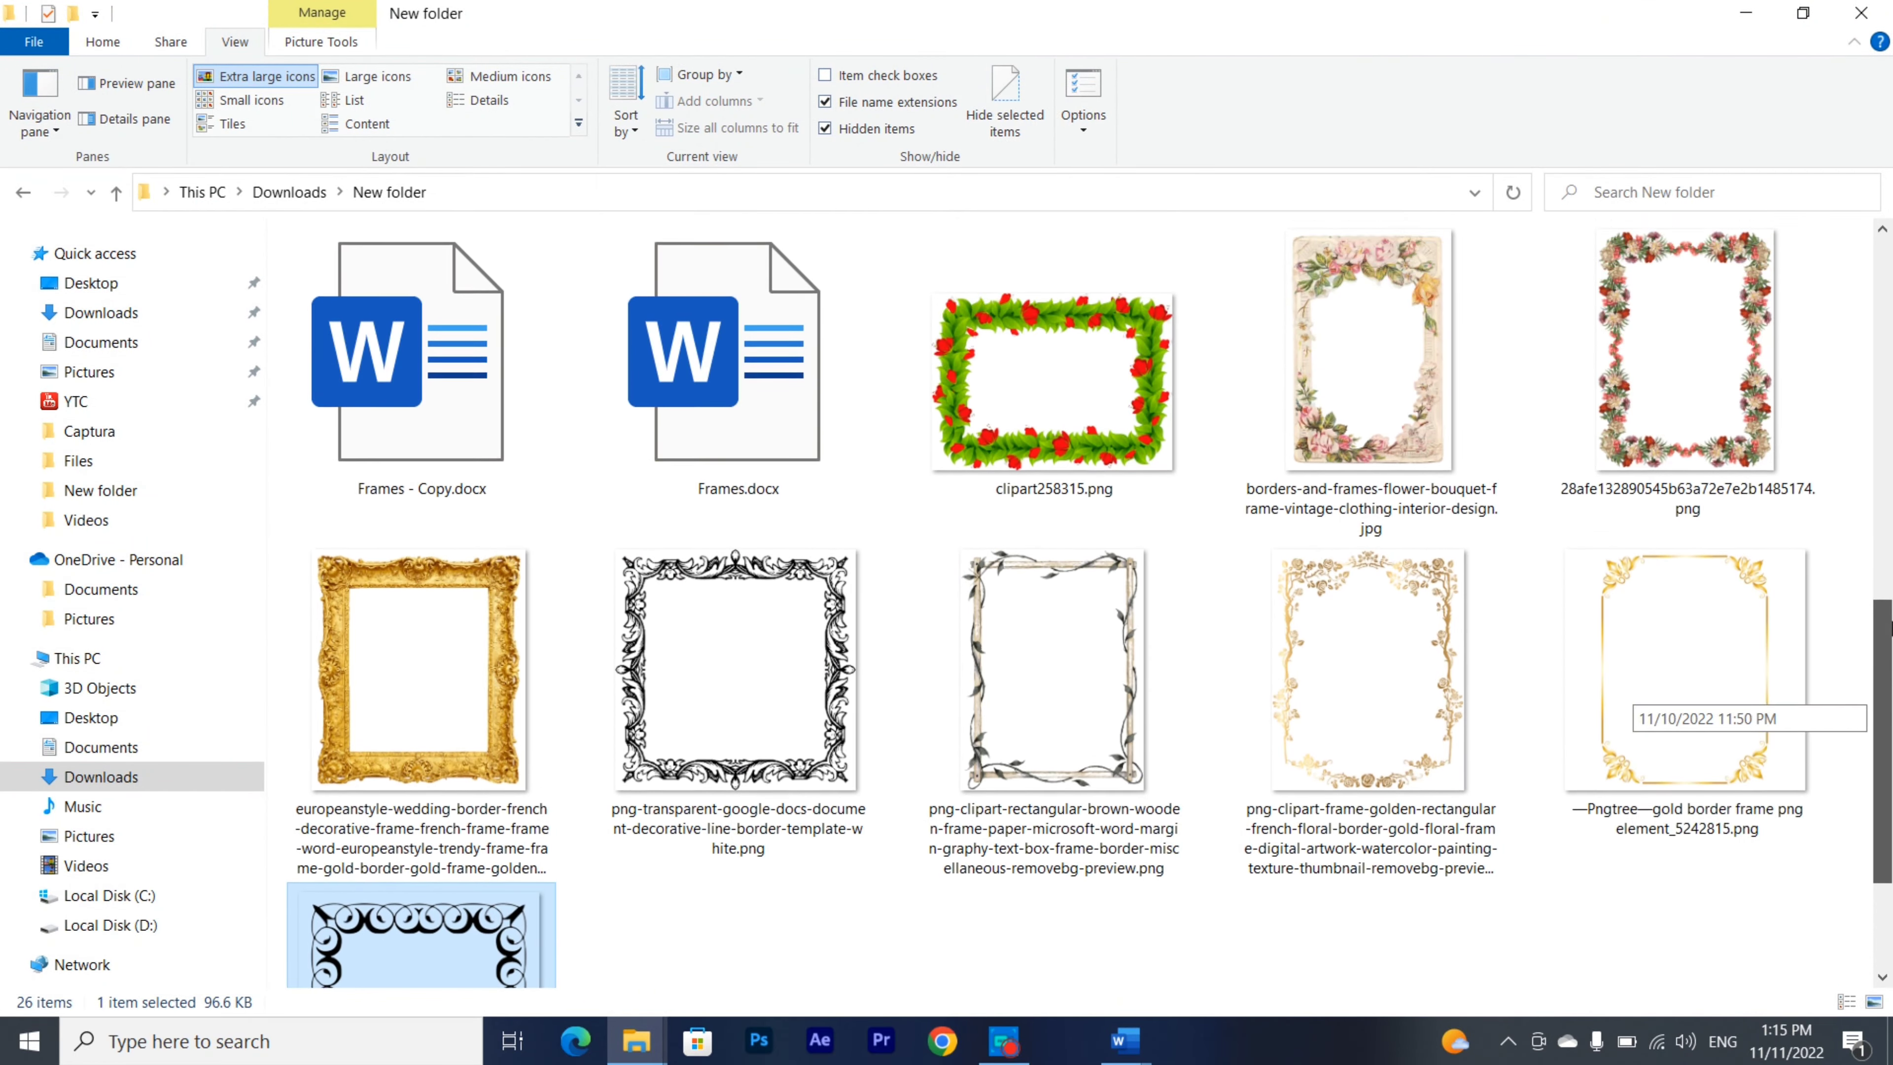
- Scroll through the frame images in Downloads > New folder down to the last file
{"action": "left_click_drag", "start_coordinate": [1878, 713], "coordinate": [1888, 179]}
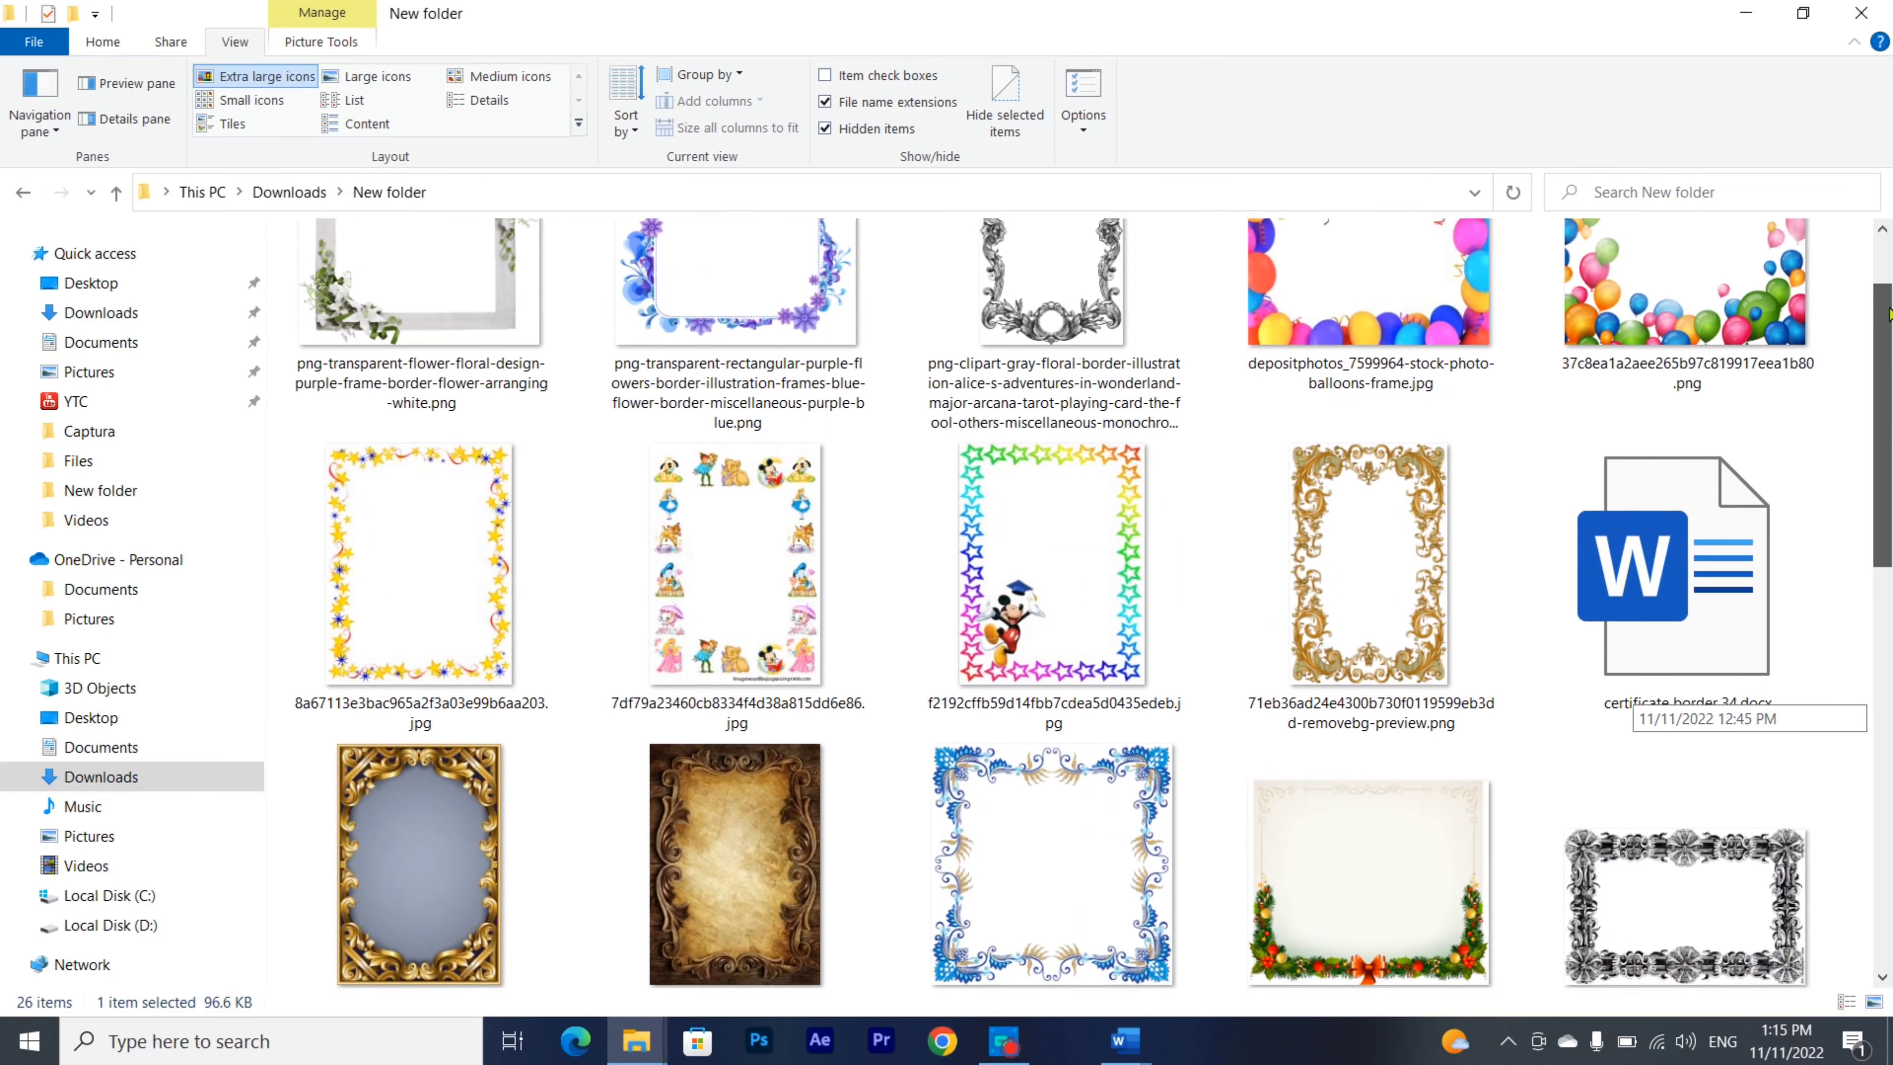
{"action": "key", "text": "End"}
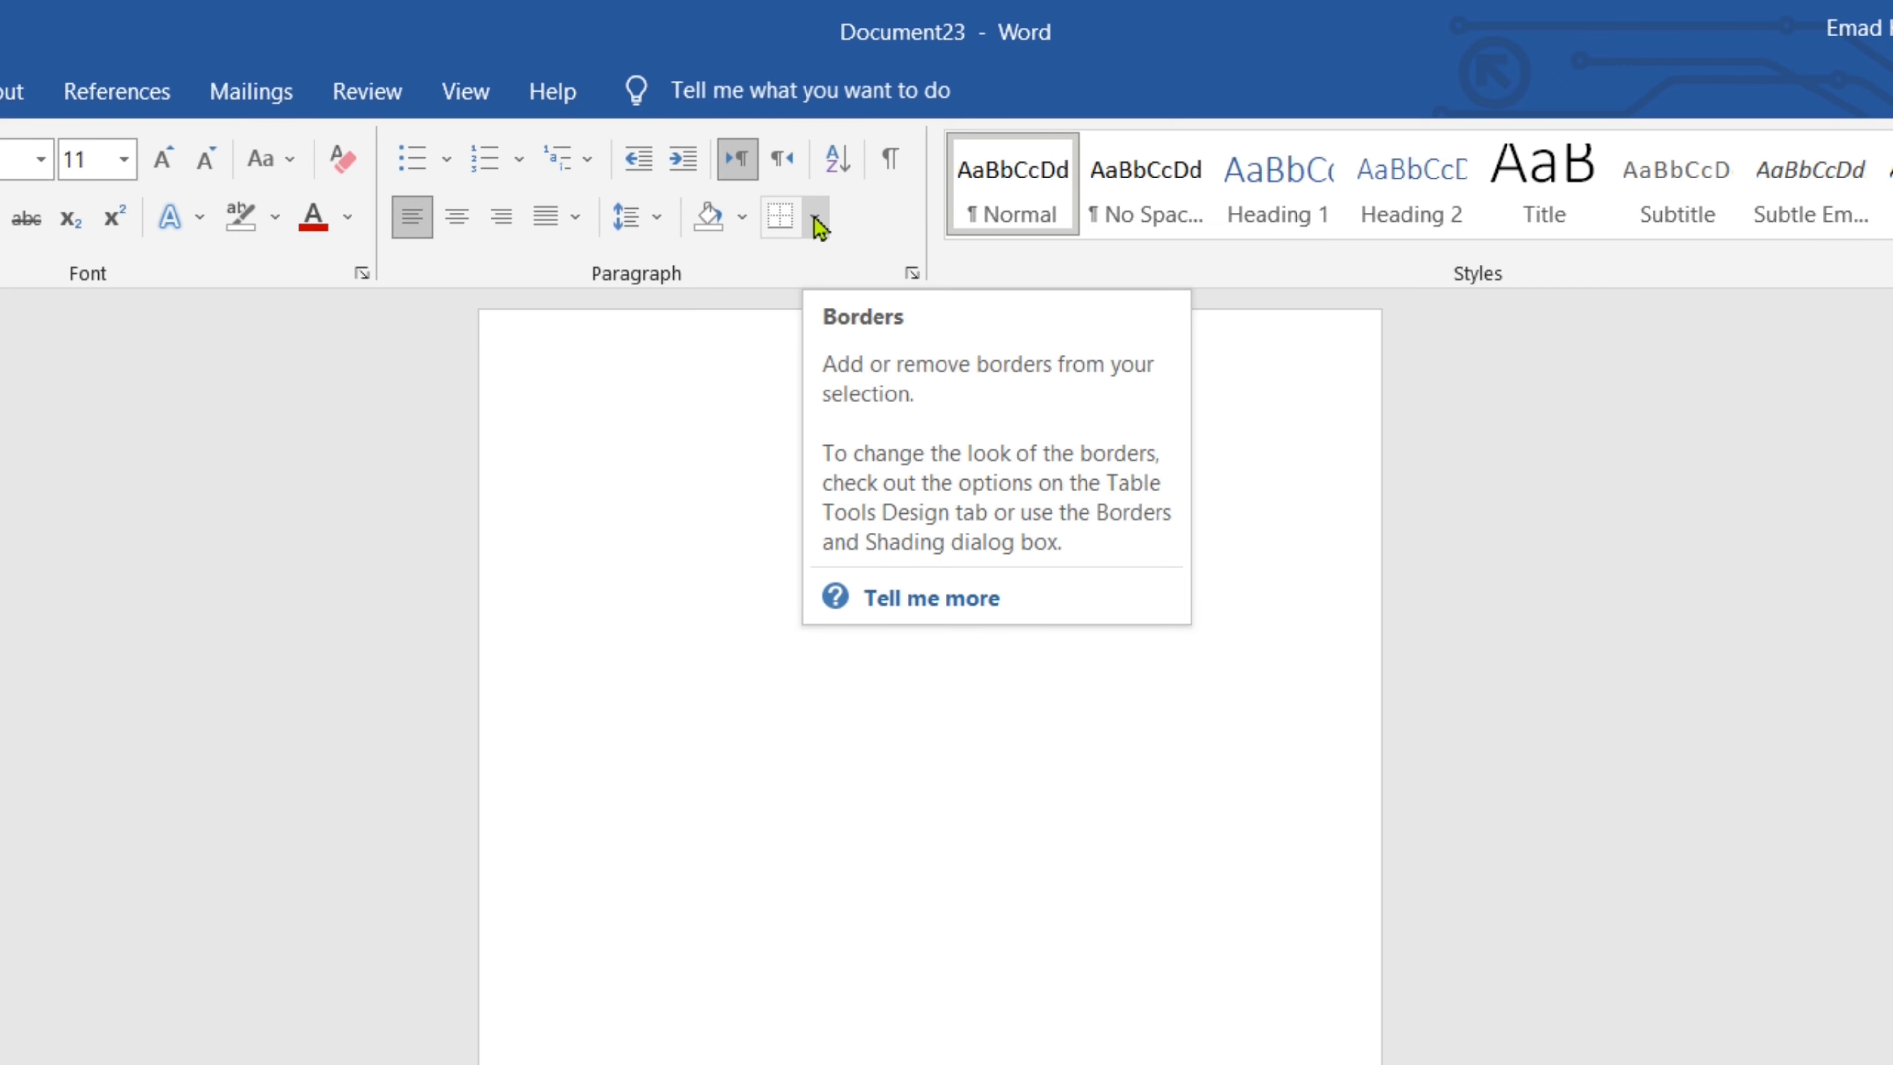
- Bring up Borders and Shading on the Page Border tab and look over the colour and width lists
{"action": "left_click", "coordinate": [815, 218]}
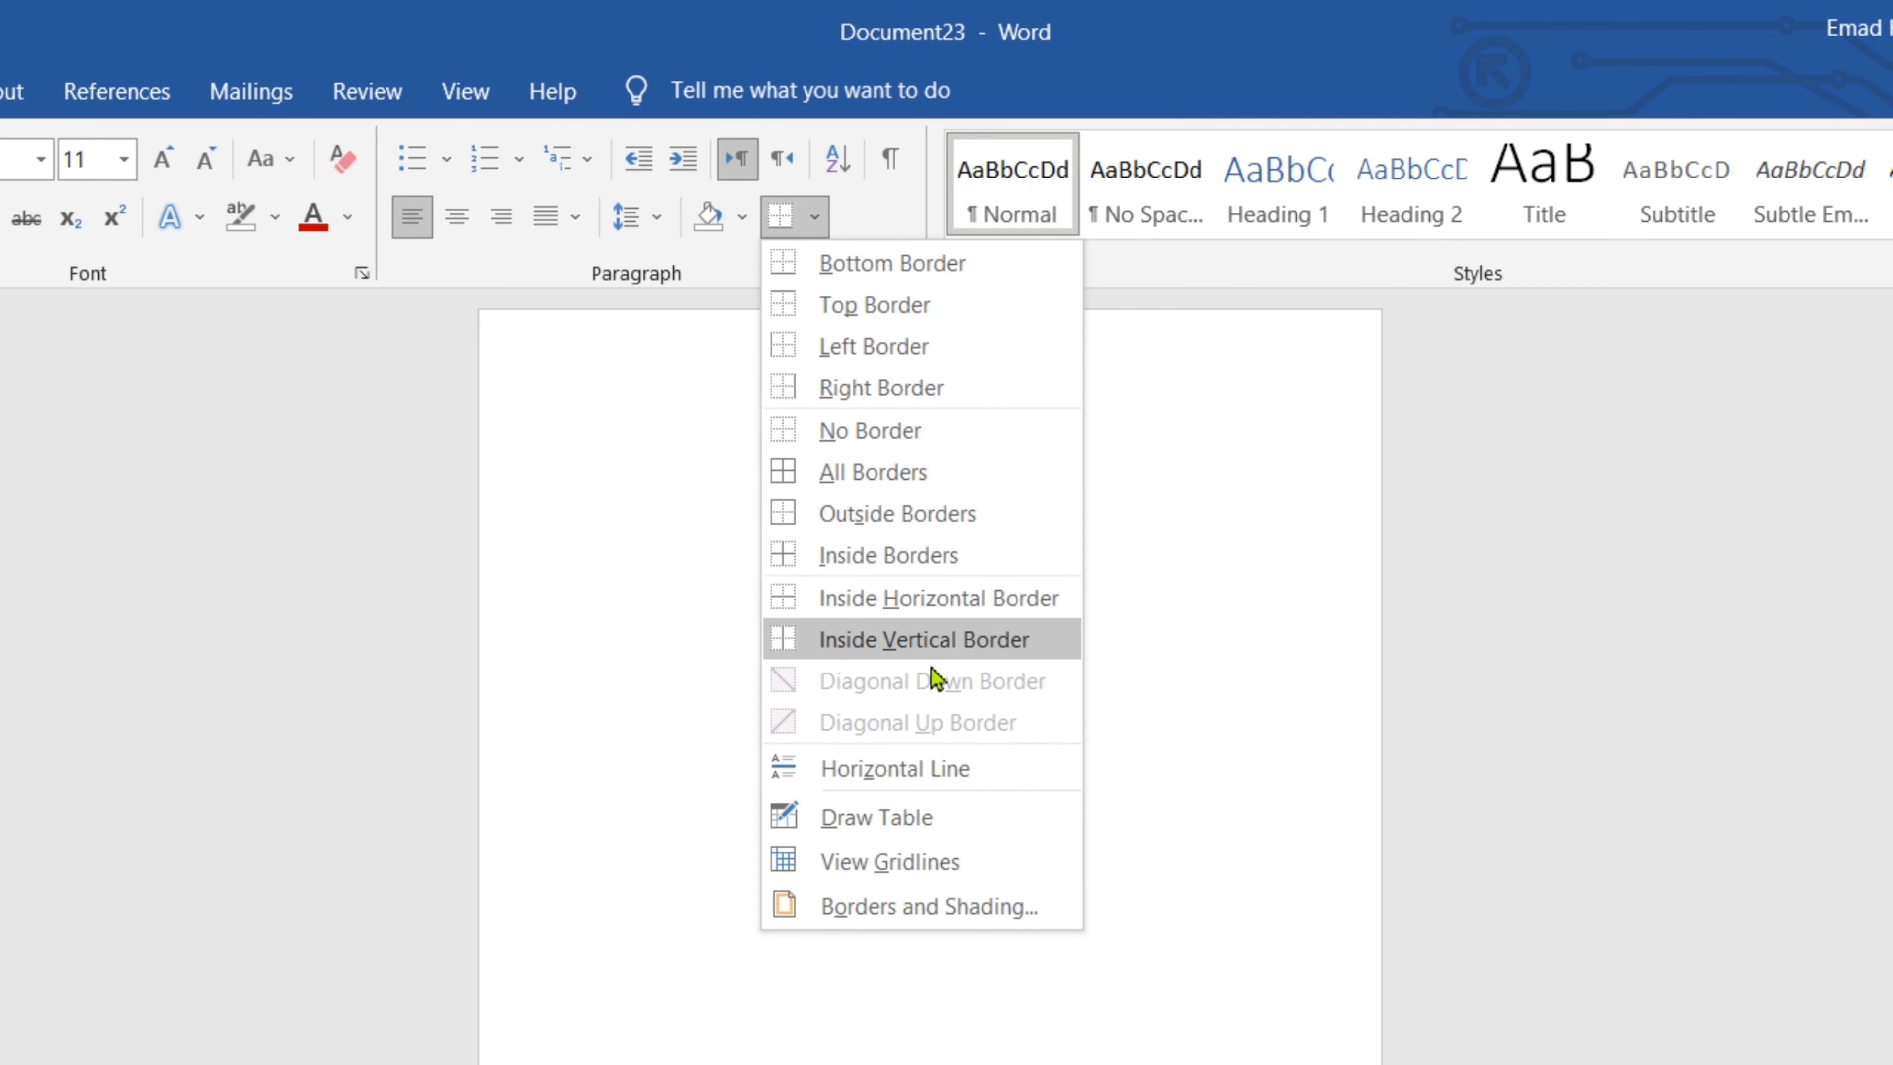
{"action": "left_click", "coordinate": [902, 909]}
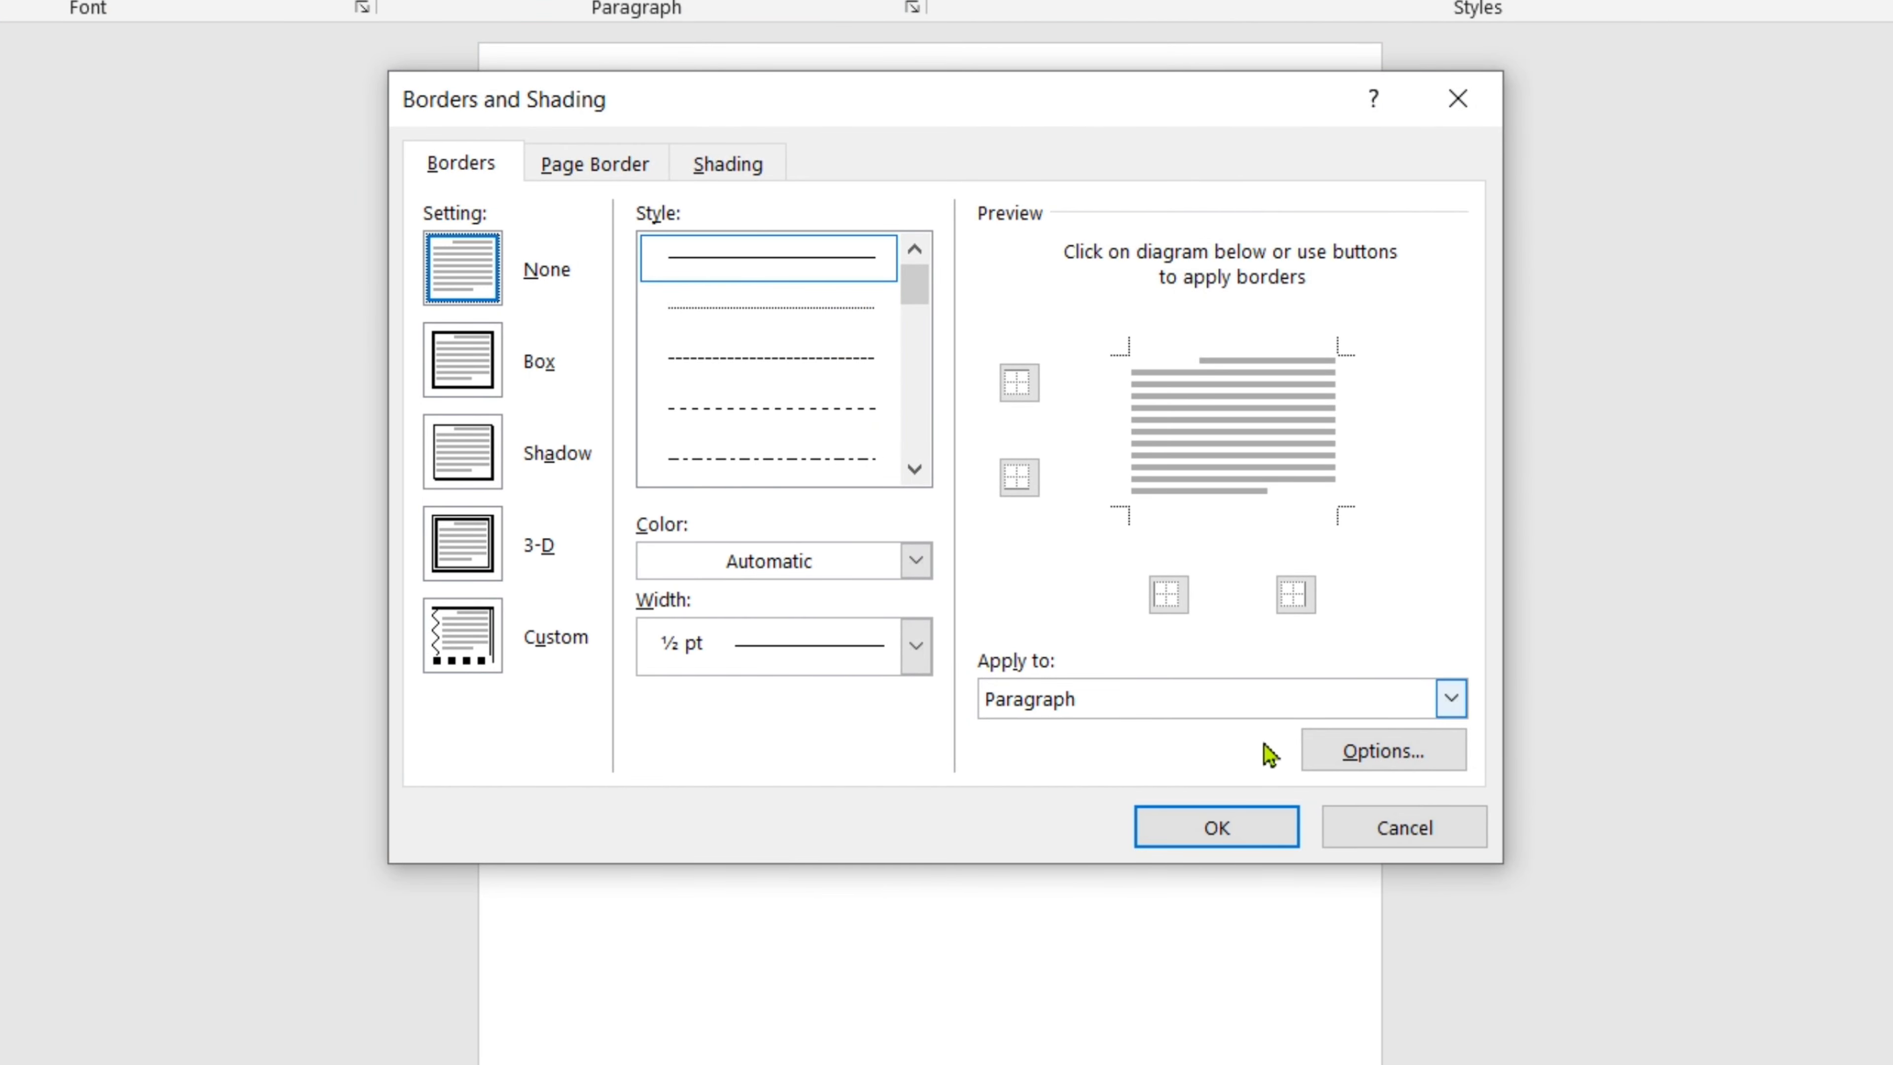
{"action": "left_click", "coordinate": [600, 170]}
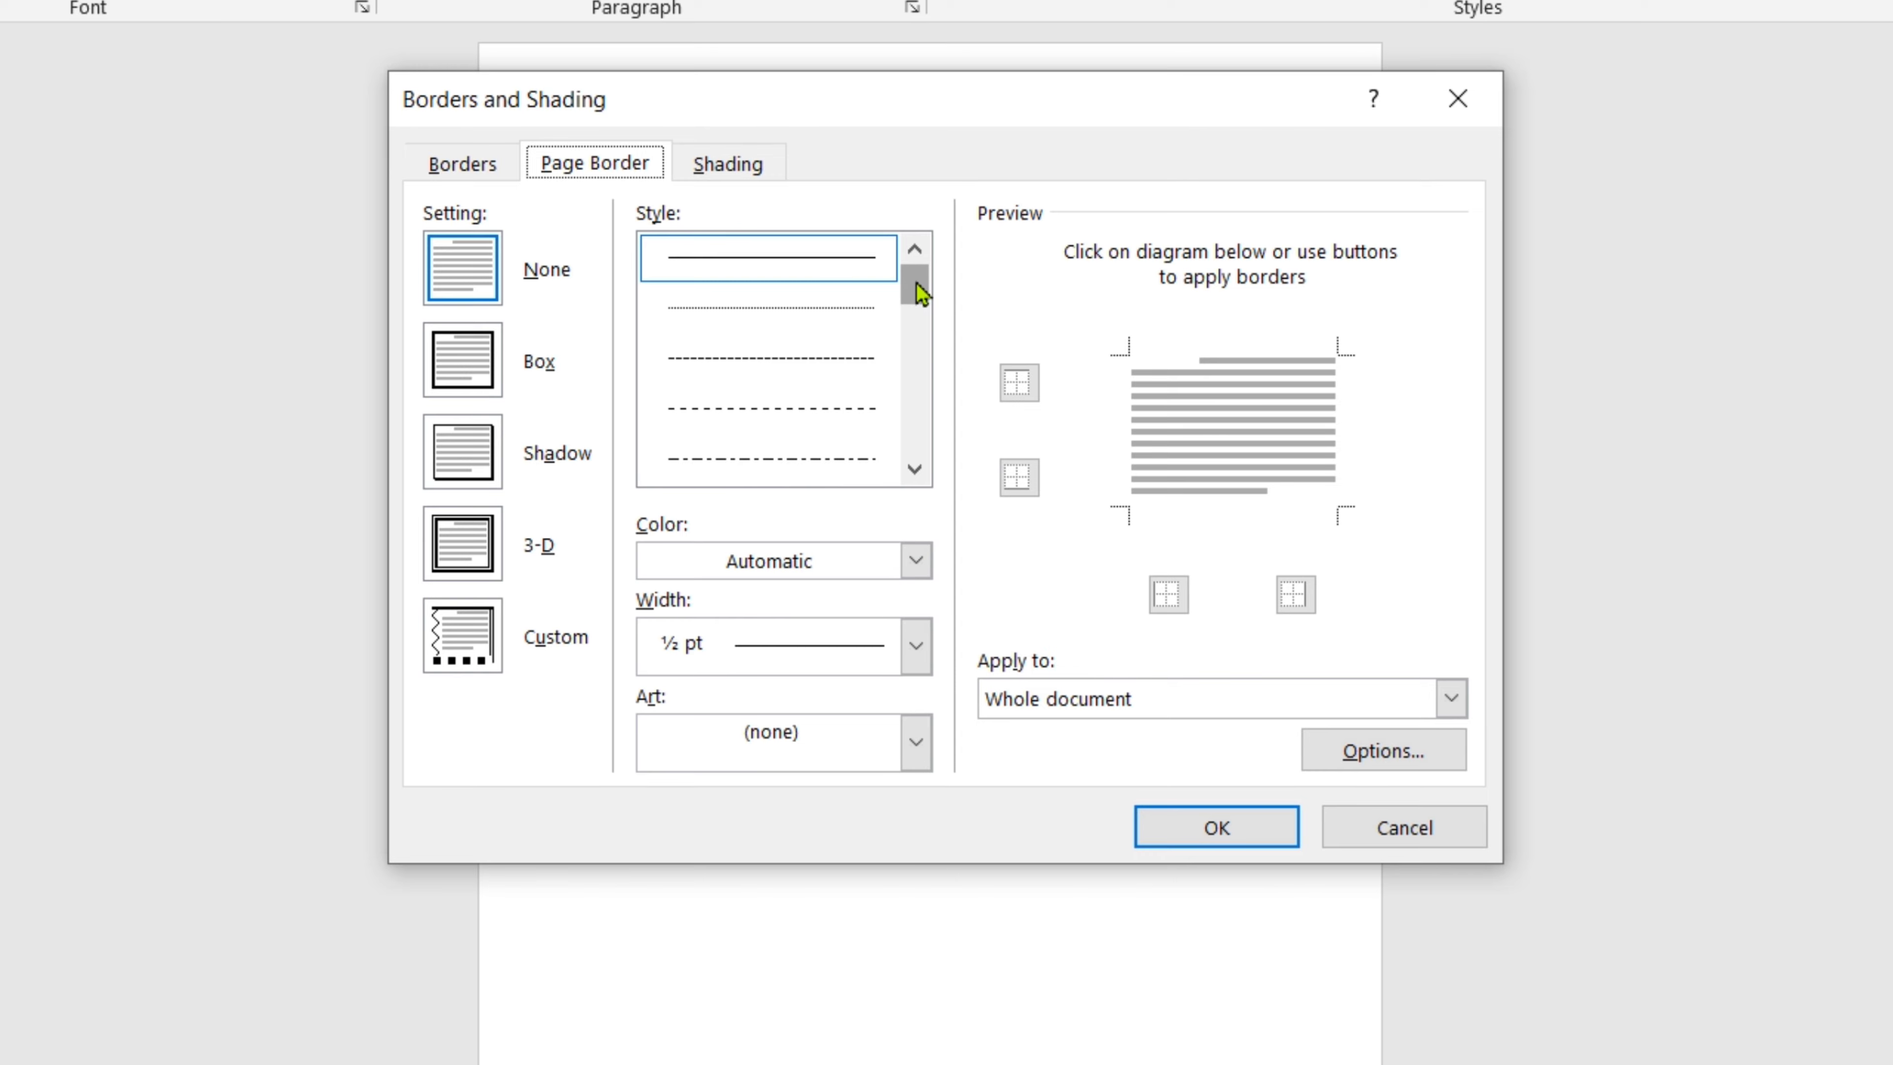
{"action": "left_click_drag", "start_coordinate": [917, 287], "coordinate": [931, 446]}
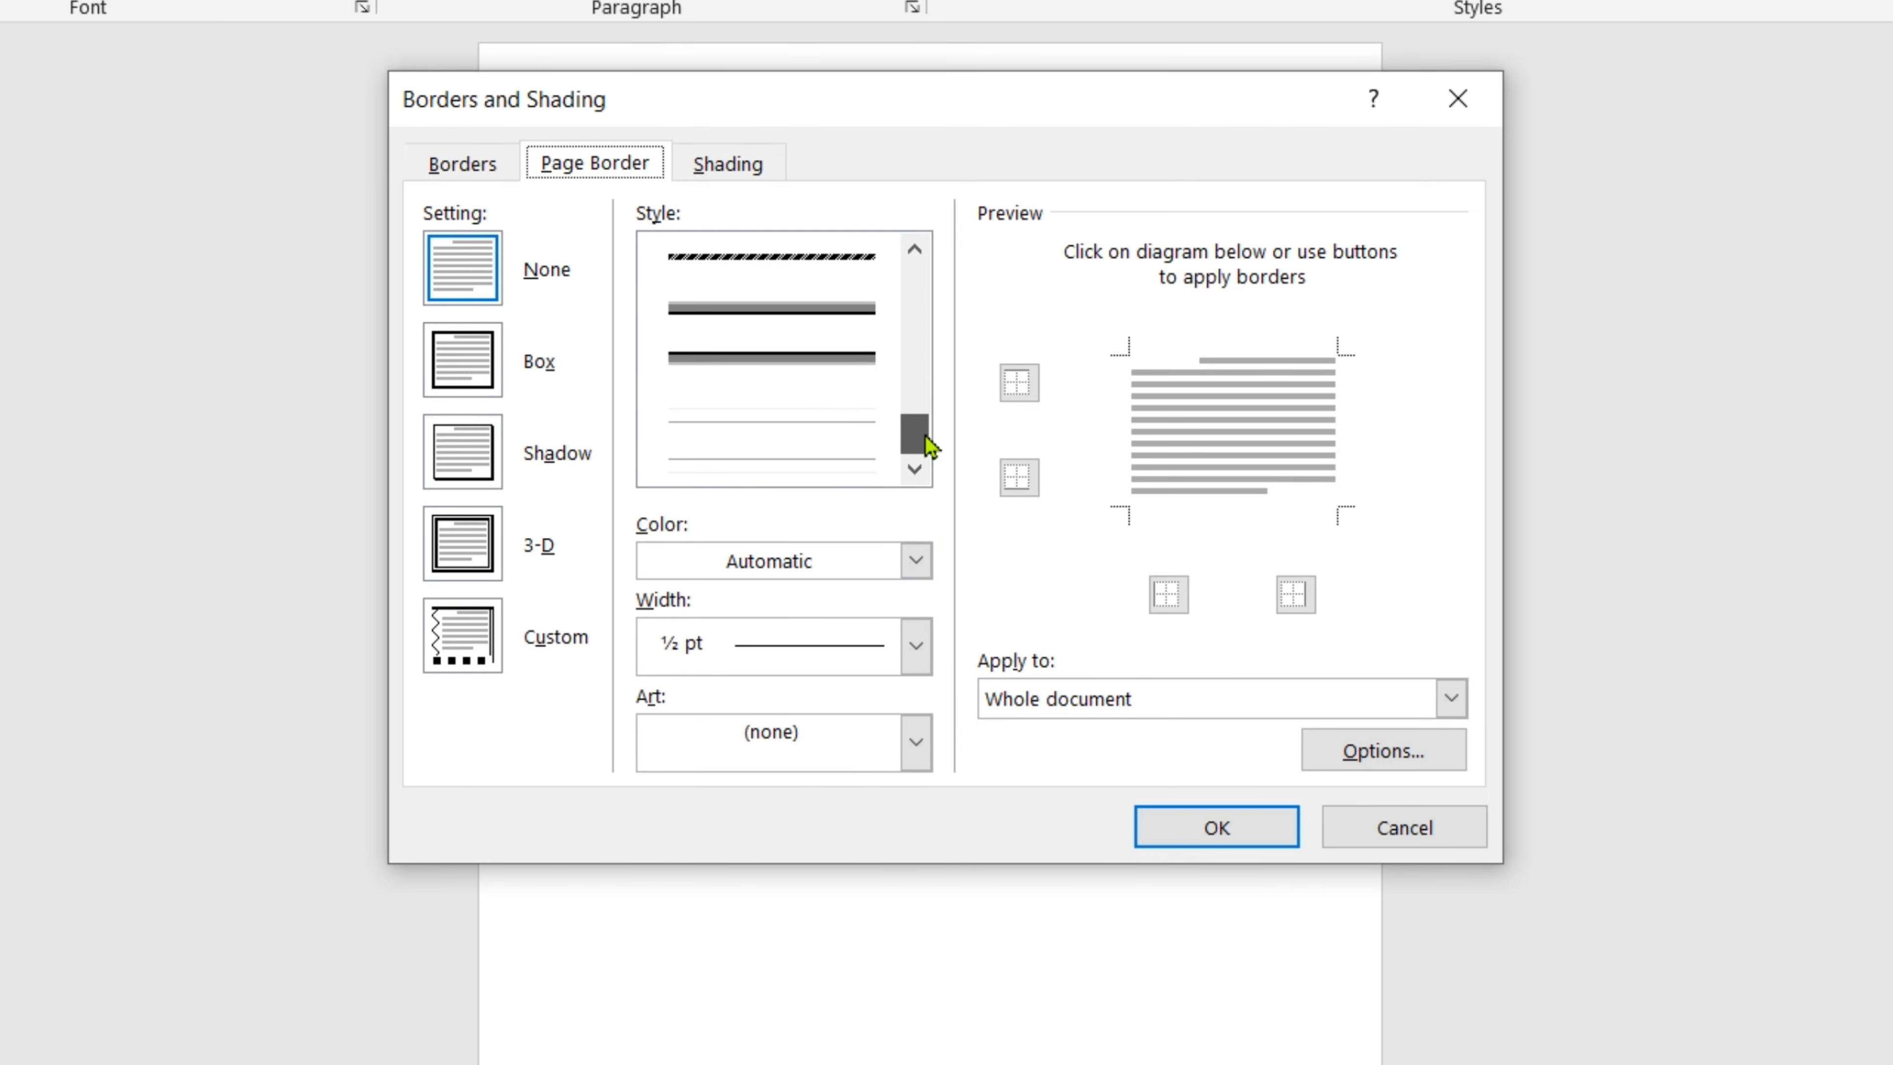
{"action": "left_click", "coordinate": [915, 563]}
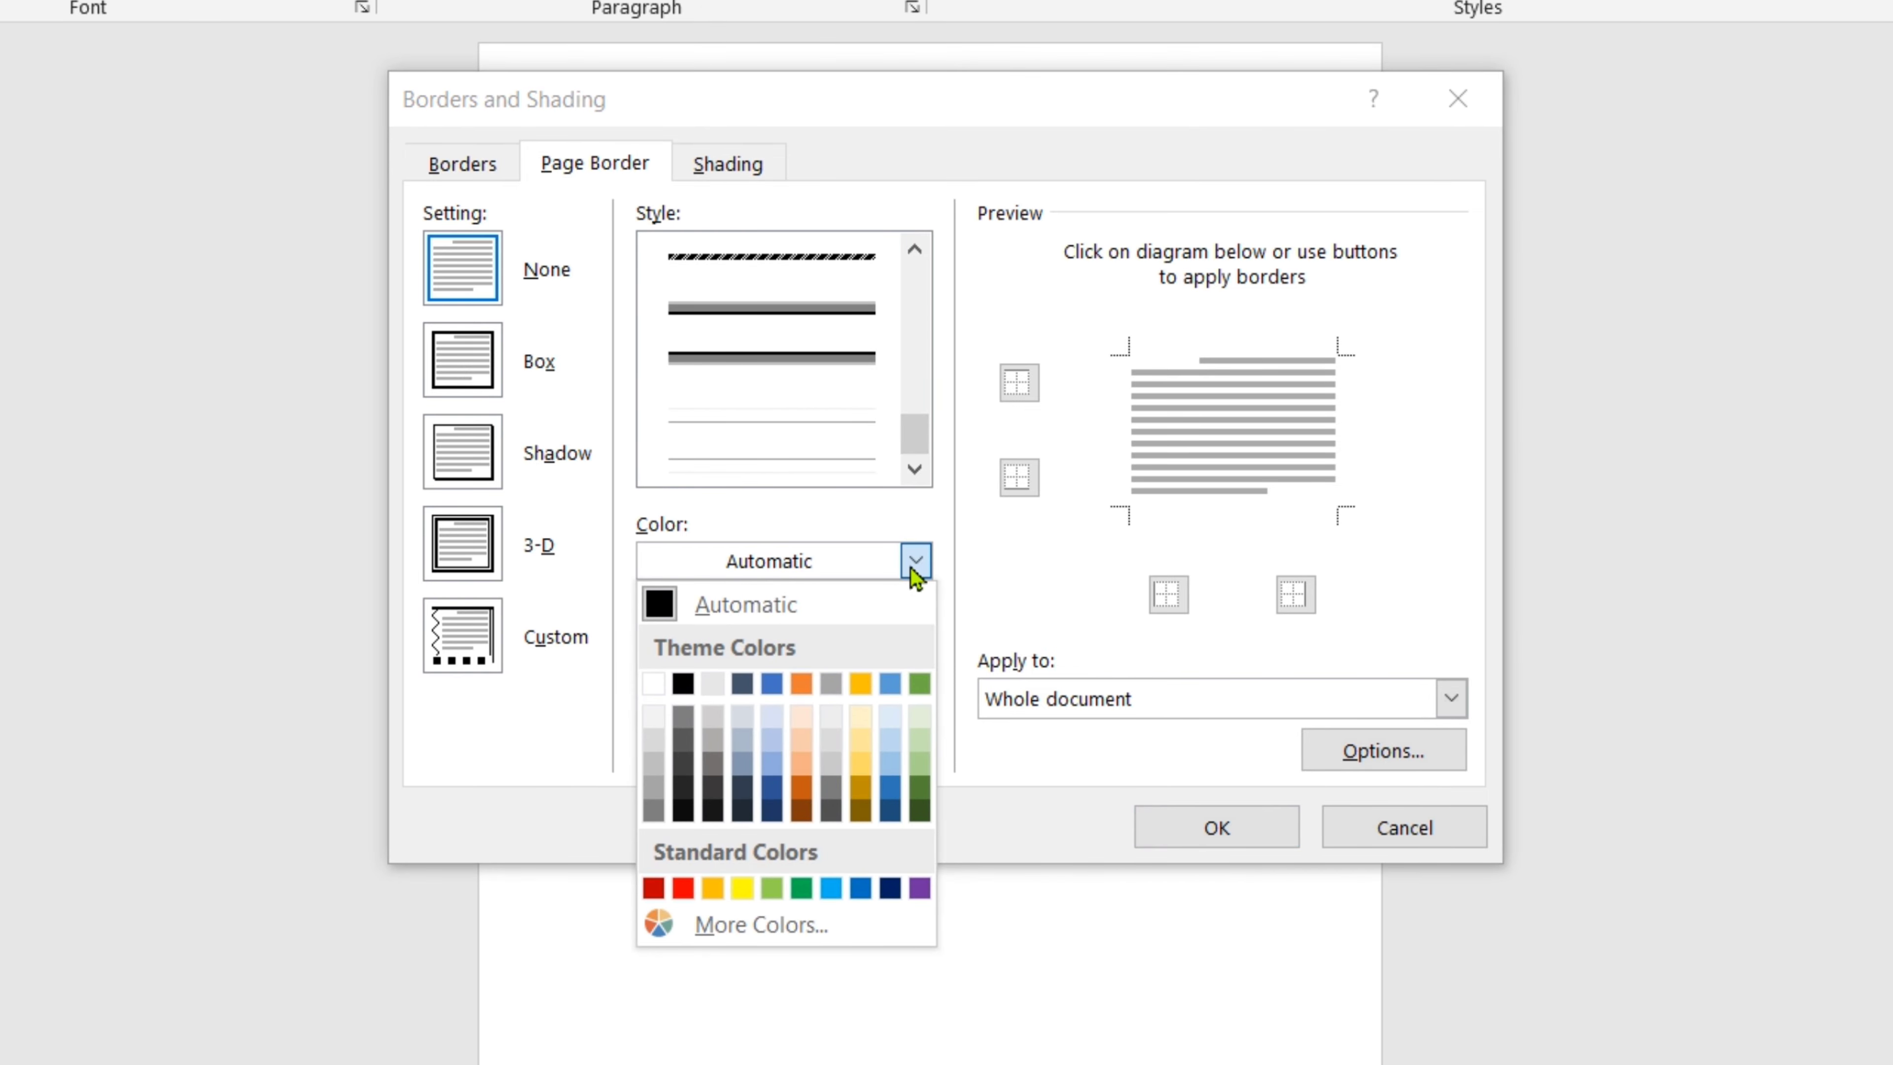
{"action": "left_click", "coordinate": [912, 567]}
{"action": "left_click", "coordinate": [917, 646]}
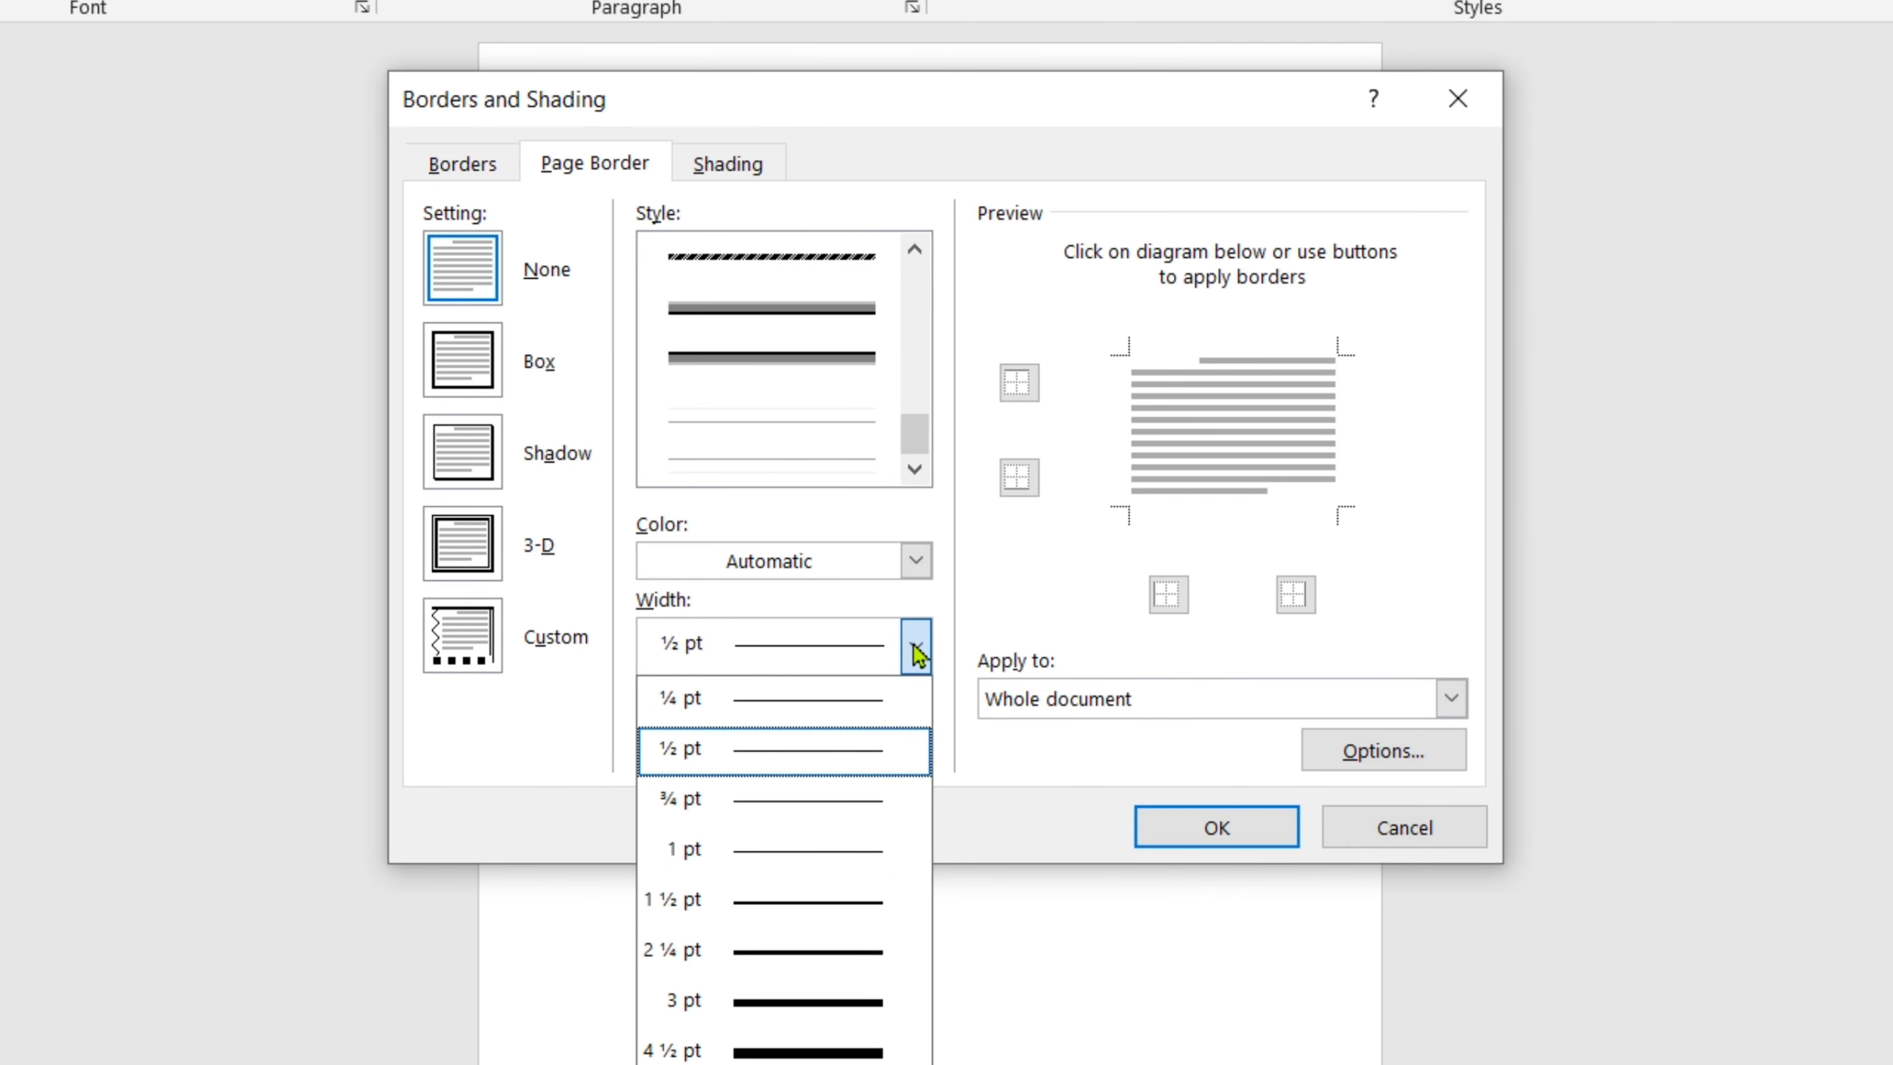
{"action": "left_click", "coordinate": [917, 655]}
{"action": "left_click_drag", "start_coordinate": [913, 436], "coordinate": [907, 317]}
- Apply a blue, 3 pt double-line Box border to the page
{"action": "left_click", "coordinate": [816, 320]}
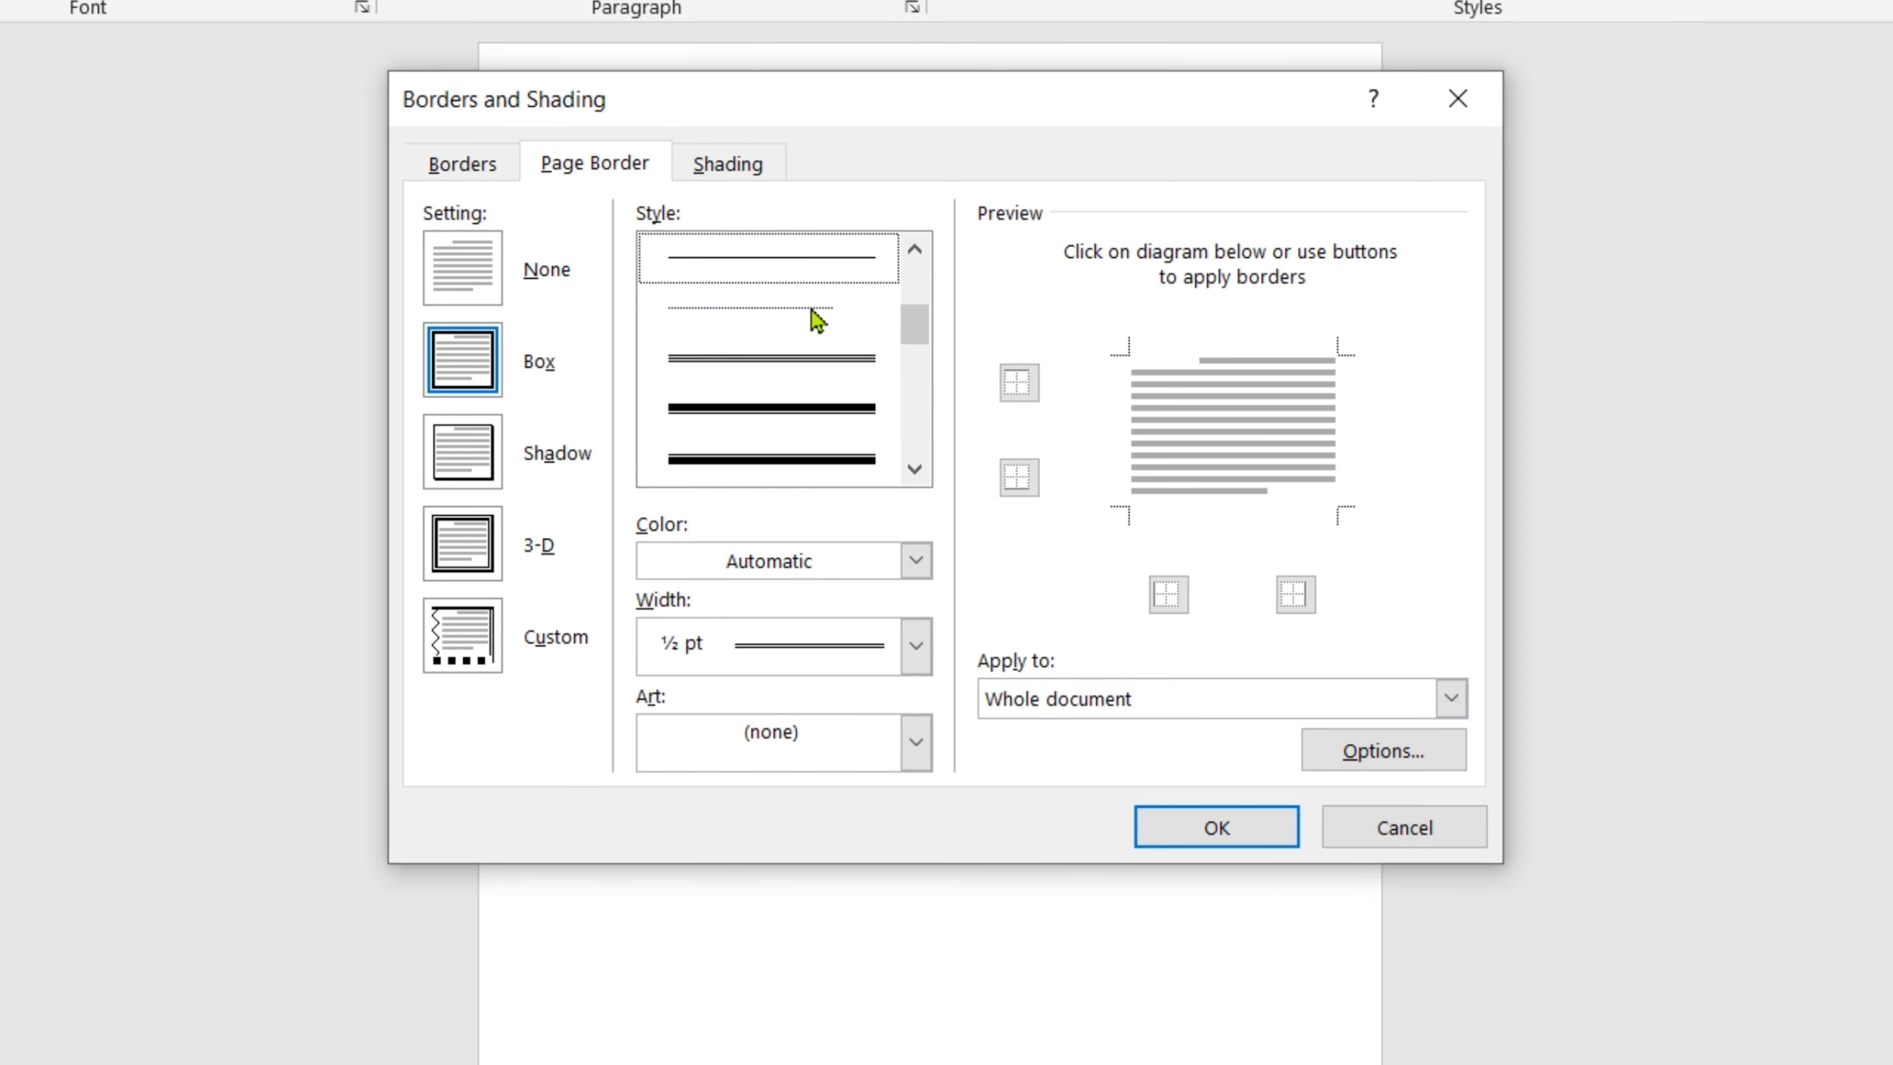
{"action": "left_click", "coordinate": [916, 560]}
{"action": "left_click", "coordinate": [784, 688]}
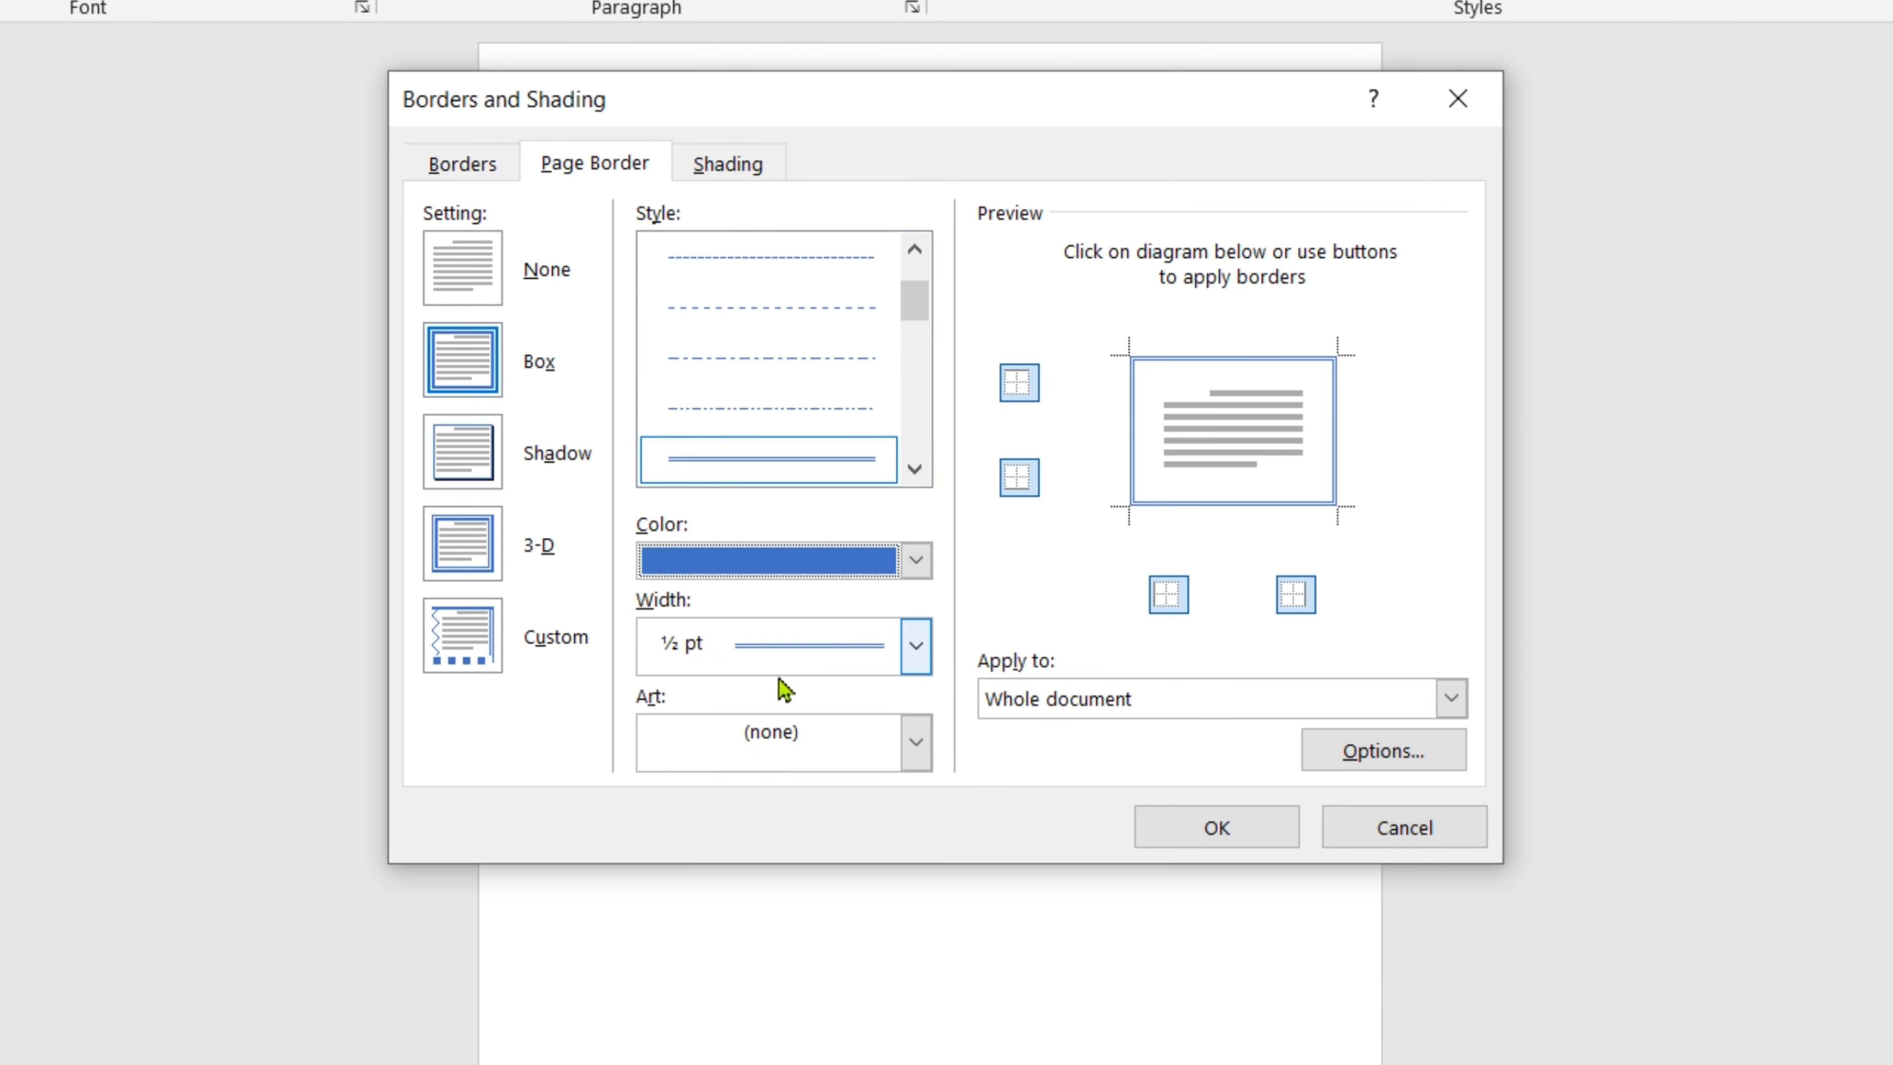
{"action": "left_click", "coordinate": [916, 648]}
{"action": "left_click", "coordinate": [833, 954]}
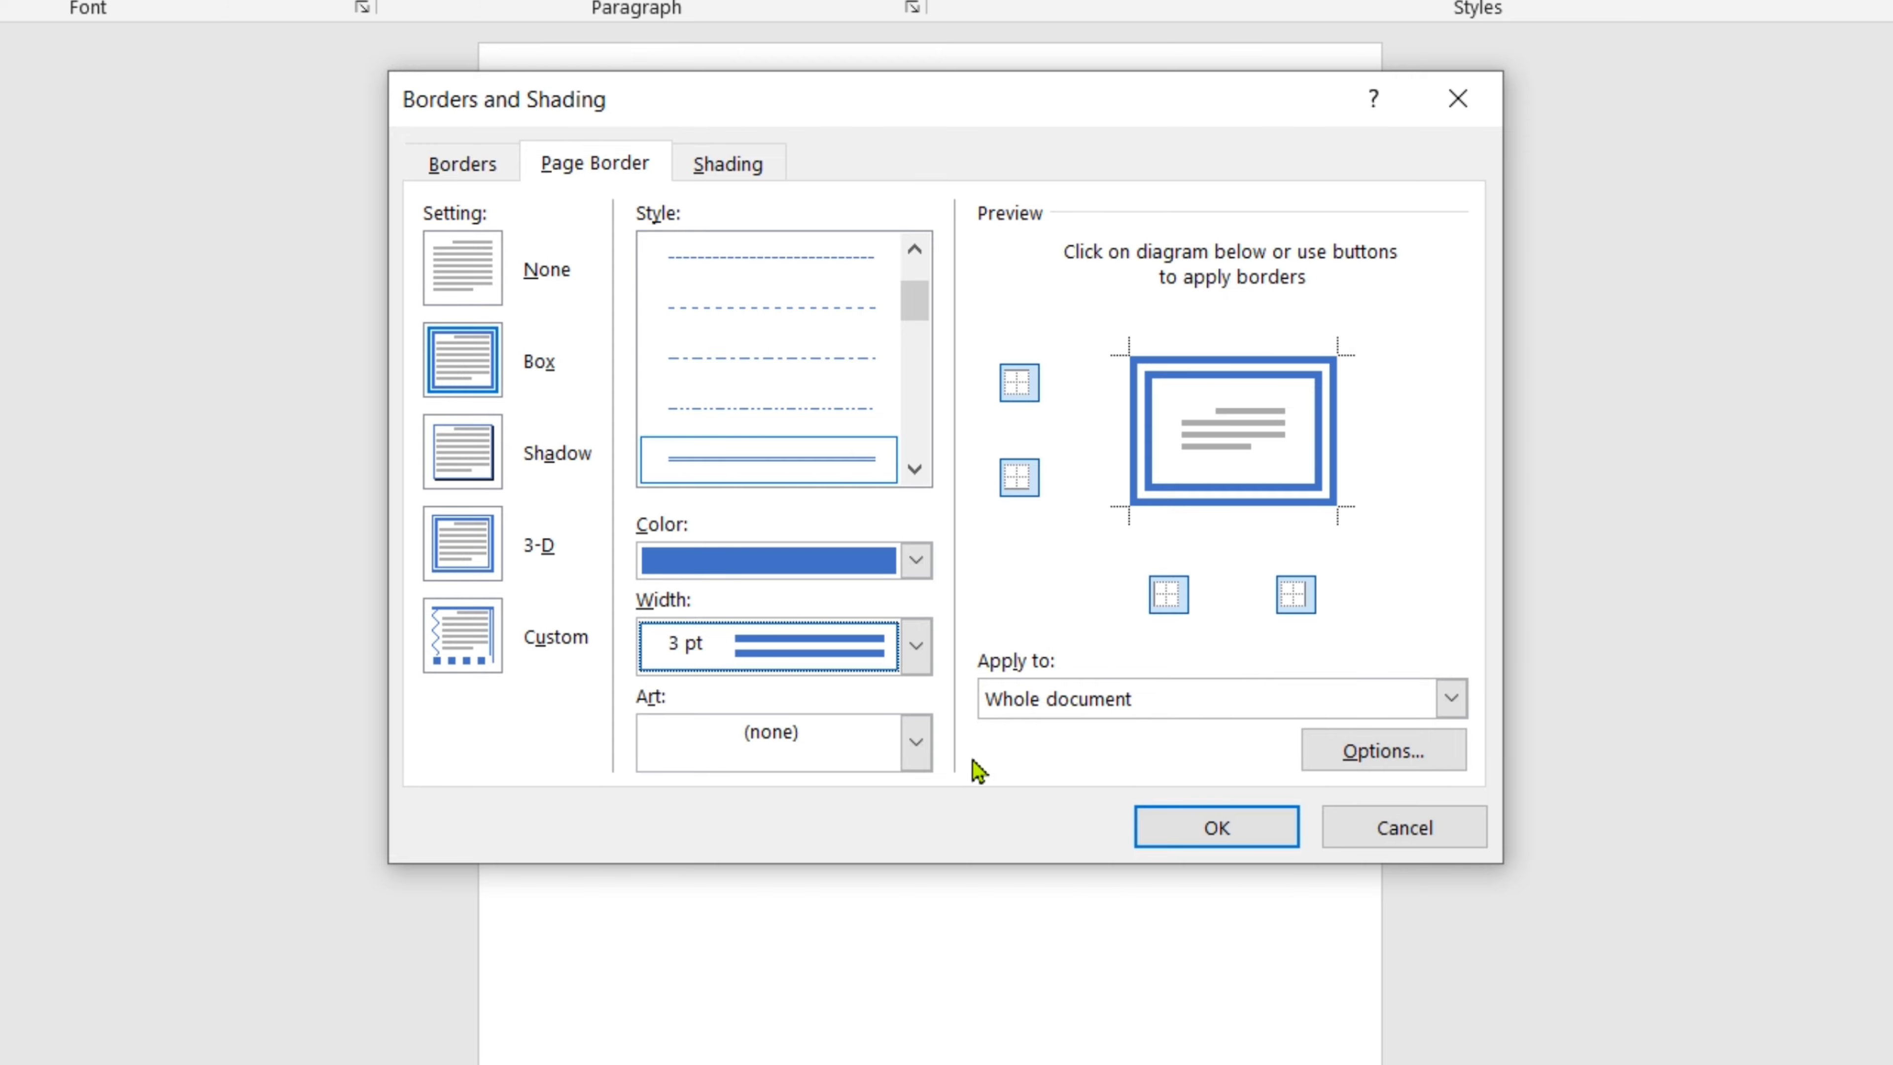
{"action": "left_click", "coordinate": [1229, 845]}
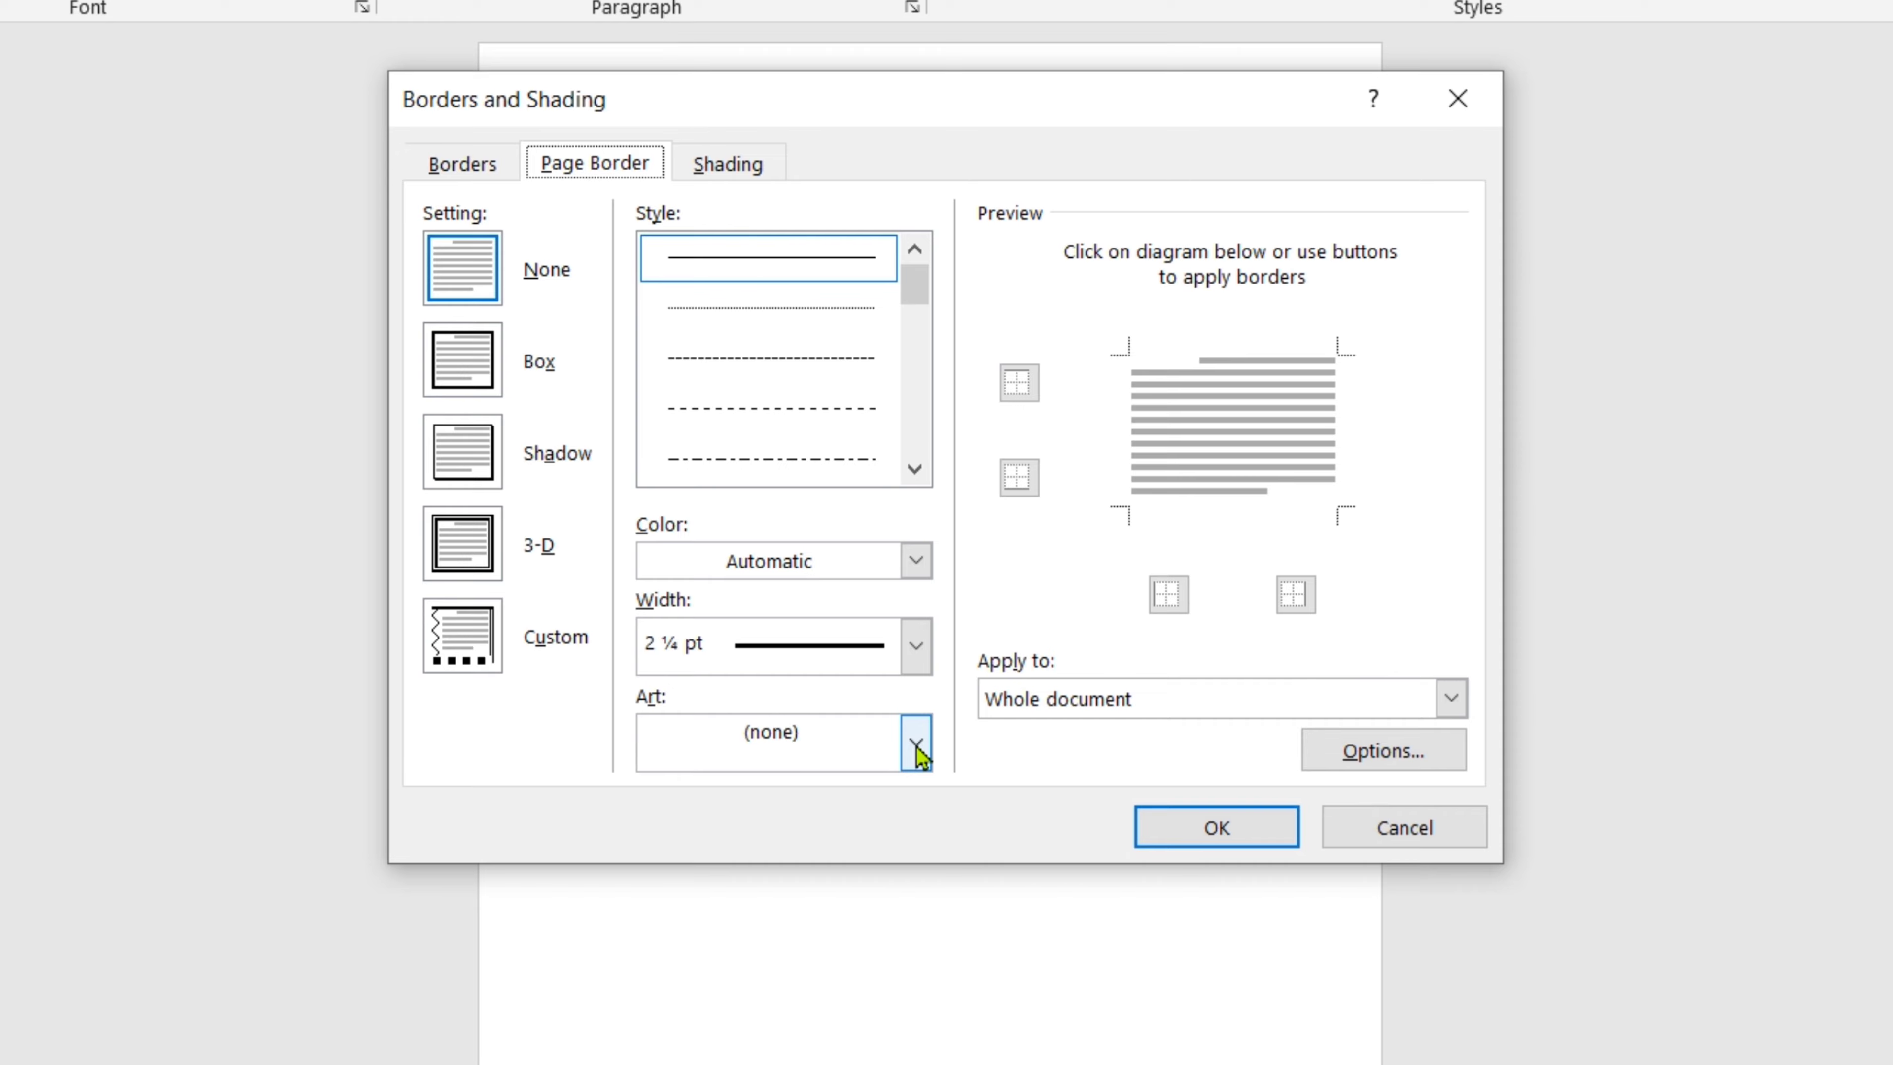
- Choose the stars art page border and widen it to 18 pt
{"action": "left_click", "coordinate": [917, 746]}
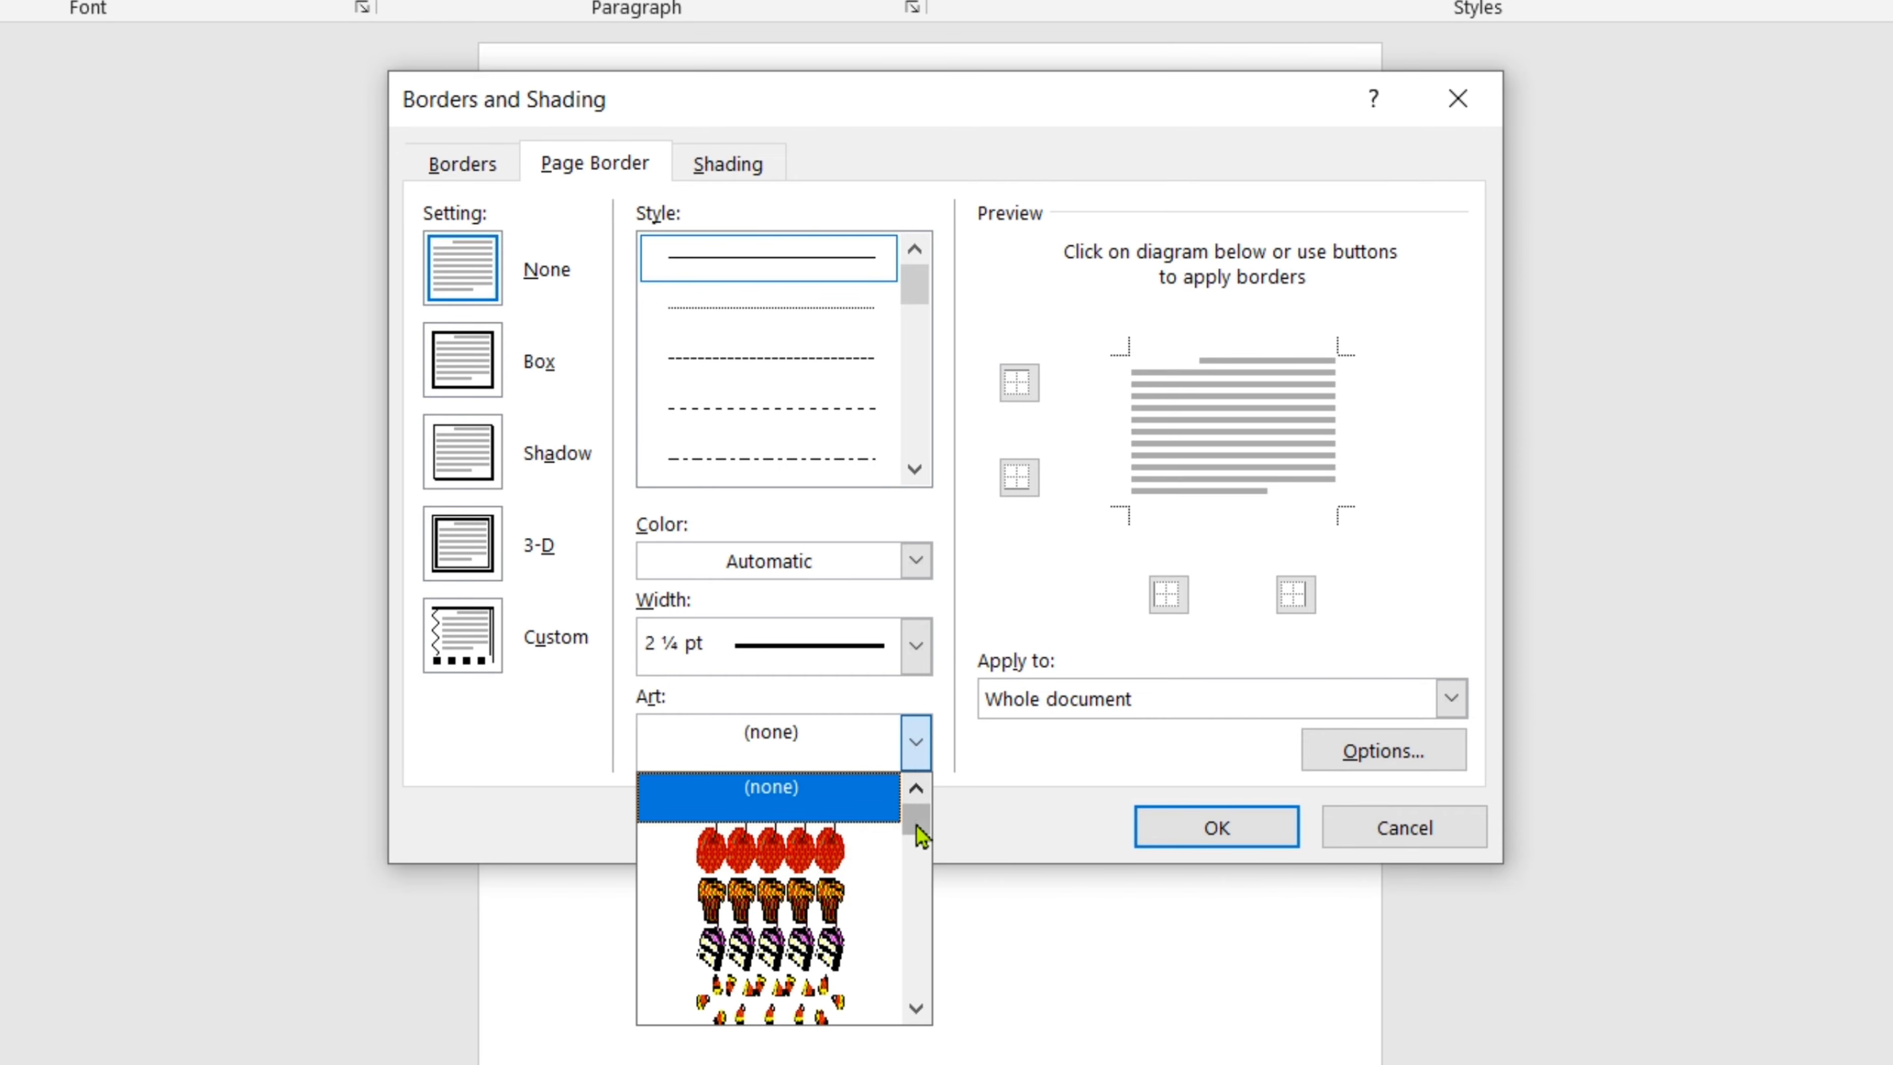
{"action": "left_click_drag", "start_coordinate": [921, 837], "coordinate": [923, 906]}
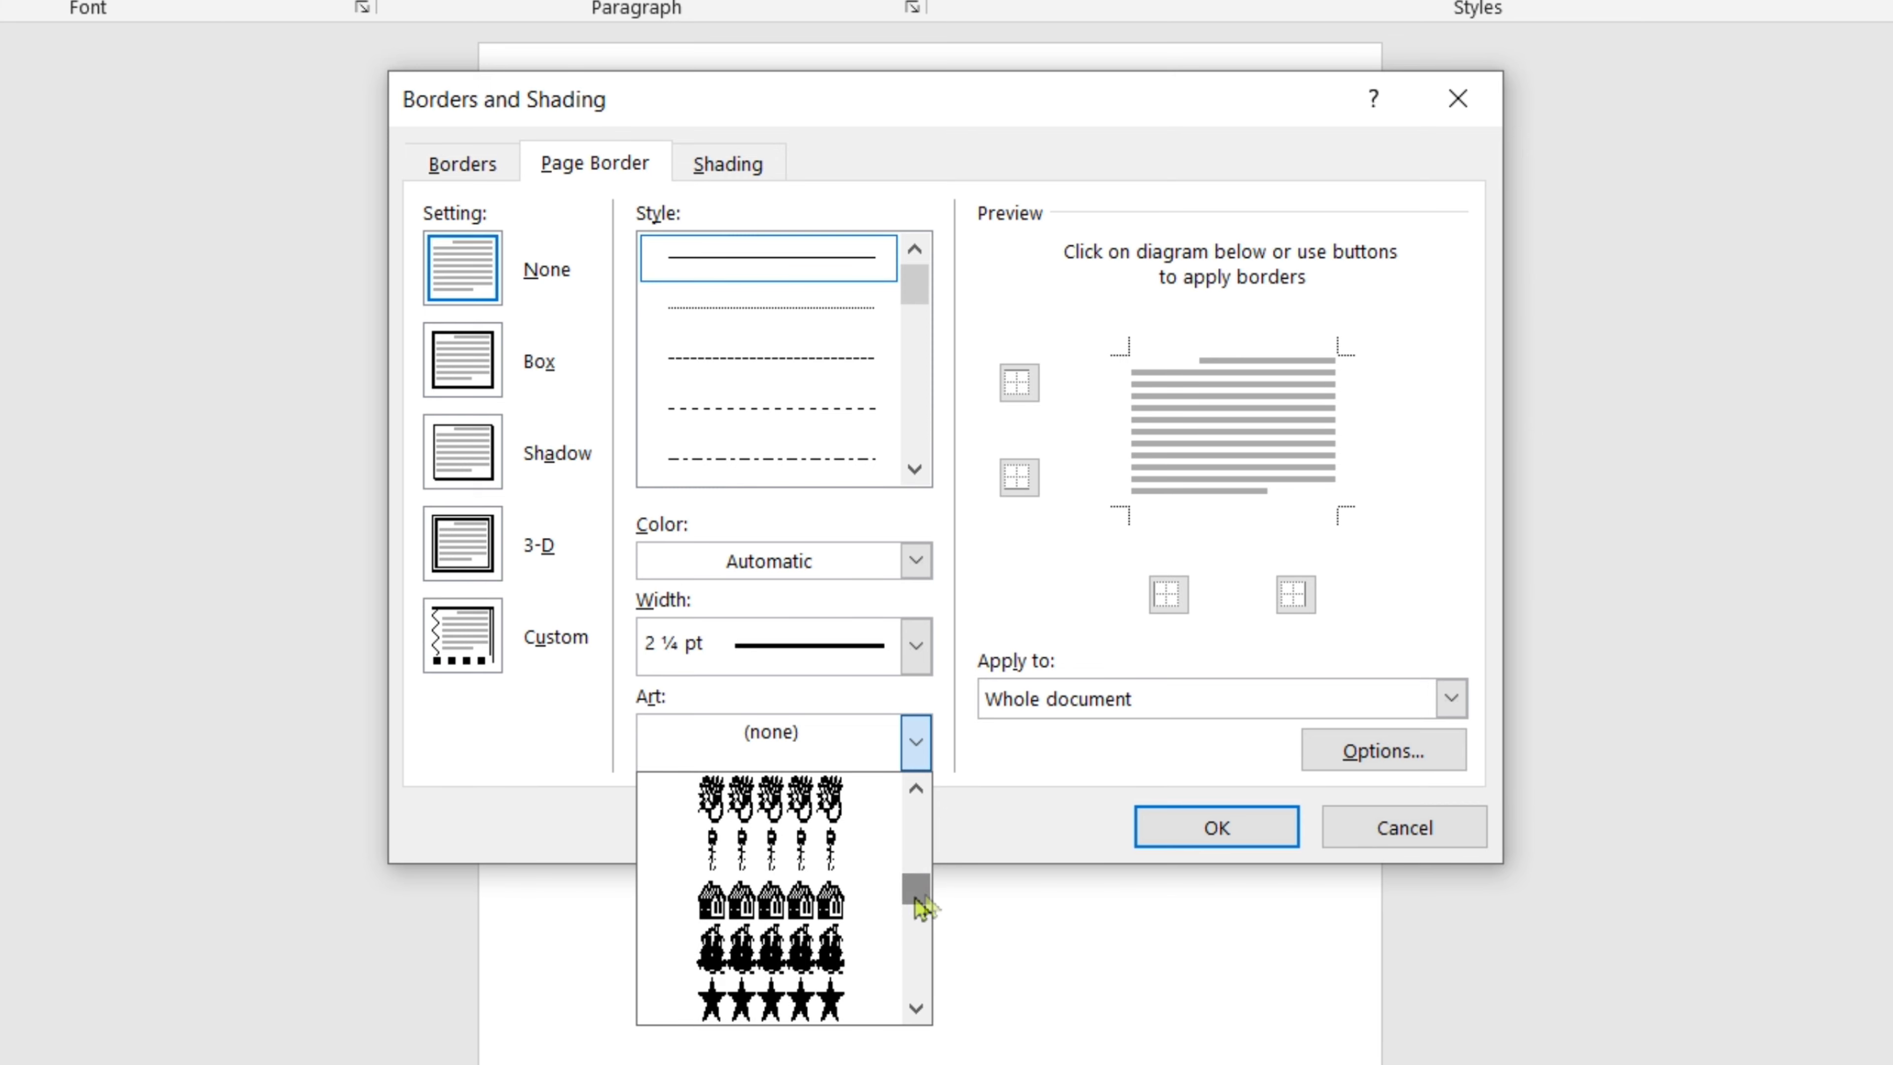
{"action": "left_click", "coordinate": [791, 1002]}
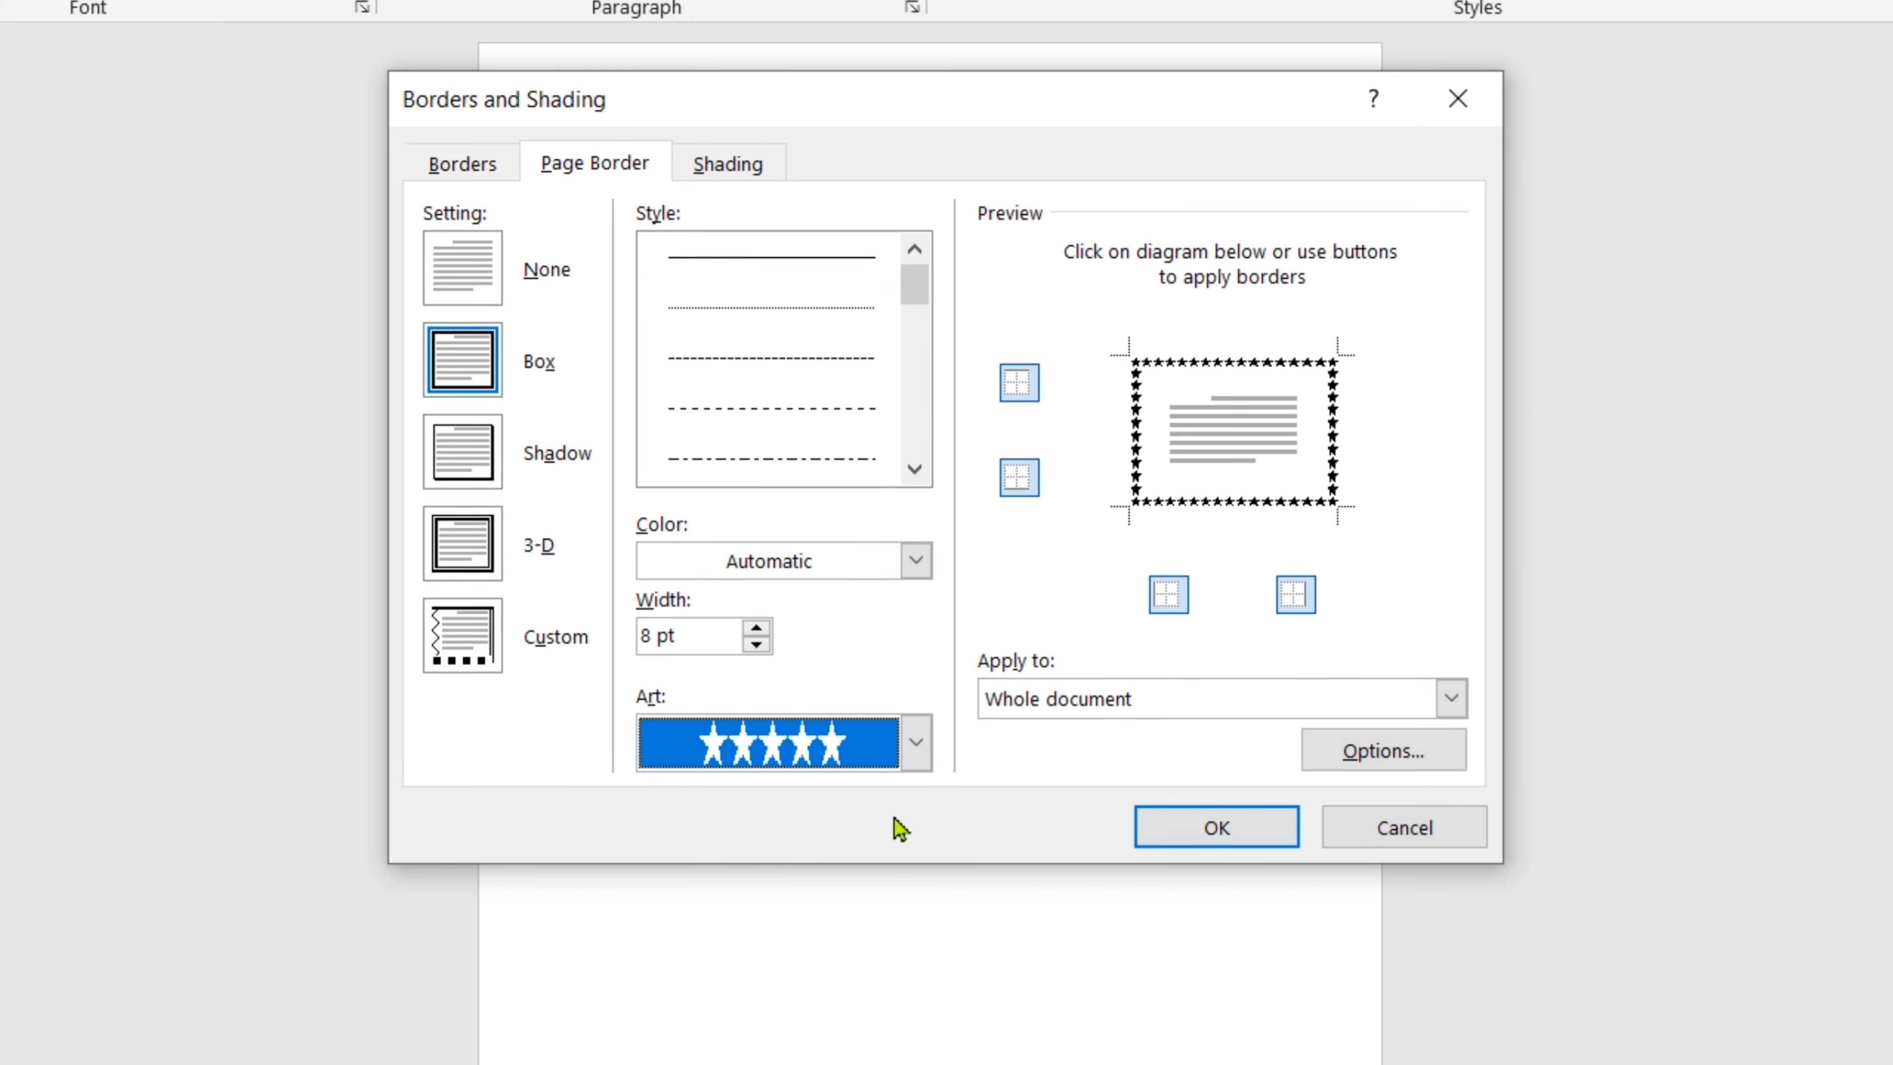
{"action": "left_click", "coordinate": [764, 630]}
{"action": "left_click", "coordinate": [757, 628]}
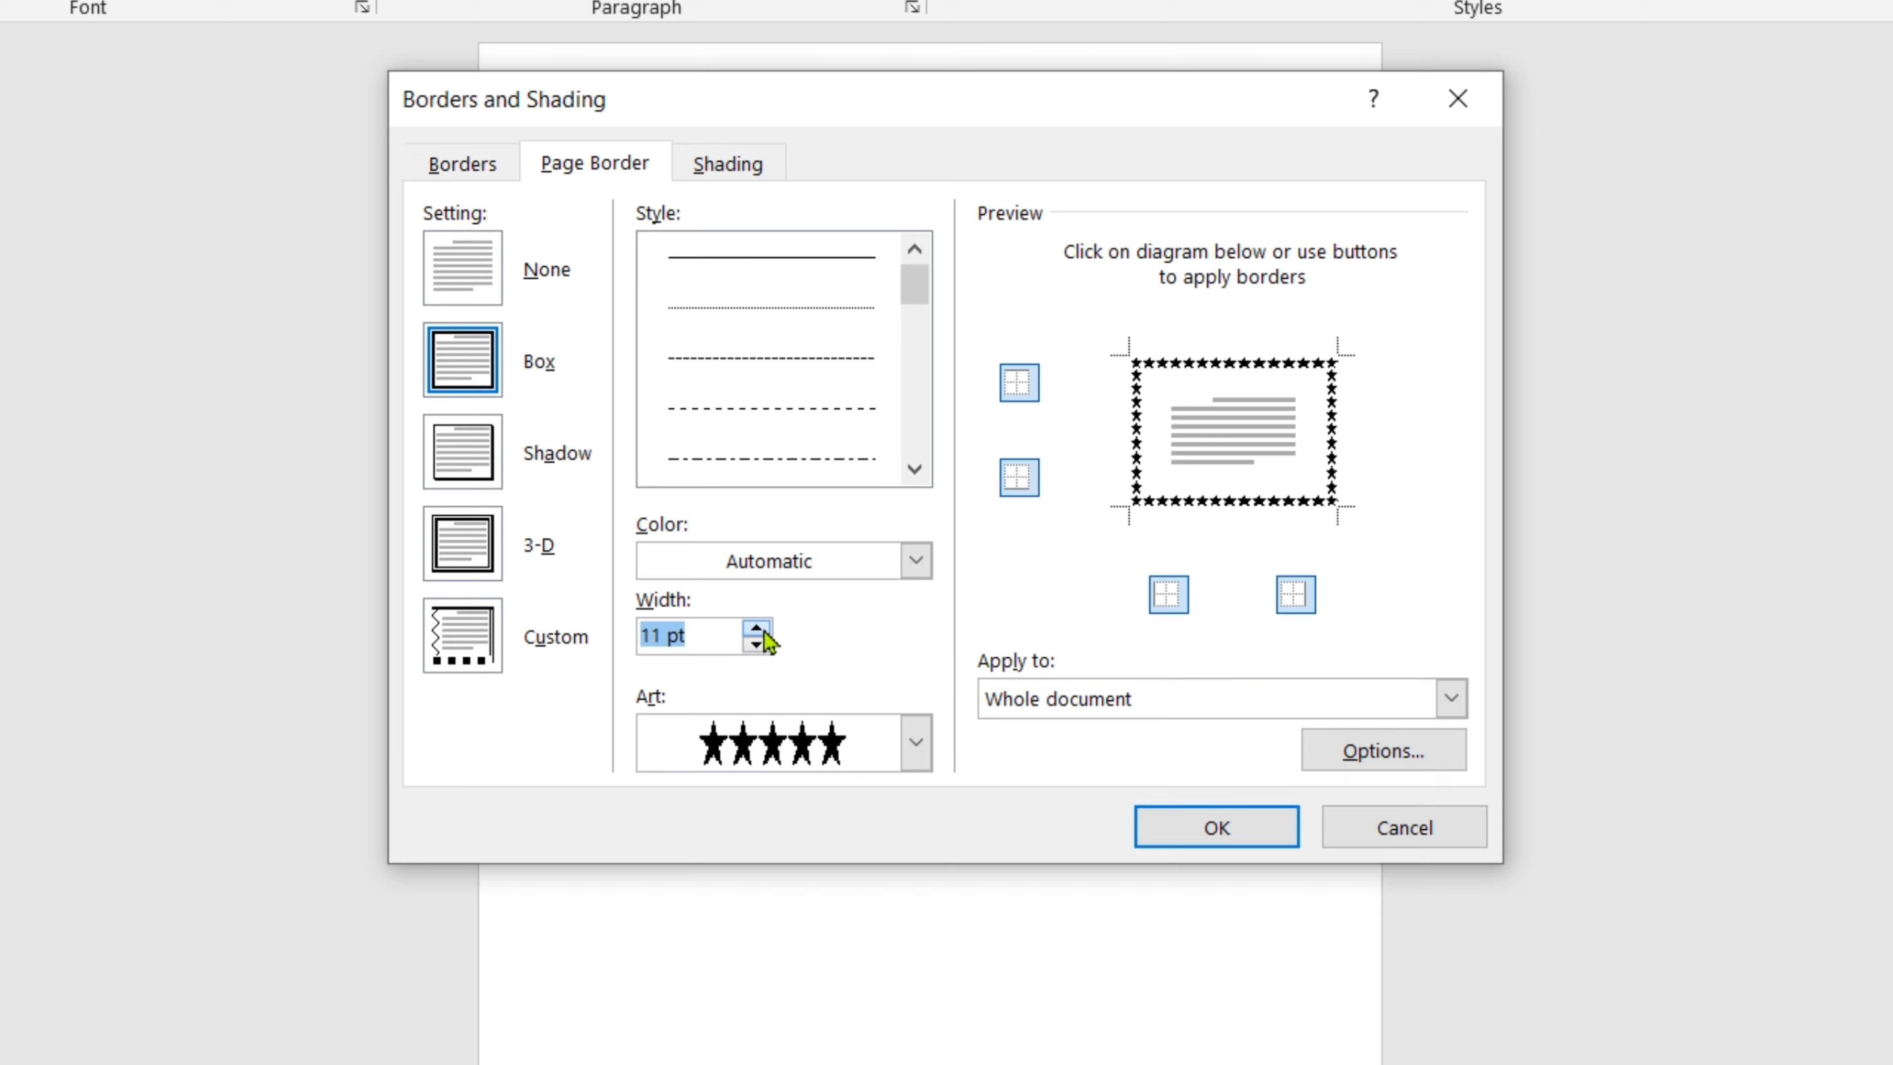
{"action": "left_click", "coordinate": [756, 628]}
{"action": "left_click", "coordinate": [756, 628]}
{"action": "left_click", "coordinate": [756, 628]}
{"action": "left_click", "coordinate": [756, 628]}
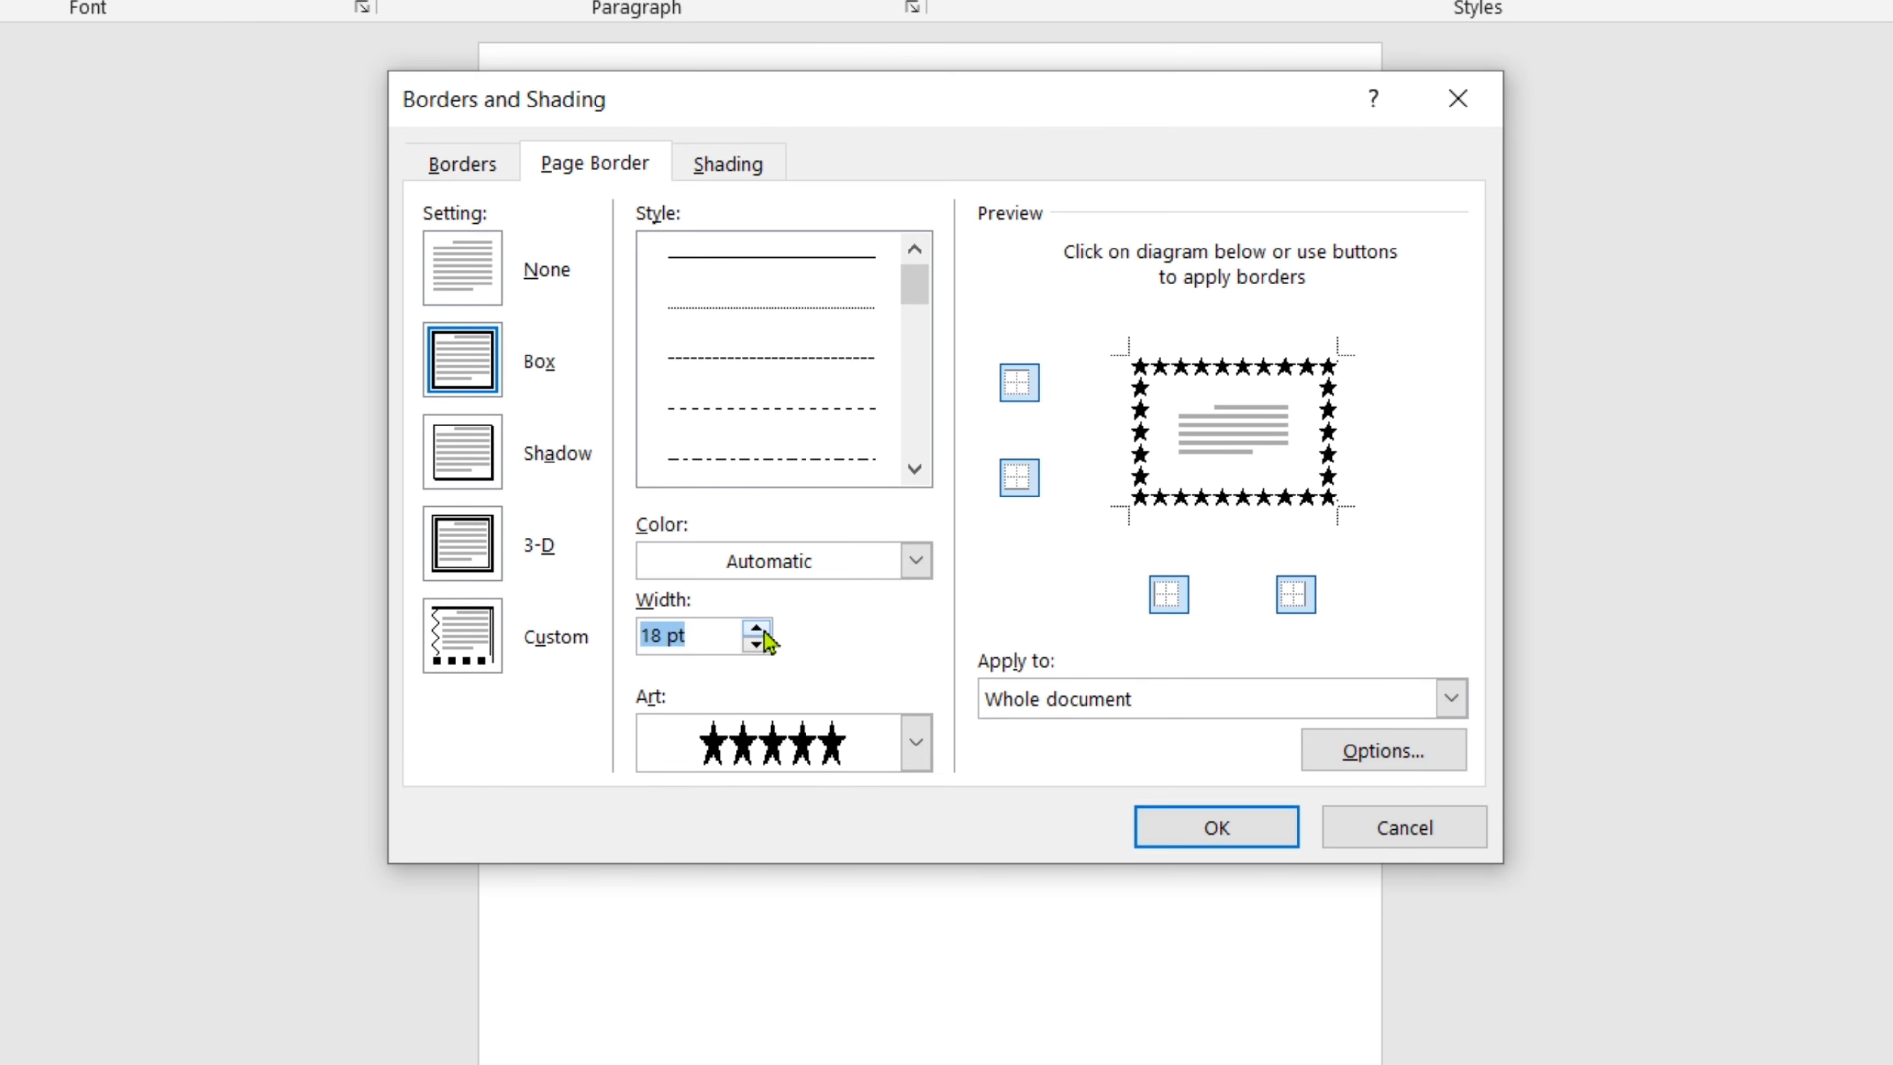
- Make the star border orange, apply it, then undo it with Ctrl+Z
{"action": "left_click", "coordinate": [916, 560]}
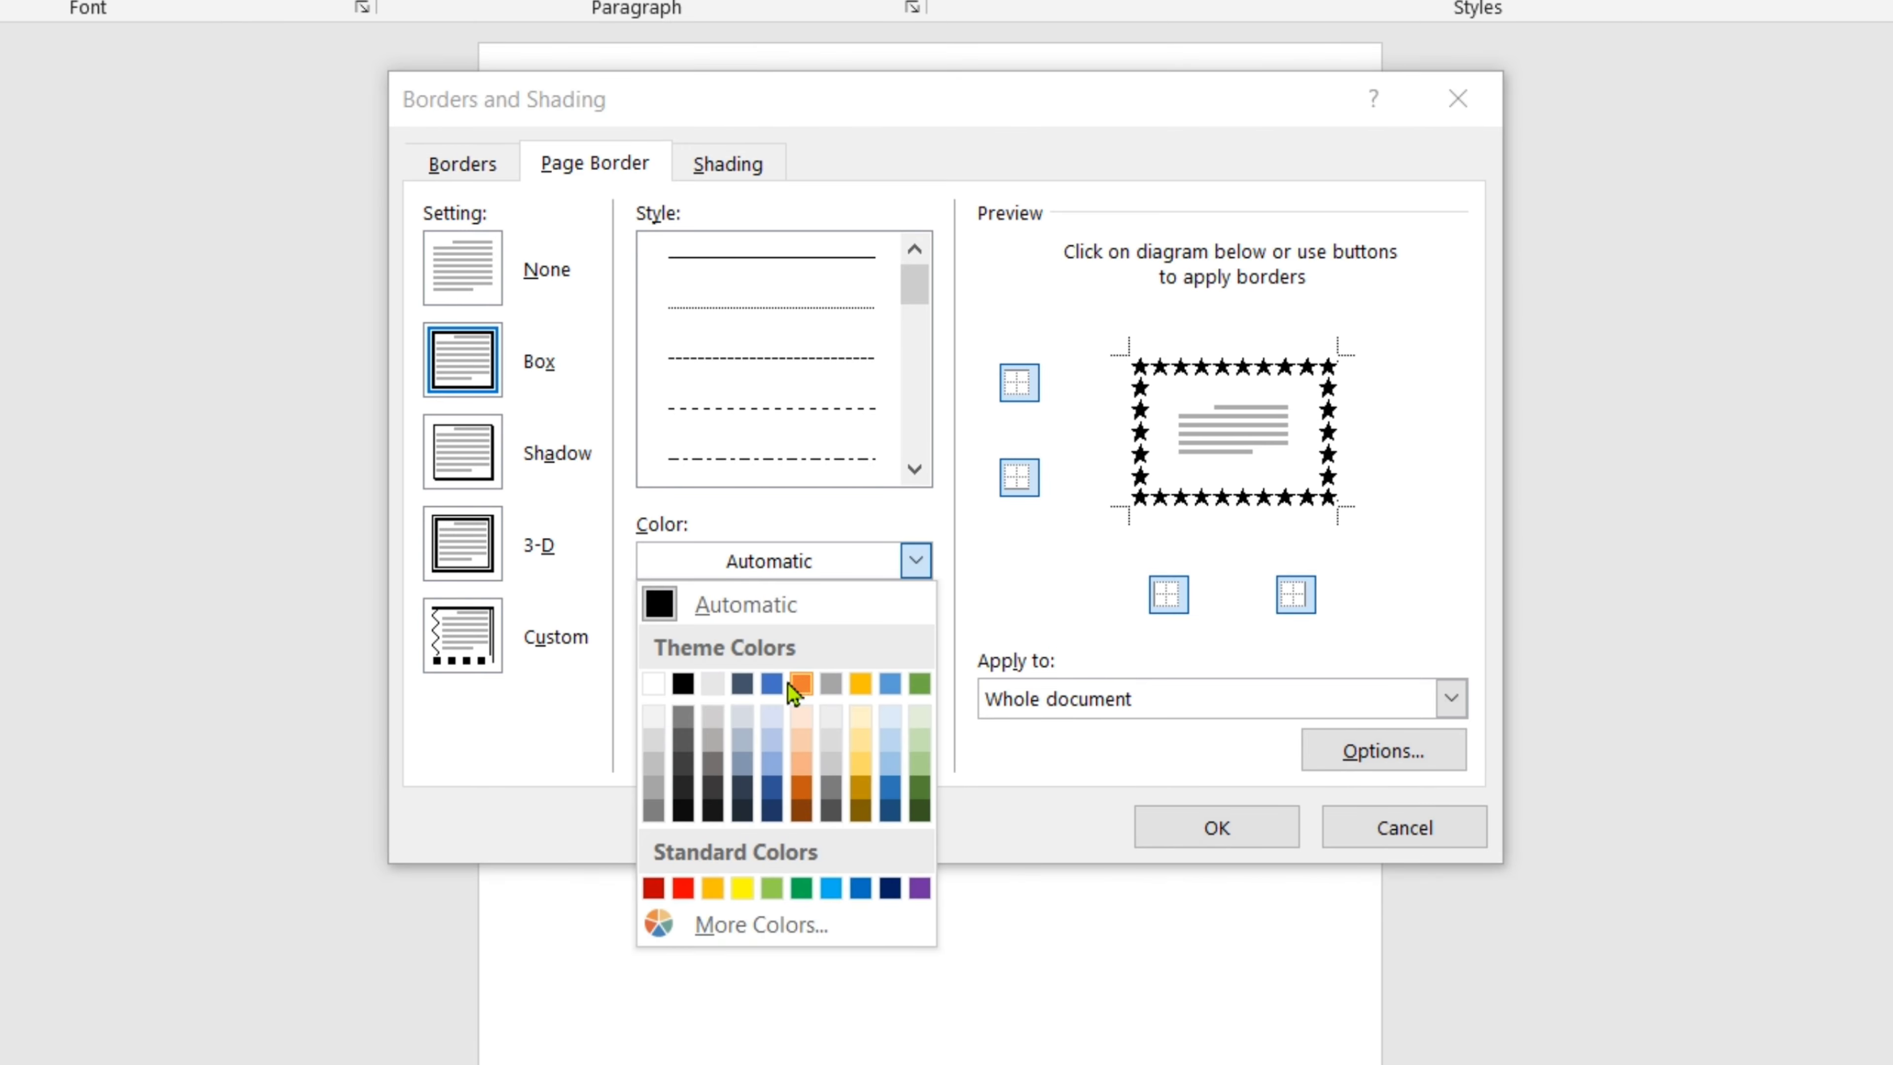
{"action": "left_click", "coordinate": [812, 690]}
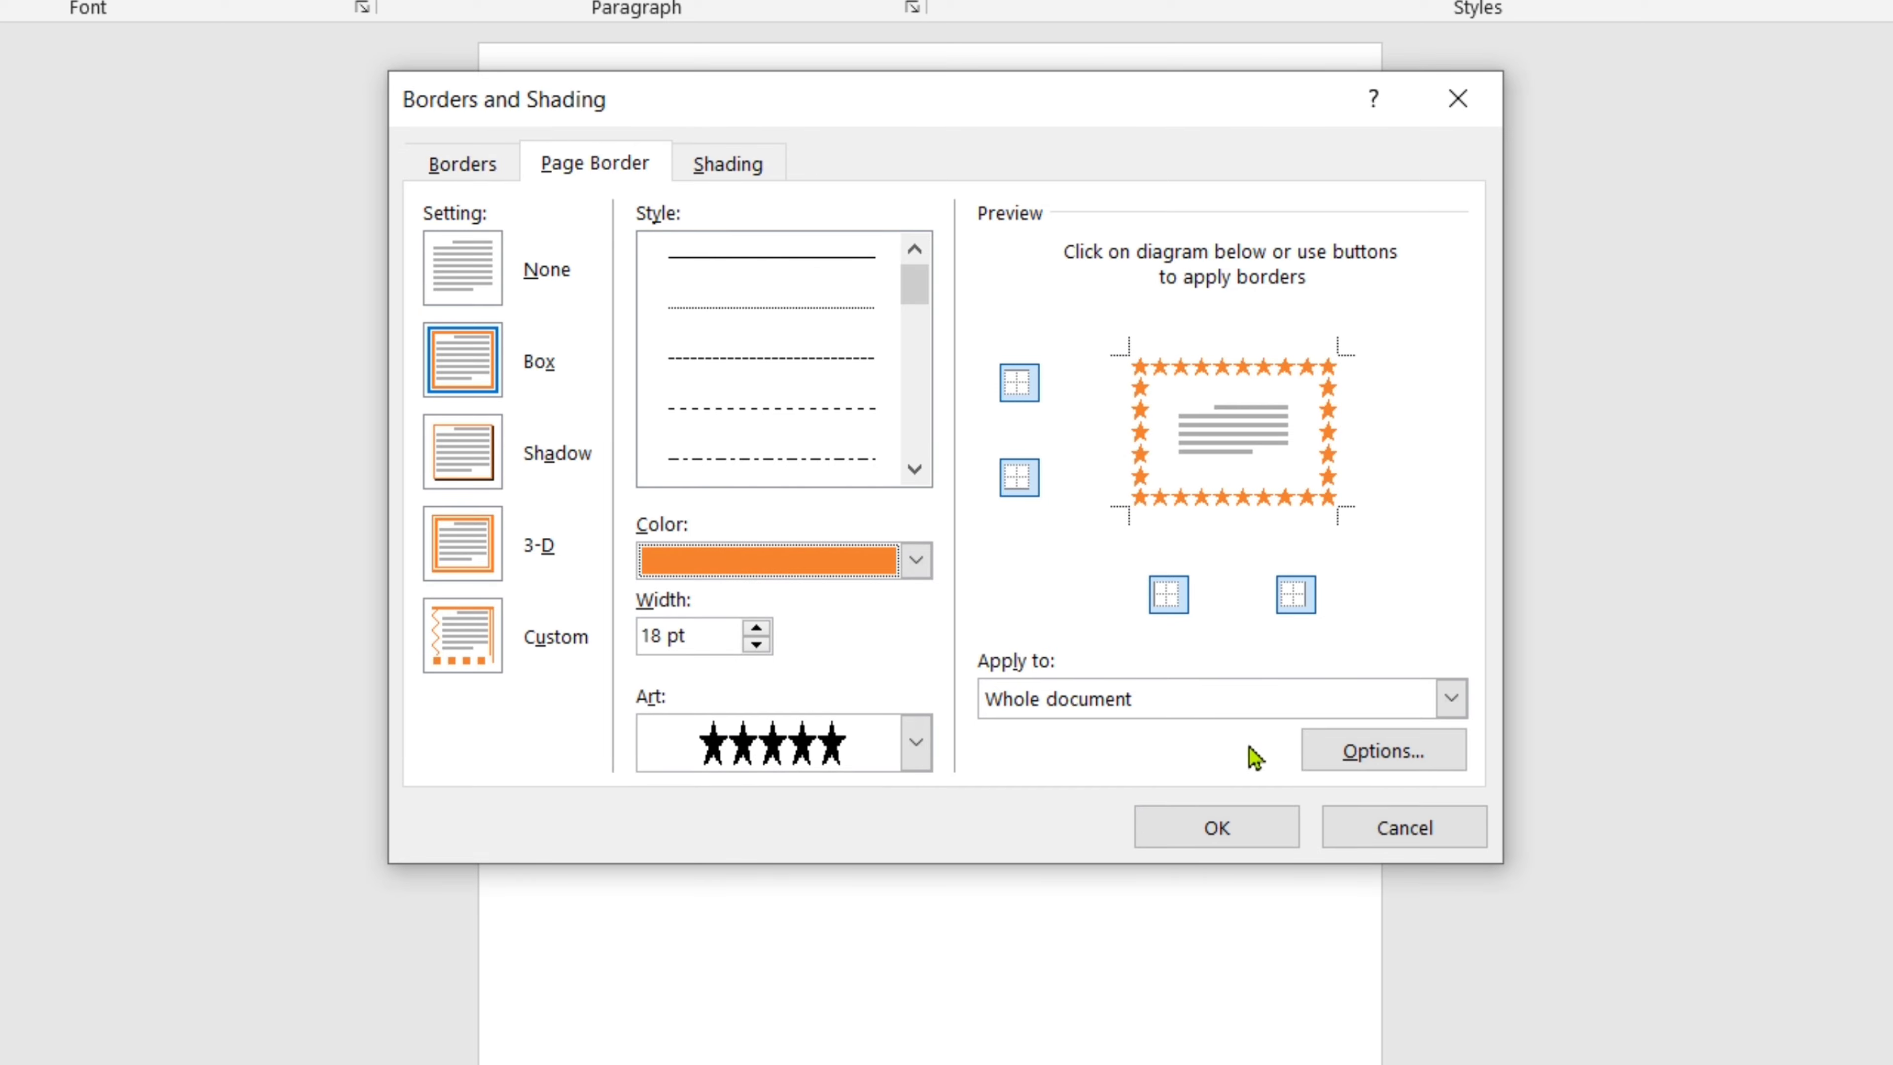
{"action": "left_click", "coordinate": [1195, 830]}
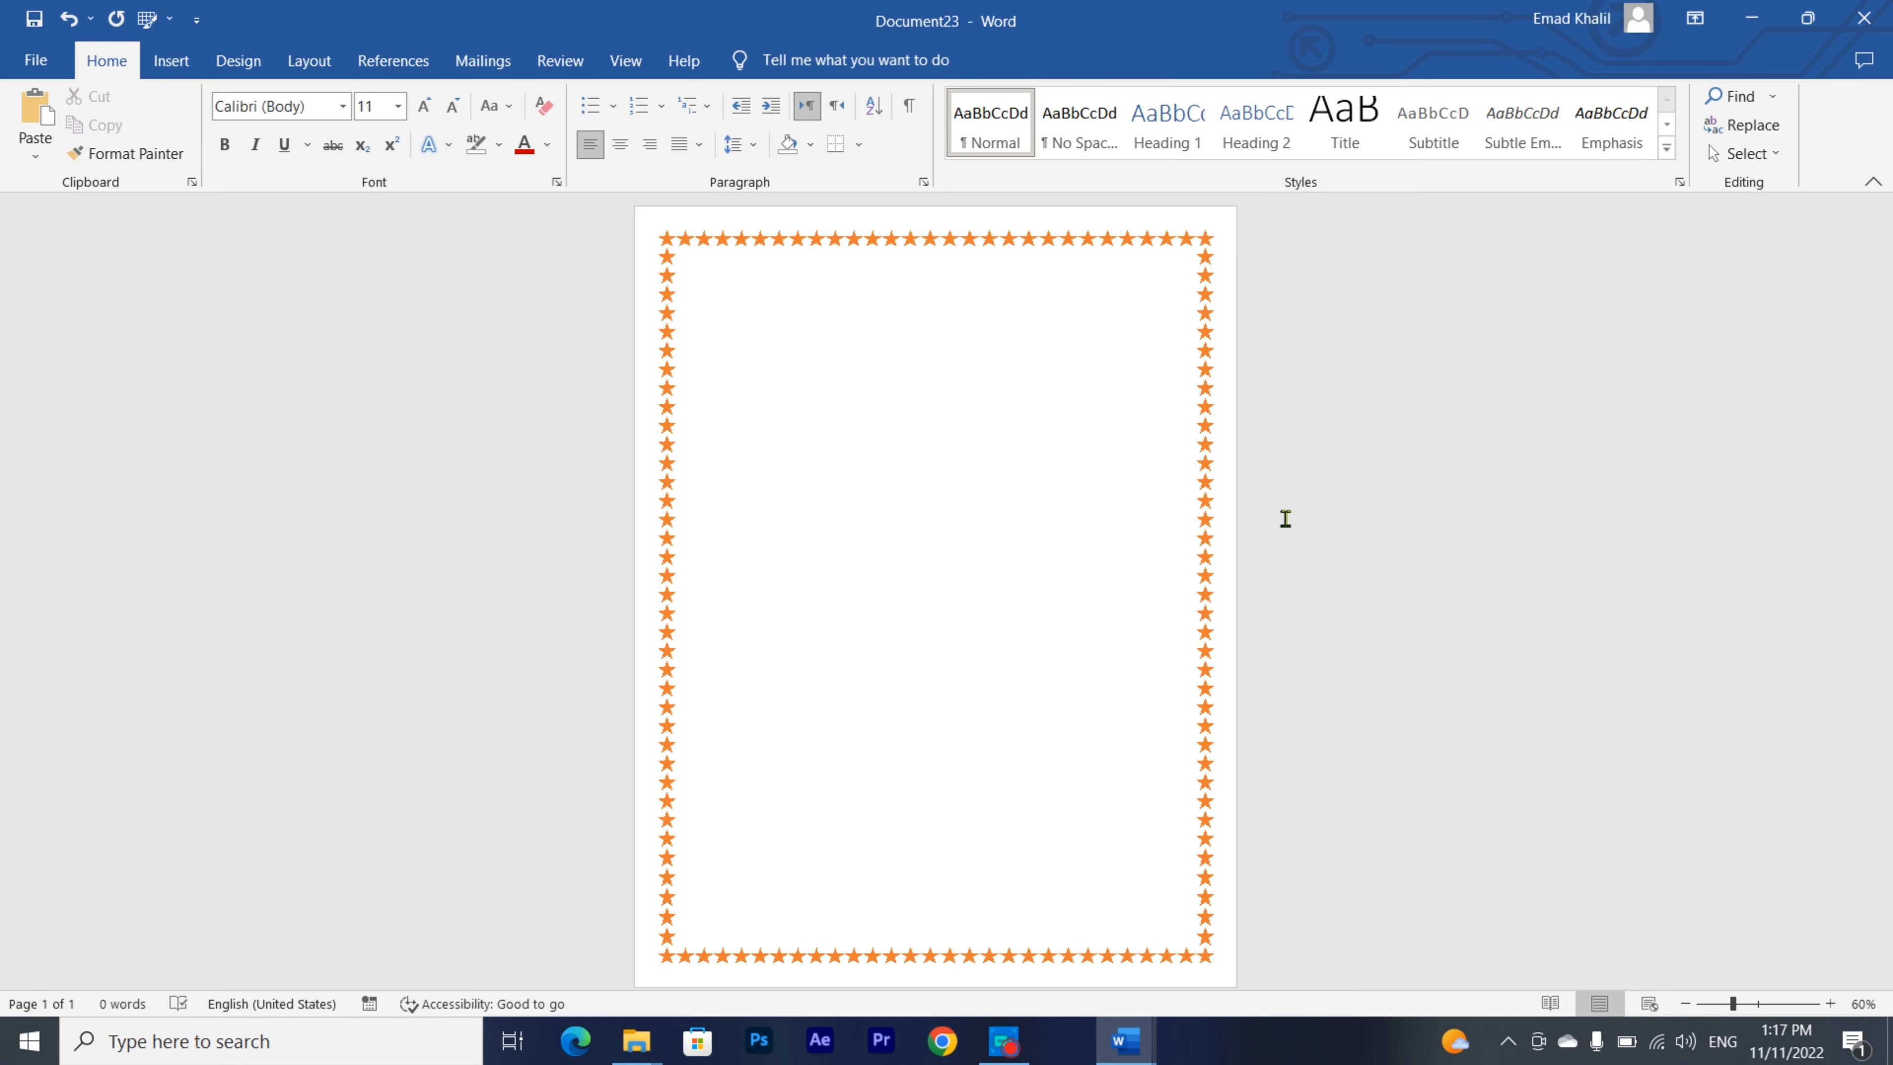
{"action": "key", "text": "ctrl+z"}
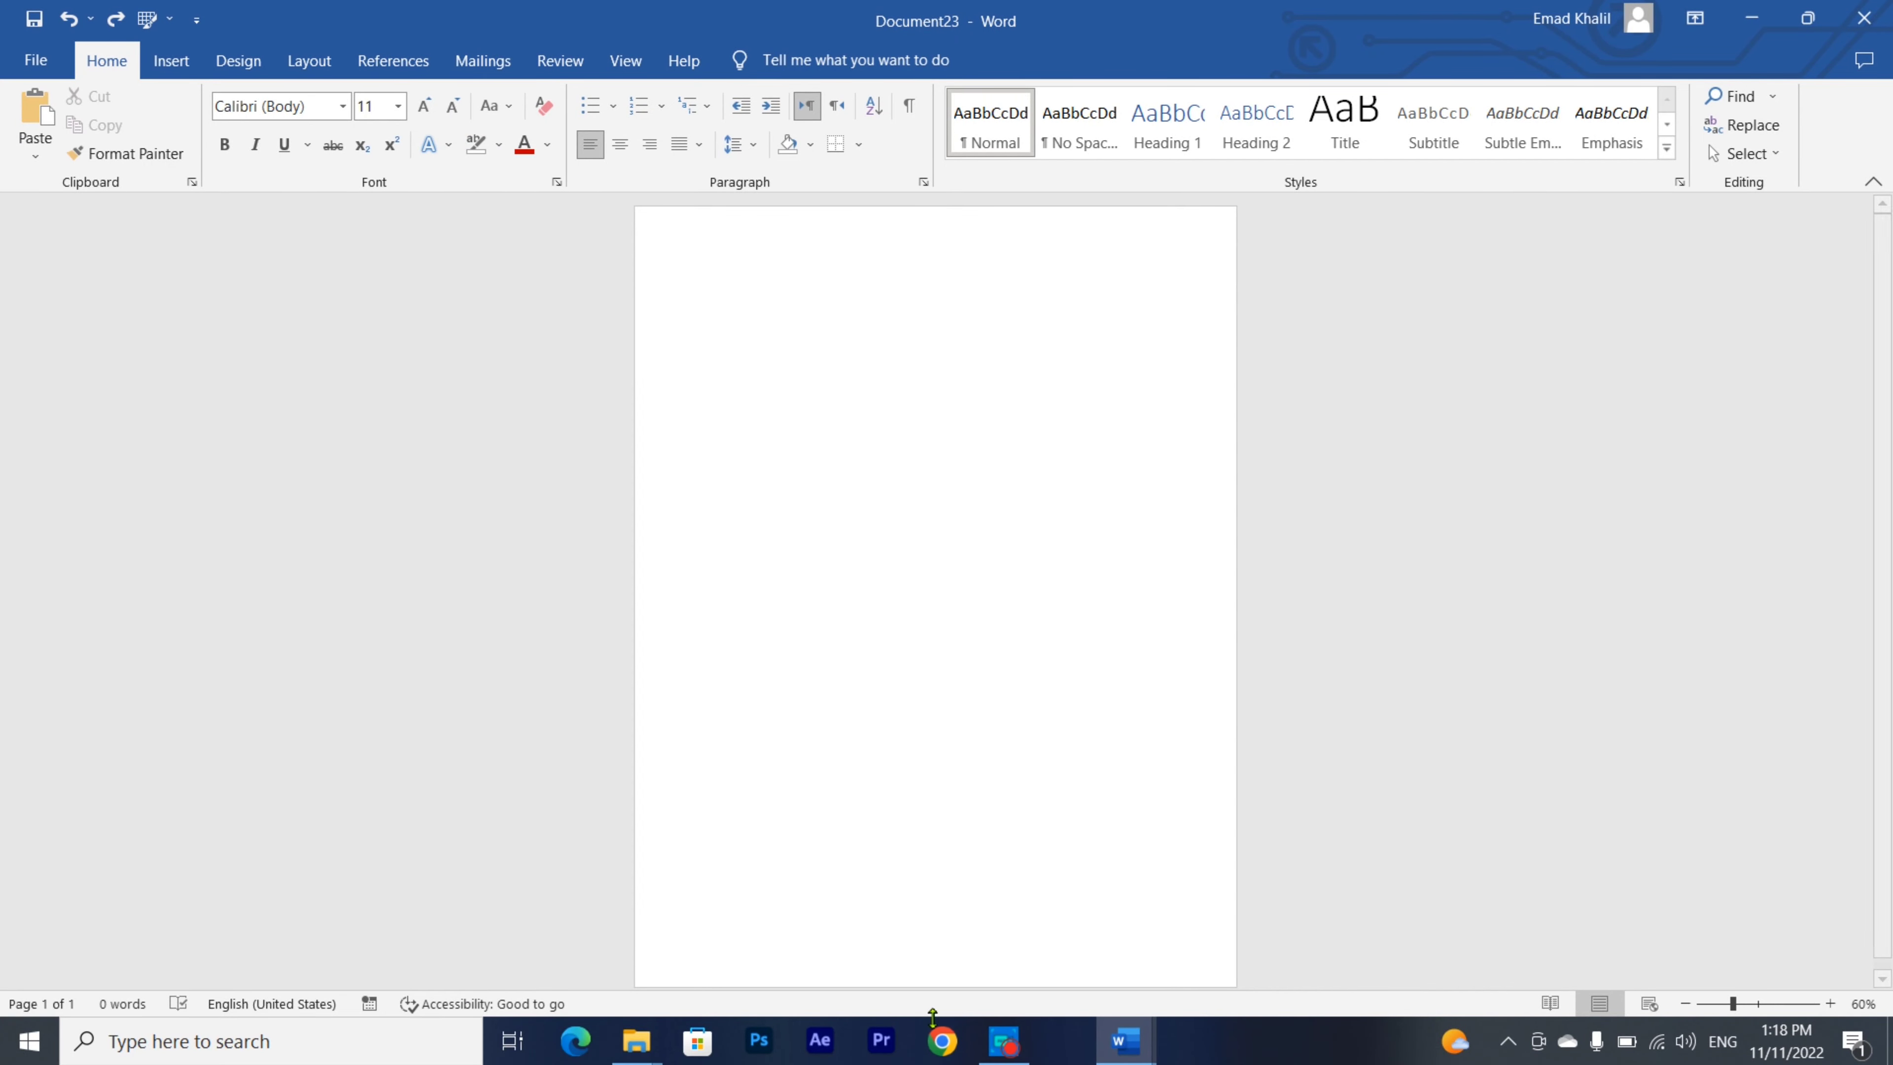
{"action": "left_click", "coordinate": [941, 1044]}
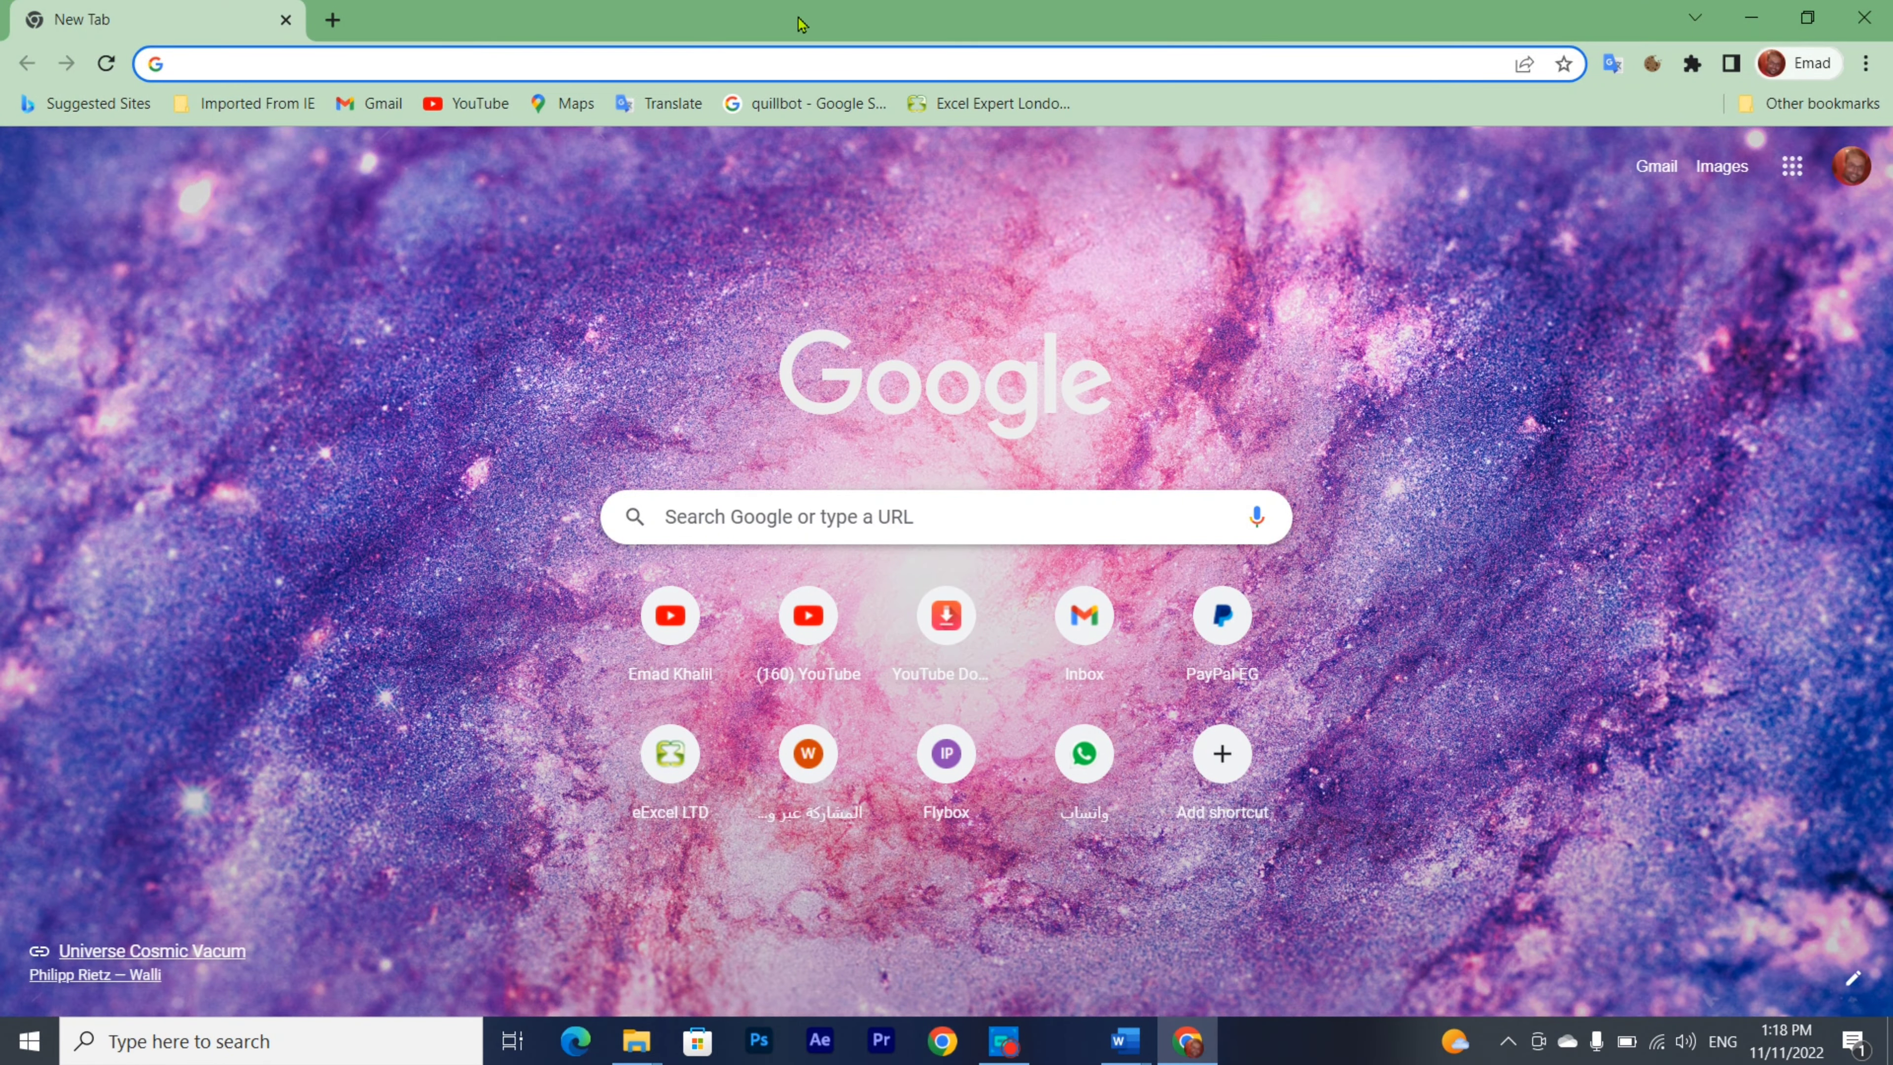
- Search Chrome for 'decorated word border' and show the image results
{"action": "type", "text": "corat"}
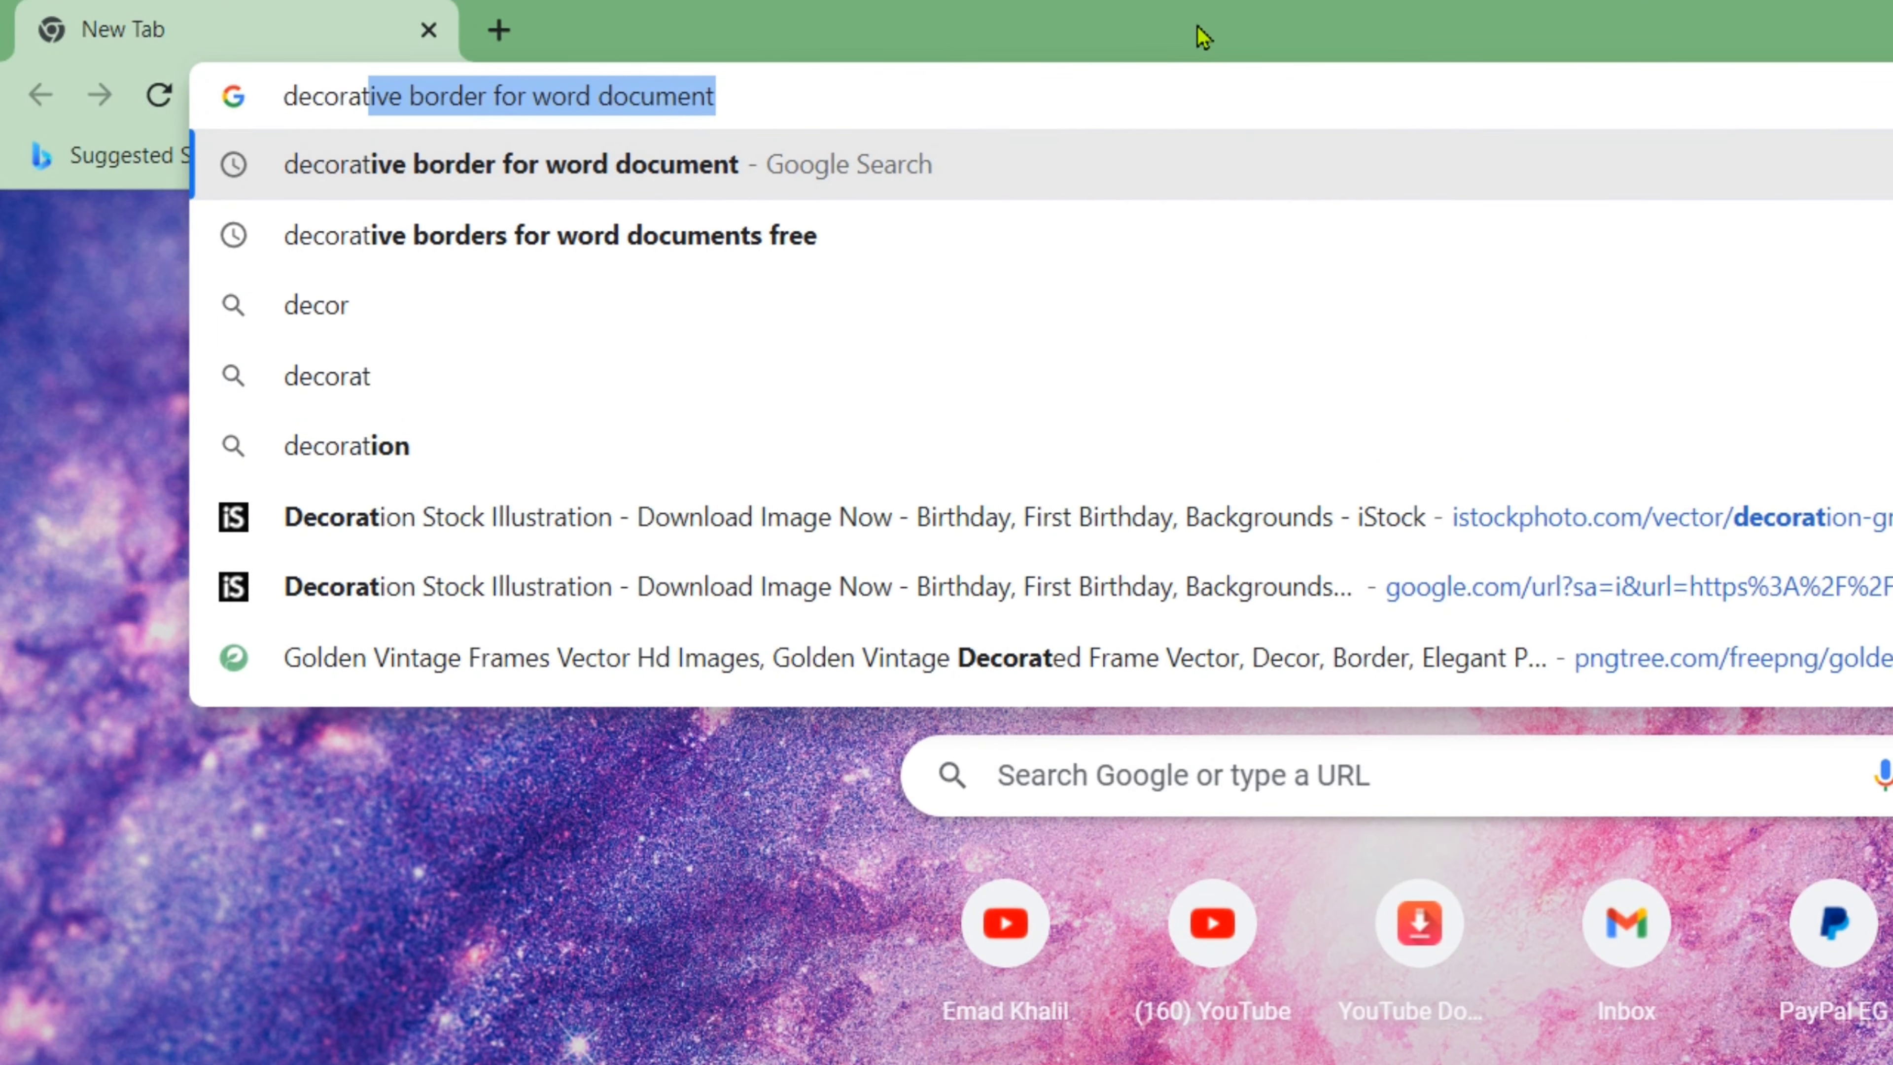
{"action": "type", "text": "ed word "}
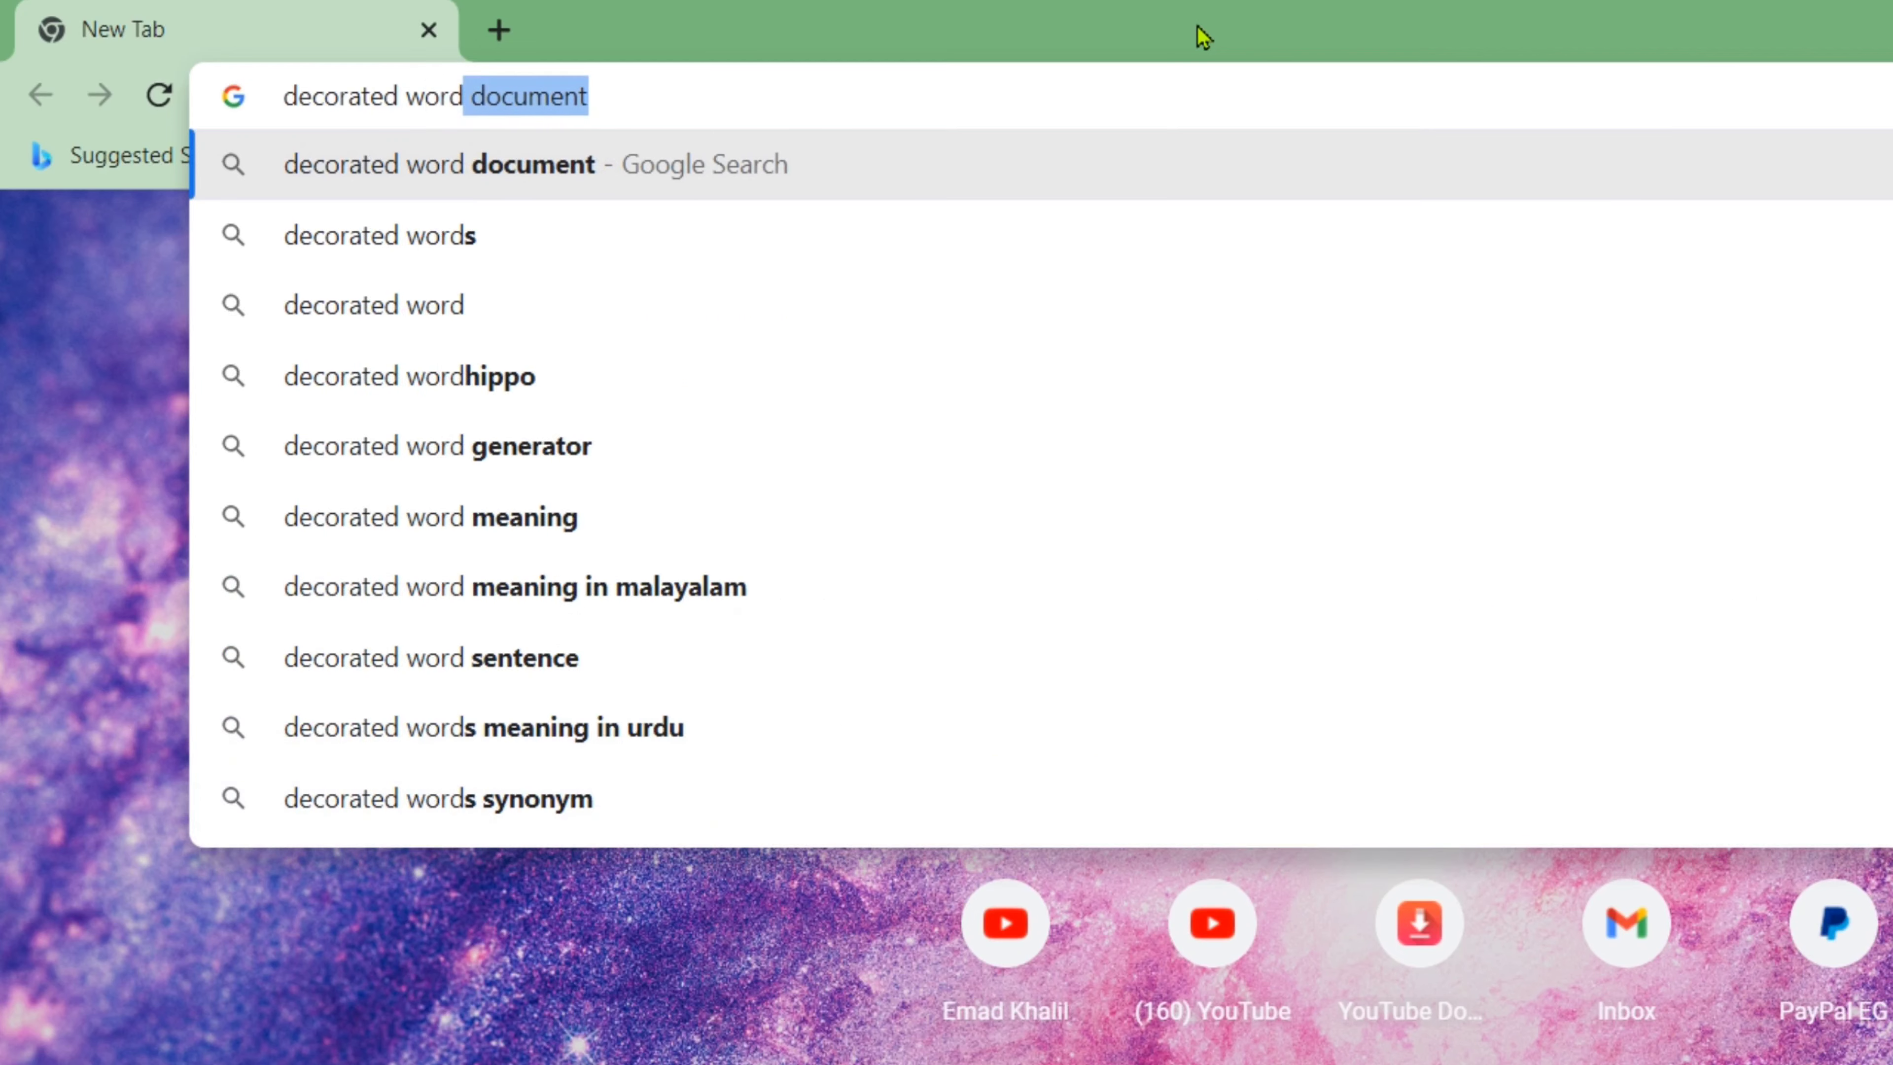
{"action": "type", "text": "frma"}
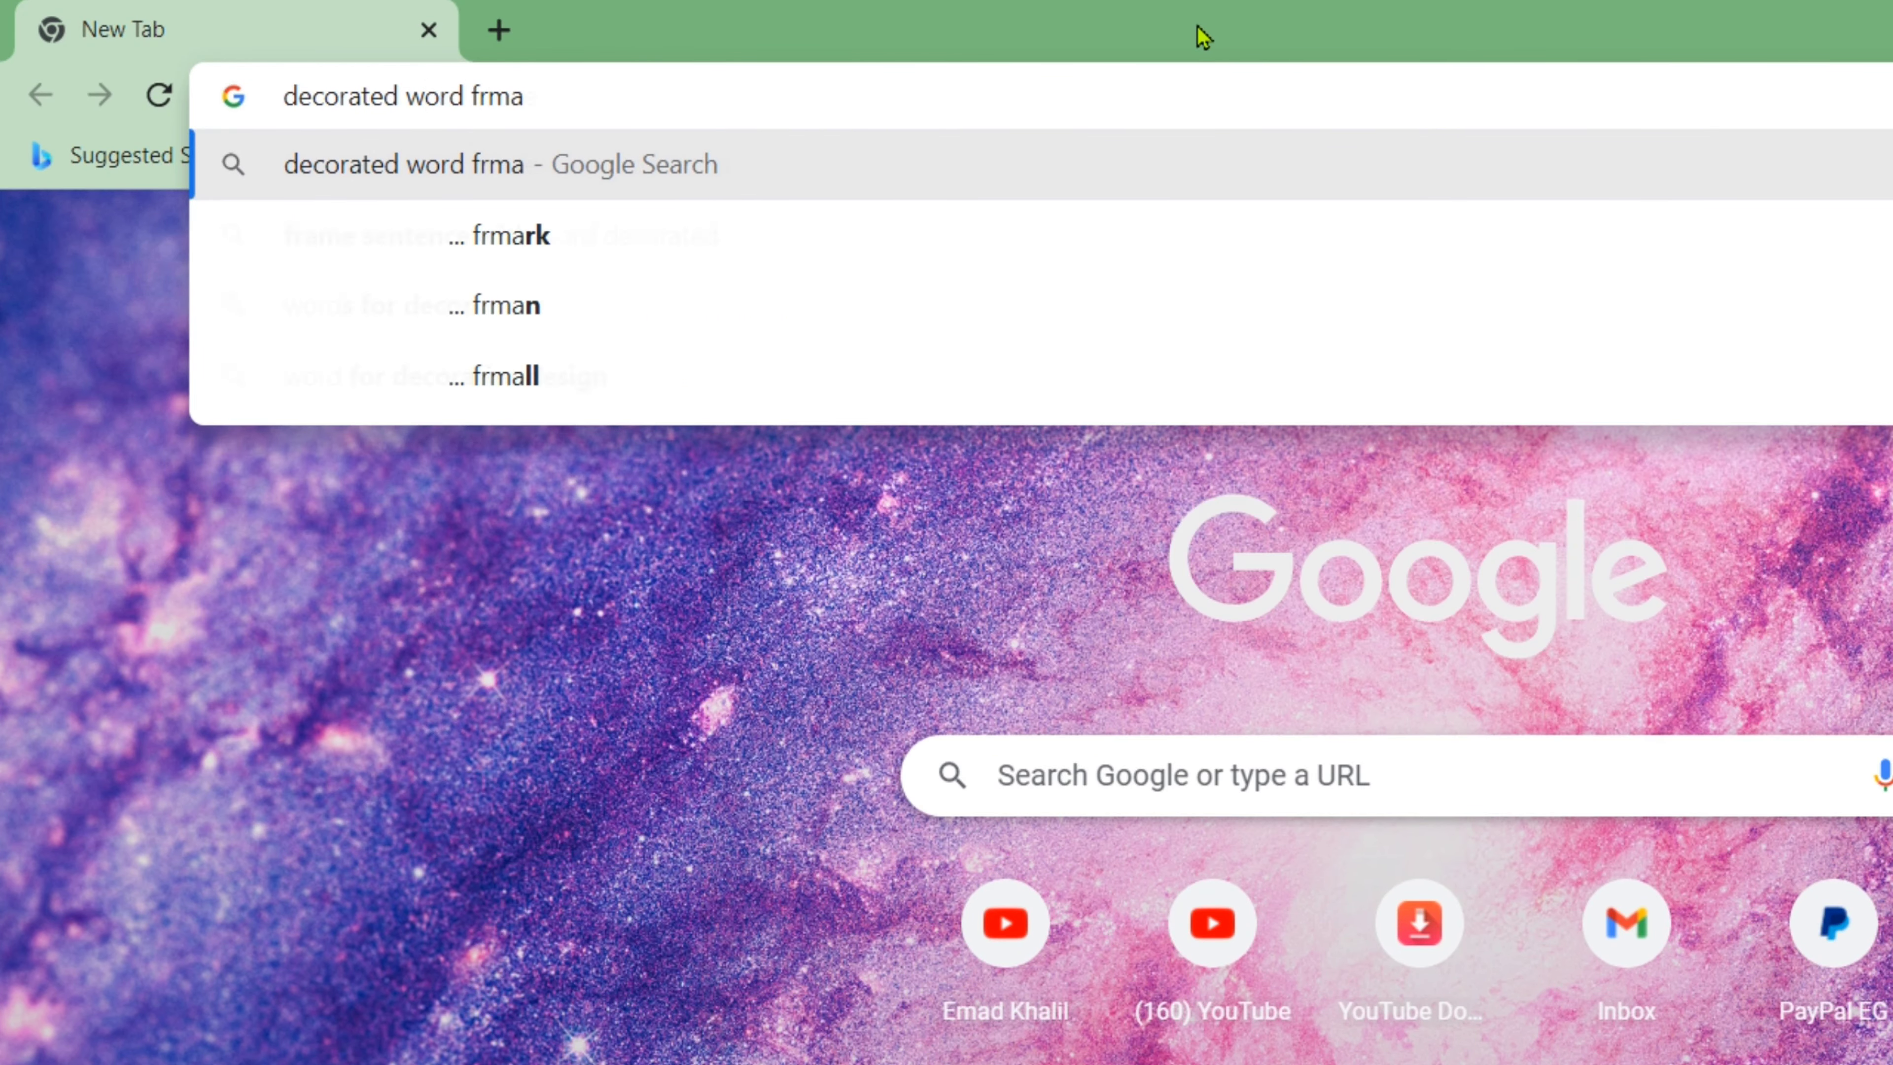
{"action": "type", "text": "e"}
{"action": "key", "text": "BackSpace"}
{"action": "key", "text": "BackSpace"}
{"action": "key", "text": "BackSpace"}
{"action": "key", "text": "BackSpace"}
{"action": "key", "text": "BackSpace"}
{"action": "type", "text": "borde"}
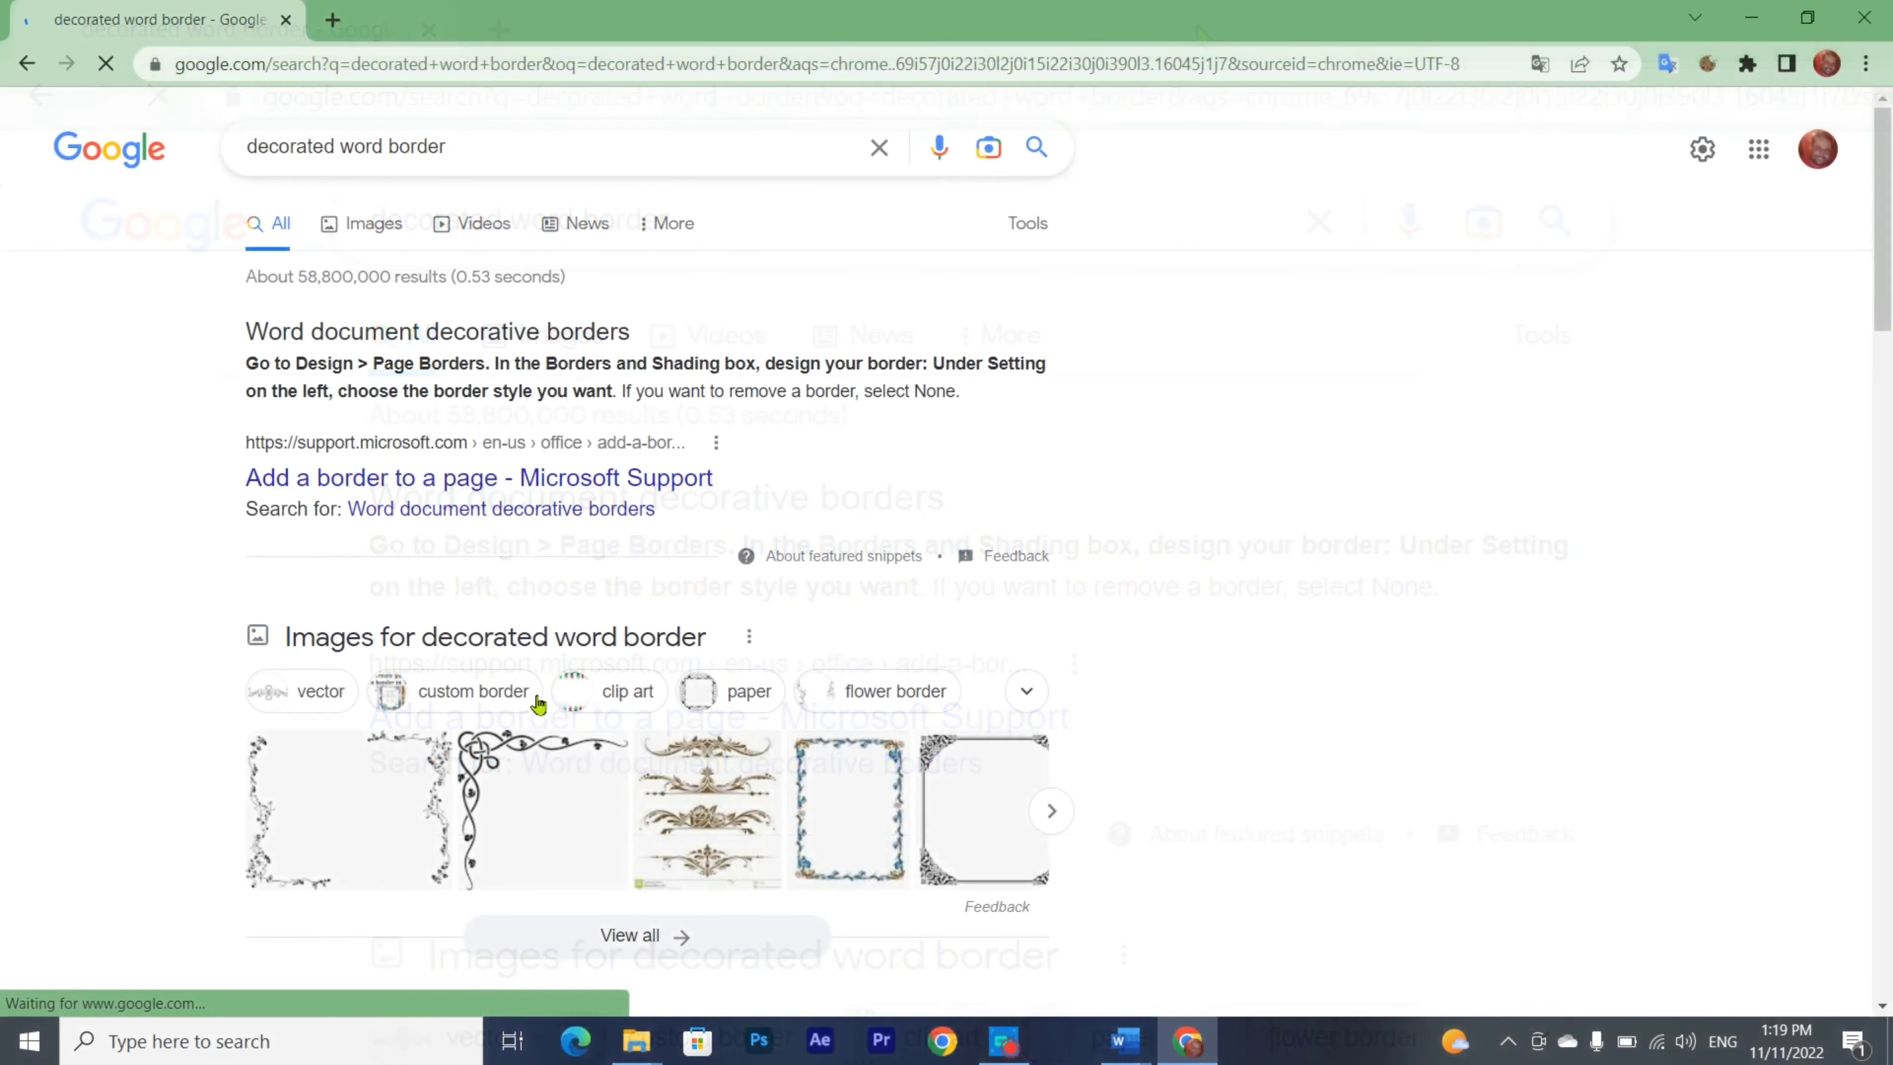
{"action": "left_click", "coordinate": [370, 225]}
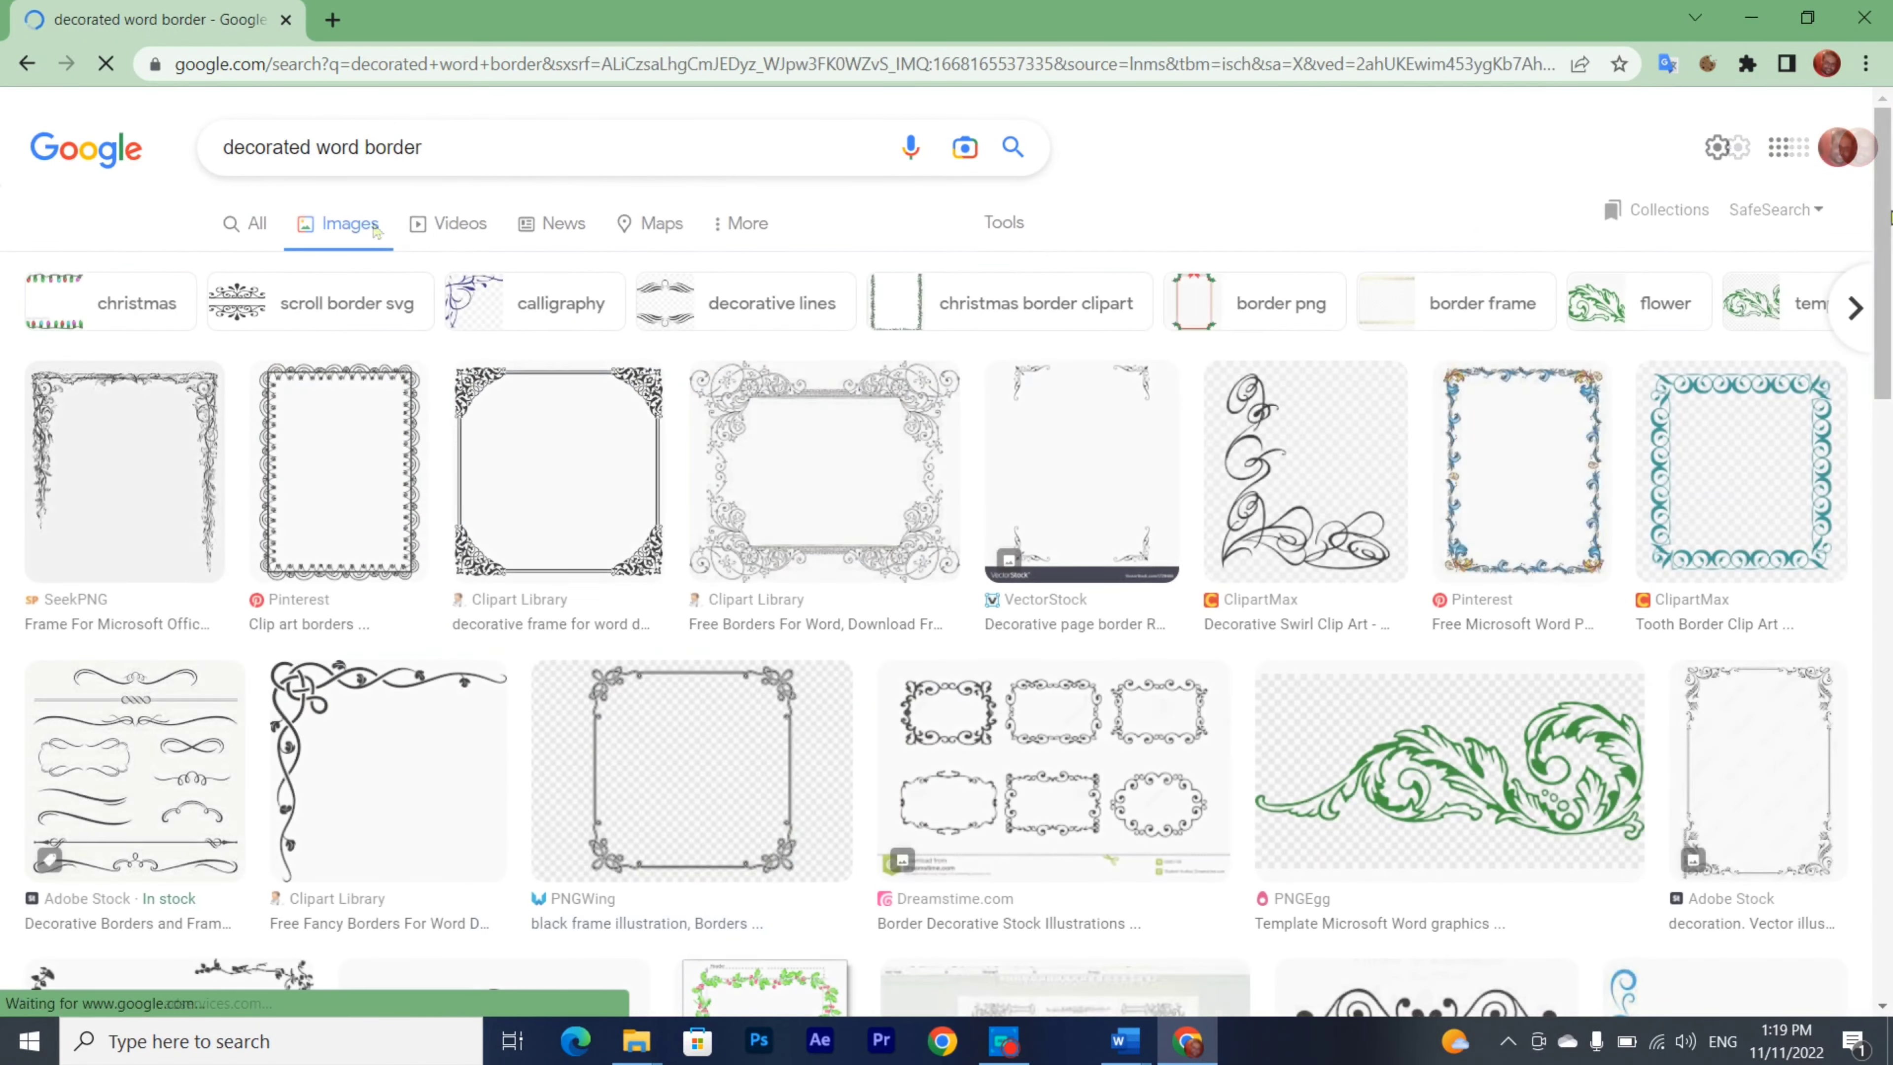
- Scroll the image results and open the PNGEgg crayon page-border image
{"action": "left_click_drag", "start_coordinate": [1887, 170], "coordinate": [1889, 608]}
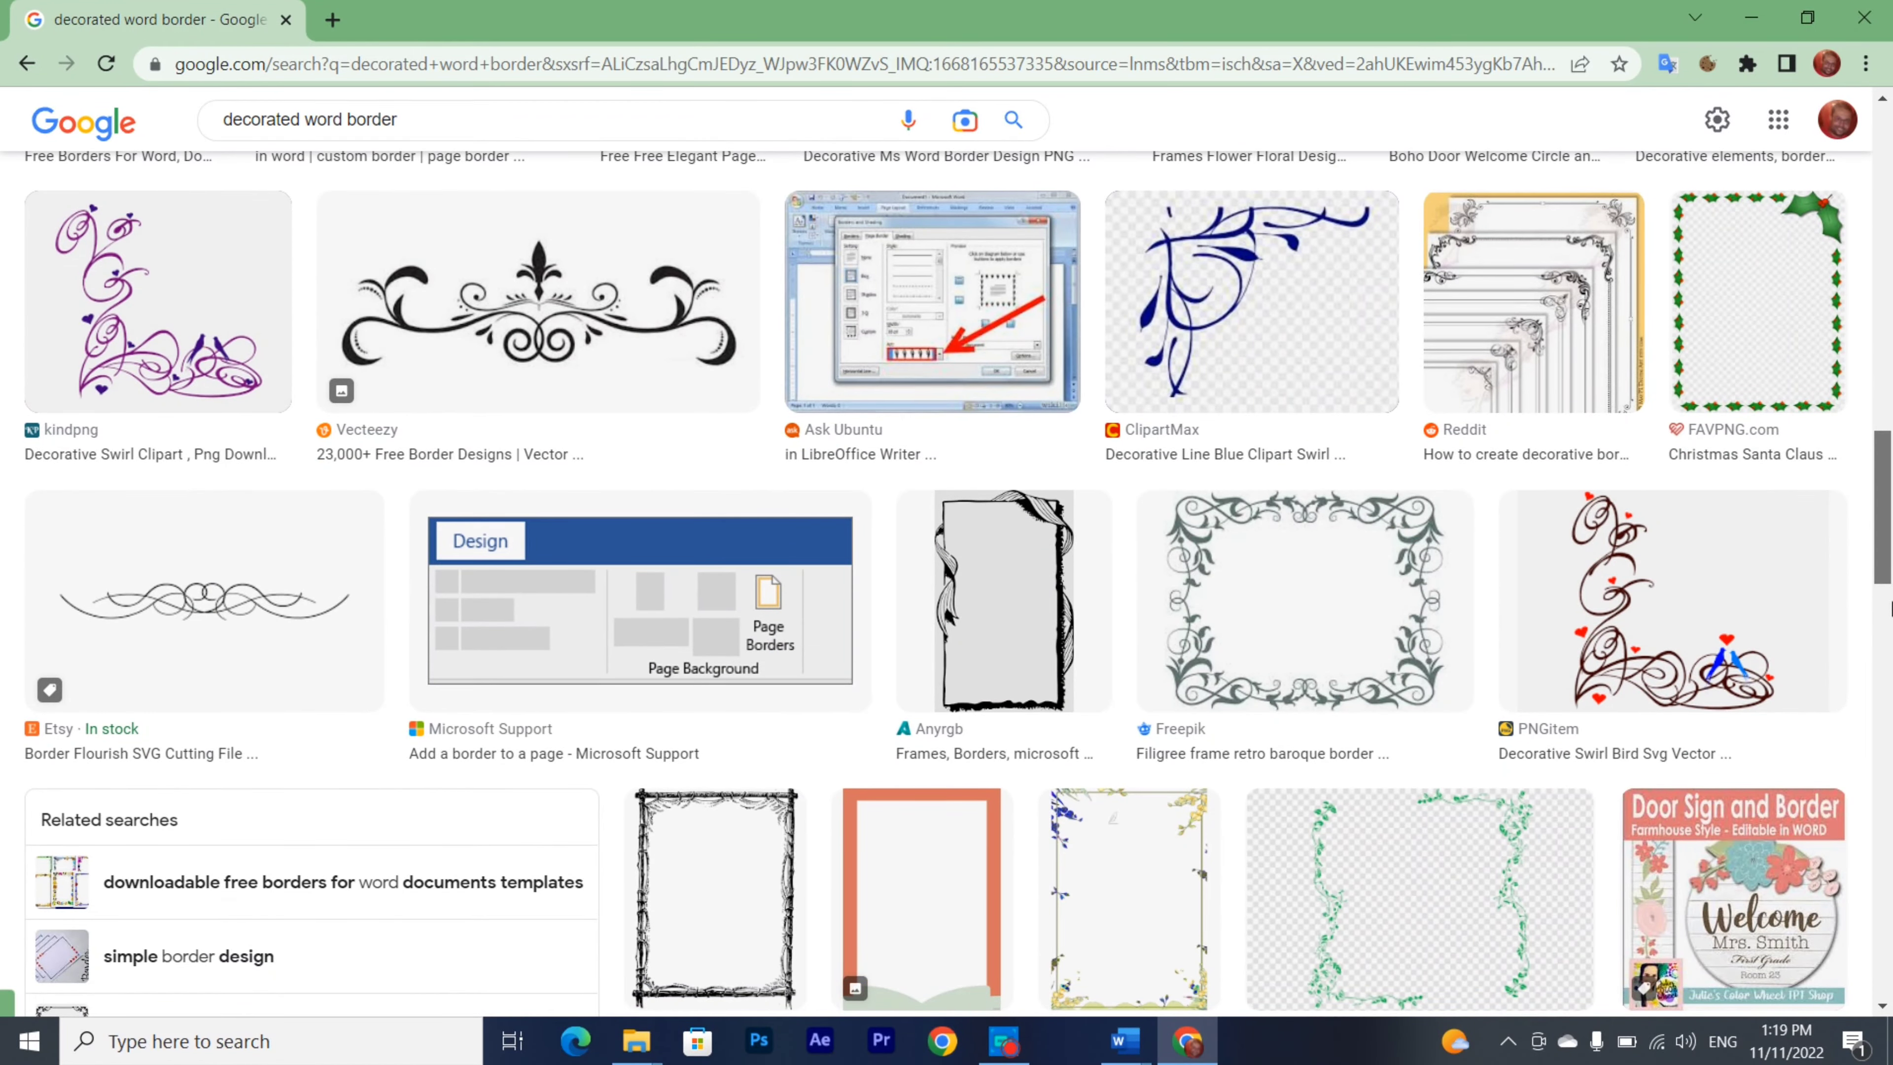
{"action": "left_click_drag", "start_coordinate": [1889, 607], "coordinate": [1891, 714]}
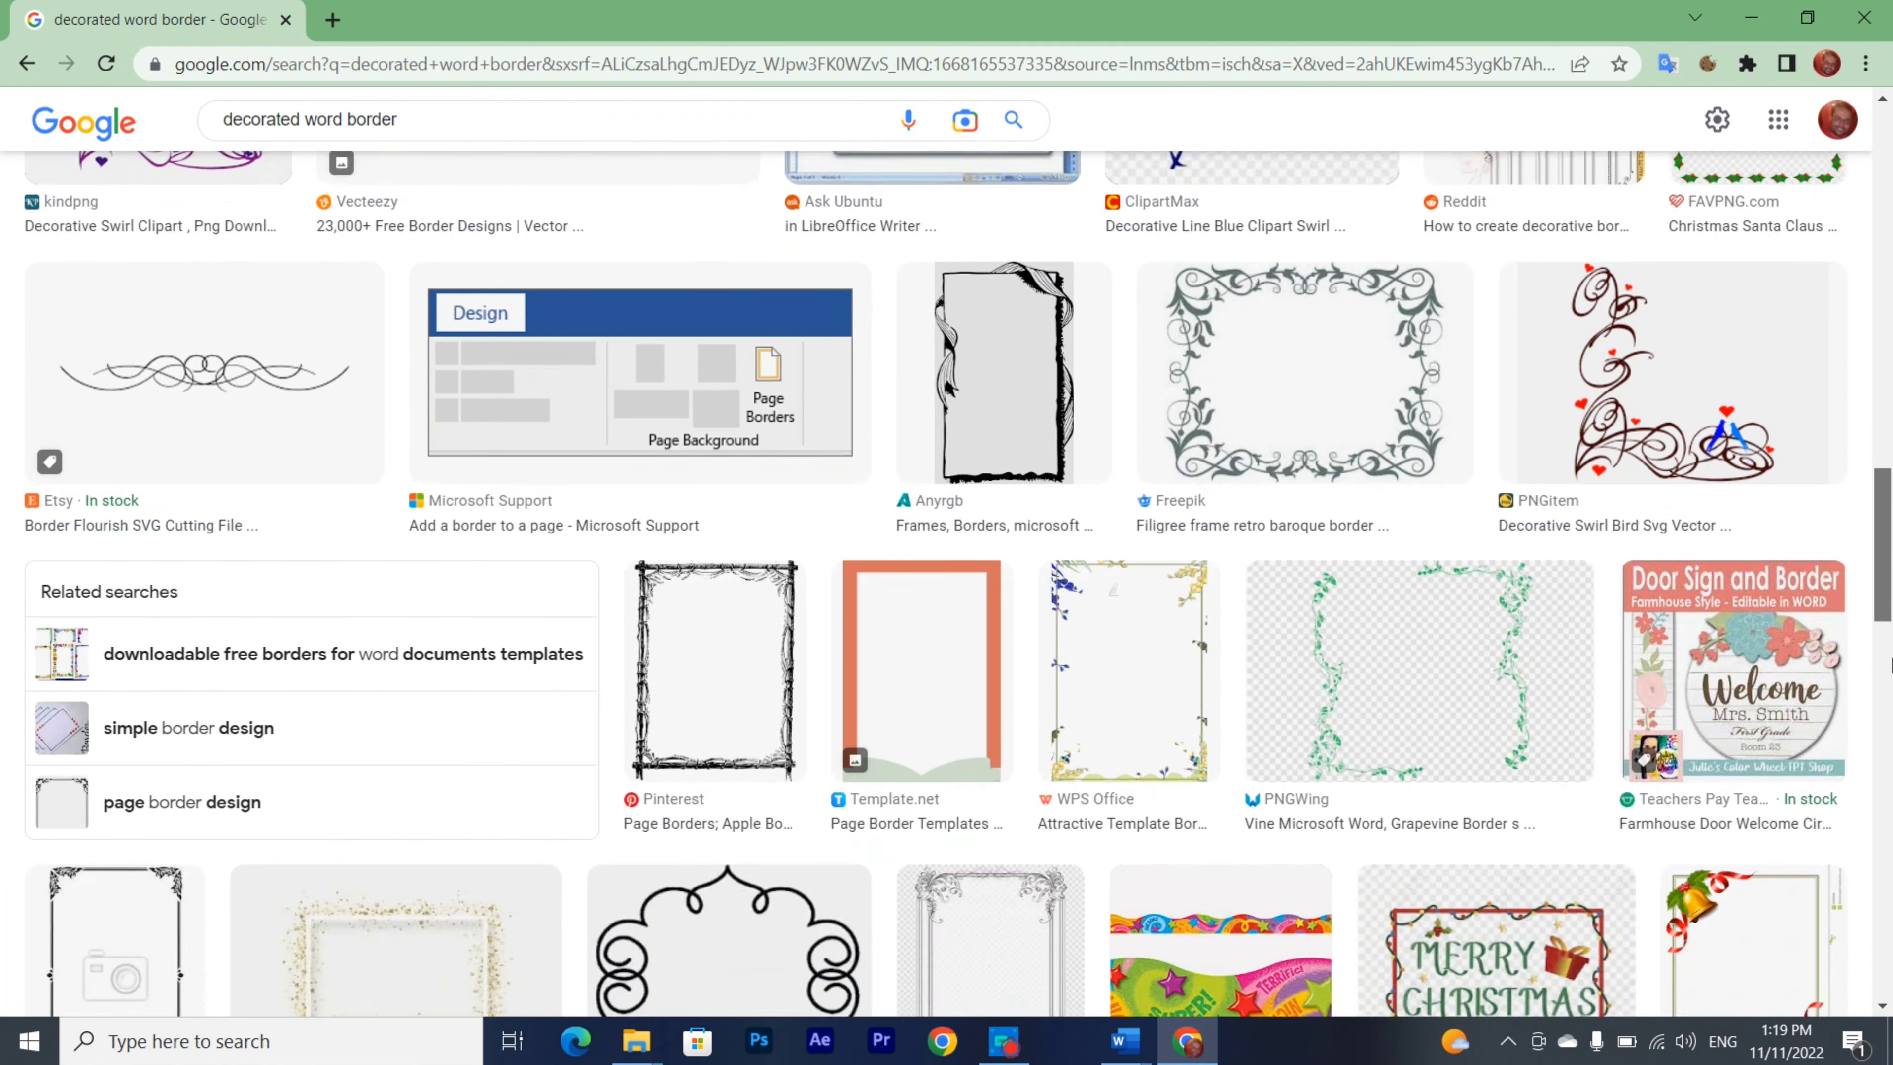
{"action": "scroll", "coordinate": [1891, 714], "scroll_direction": "down", "scroll_amount": 5}
{"action": "scroll", "coordinate": [1891, 783], "scroll_direction": "down", "scroll_amount": 5}
{"action": "scroll", "coordinate": [1890, 857], "scroll_direction": "down", "scroll_amount": 5}
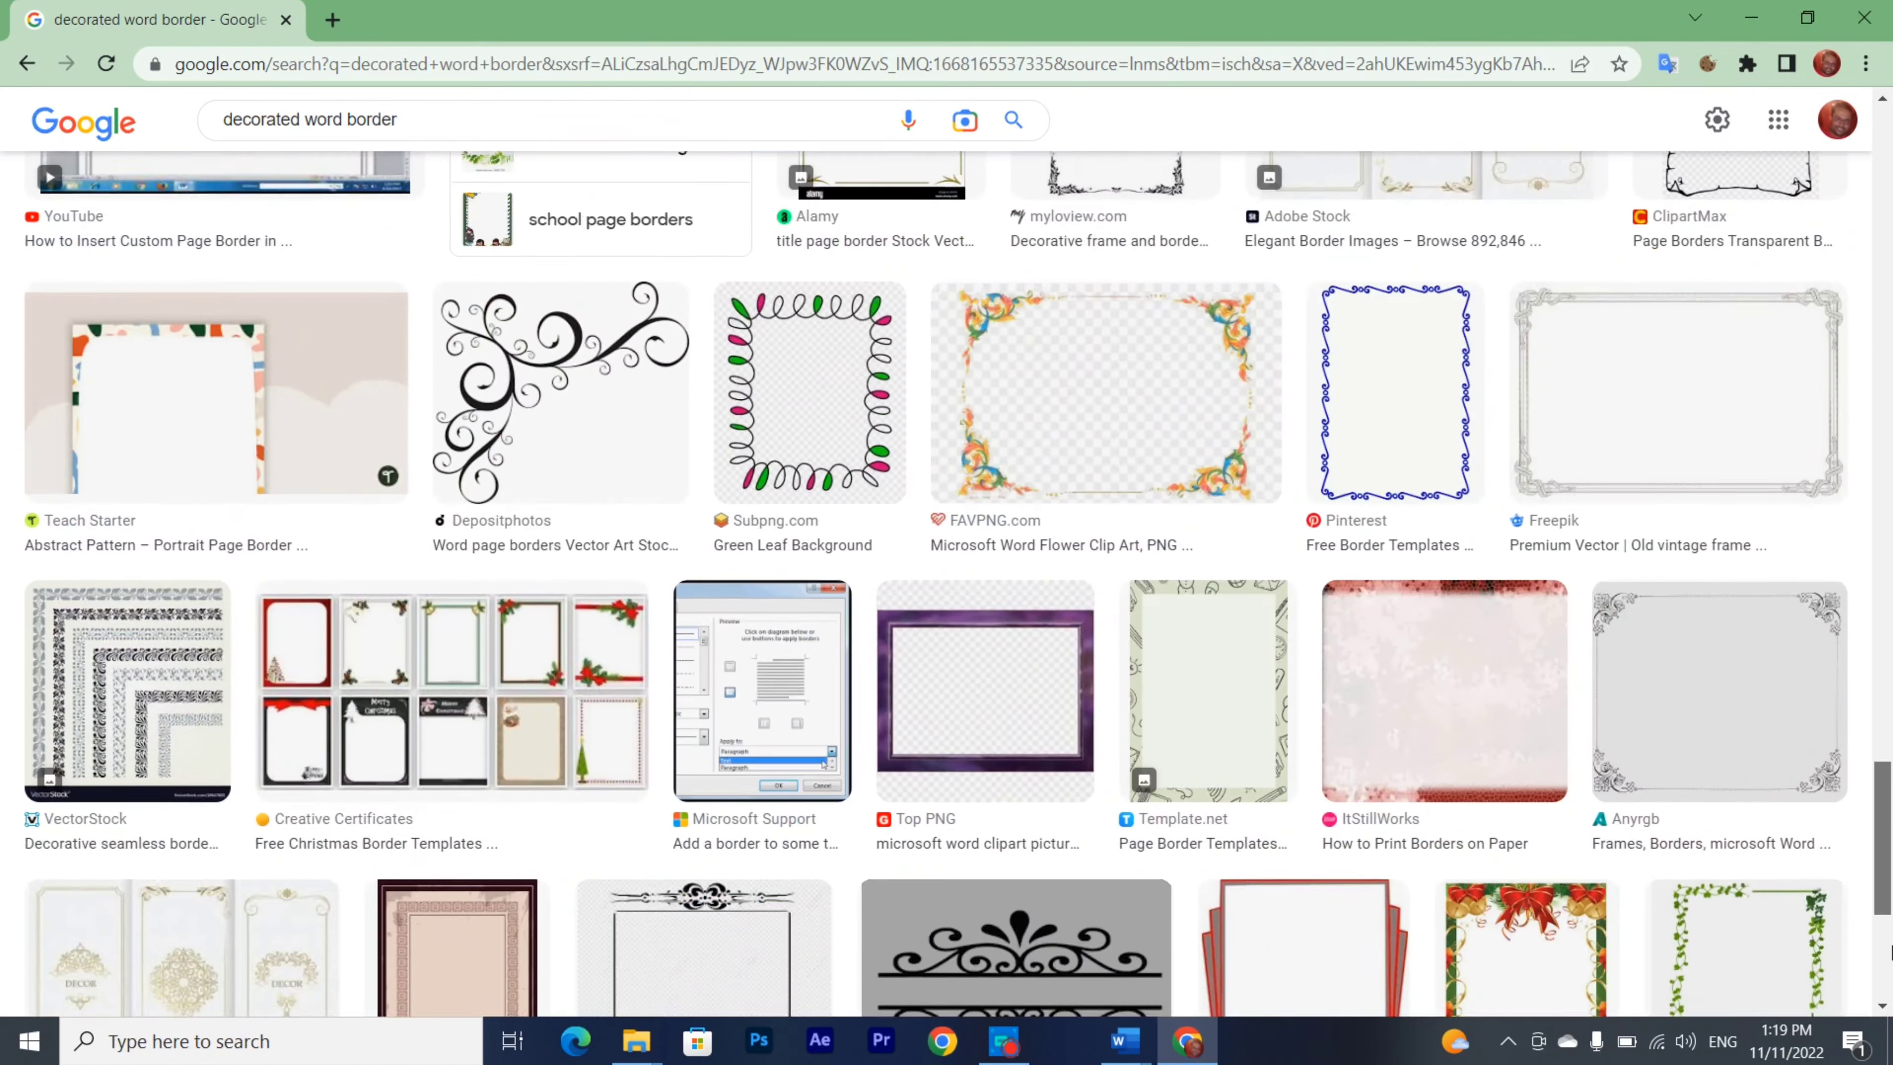
{"action": "scroll", "coordinate": [1891, 954], "scroll_direction": "down", "scroll_amount": 3}
{"action": "scroll", "coordinate": [1891, 955], "scroll_direction": "down", "scroll_amount": 5}
{"action": "scroll", "coordinate": [1891, 954], "scroll_direction": "down", "scroll_amount": 5}
{"action": "scroll", "coordinate": [1891, 954], "scroll_direction": "down", "scroll_amount": 2}
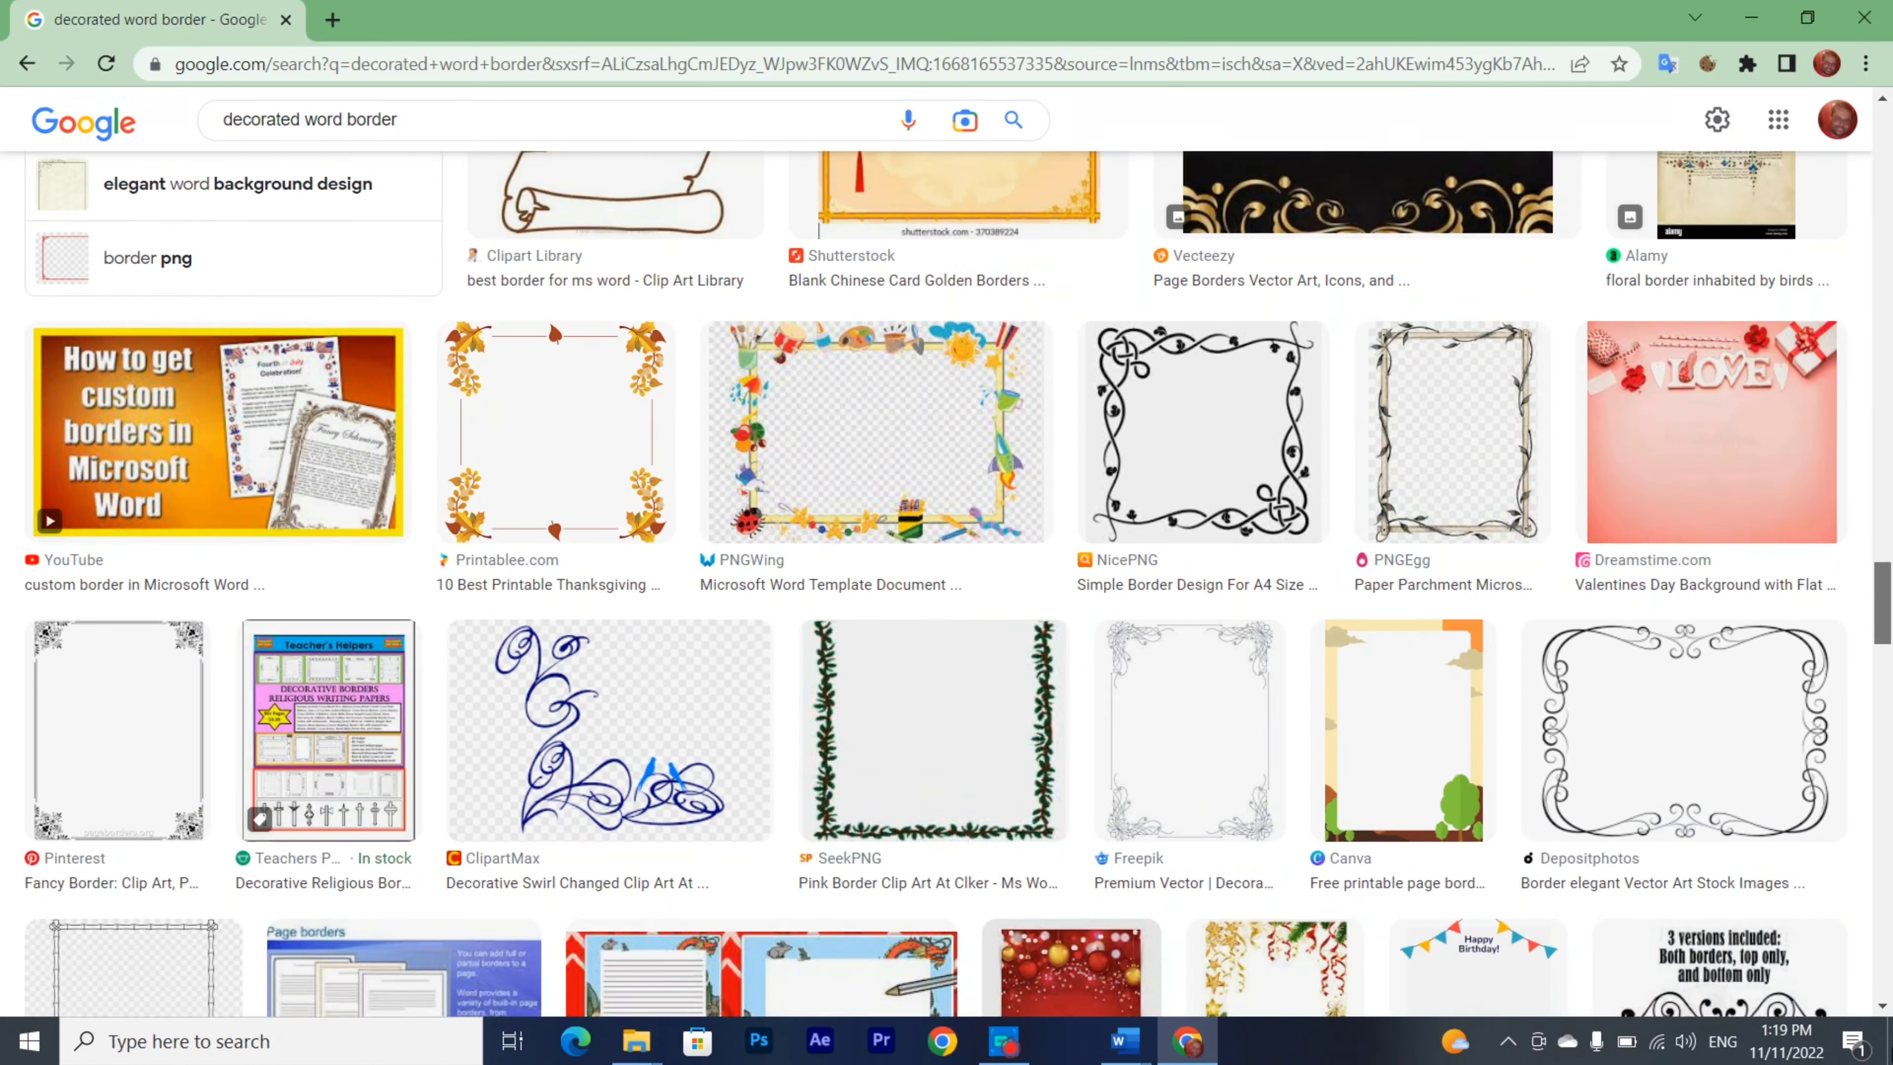
{"action": "scroll", "coordinate": [1891, 955], "scroll_direction": "down", "scroll_amount": 1}
{"action": "scroll", "coordinate": [947, 582], "scroll_direction": "down", "scroll_amount": 2}
{"action": "scroll", "coordinate": [946, 581], "scroll_direction": "down", "scroll_amount": 1}
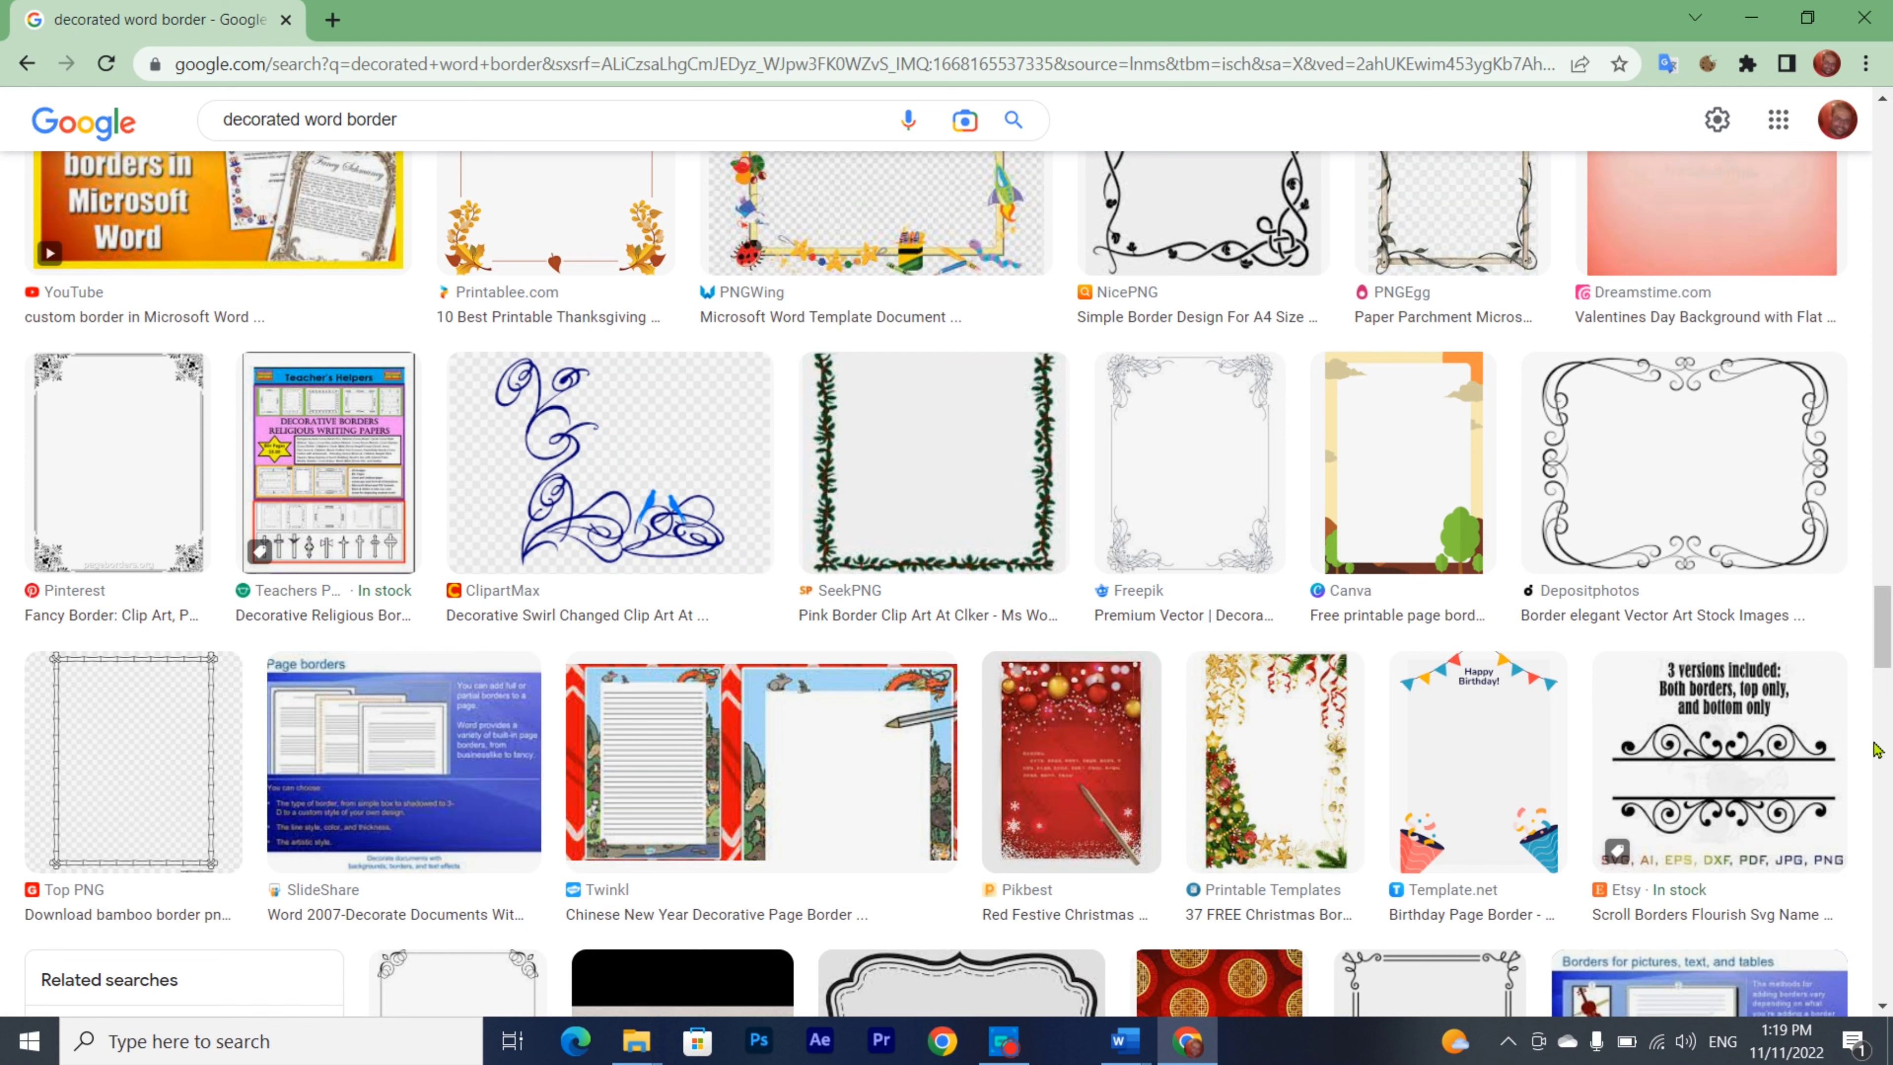
{"action": "left_click_drag", "start_coordinate": [1882, 612], "coordinate": [1889, 686]}
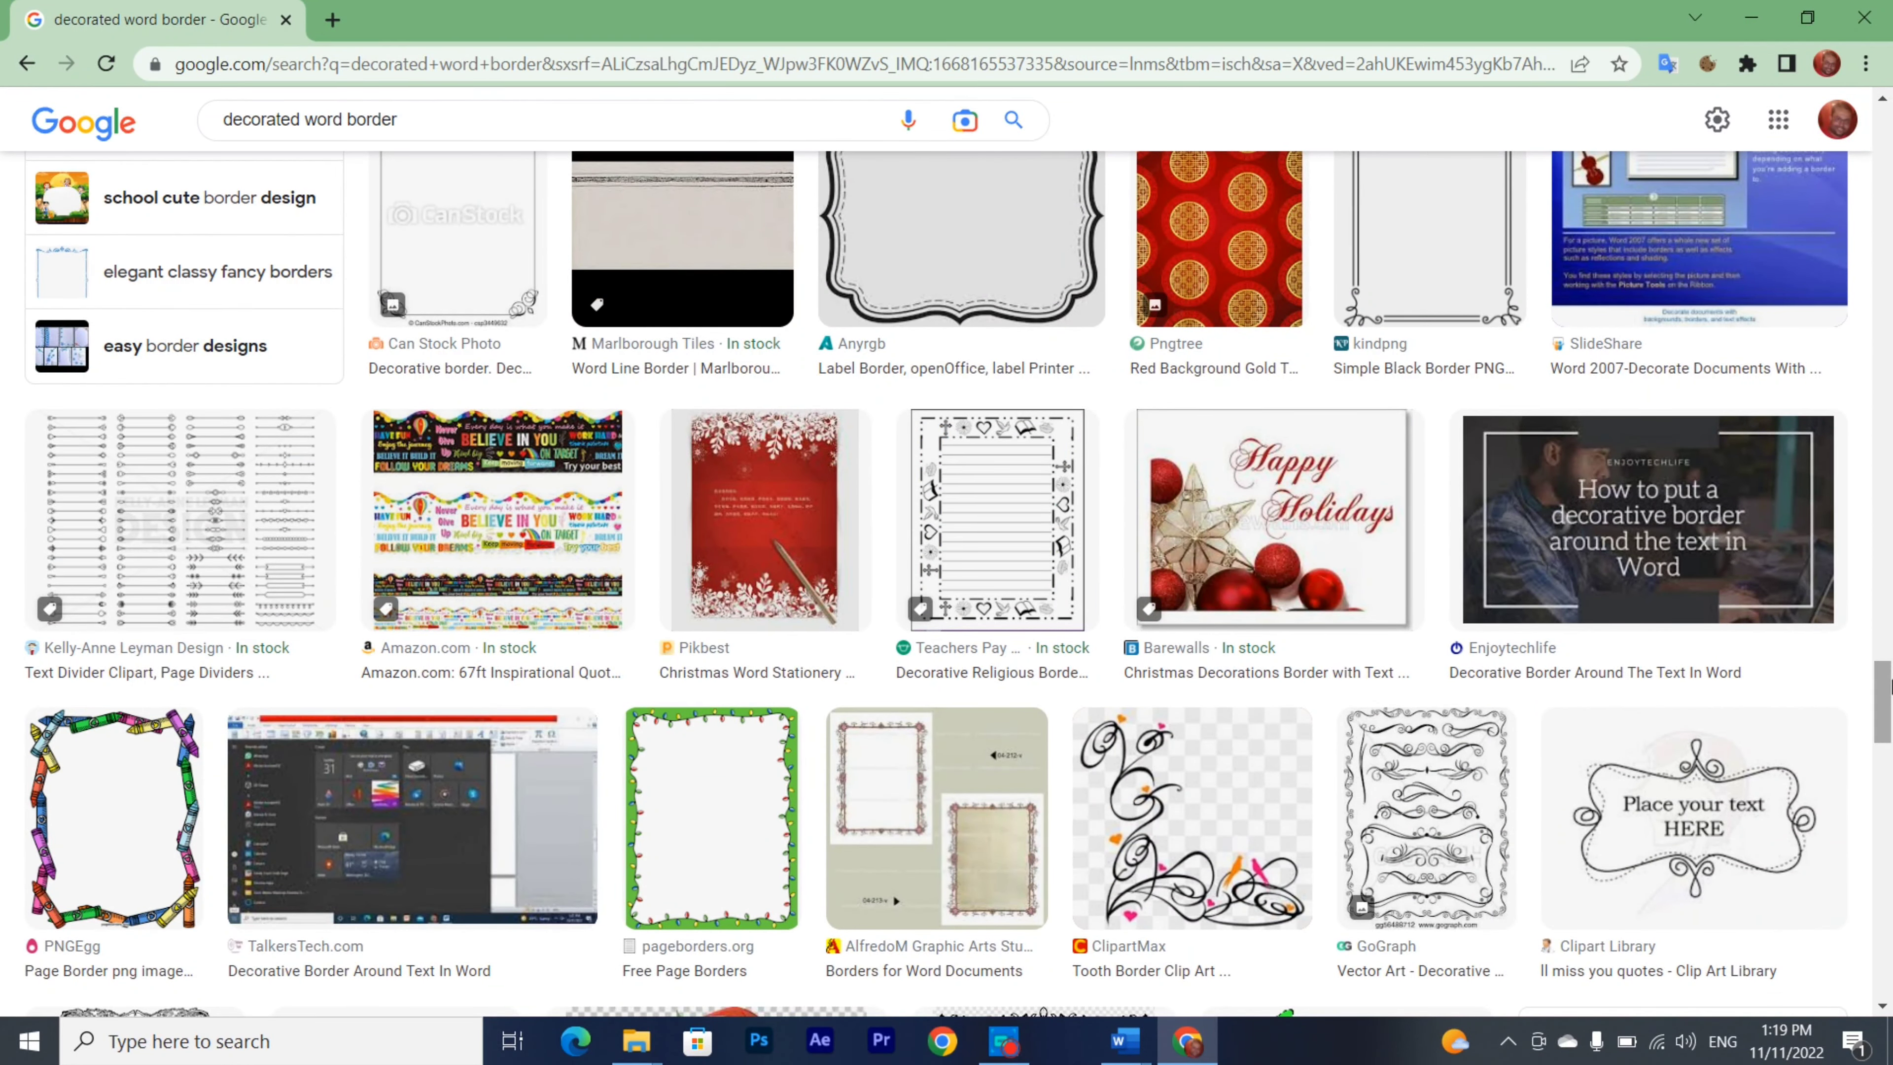
{"action": "left_click", "coordinate": [134, 857]}
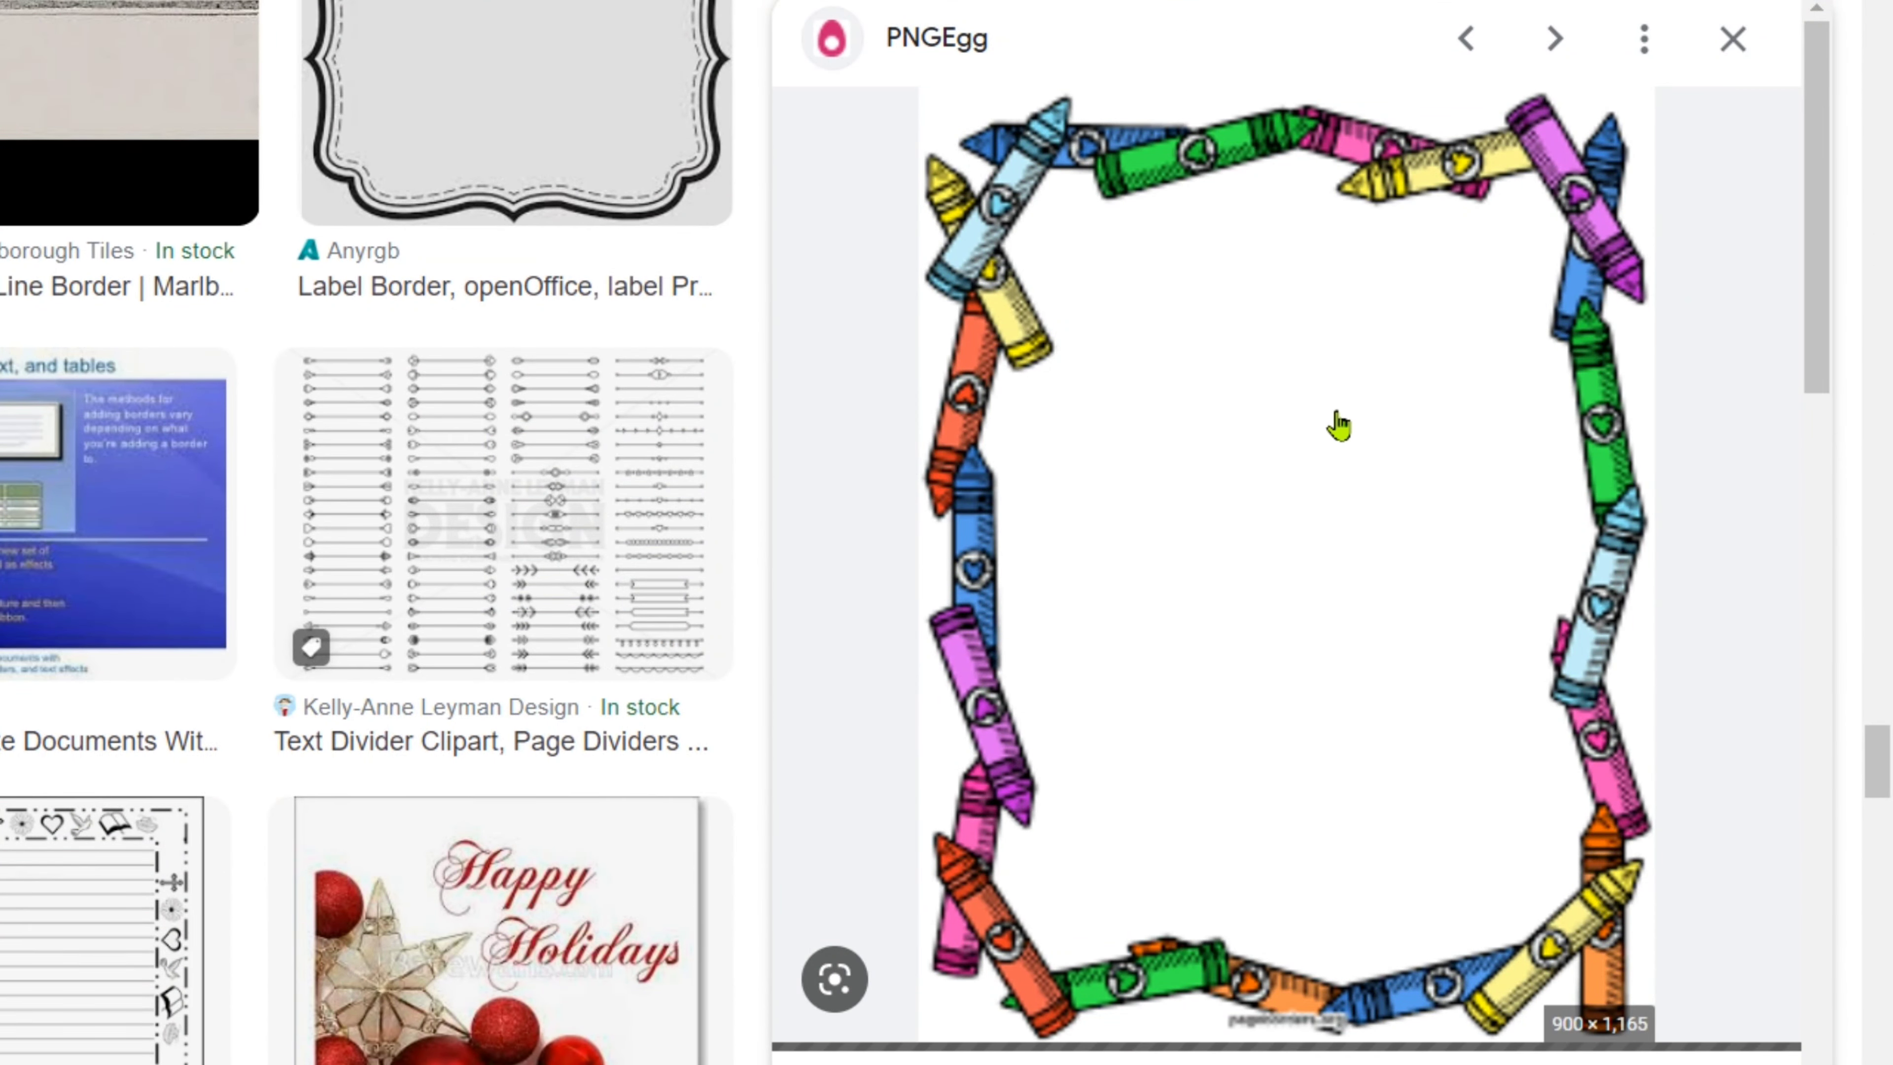
- Save the crayon border image as images.png in New folder
{"action": "scroll", "coordinate": [1335, 423], "scroll_direction": "down", "scroll_amount": 10}
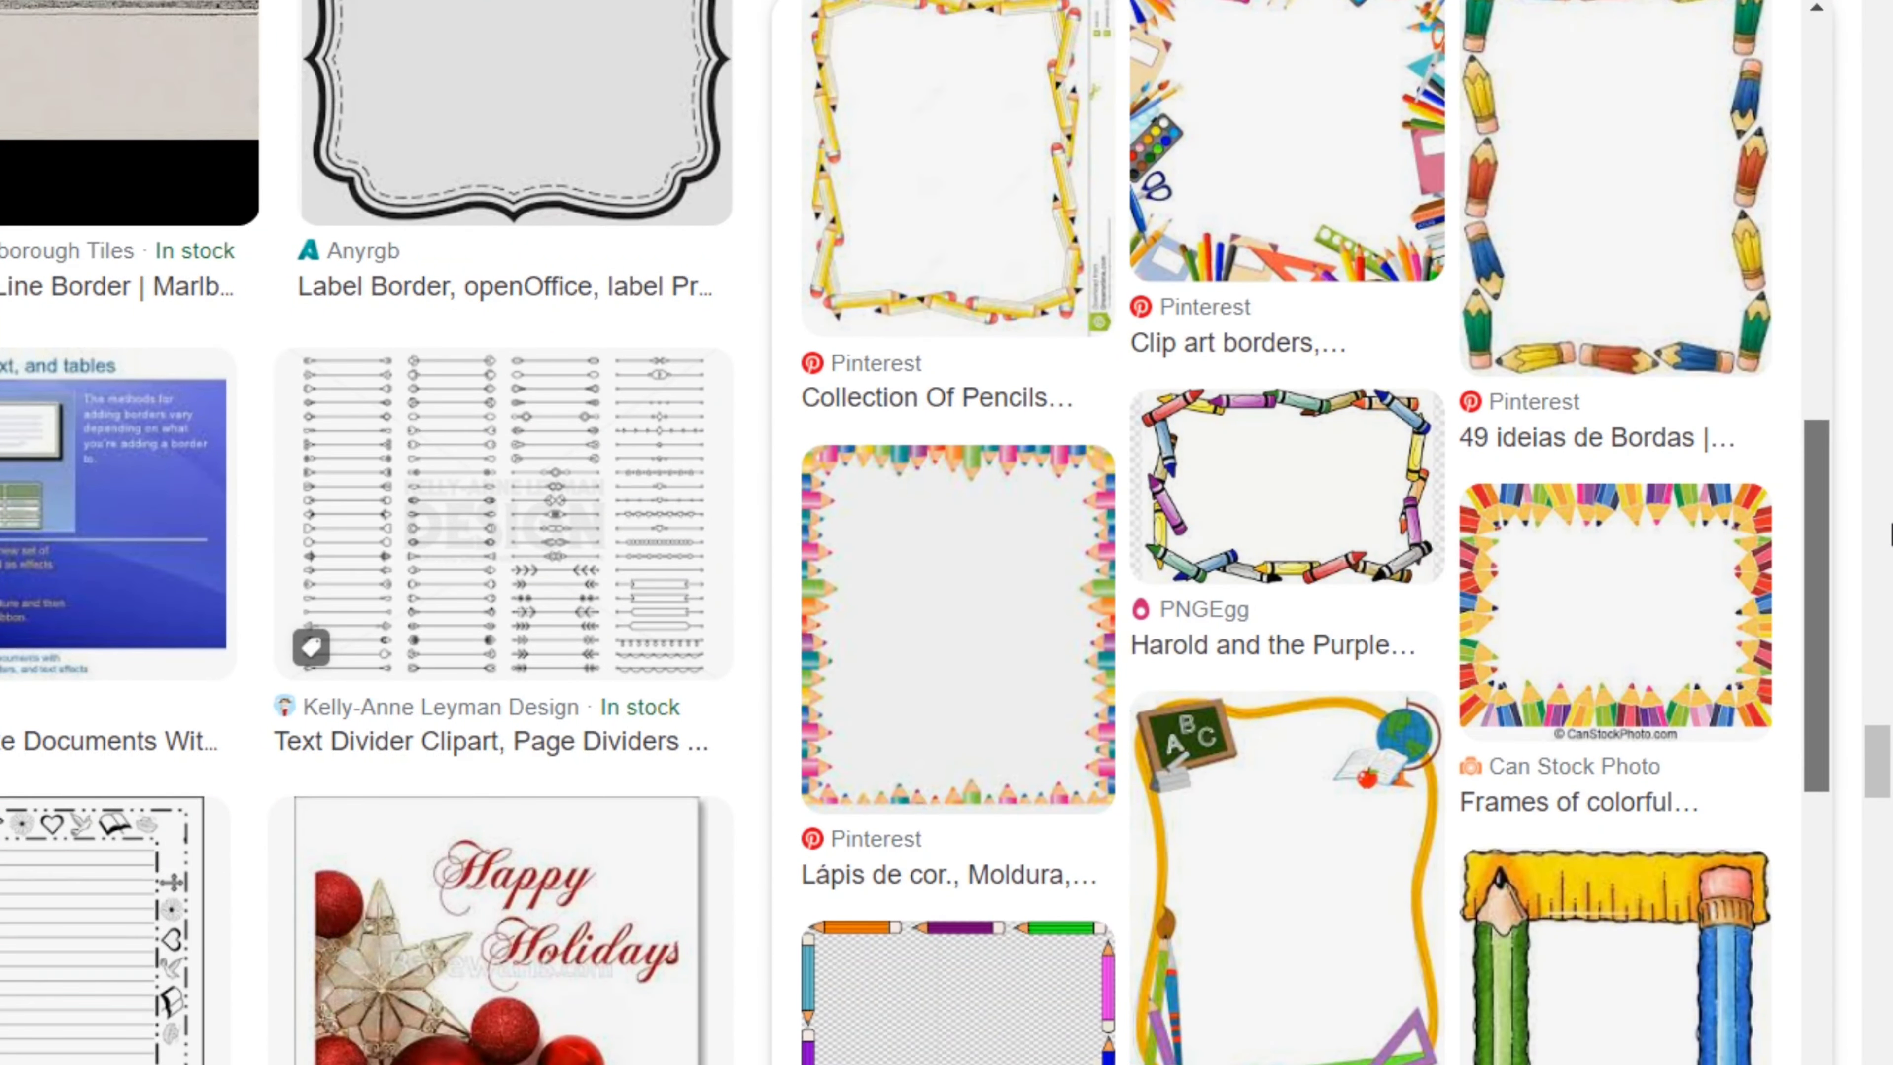
{"action": "scroll", "coordinate": [1886, 544], "scroll_direction": "down", "scroll_amount": 3}
{"action": "scroll", "coordinate": [1885, 545], "scroll_direction": "down", "scroll_amount": 5}
{"action": "scroll", "coordinate": [1886, 552], "scroll_direction": "down", "scroll_amount": 2}
{"action": "scroll", "coordinate": [1883, 565], "scroll_direction": "up", "scroll_amount": 8}
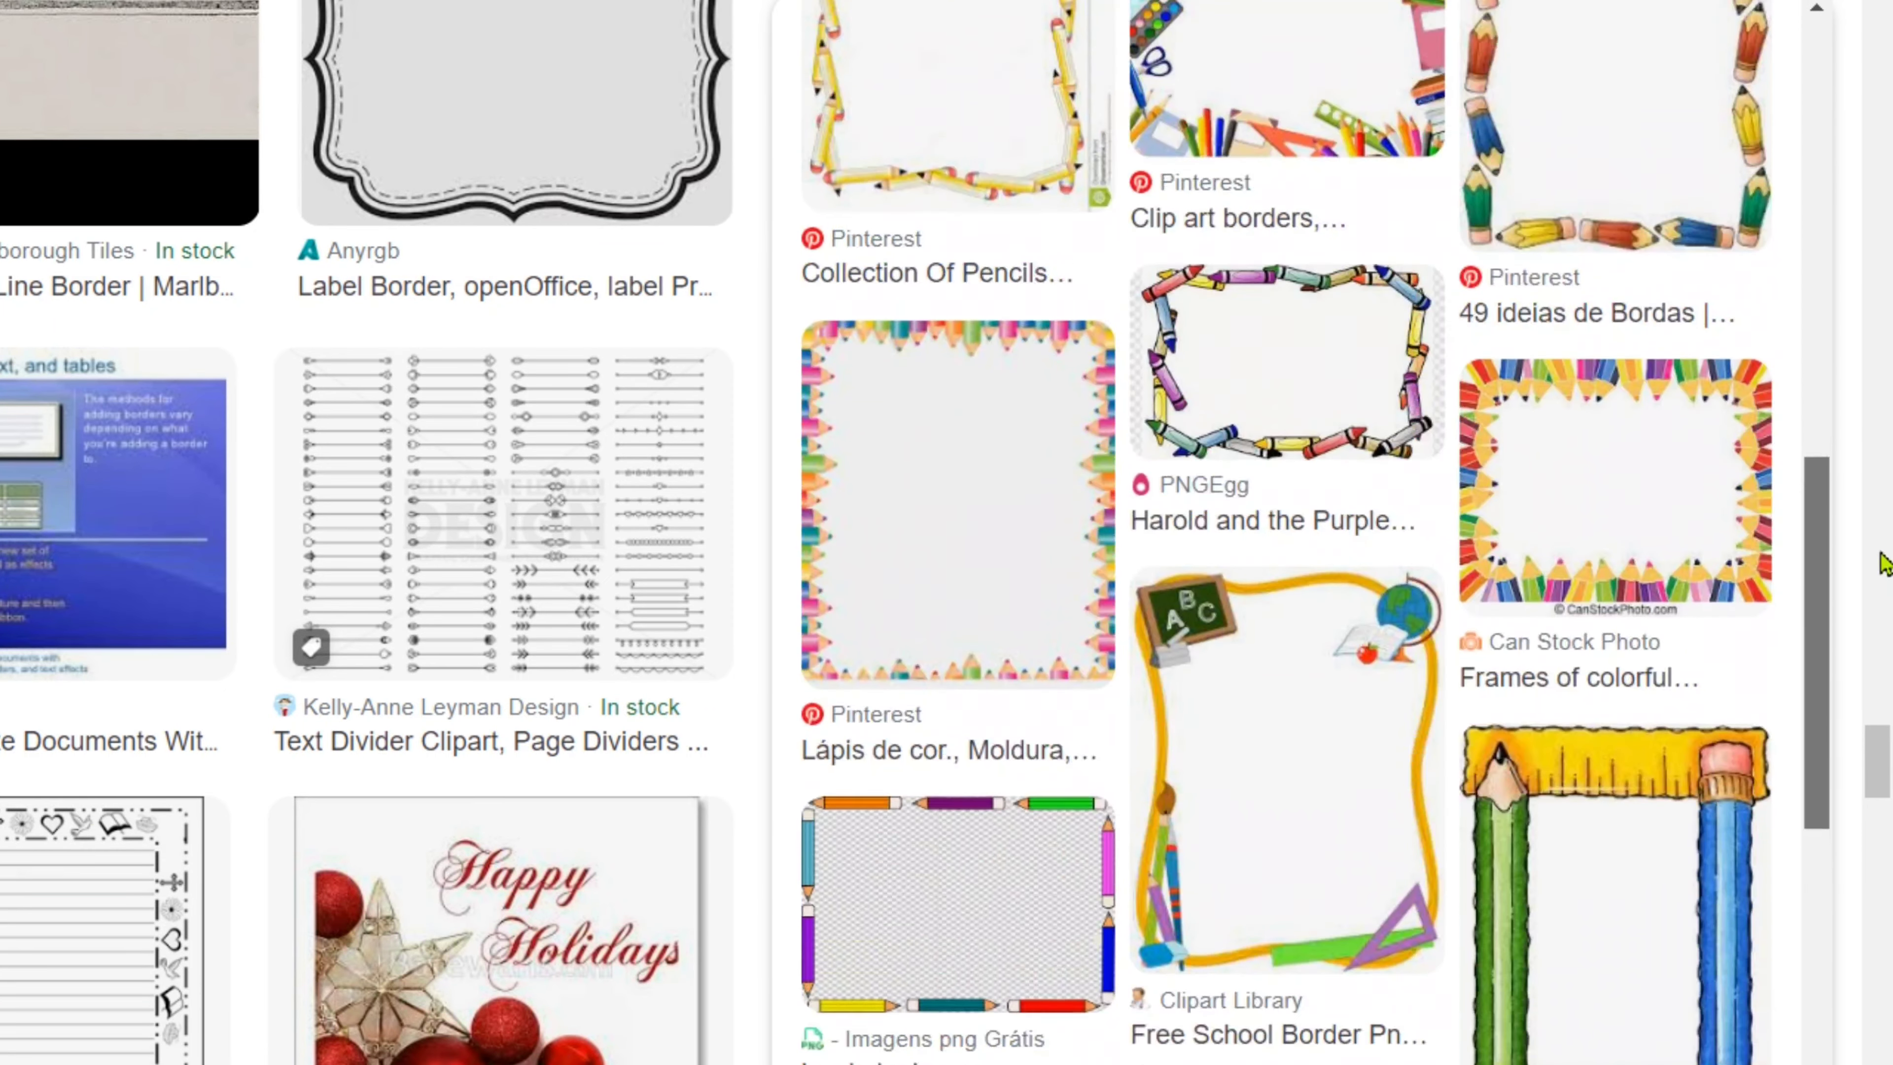
{"action": "scroll", "coordinate": [1883, 565], "scroll_direction": "up", "scroll_amount": 2}
{"action": "scroll", "coordinate": [1883, 564], "scroll_direction": "up", "scroll_amount": 10}
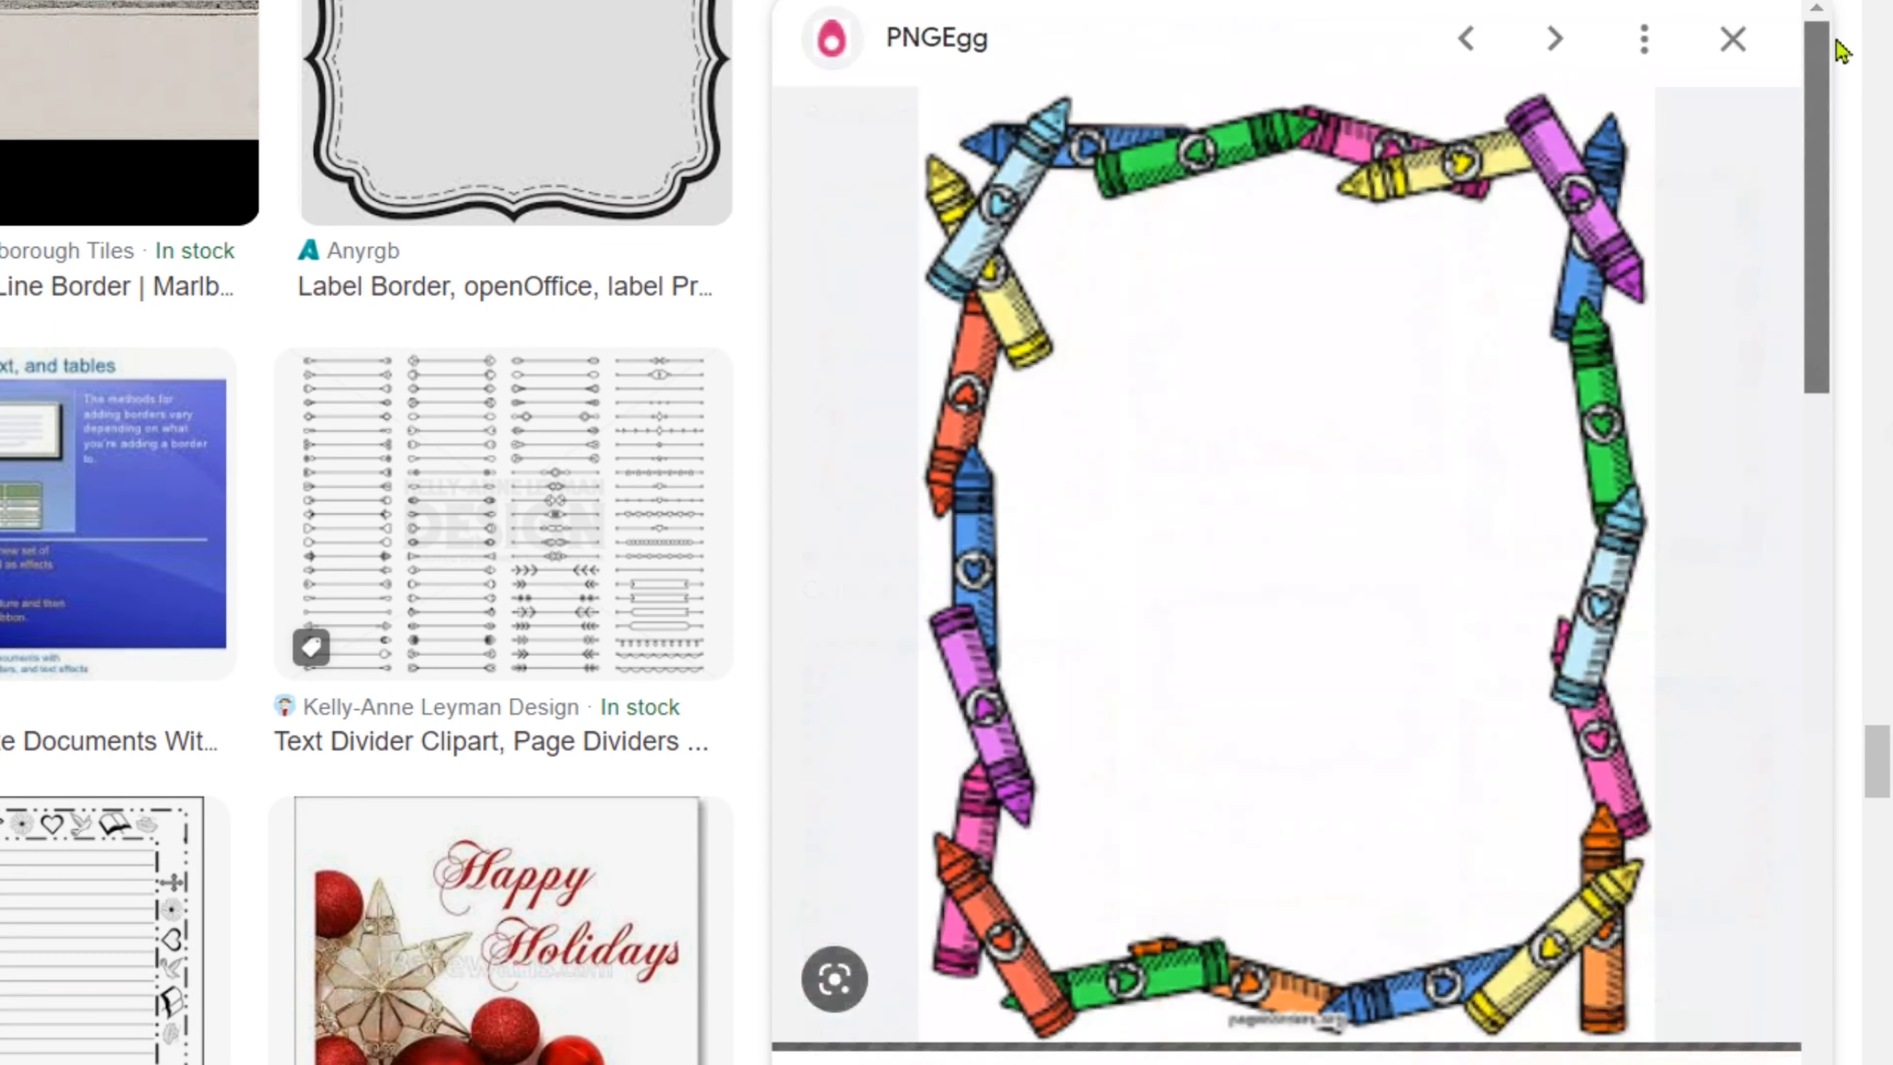
{"action": "right_click", "coordinate": [1325, 433]}
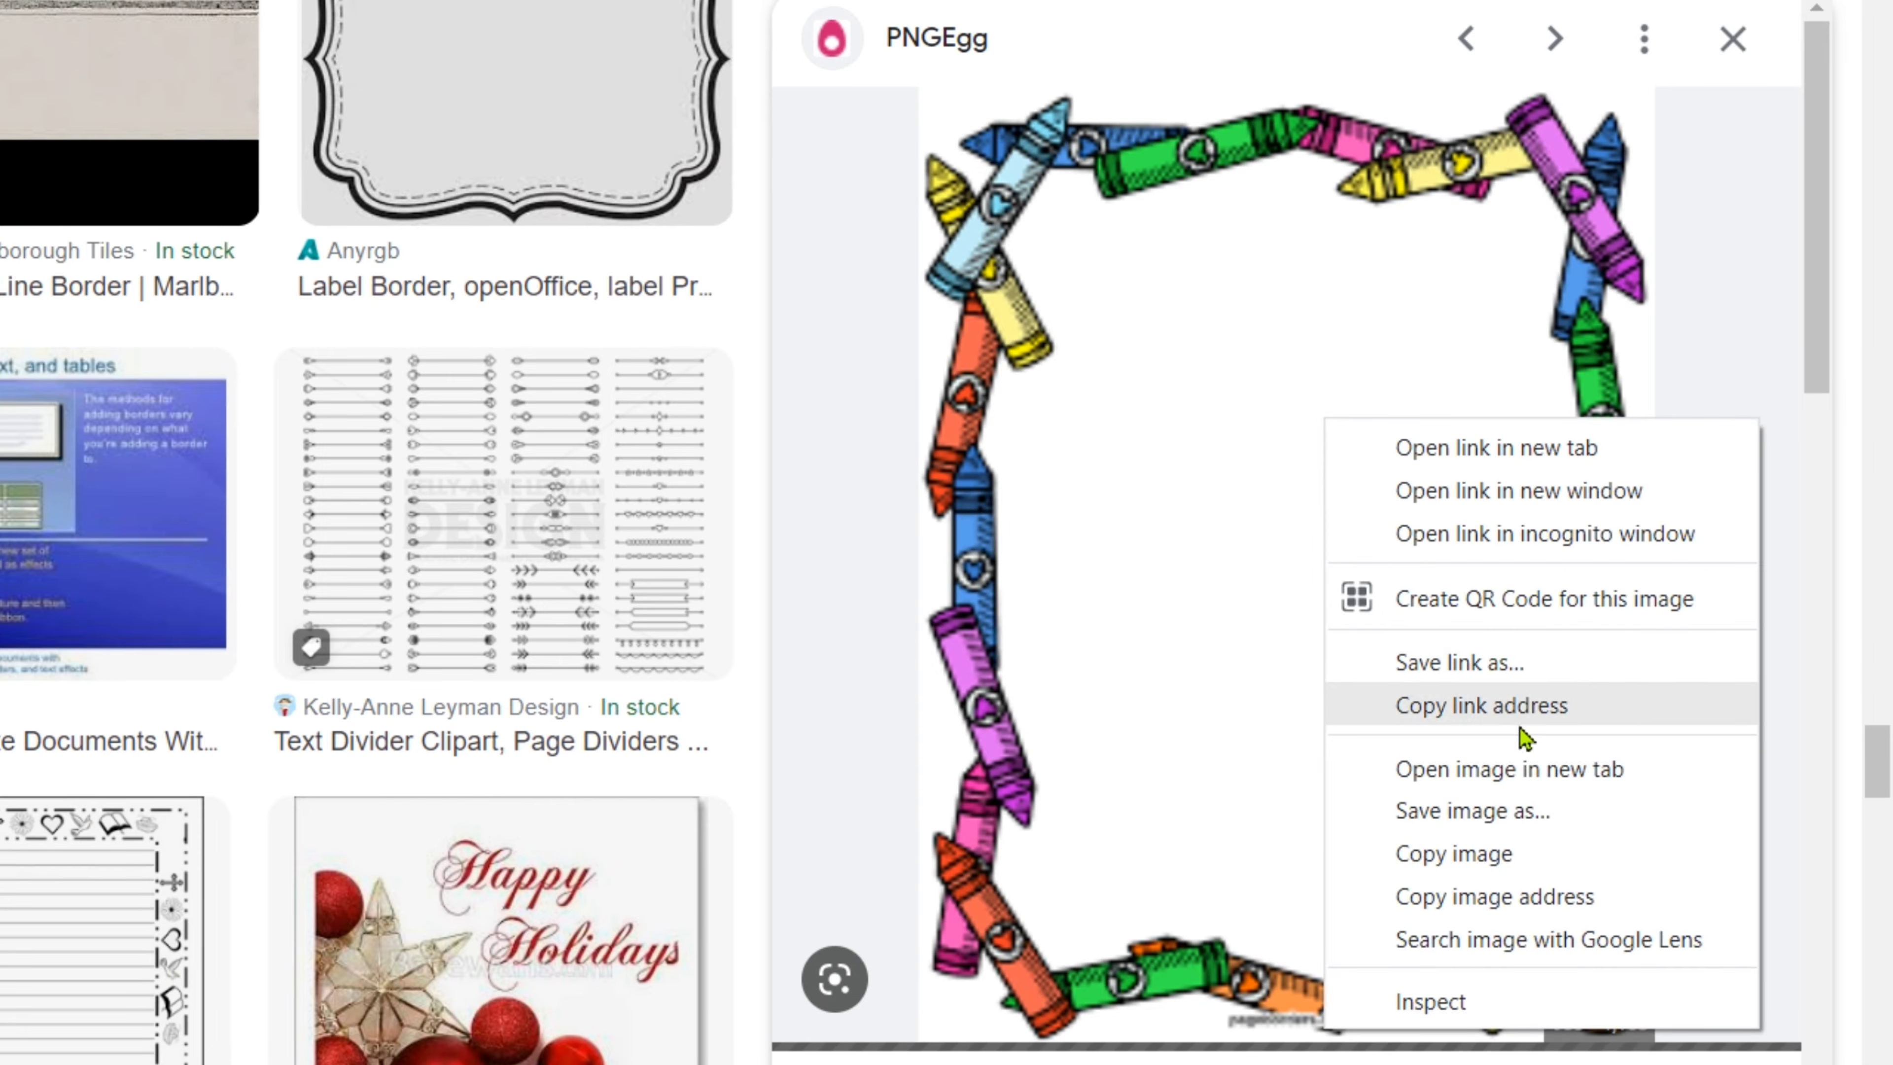
{"action": "left_click", "coordinate": [1517, 810]}
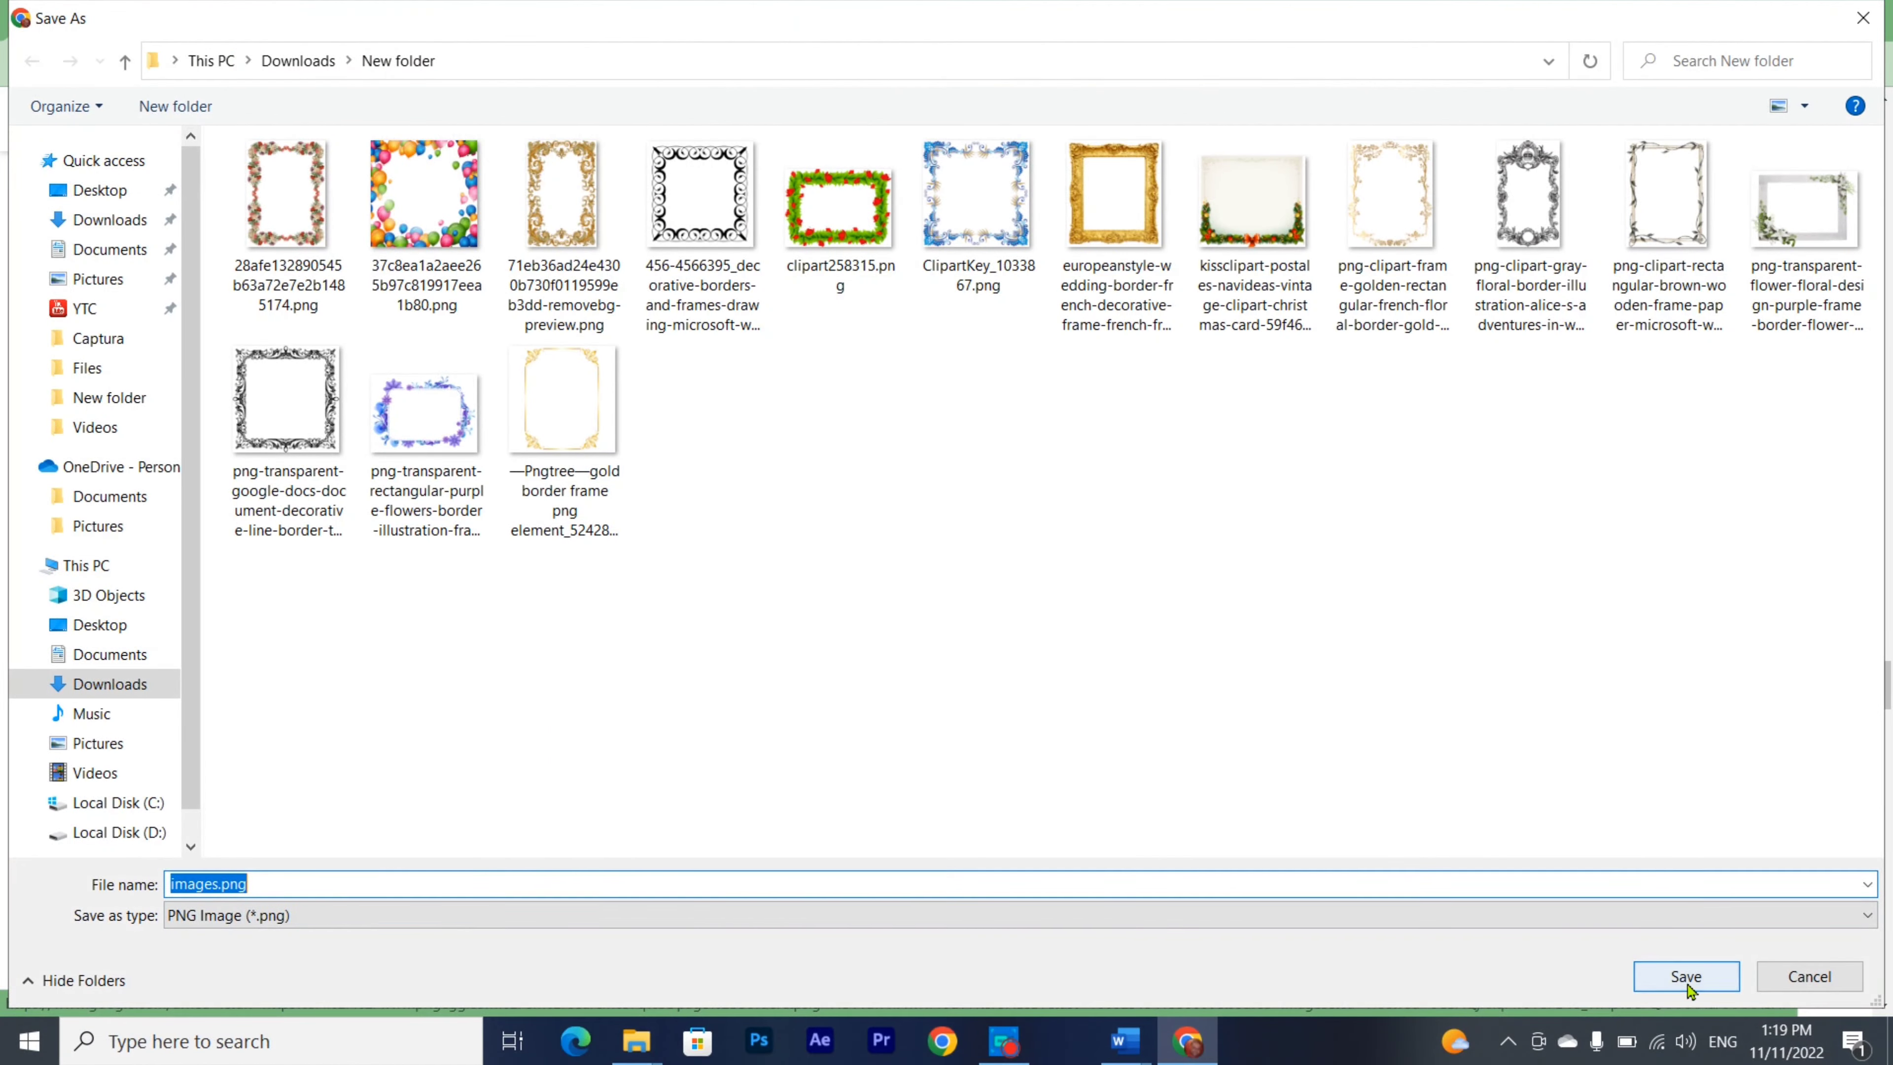
{"action": "left_click", "coordinate": [1683, 979]}
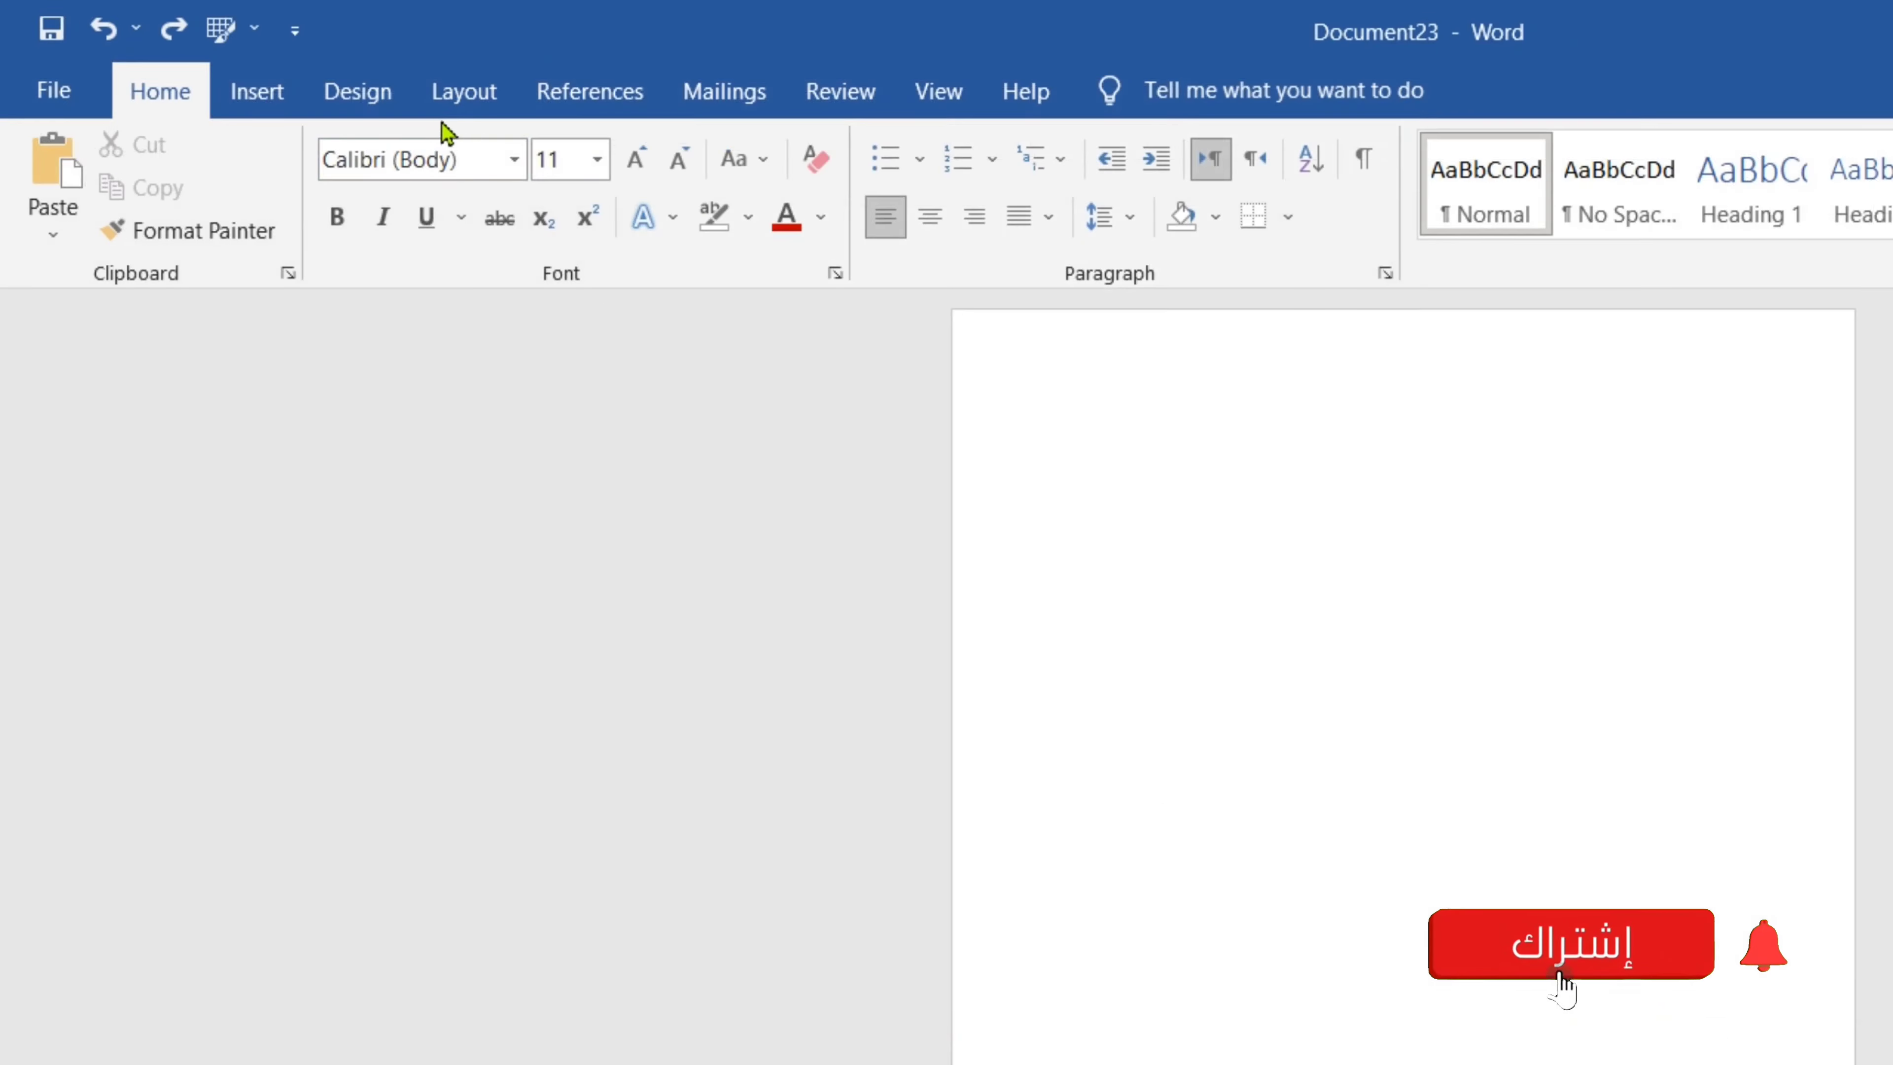
- Set up a custom picture watermark using images.png from New folder
{"action": "left_click", "coordinate": [240, 66]}
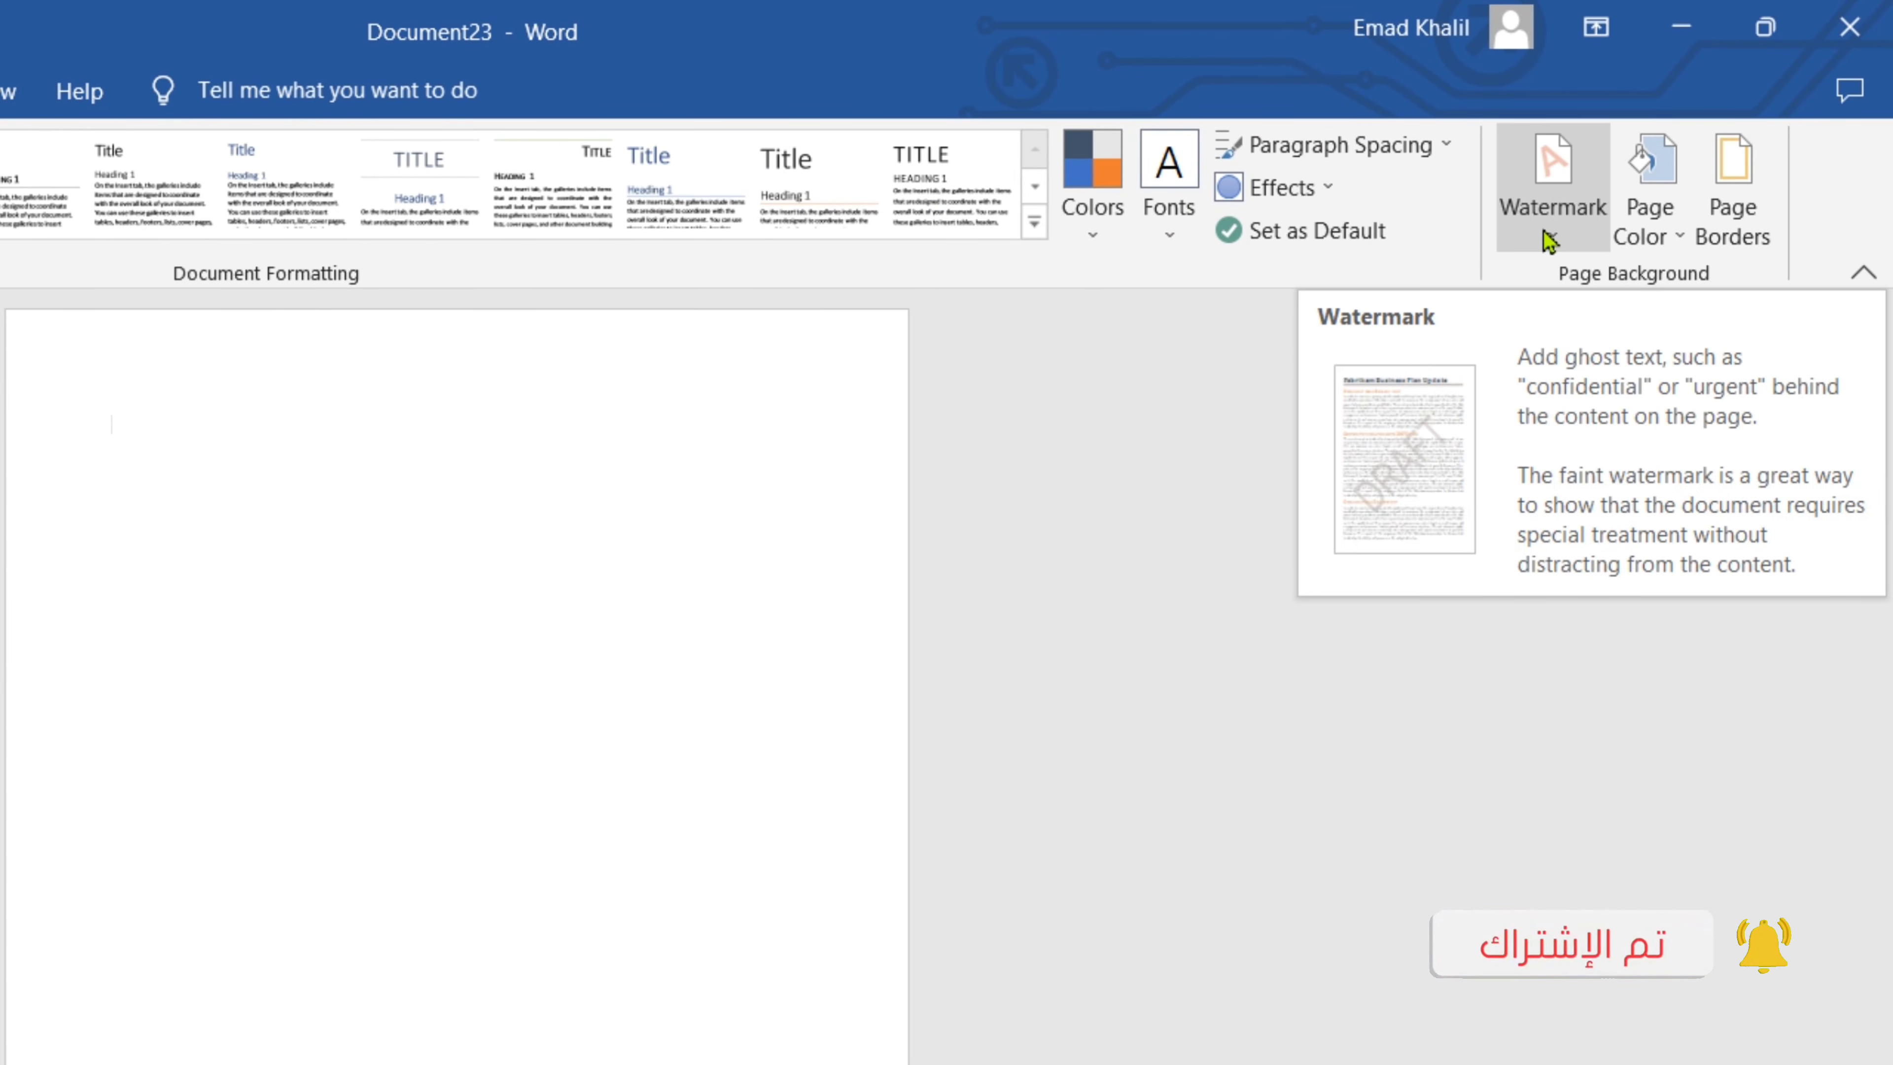
{"action": "left_click", "coordinate": [1550, 237]}
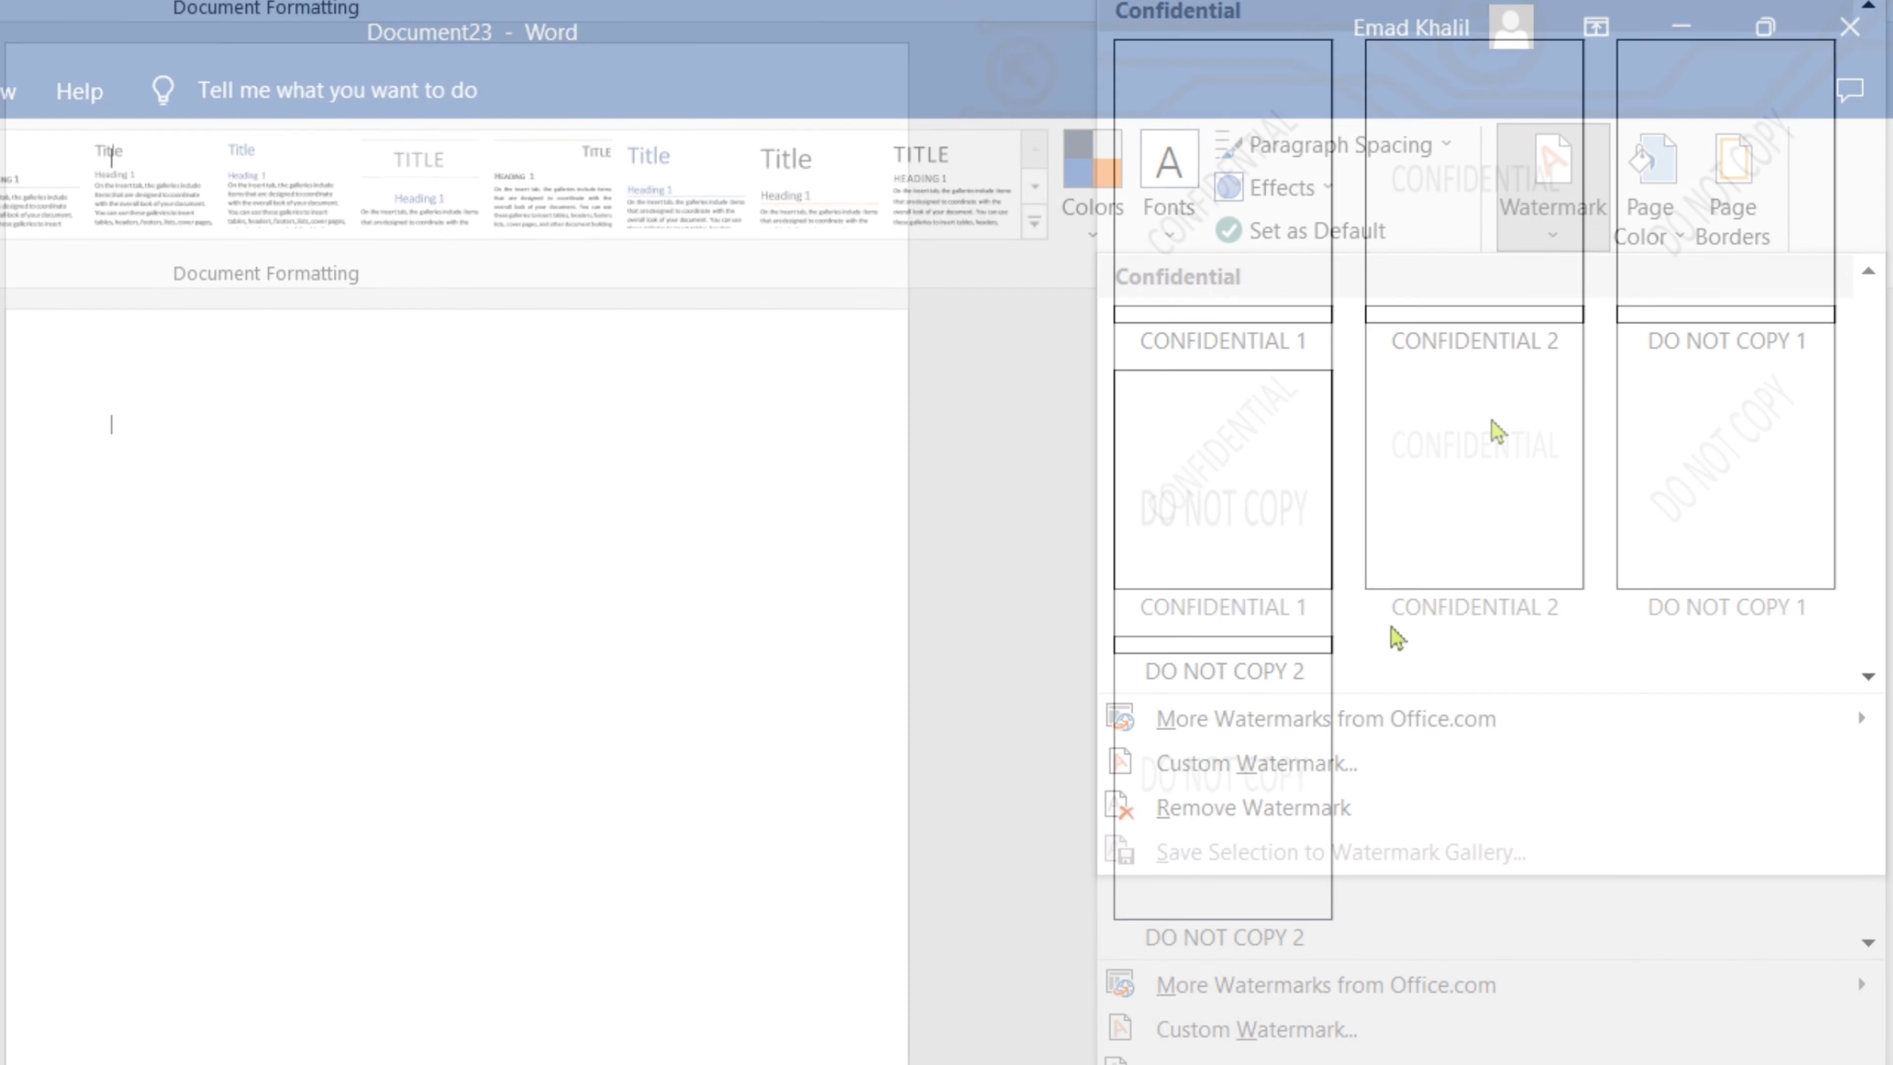
{"action": "left_click", "coordinate": [1309, 776]}
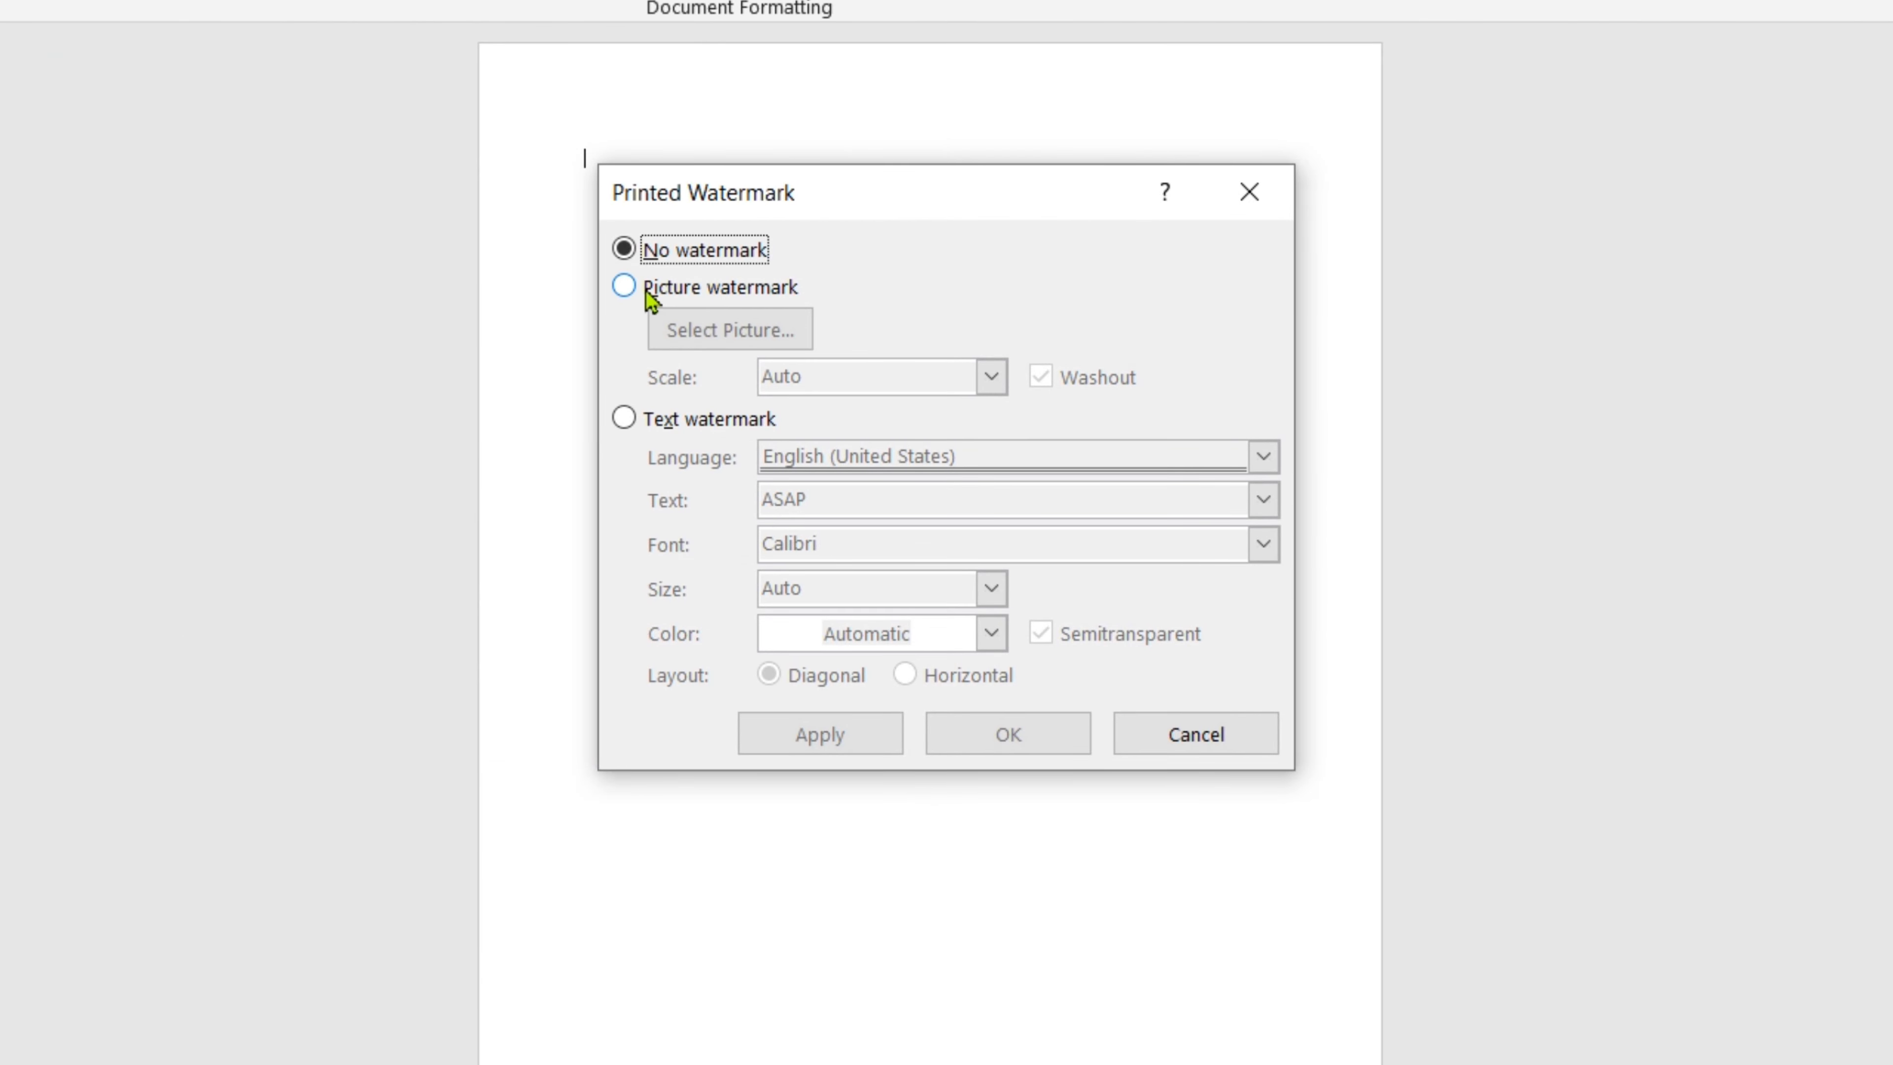
{"action": "left_click", "coordinate": [647, 291]}
{"action": "left_click", "coordinate": [730, 339]}
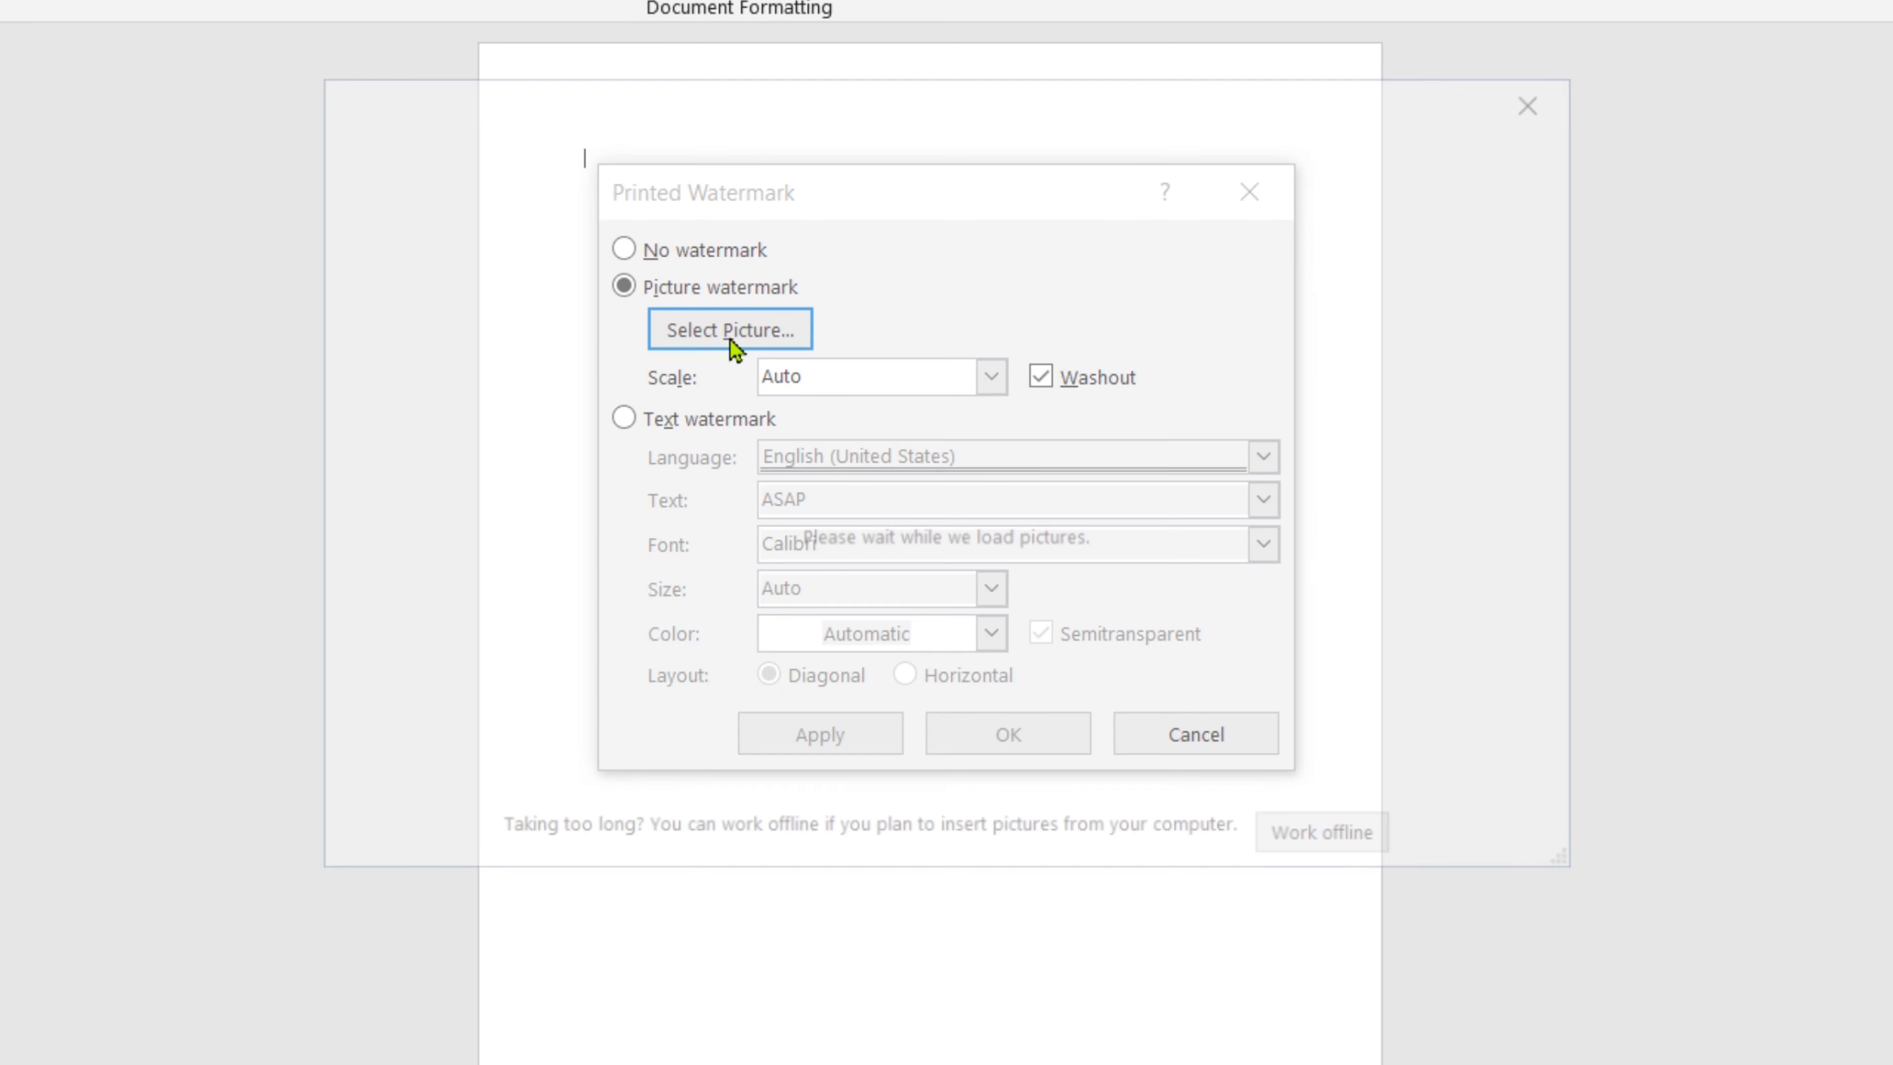
{"action": "left_click", "coordinate": [545, 291]}
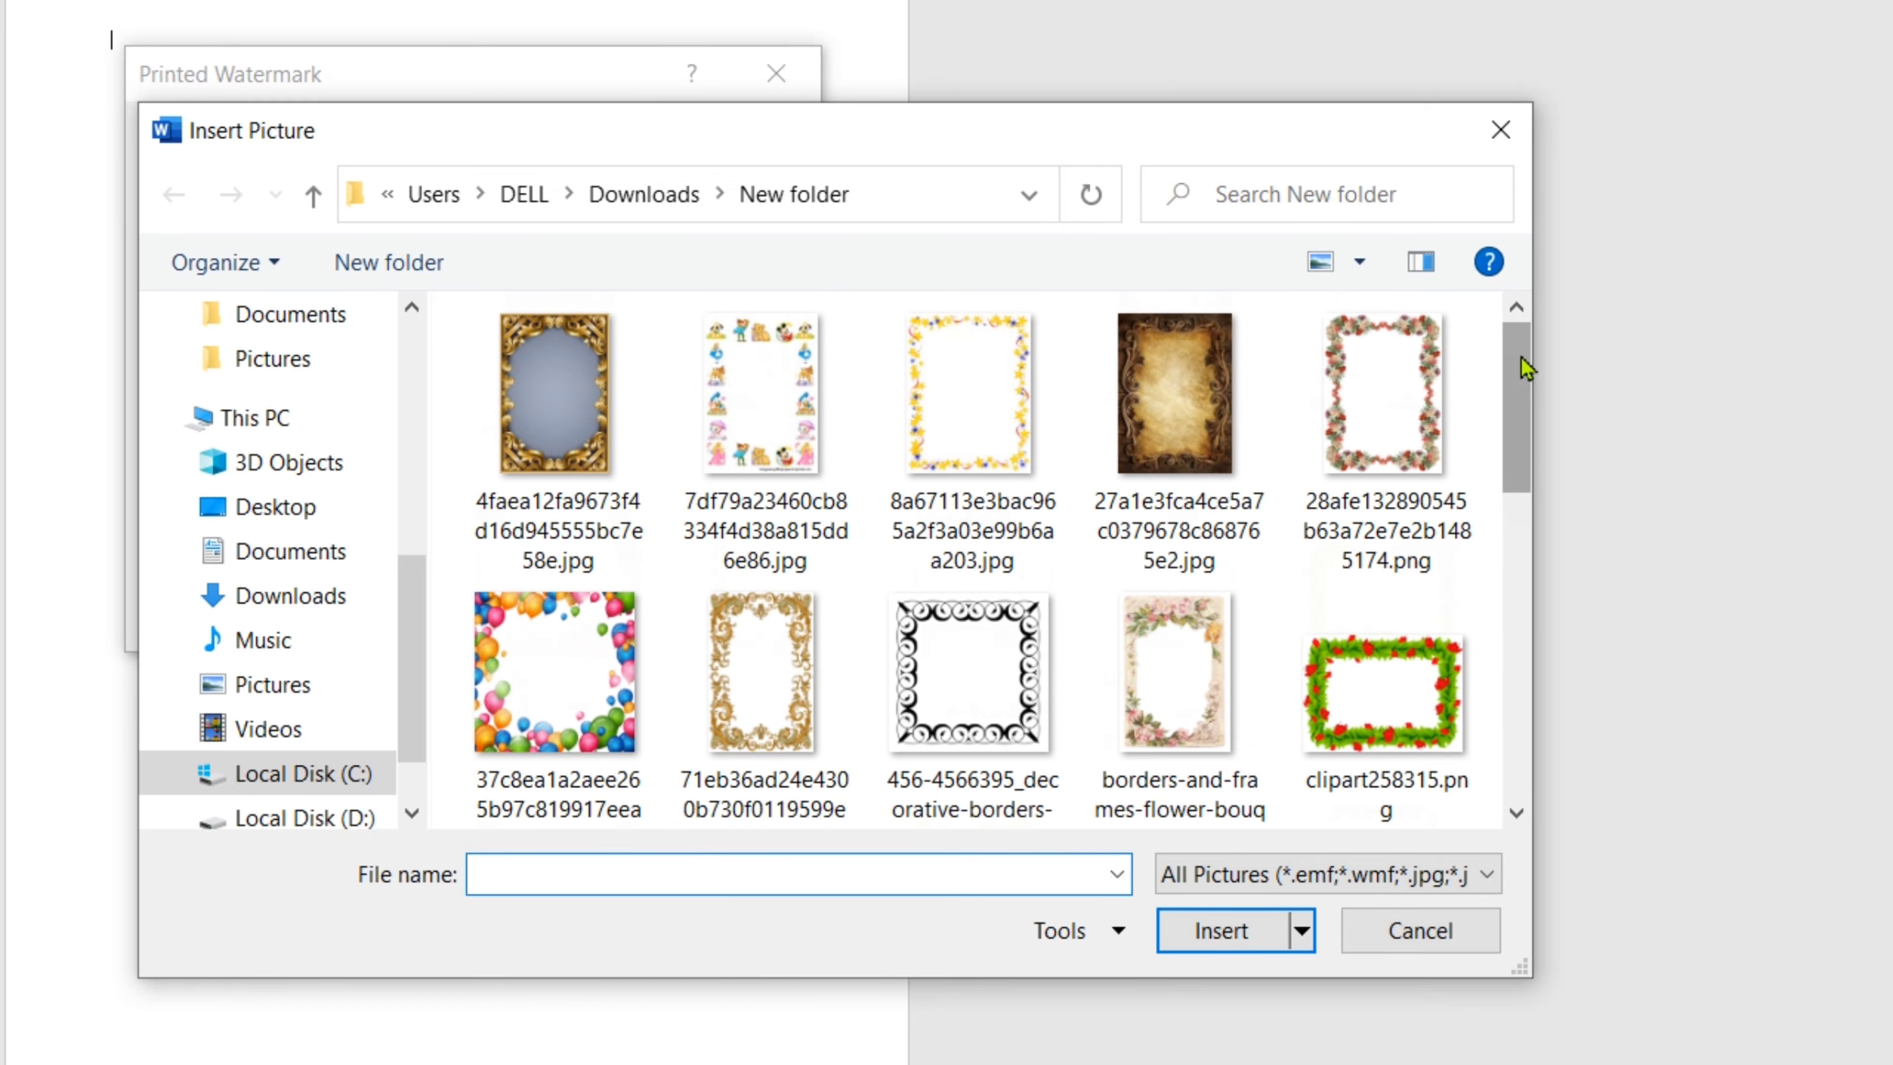
{"action": "left_click_drag", "start_coordinate": [1521, 365], "coordinate": [1551, 520]}
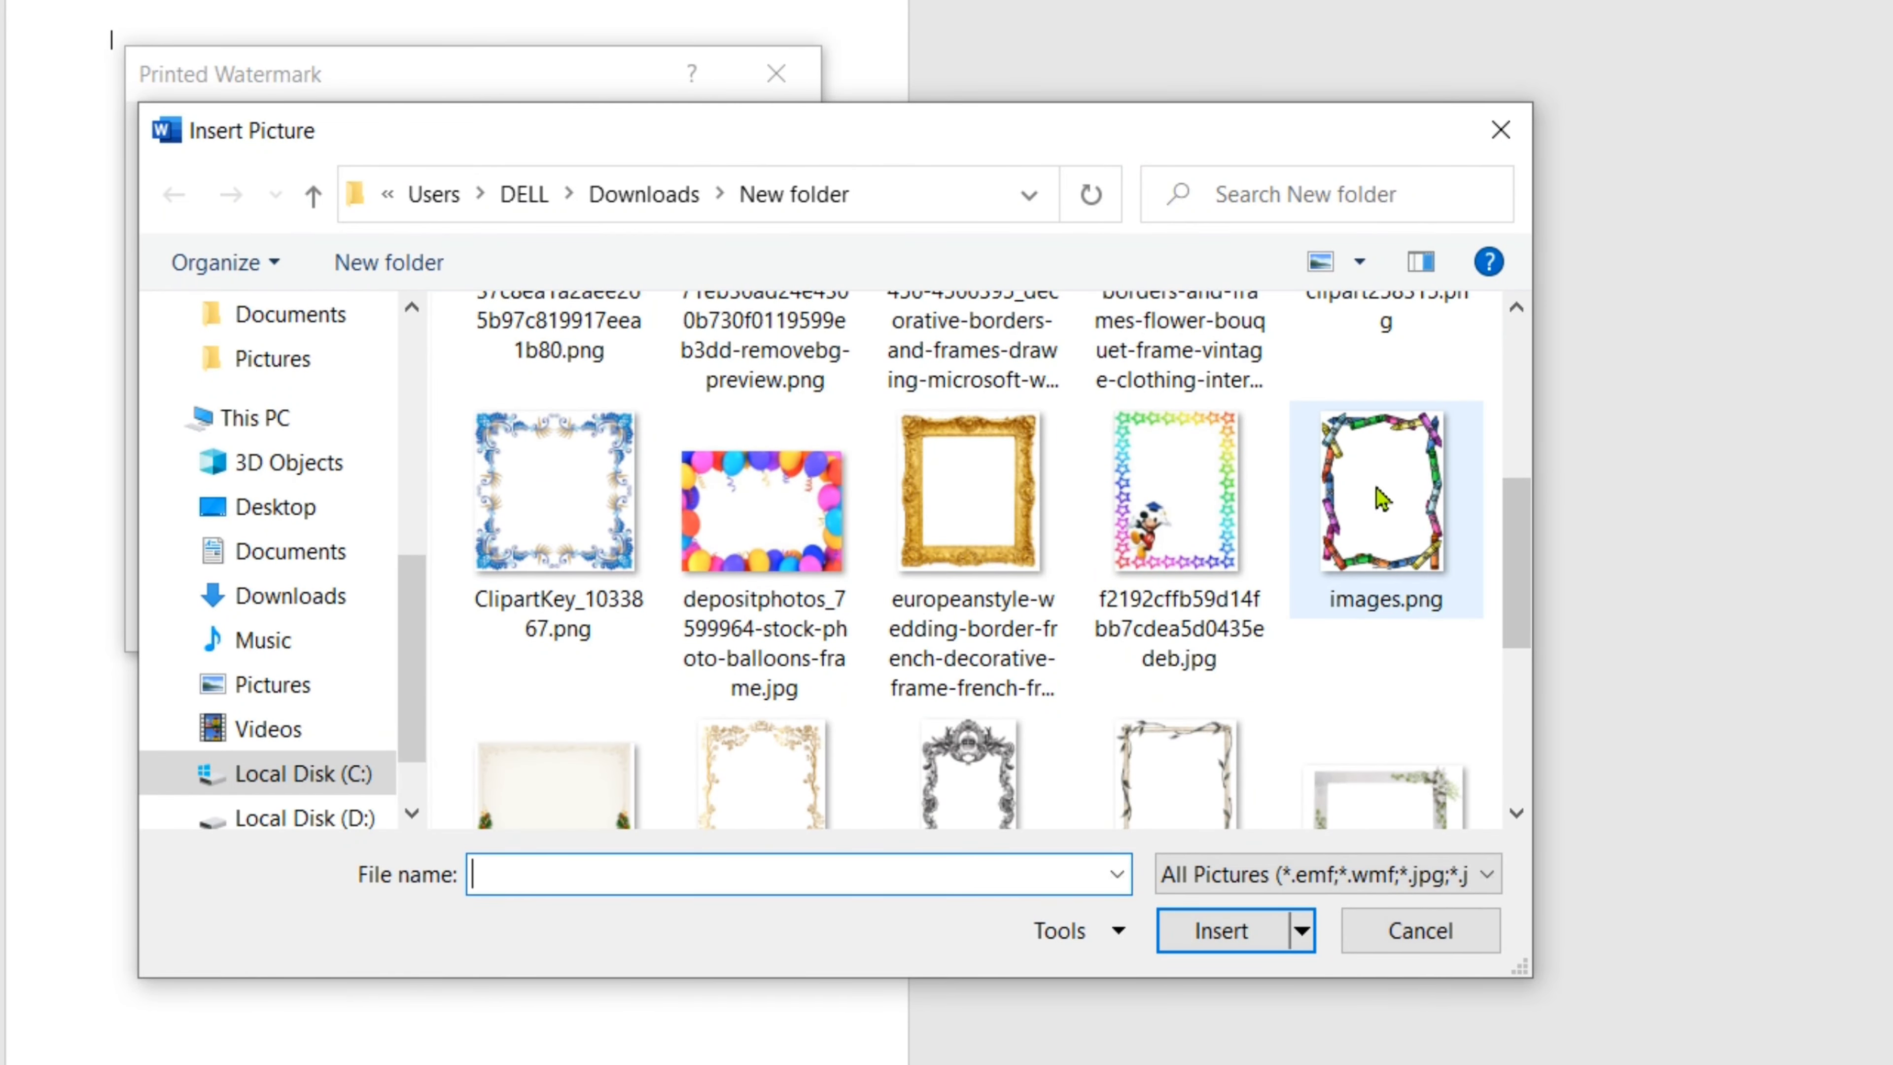
{"action": "double_click", "coordinate": [1418, 514]}
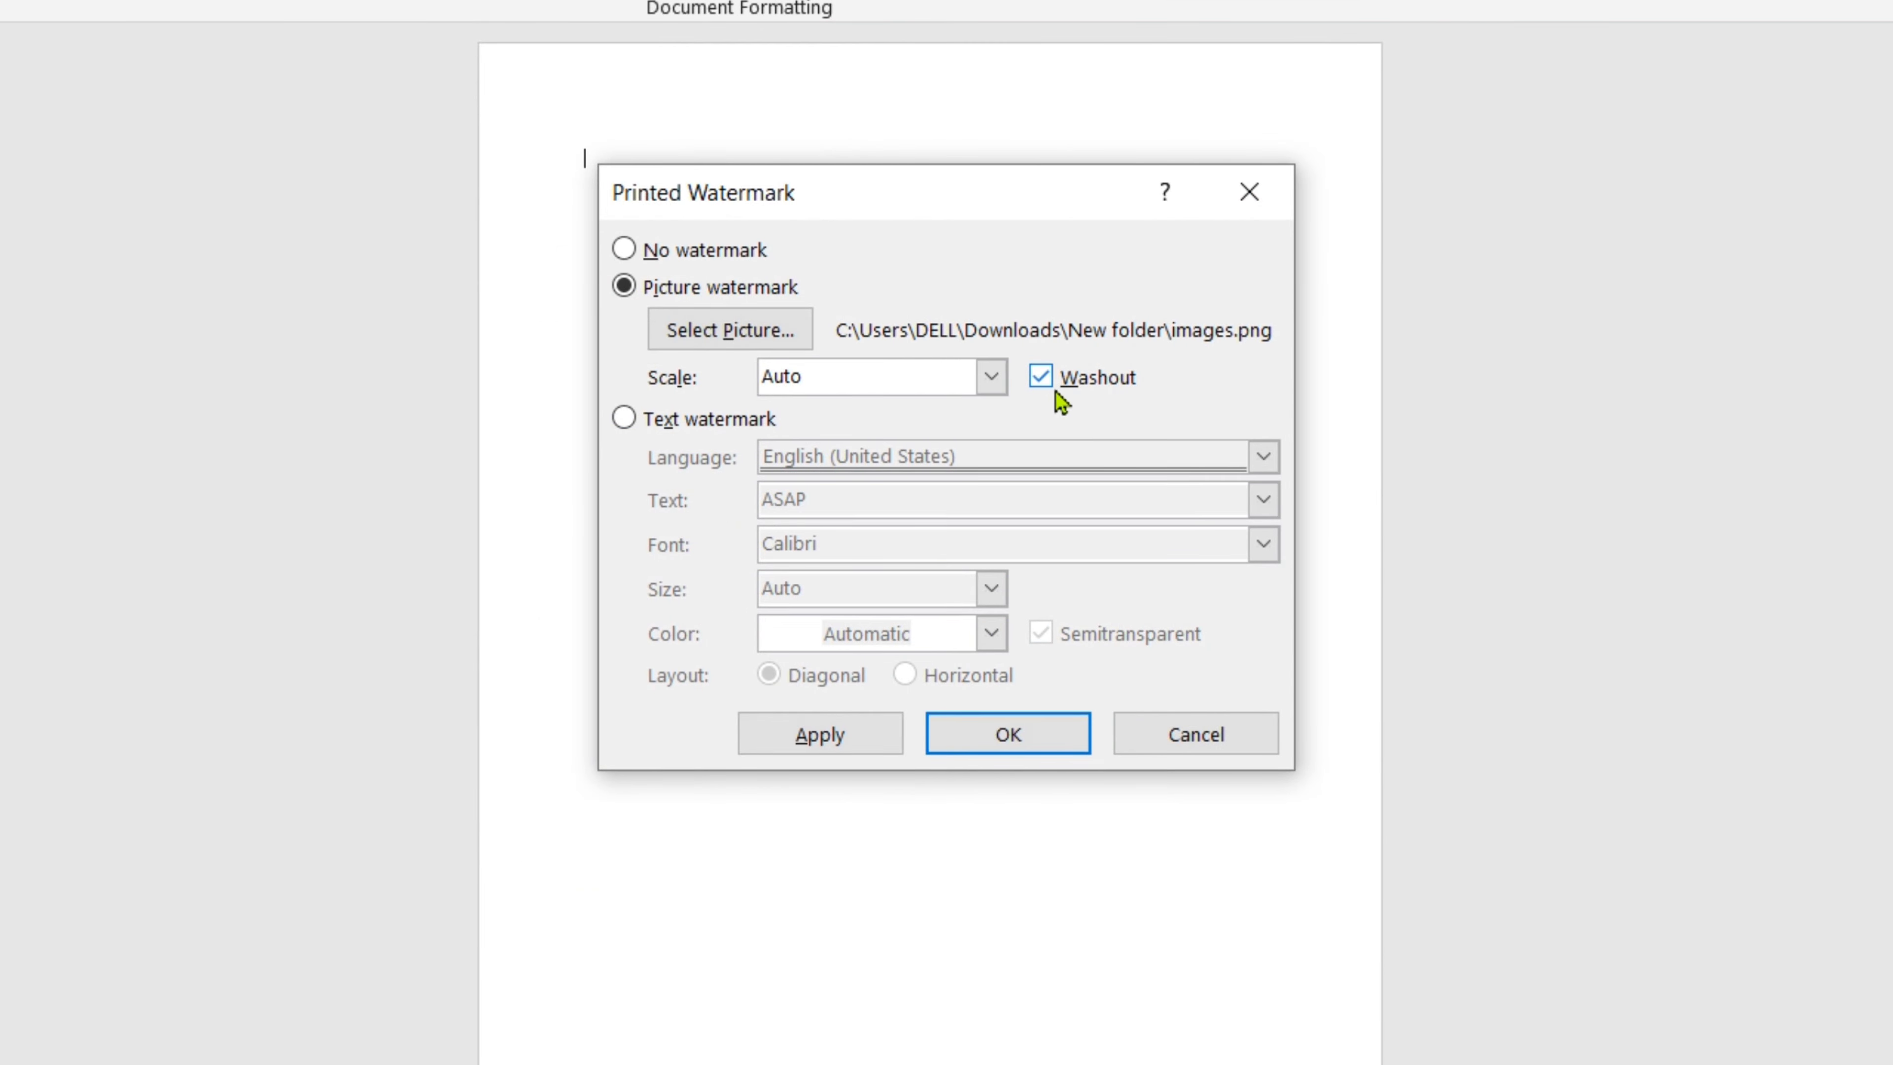
- Keep the watermark scale at Auto, turn Washout off, and apply it
{"action": "left_click", "coordinate": [992, 376]}
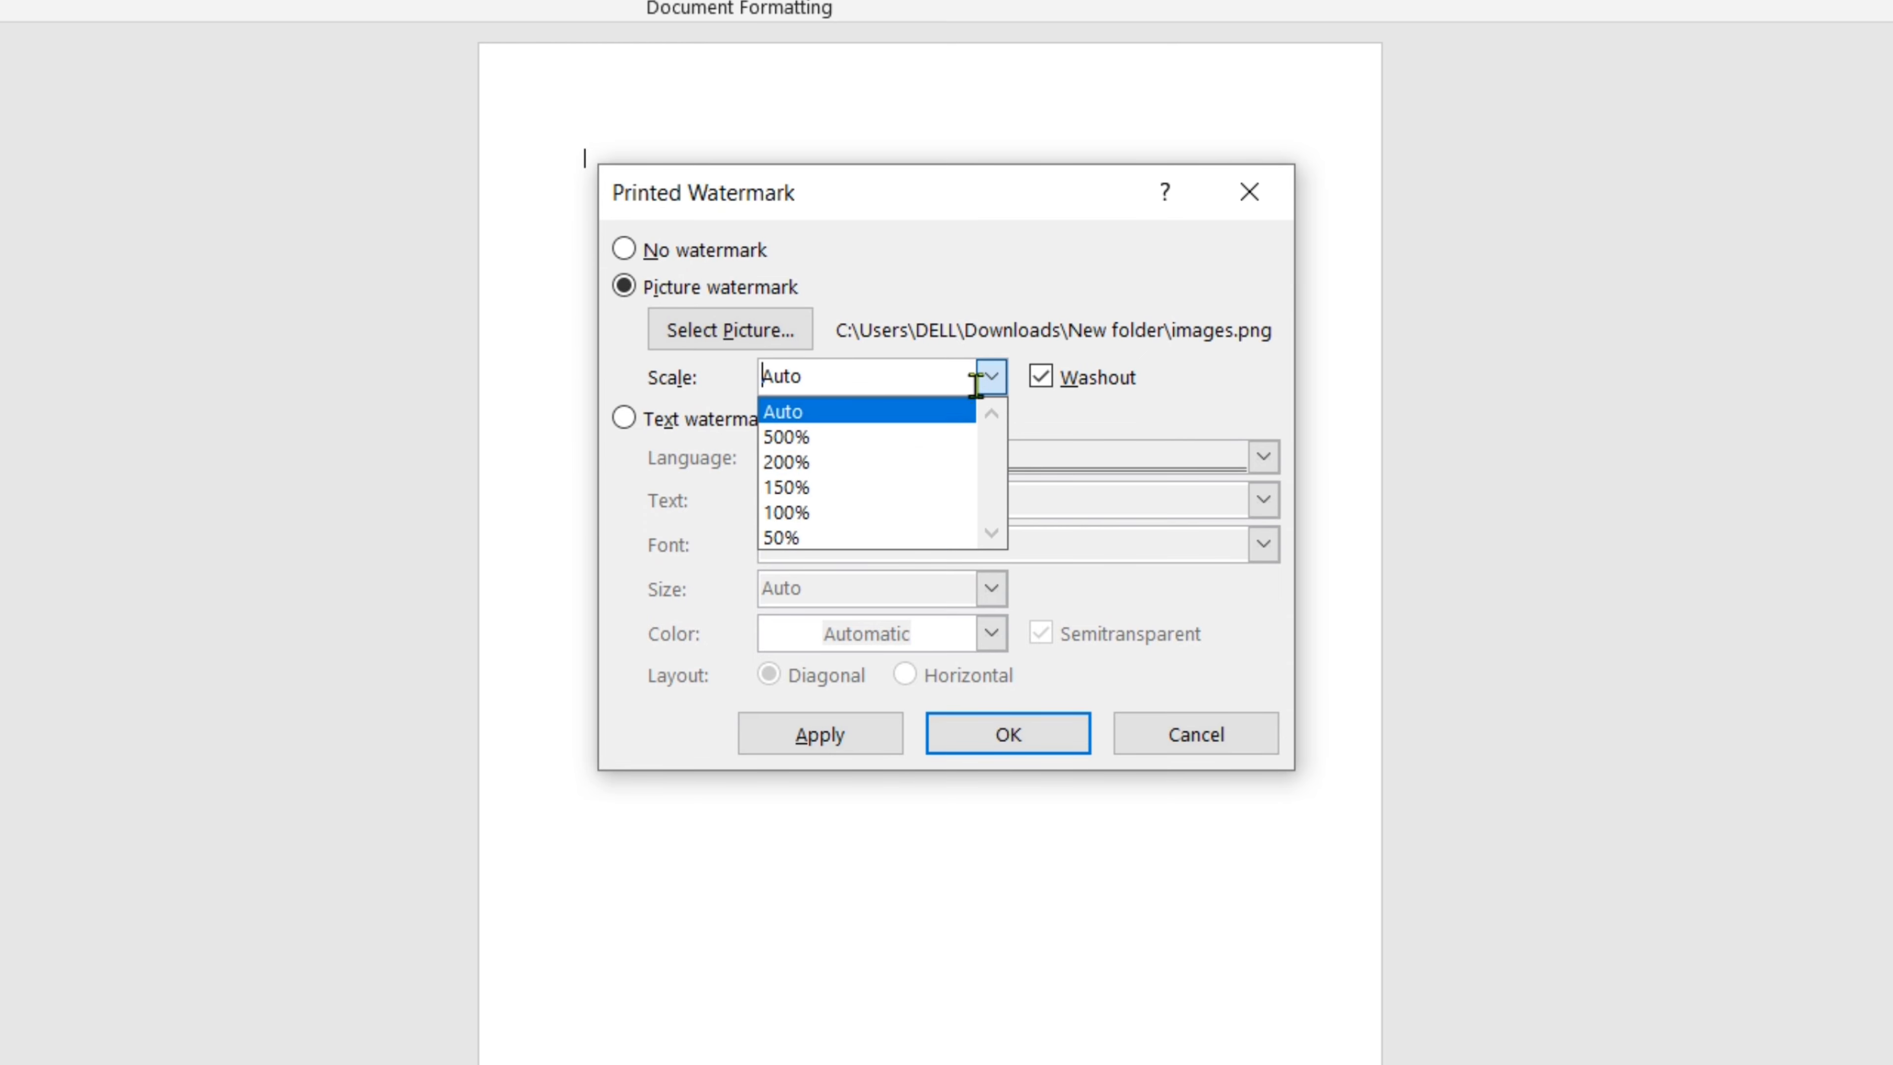
{"action": "left_click", "coordinate": [993, 378]}
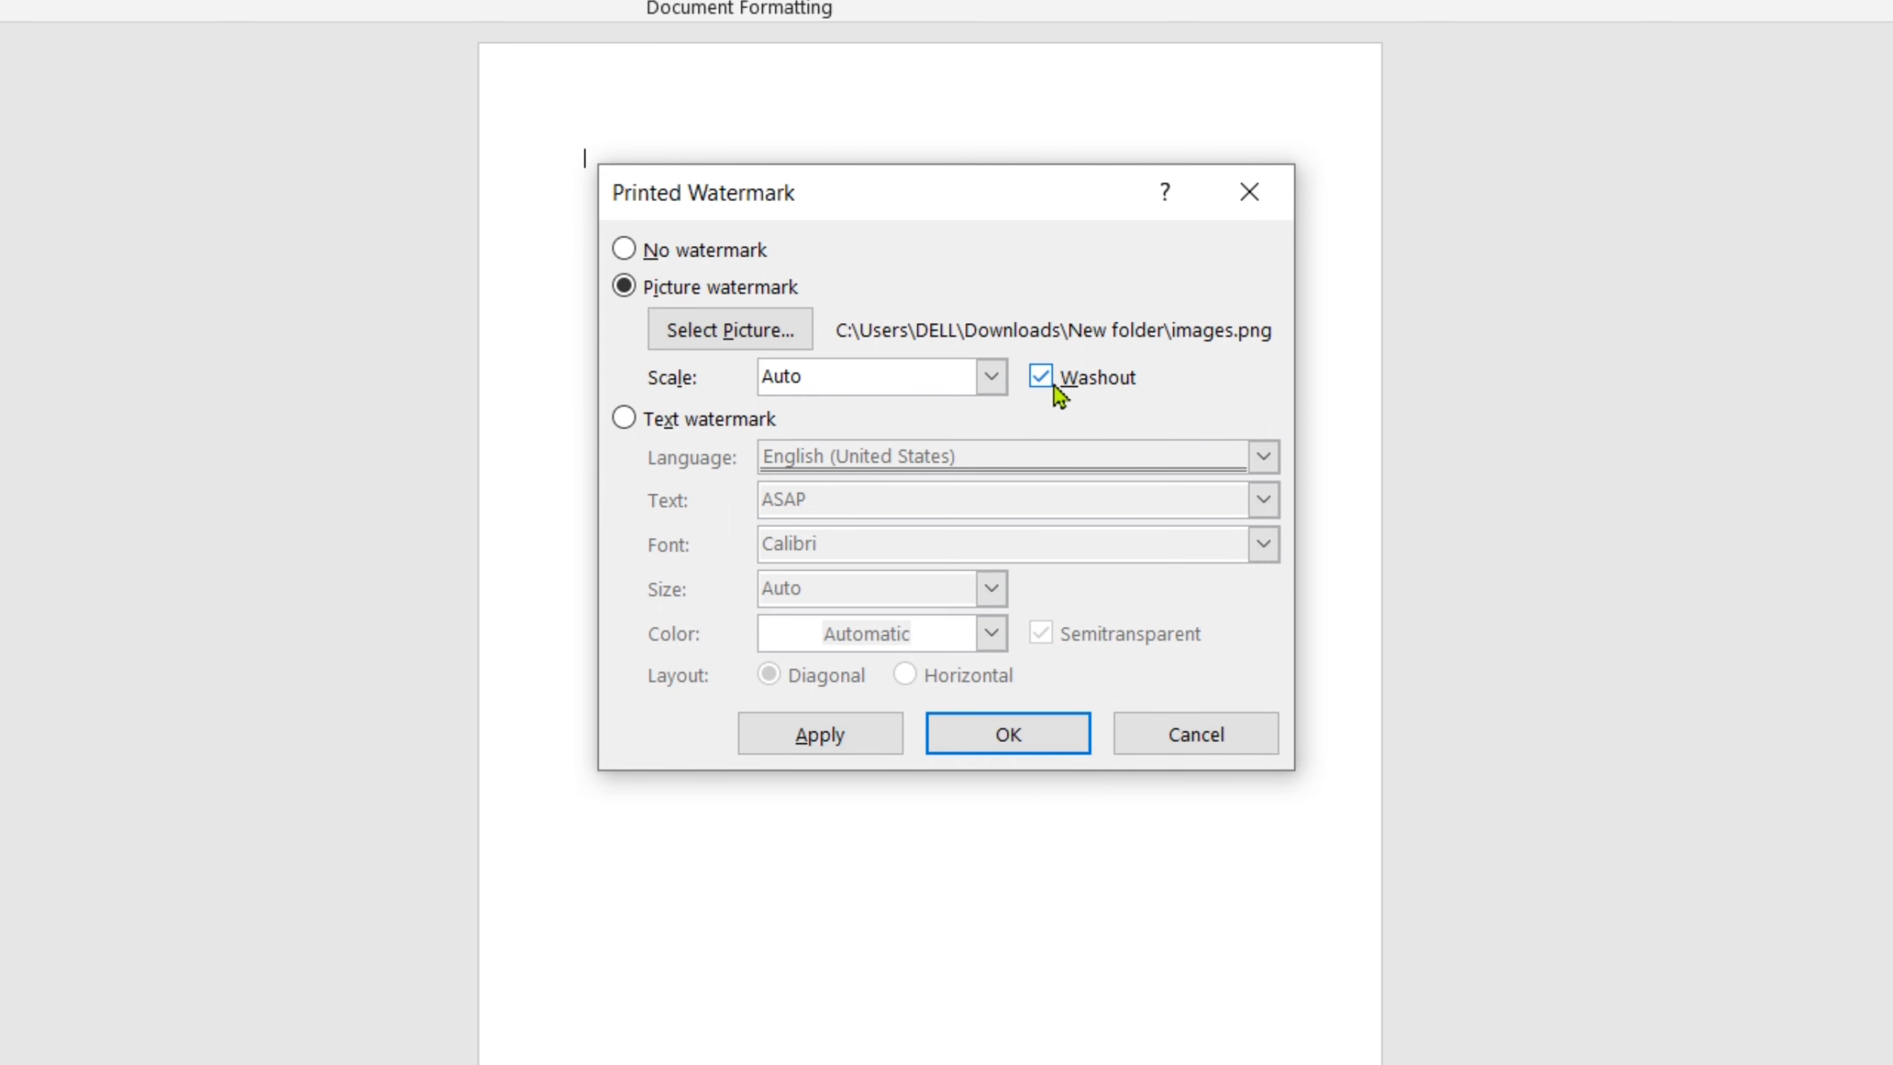
{"action": "left_click", "coordinate": [1040, 377]}
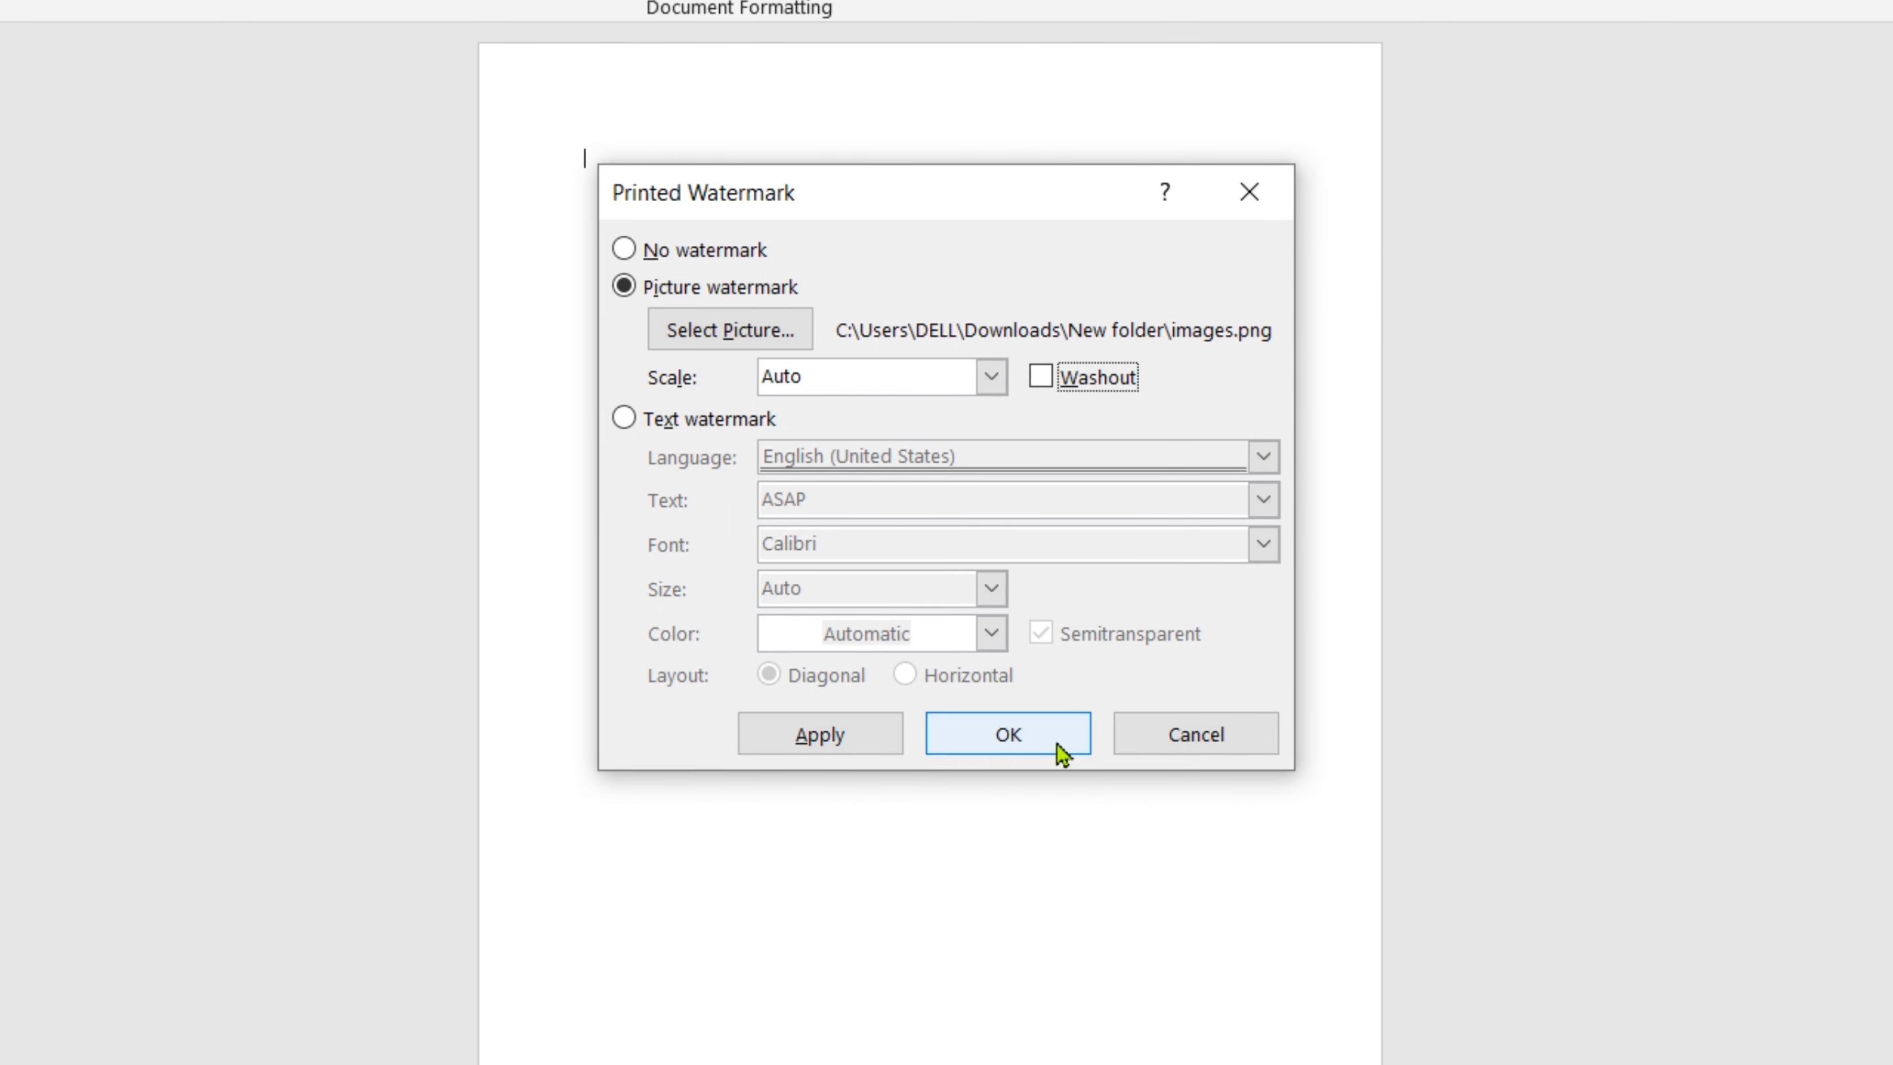
{"action": "left_click", "coordinate": [1037, 738]}
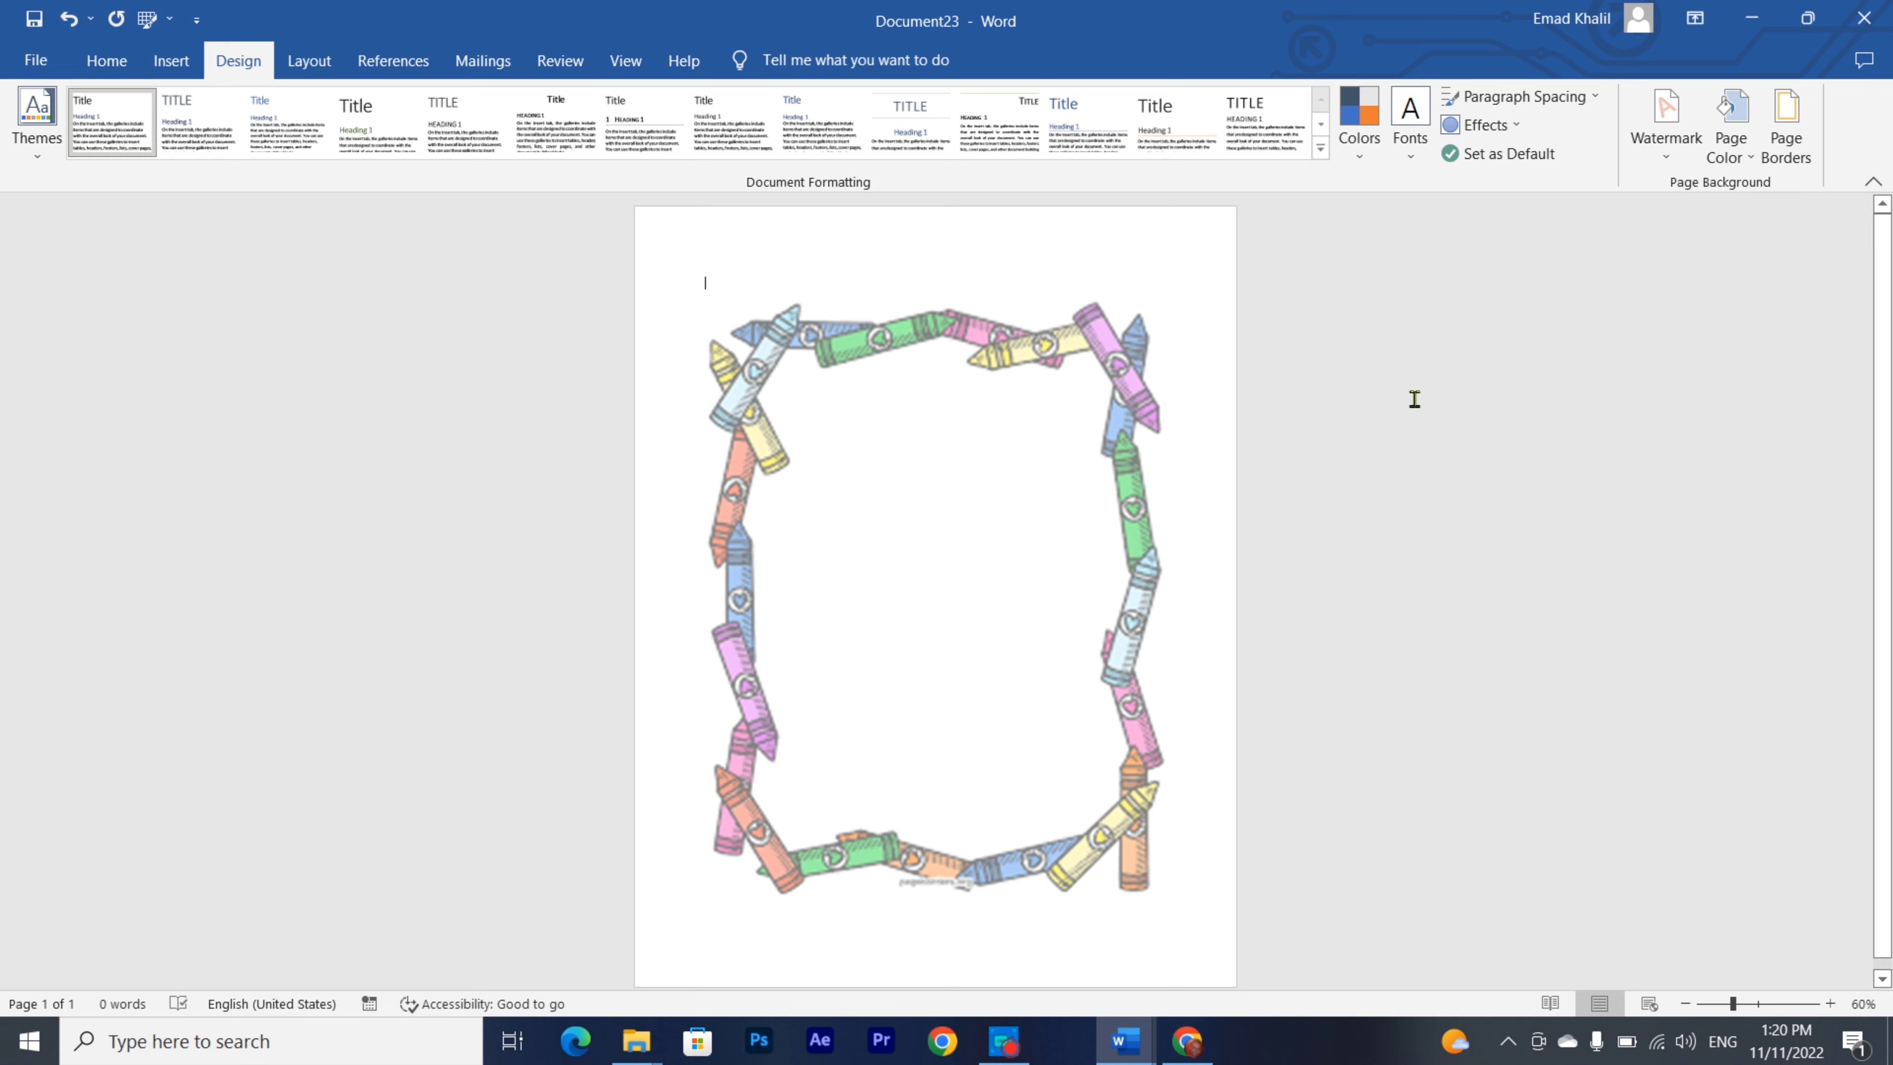
- Stretch the crayon watermark in the header taller, wider and lower to nearly fill the page
{"action": "double_click", "coordinate": [891, 250]}
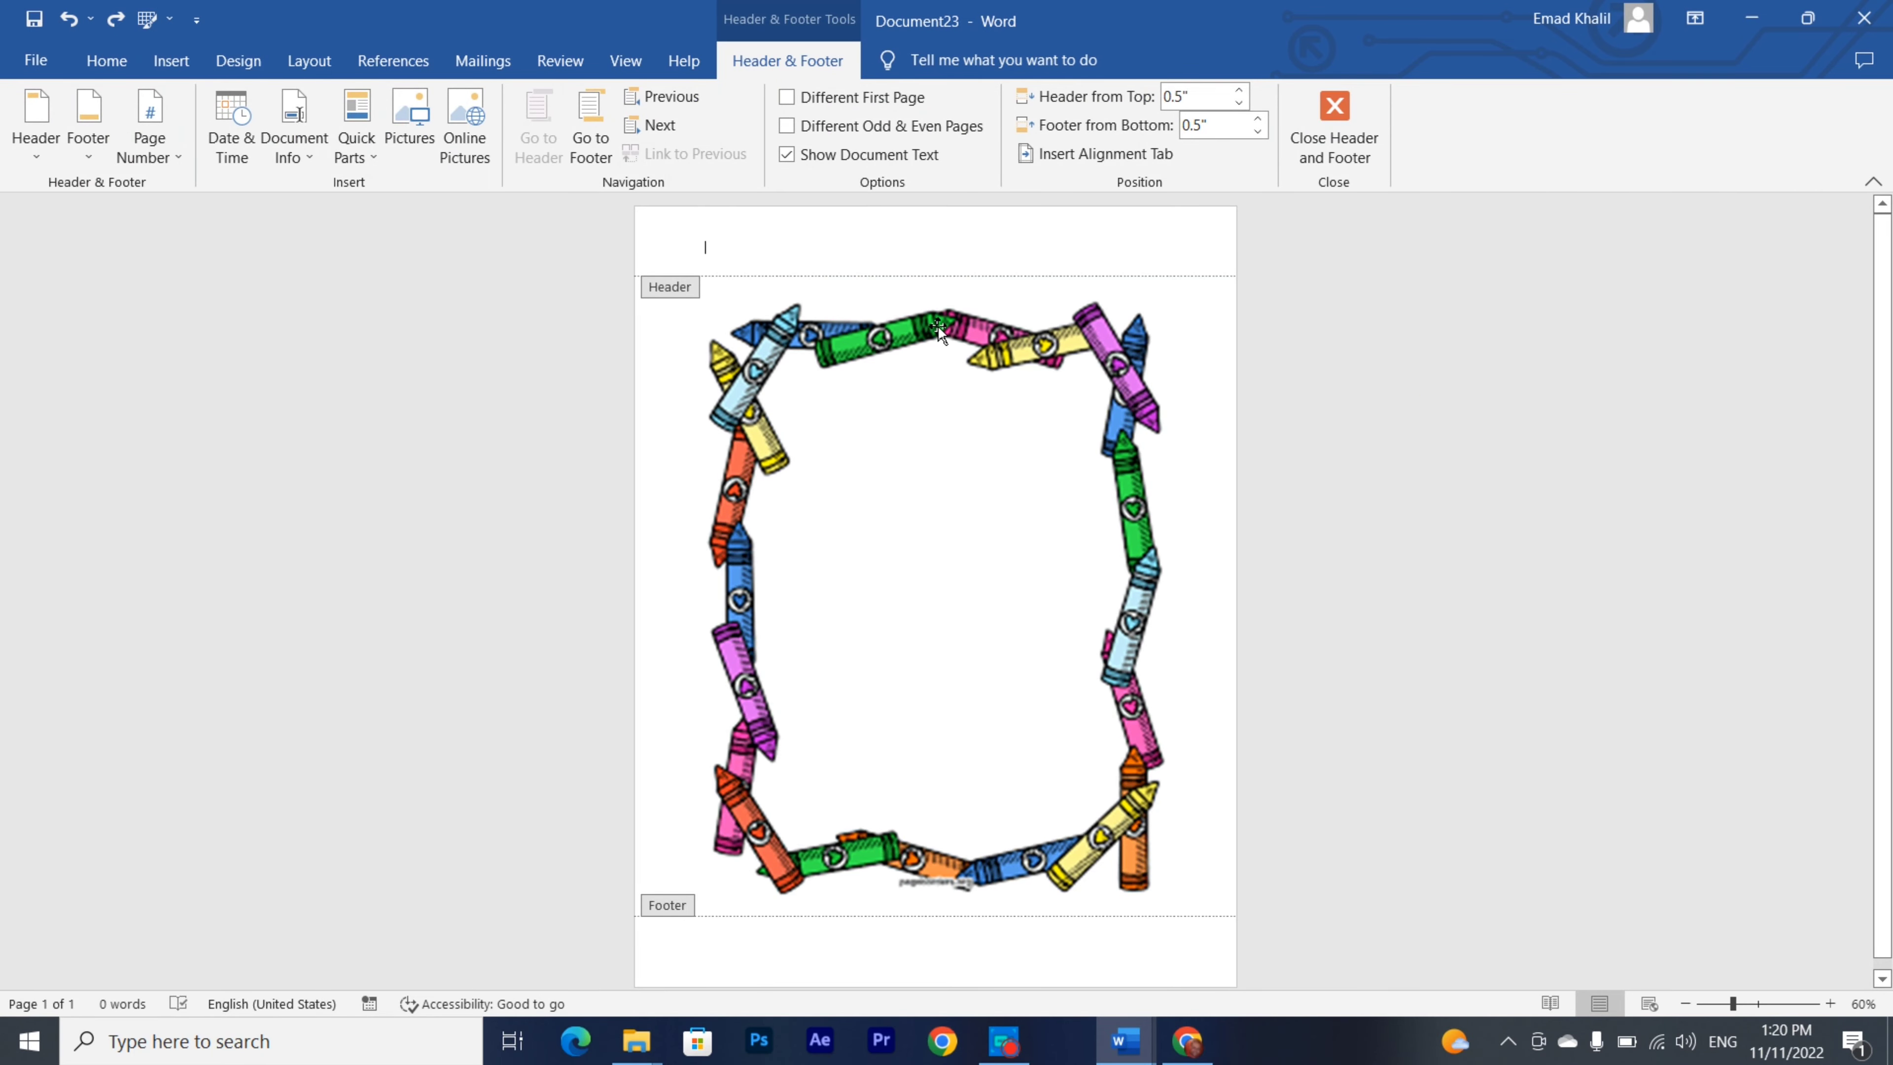
{"action": "left_click", "coordinate": [937, 326]}
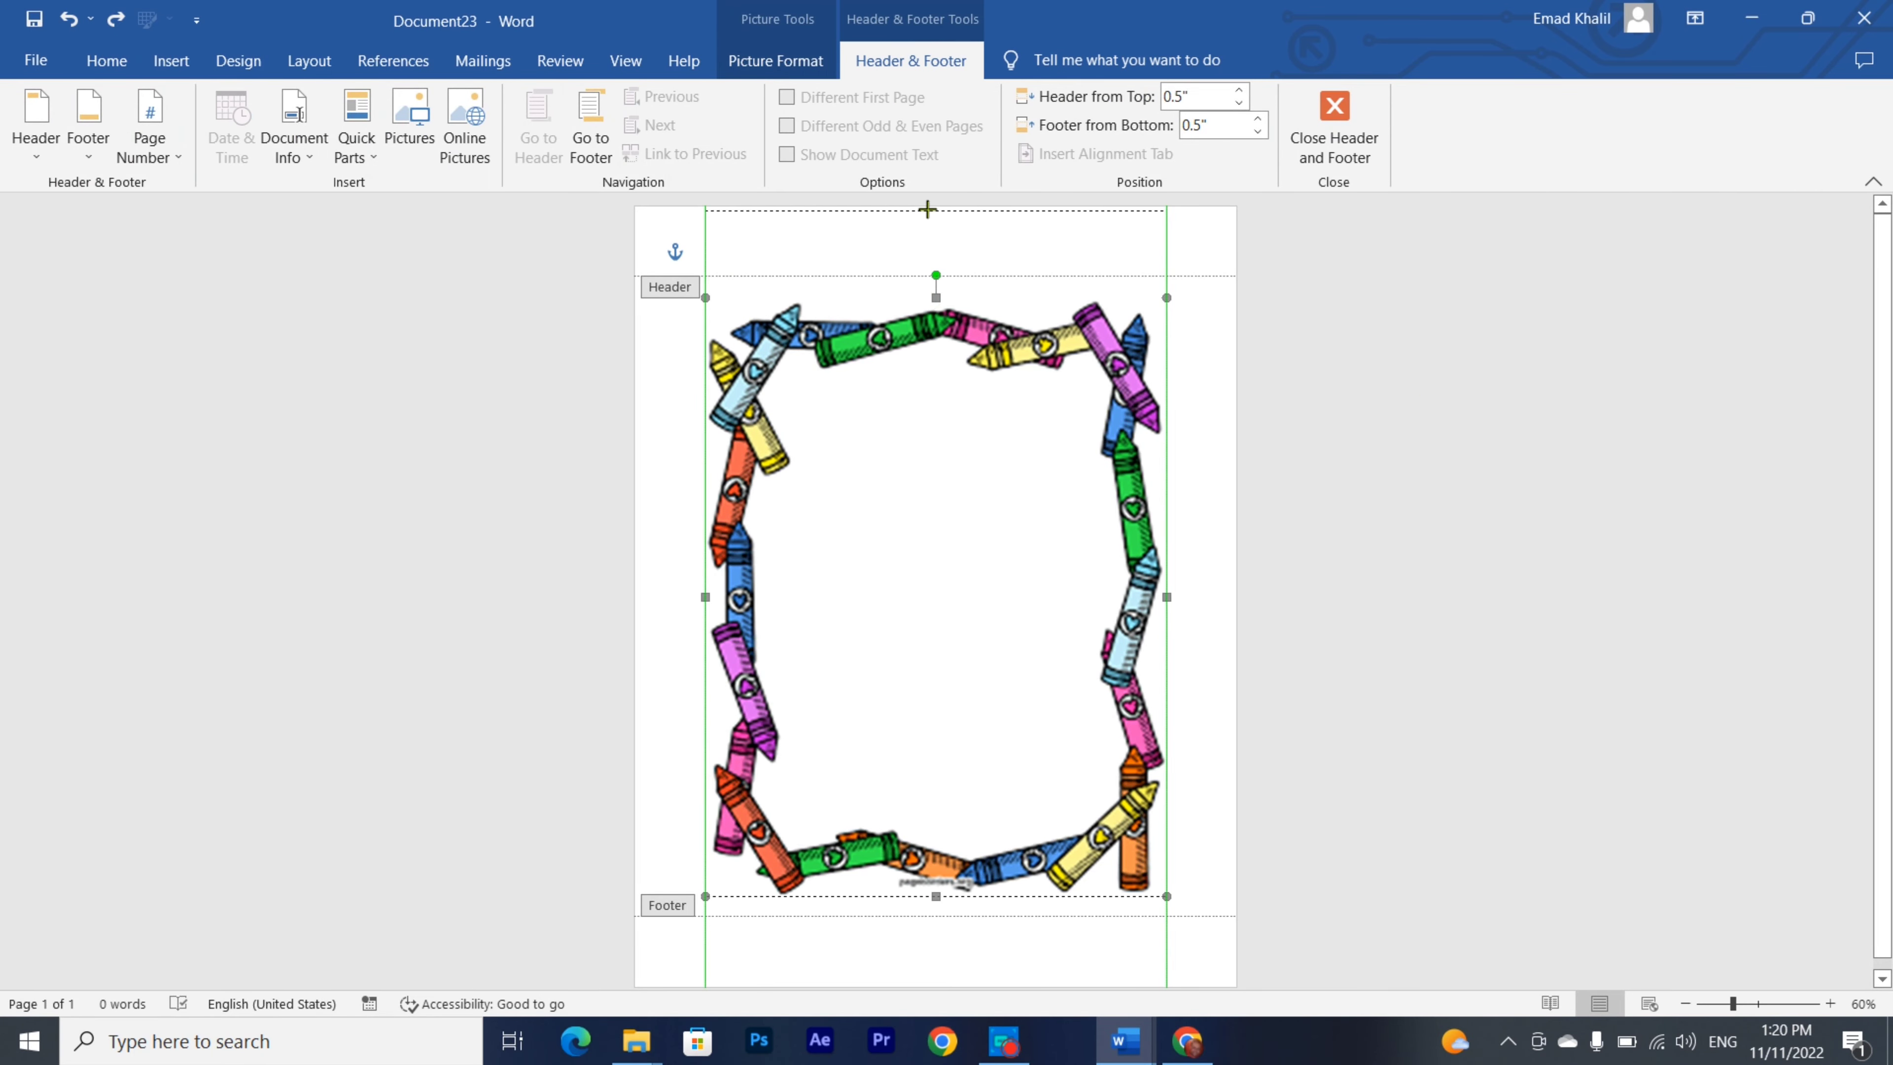
{"action": "left_click_drag", "start_coordinate": [935, 294], "coordinate": [928, 209]}
{"action": "left_click_drag", "start_coordinate": [1169, 598], "coordinate": [1275, 634]}
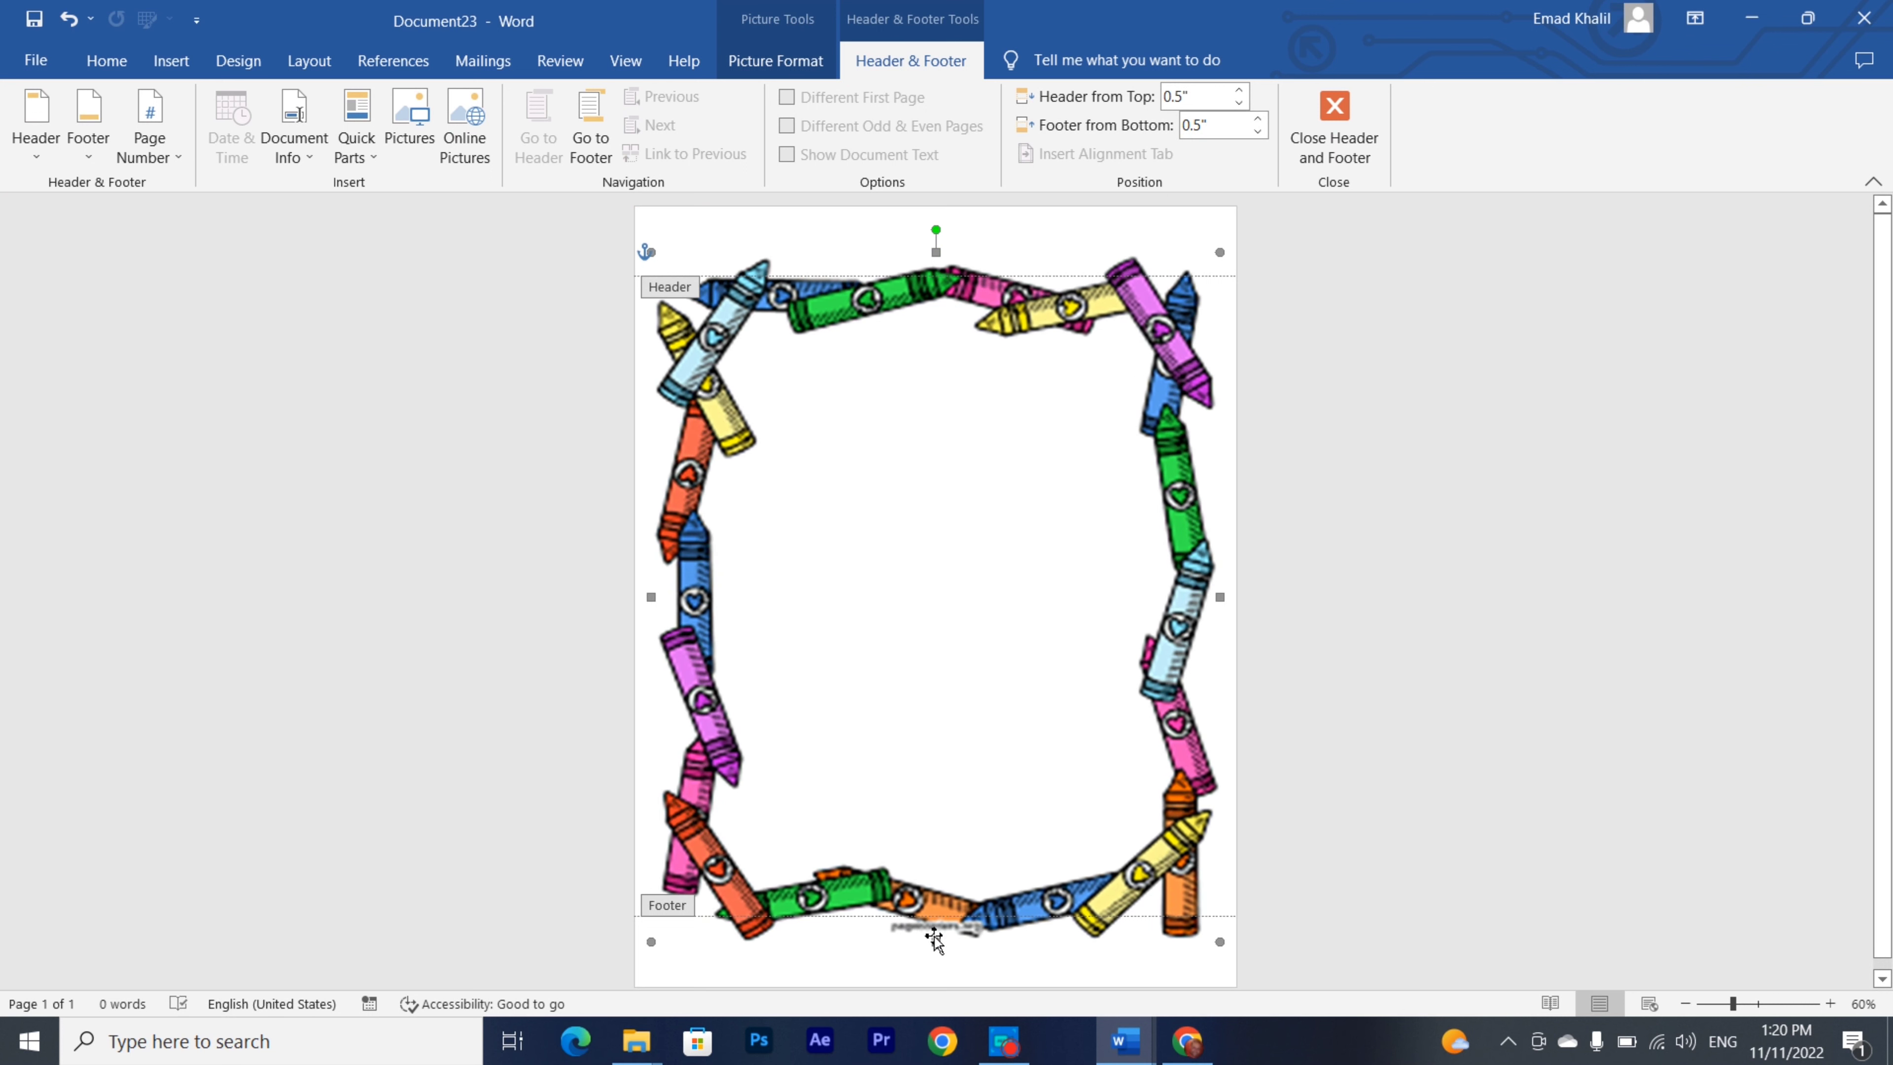
{"action": "left_click_drag", "start_coordinate": [936, 941], "coordinate": [936, 966]}
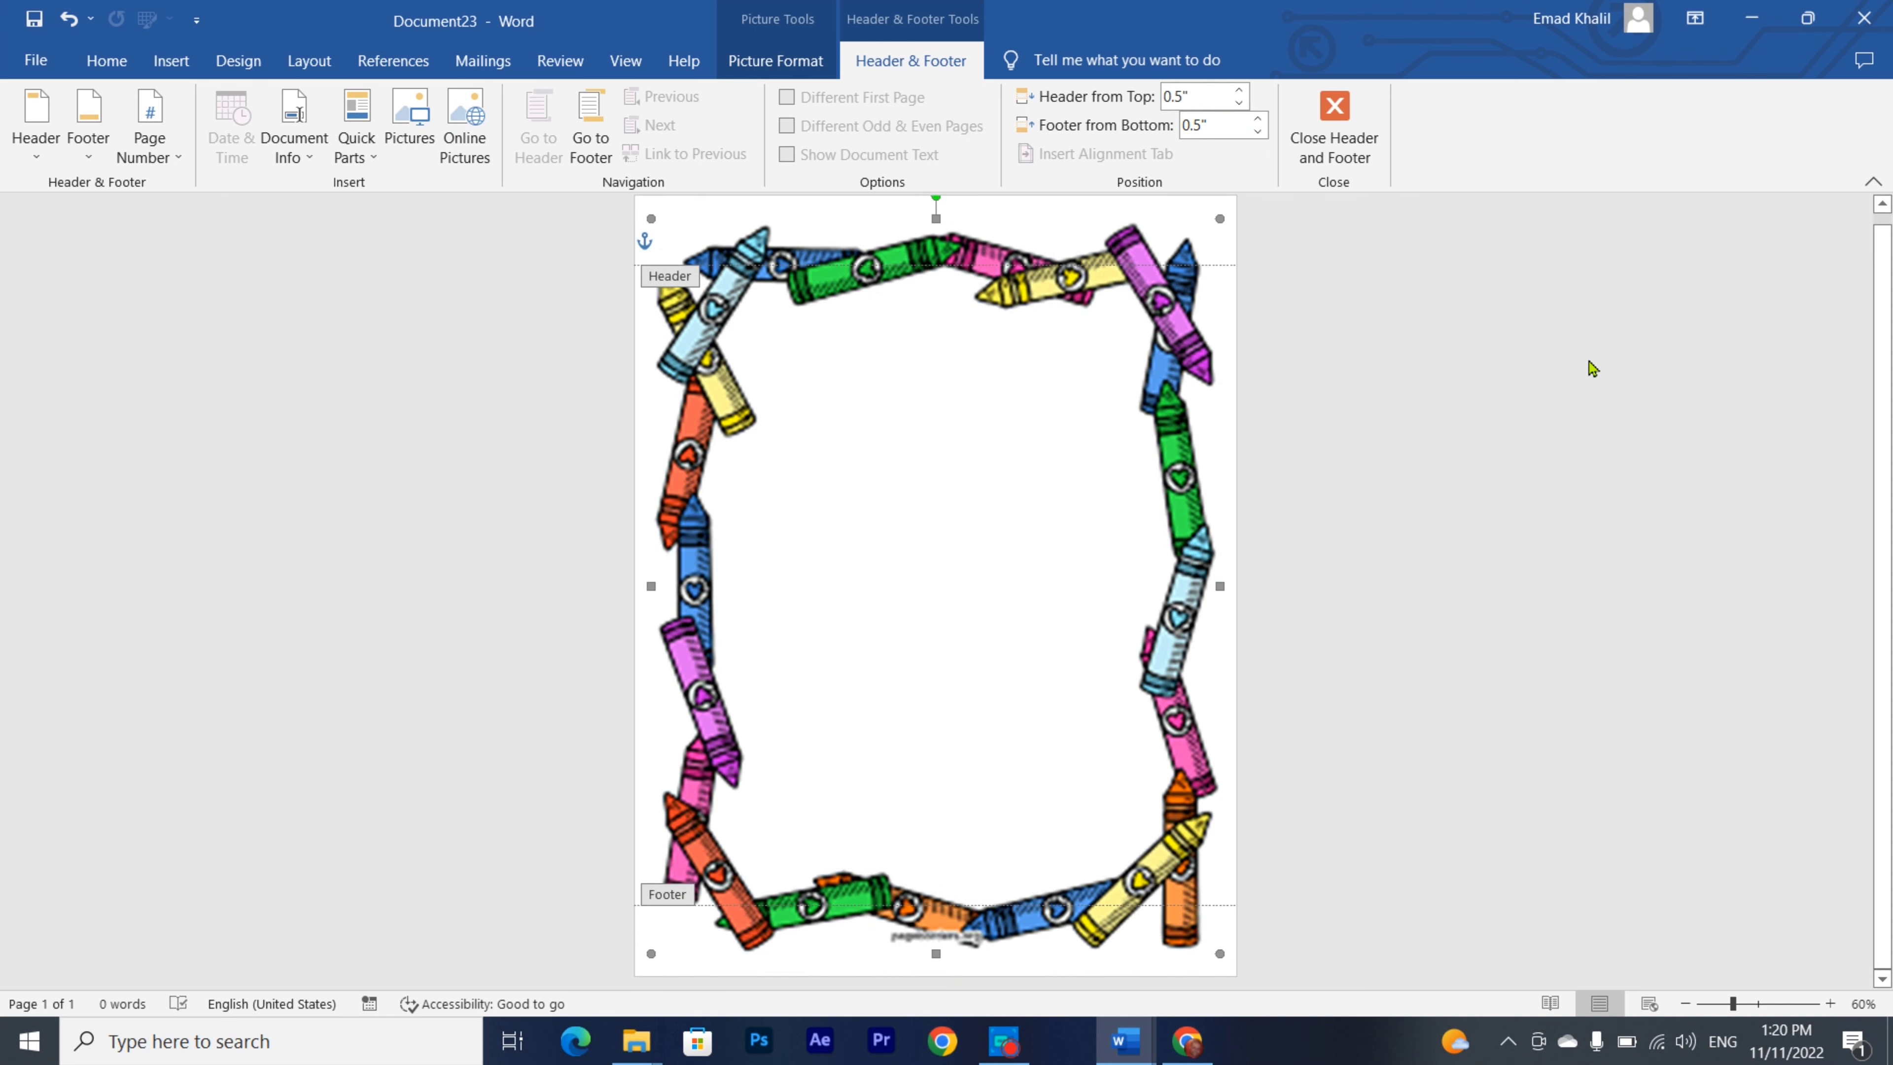
{"action": "left_click", "coordinate": [1334, 104]}
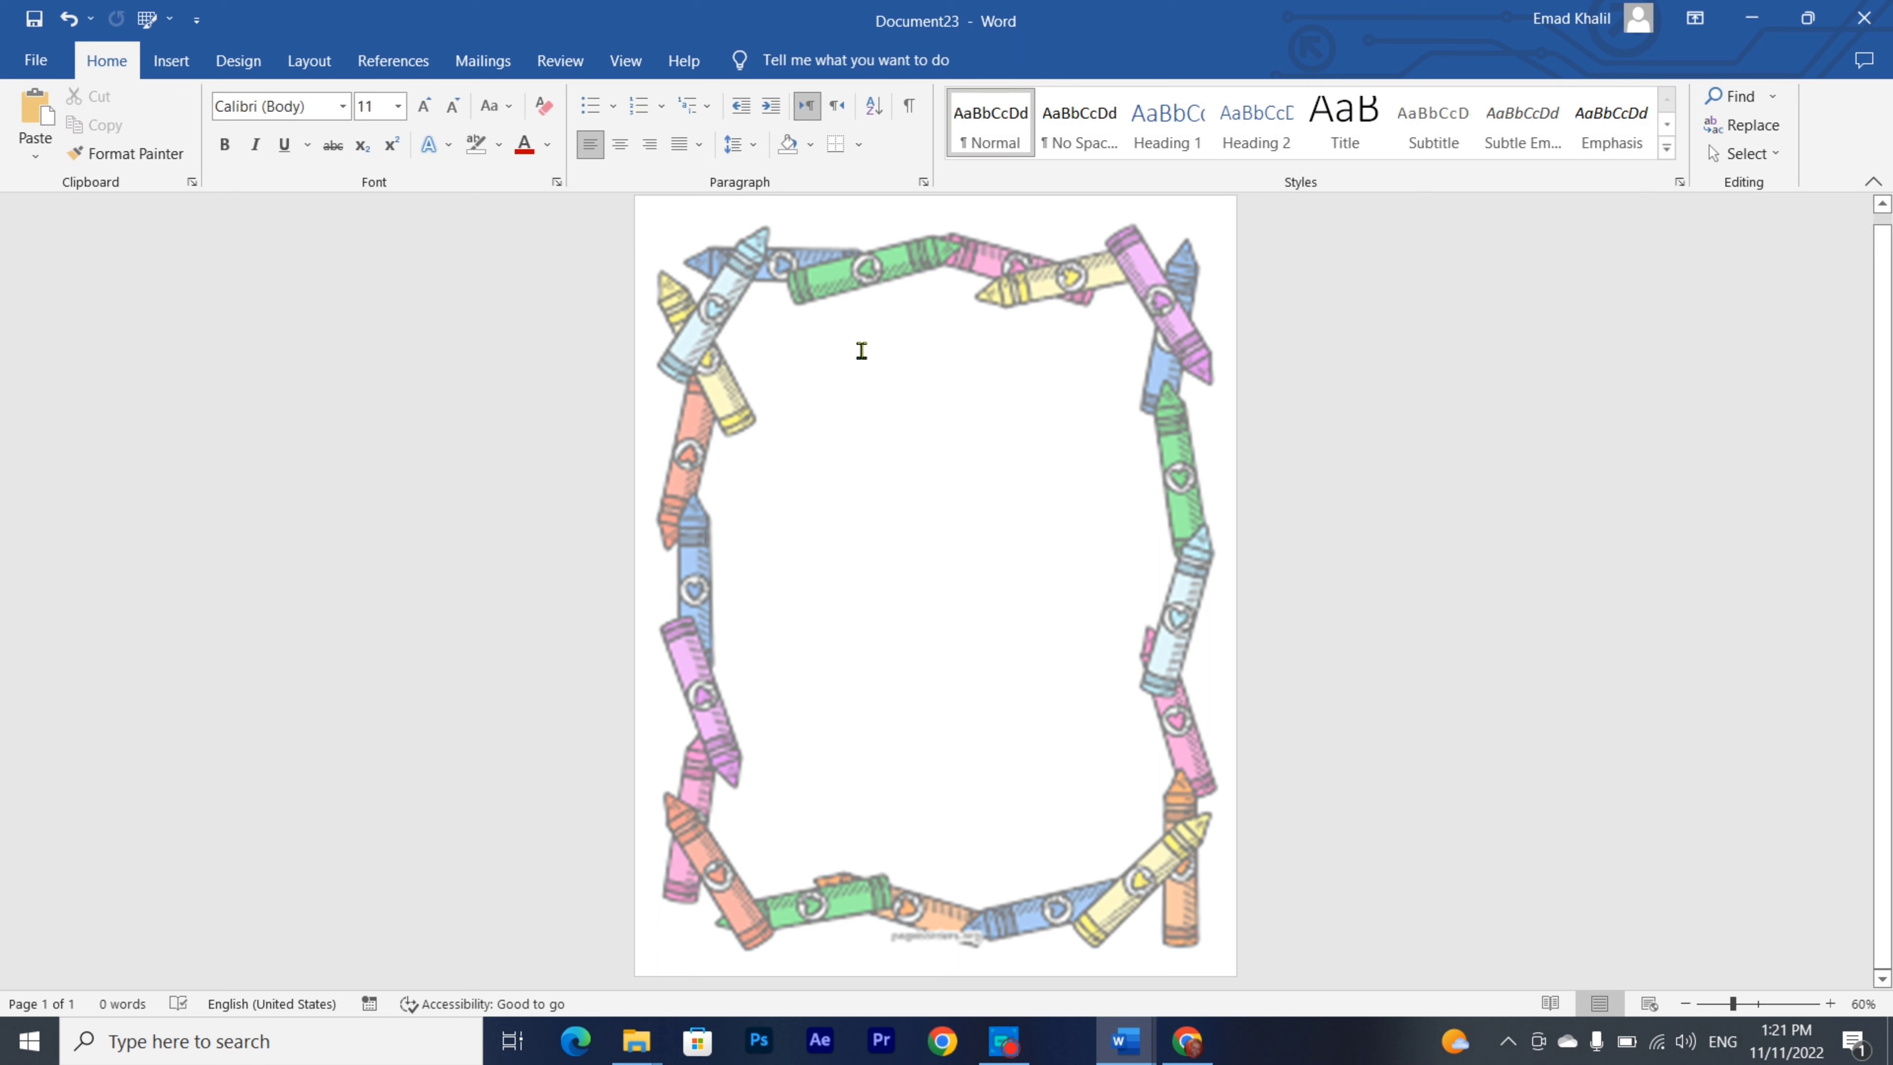
- Type a red, bold, 36 pt two-line heading with the presenter's name introducing a Word video
{"action": "left_click", "coordinate": [549, 146]}
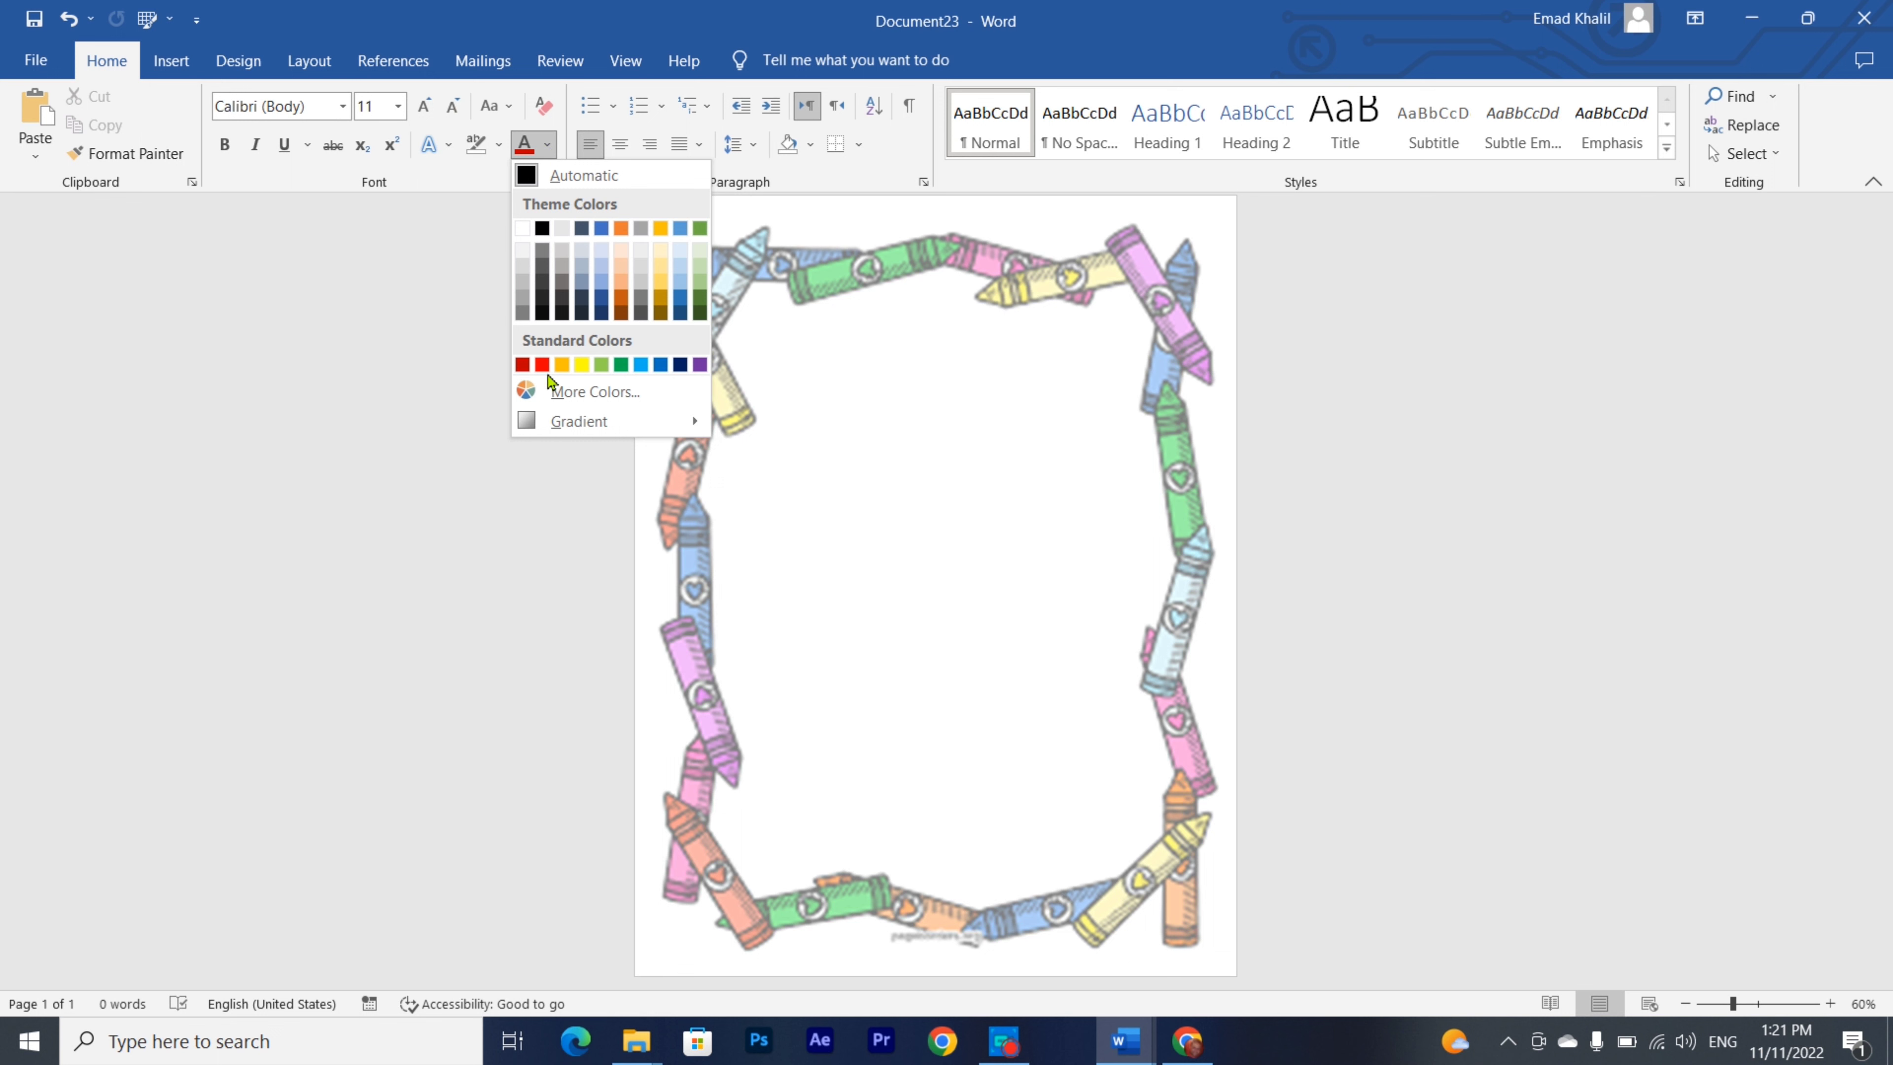
{"action": "left_click", "coordinate": [539, 365]}
{"action": "left_click", "coordinate": [398, 106]}
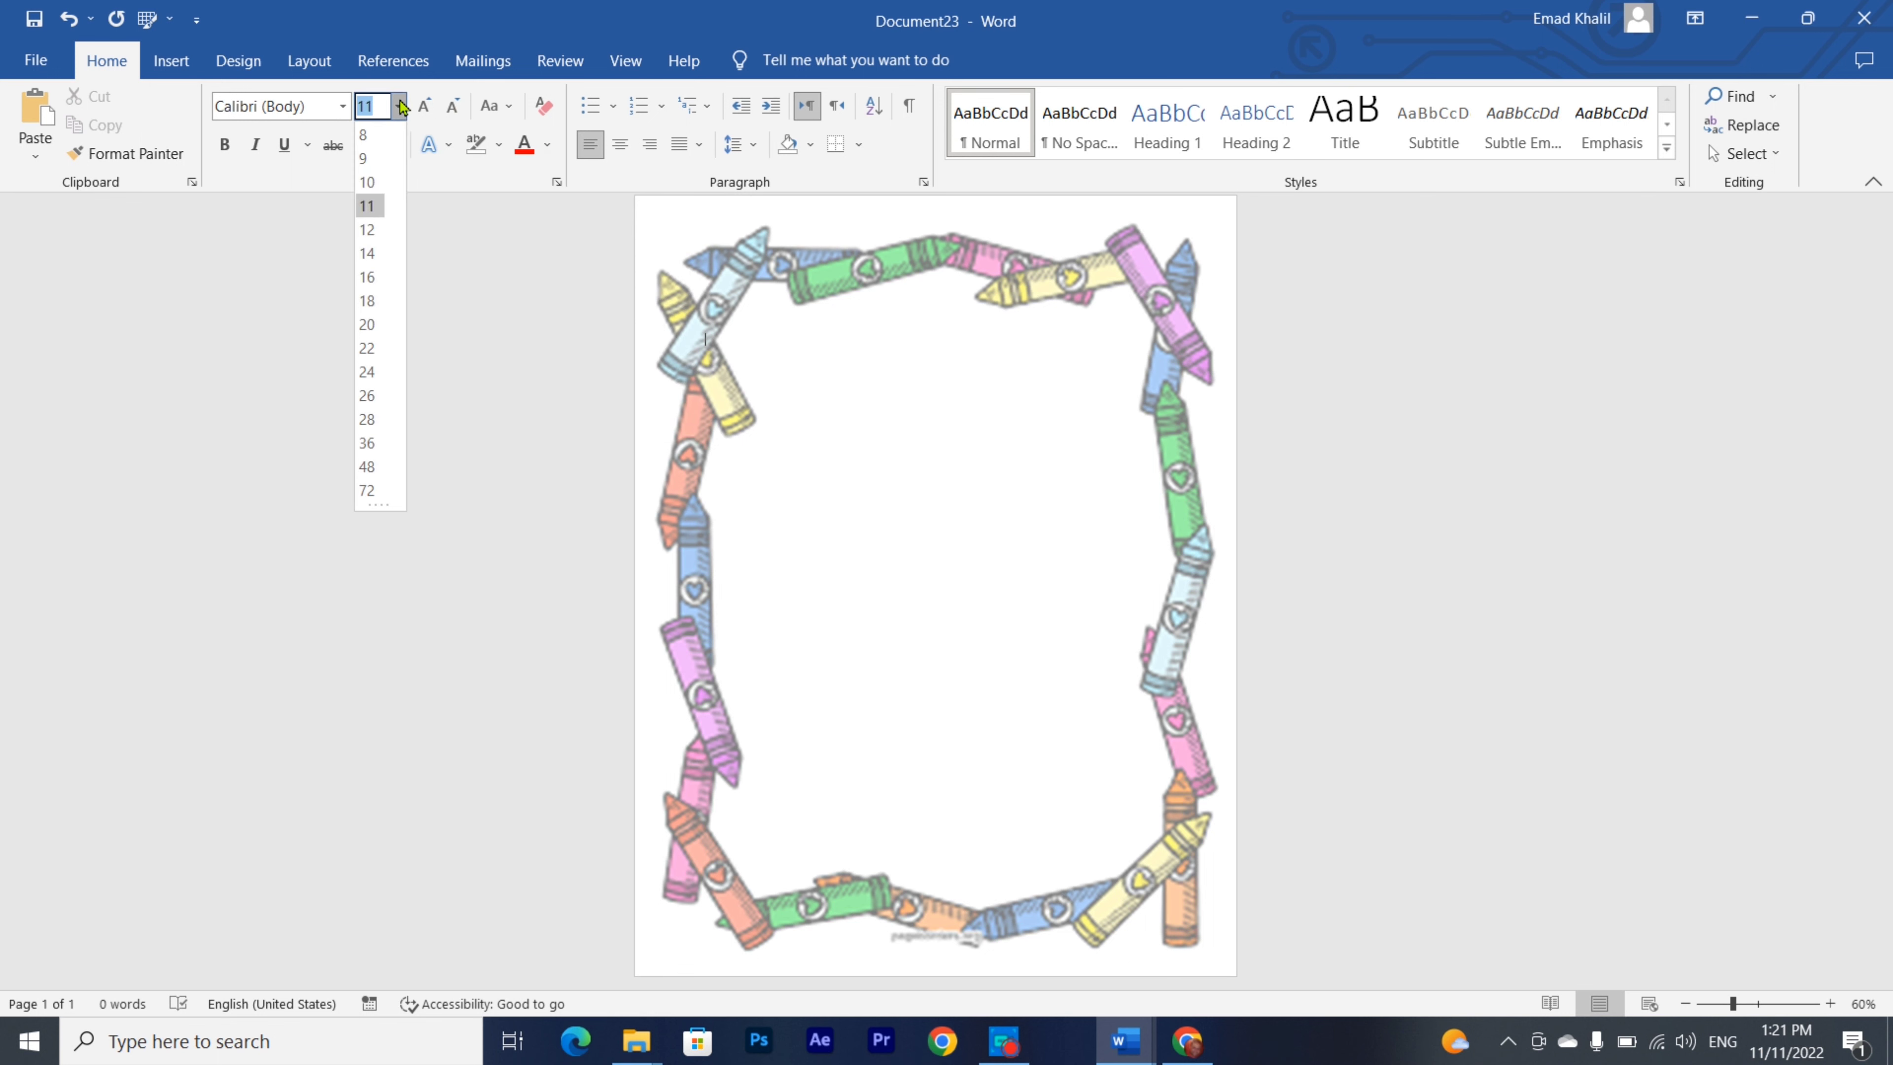
{"action": "left_click", "coordinate": [385, 382]}
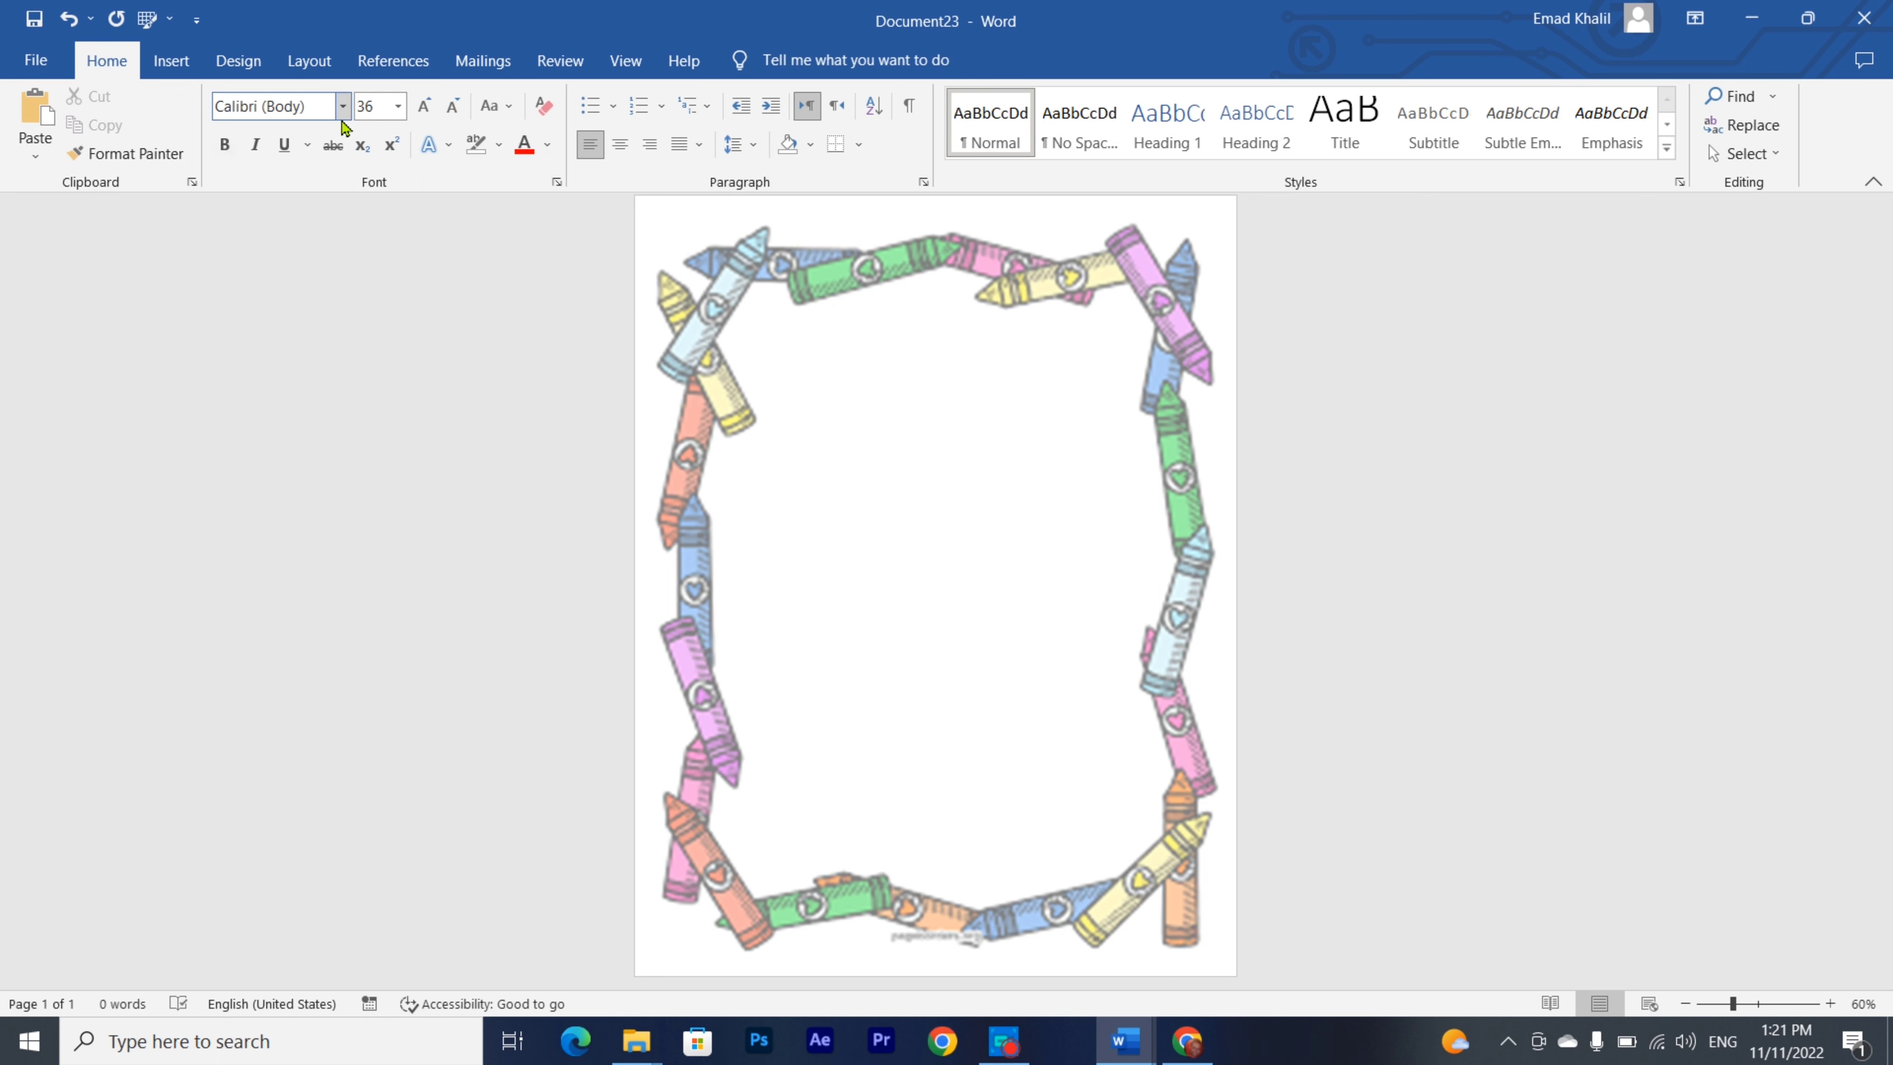
{"action": "key", "text": "ctrl+b"}
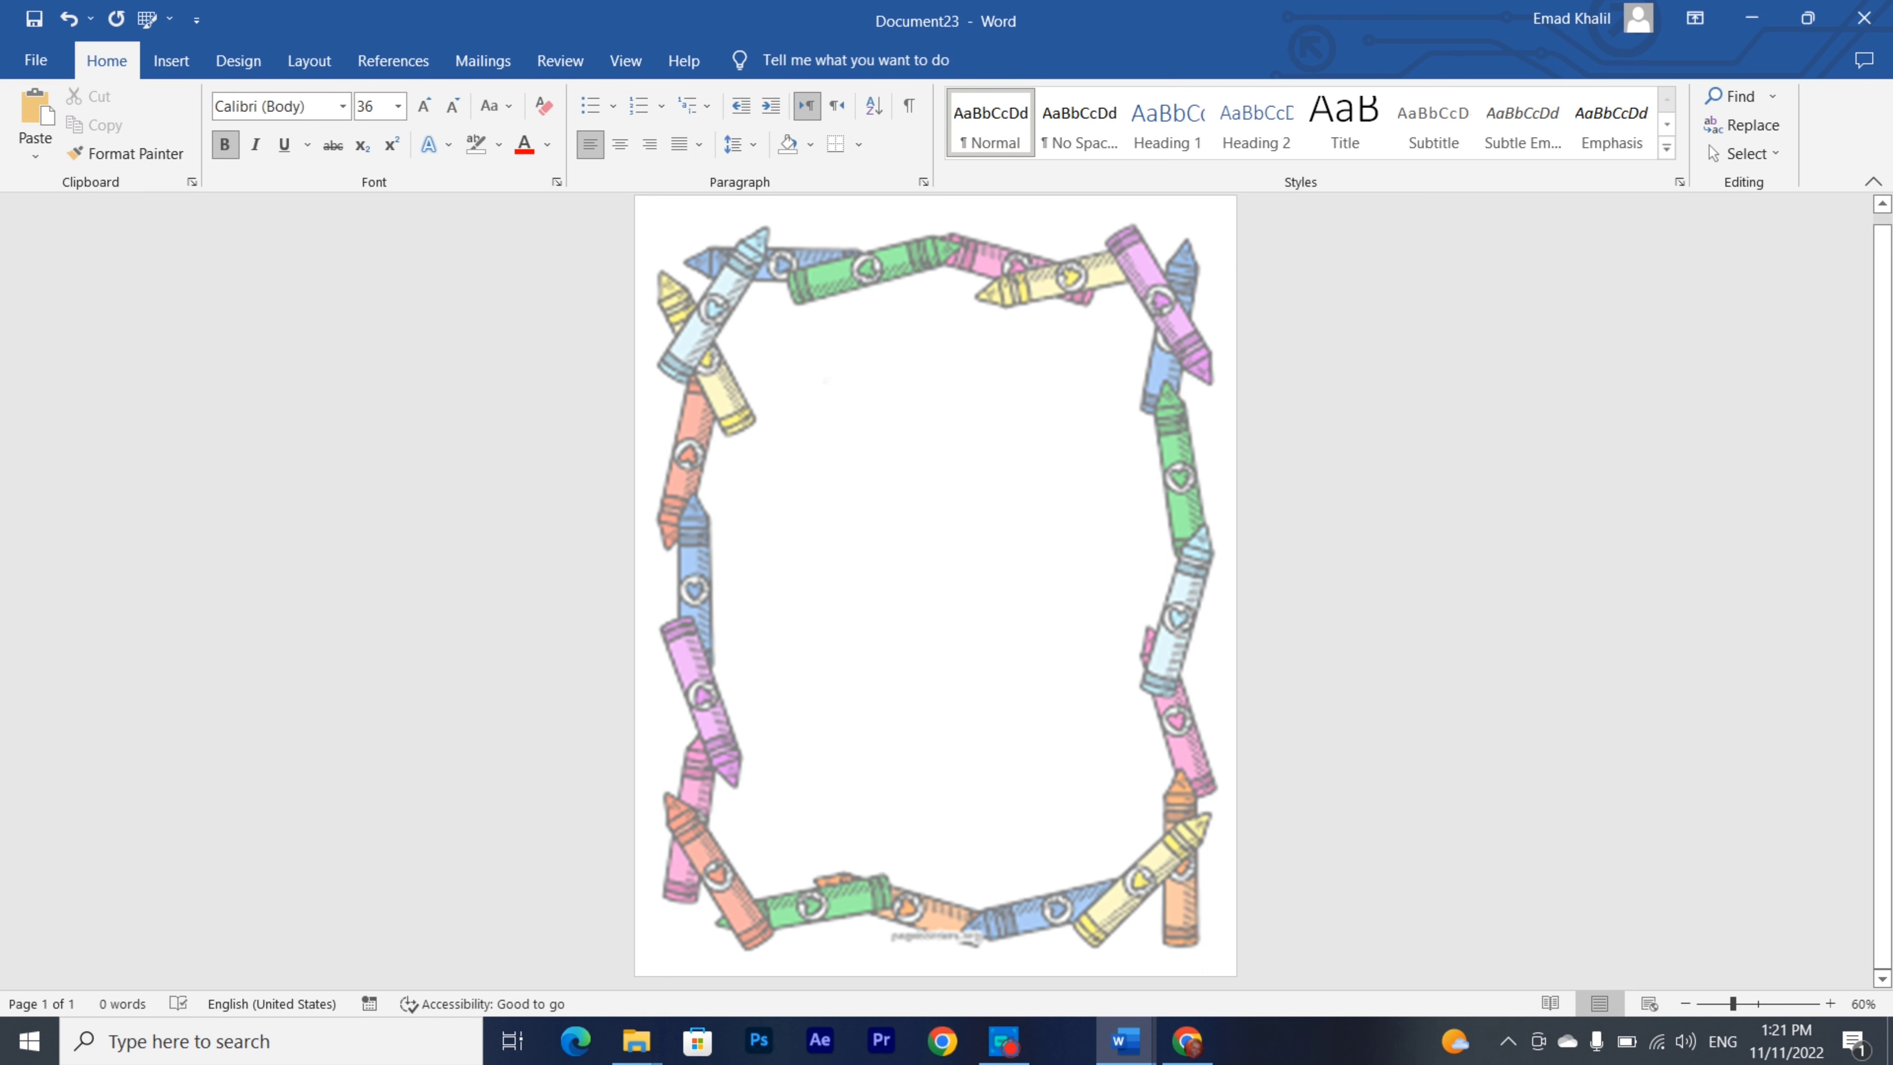
{"action": "type", "text": "Emad "}
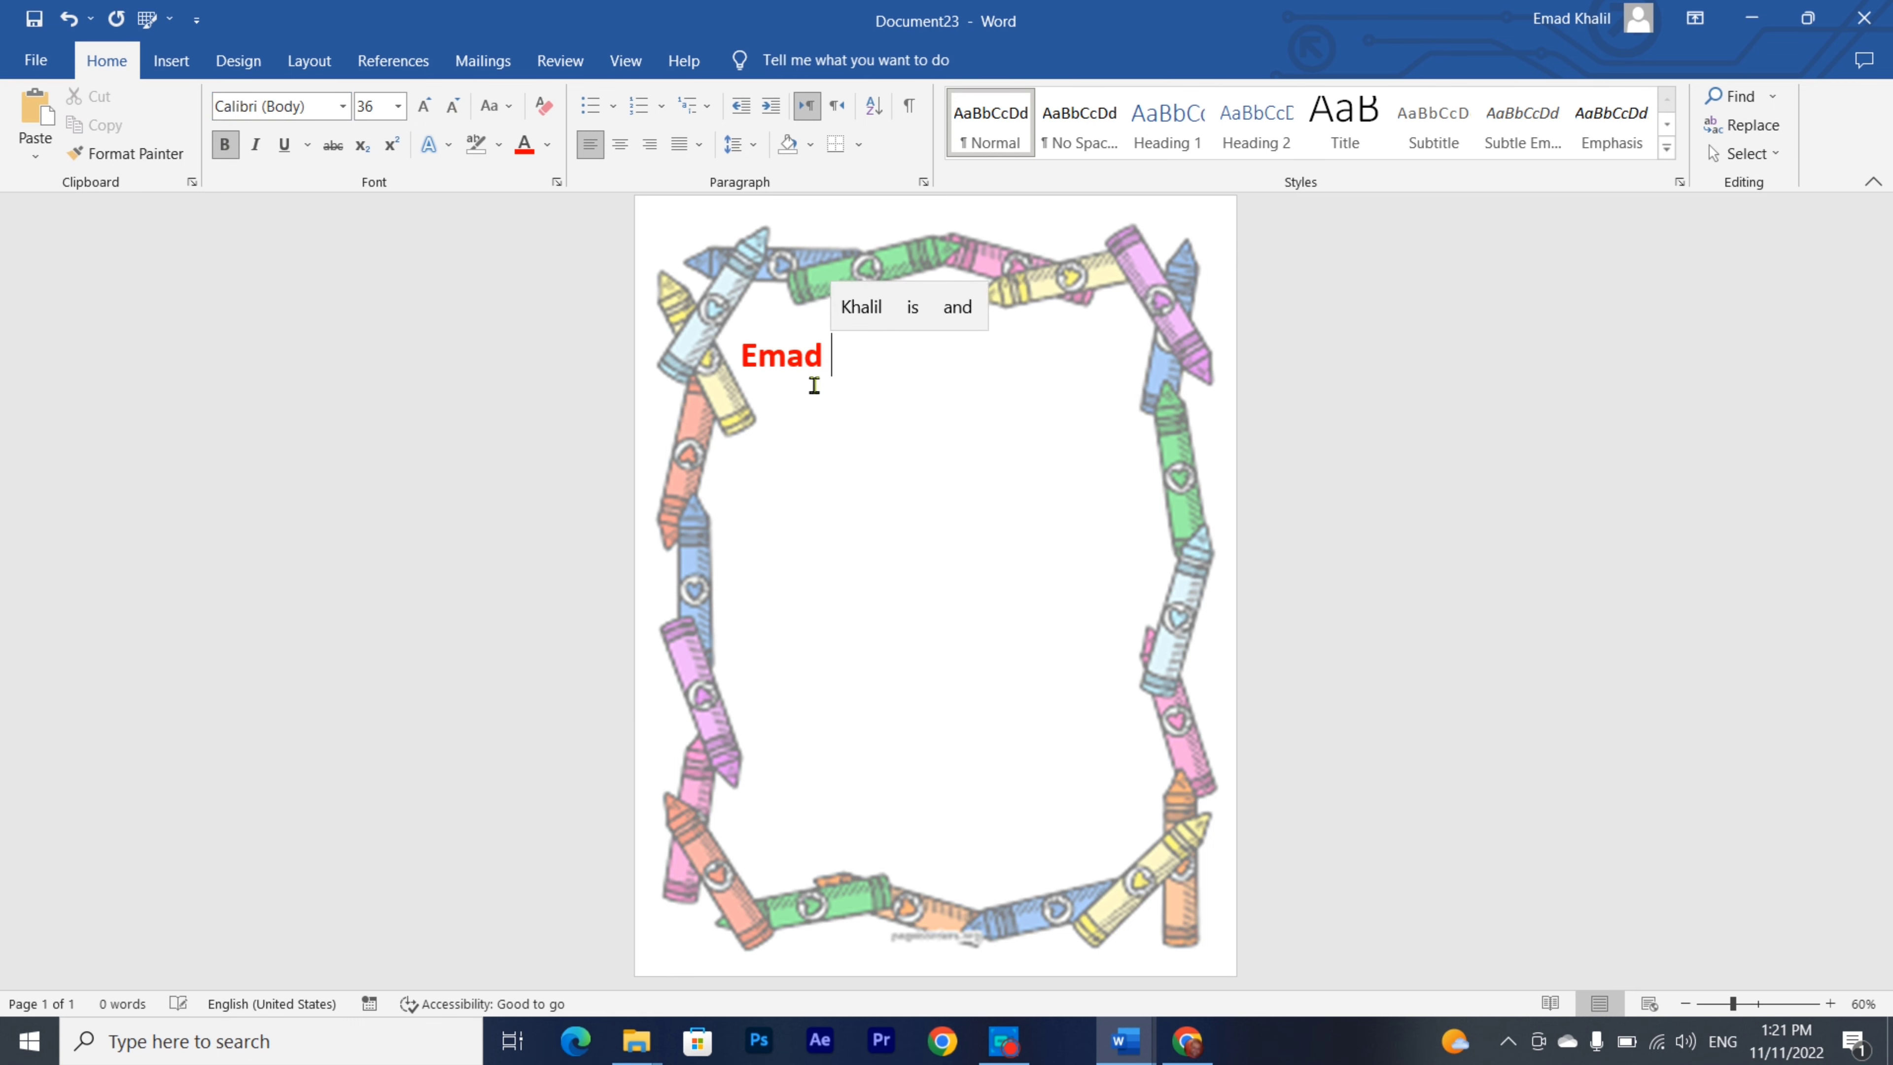
{"action": "type", "text": "Khalil is inc"}
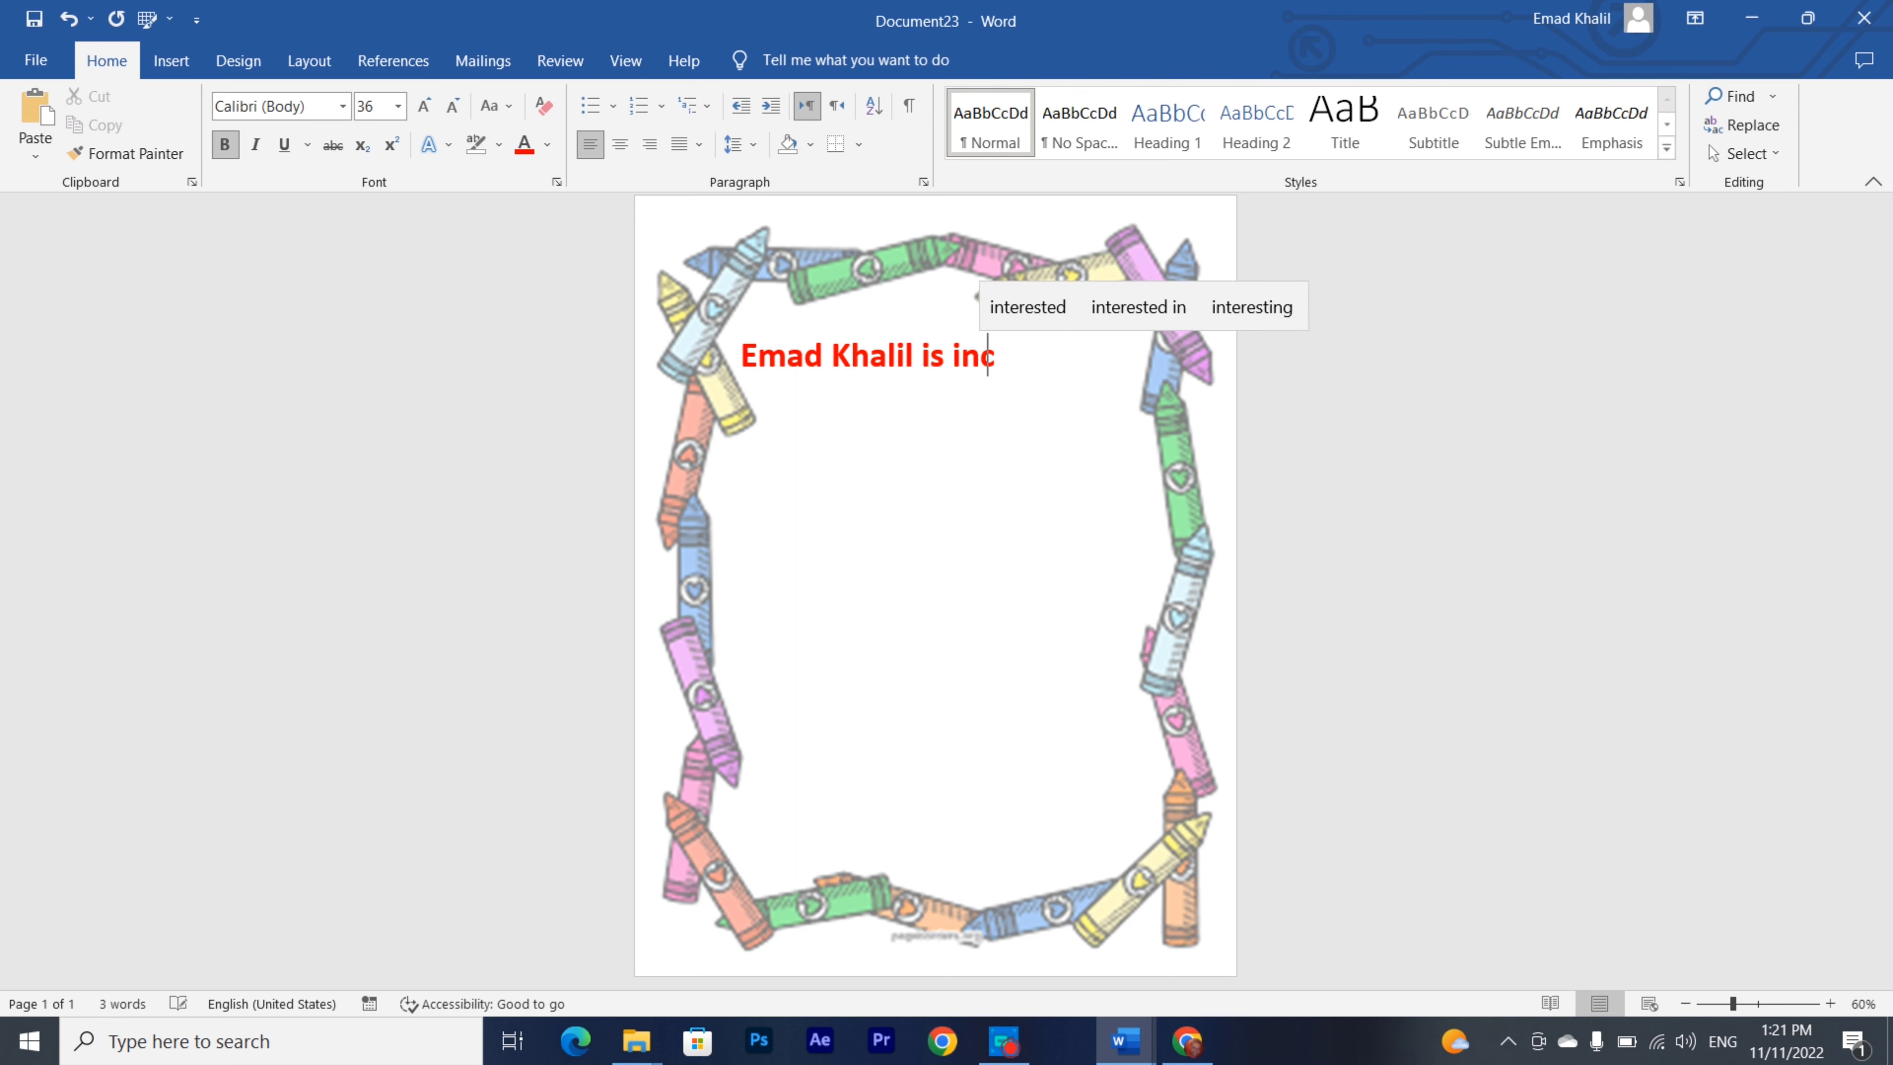
{"action": "key", "text": "BackSpace"}
{"action": "type", "text": "troducing word vi"}
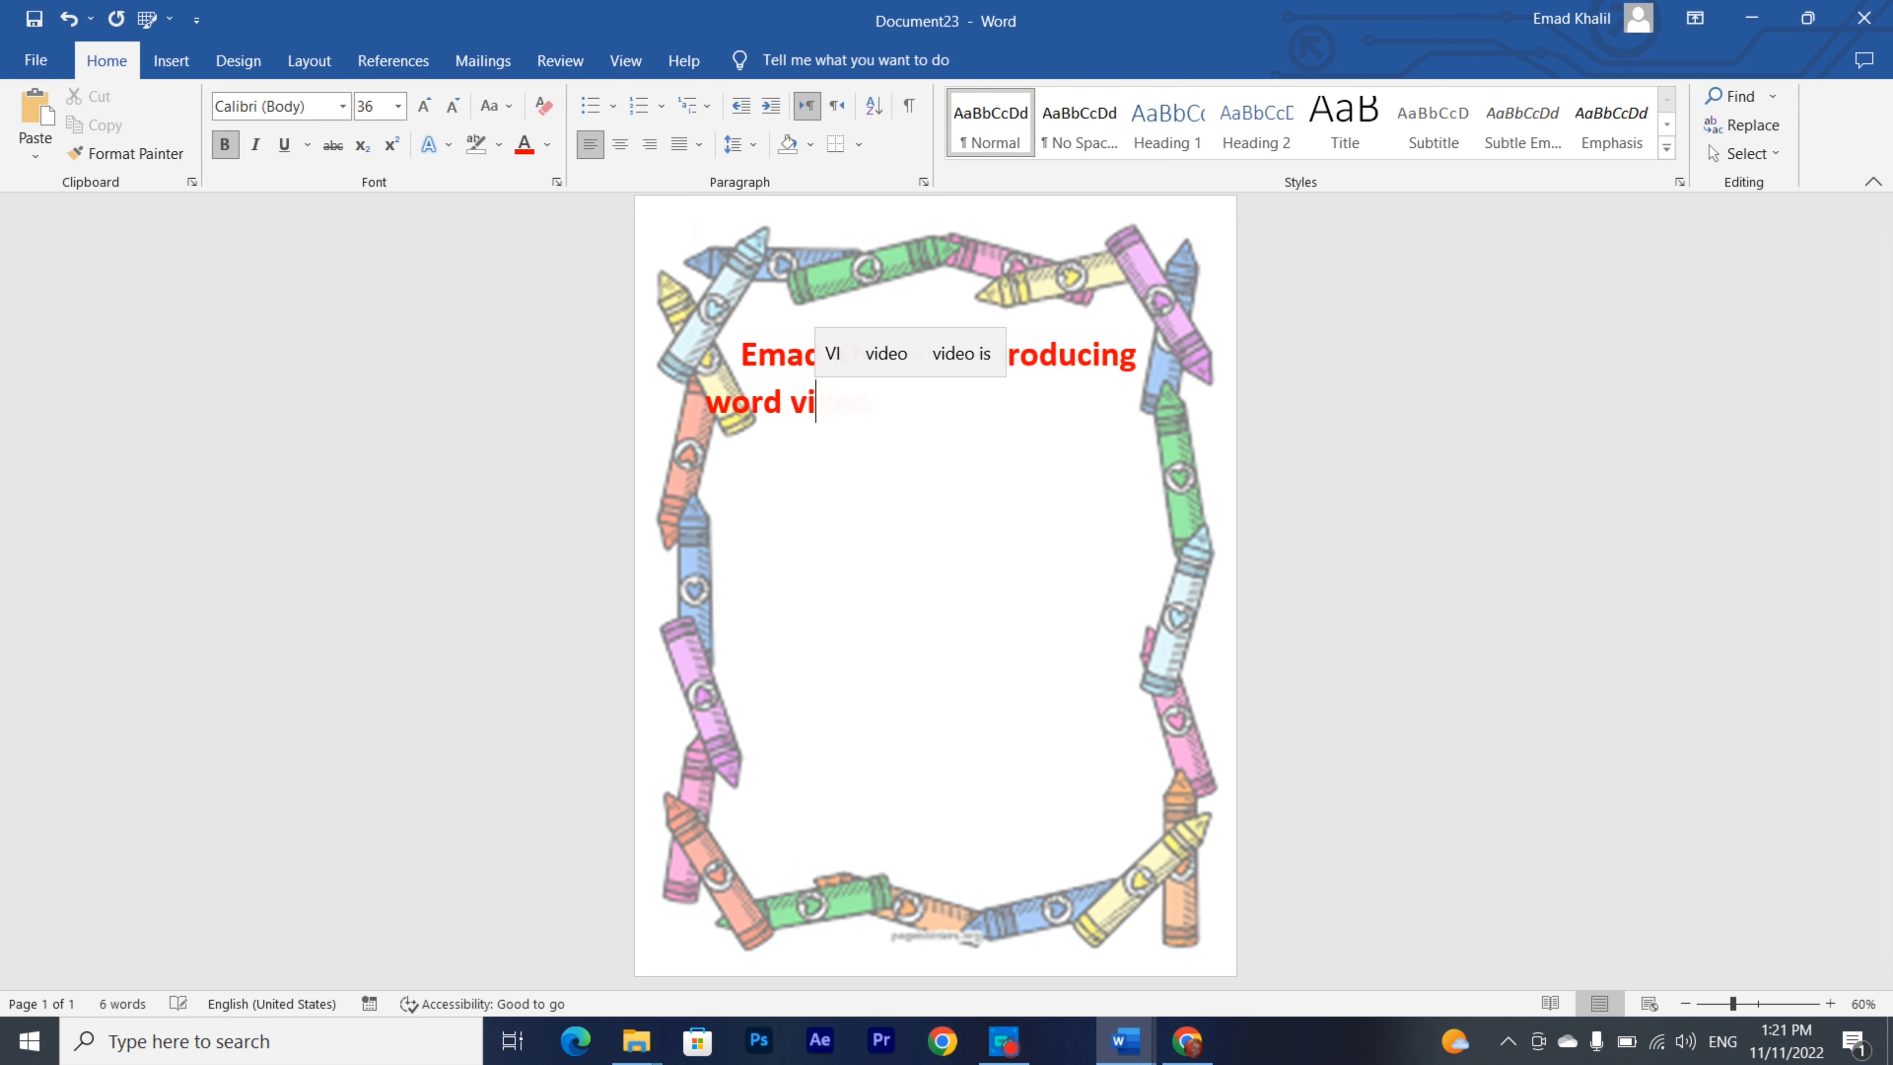
{"action": "type", "text": "deo"}
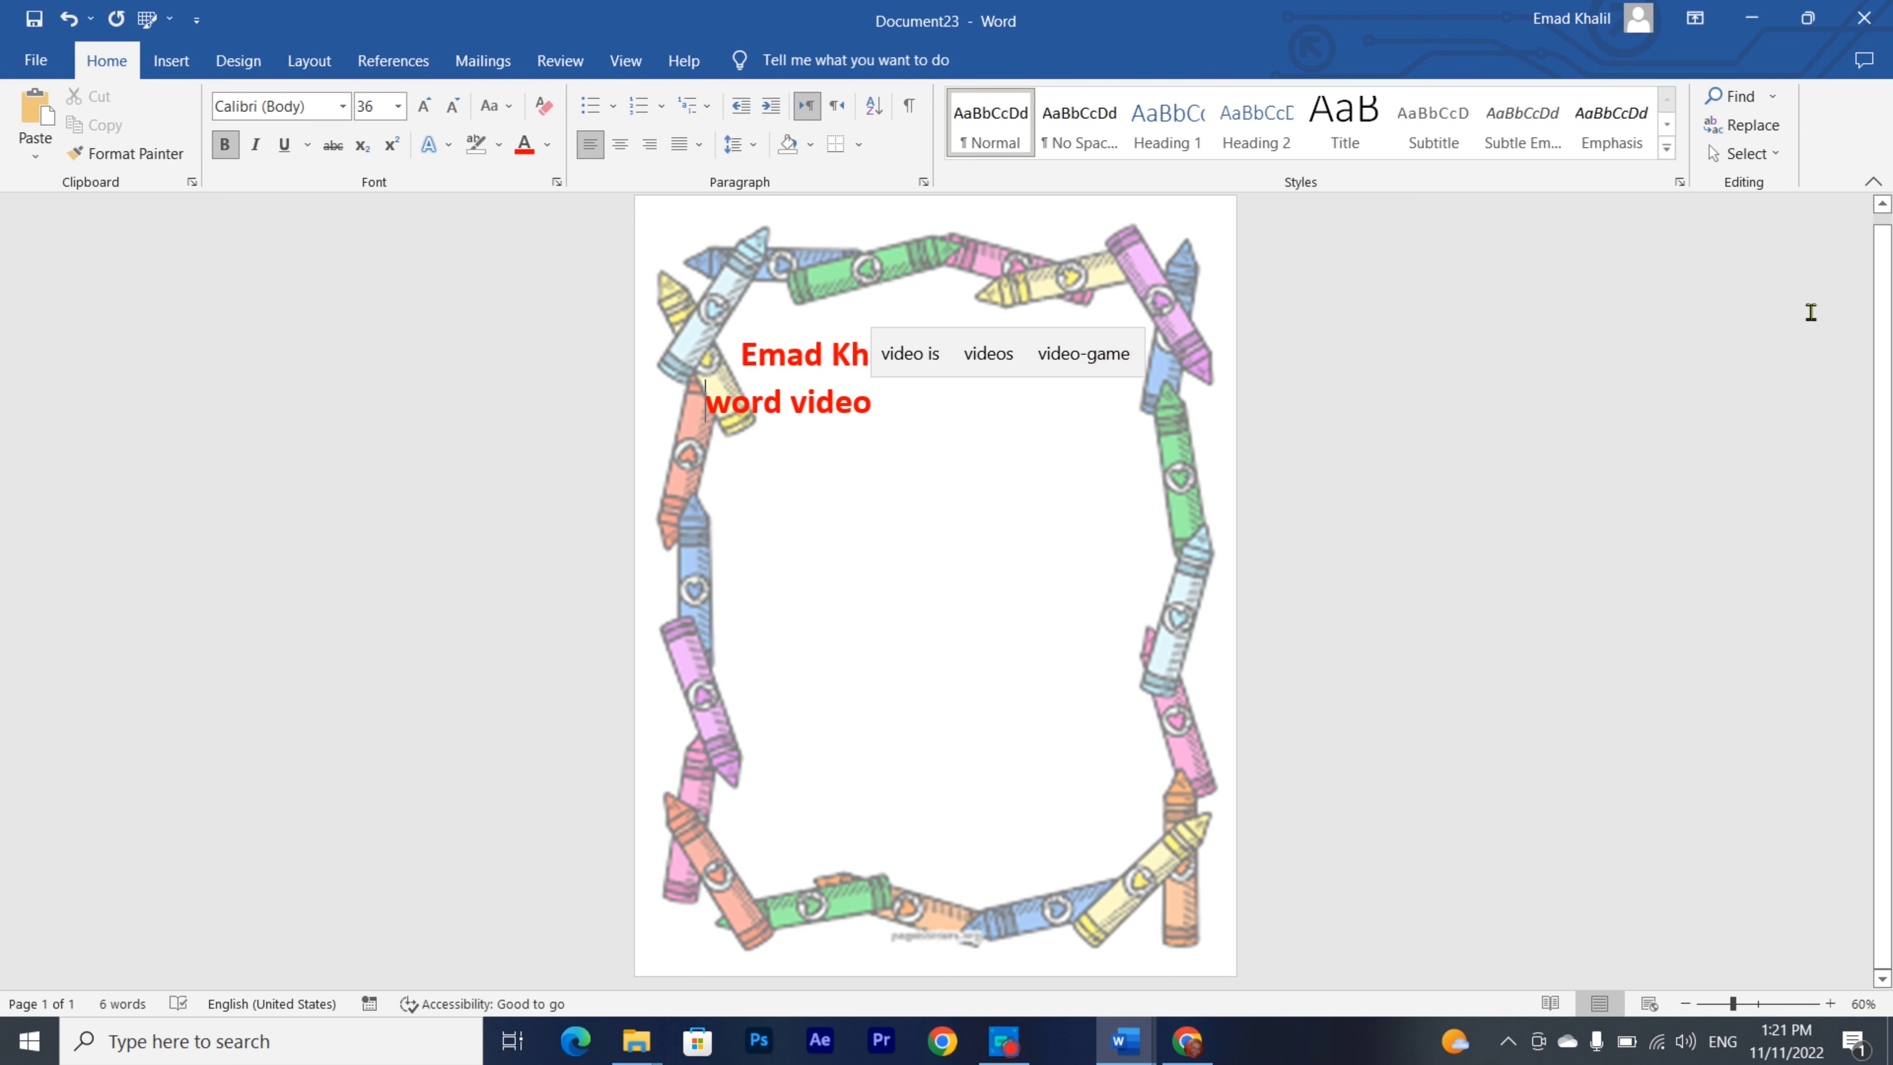
{"action": "key", "text": "Tab"}
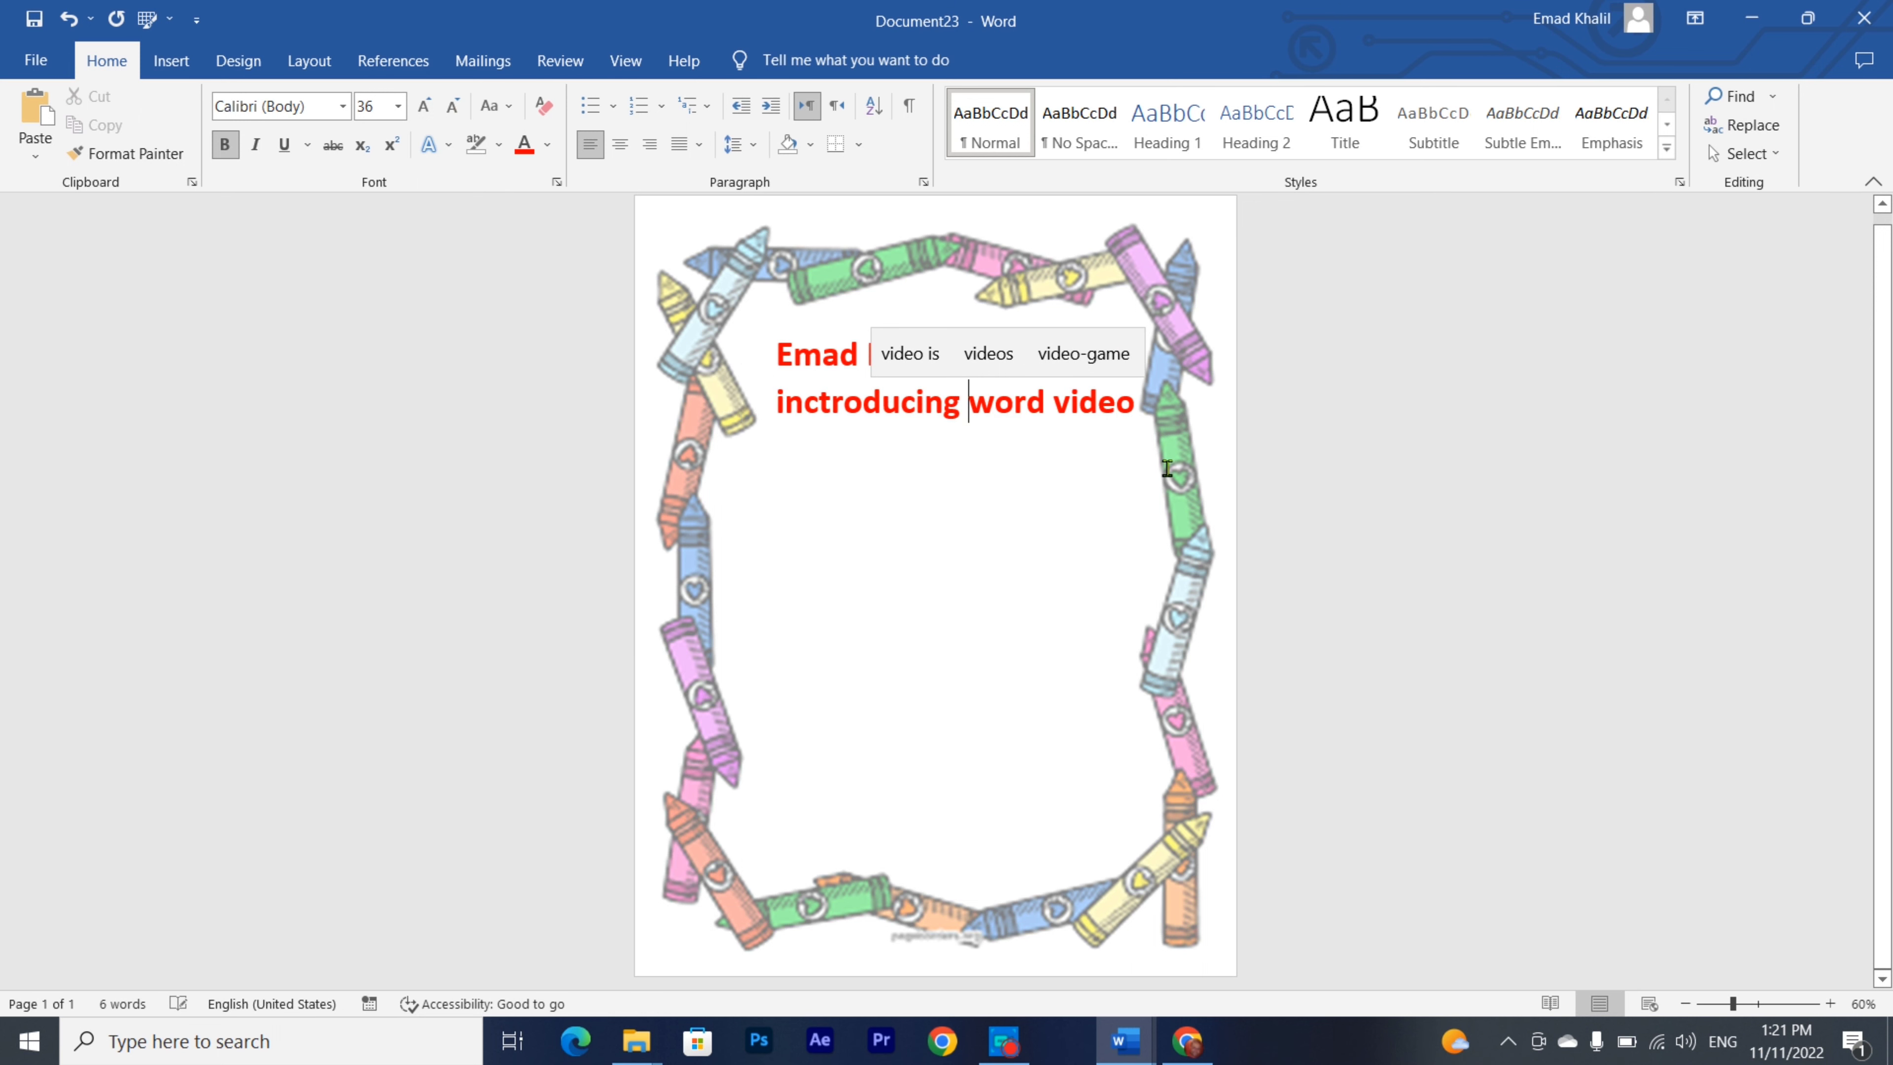
{"action": "key", "text": "End"}
{"action": "left_click", "coordinate": [891, 574]}
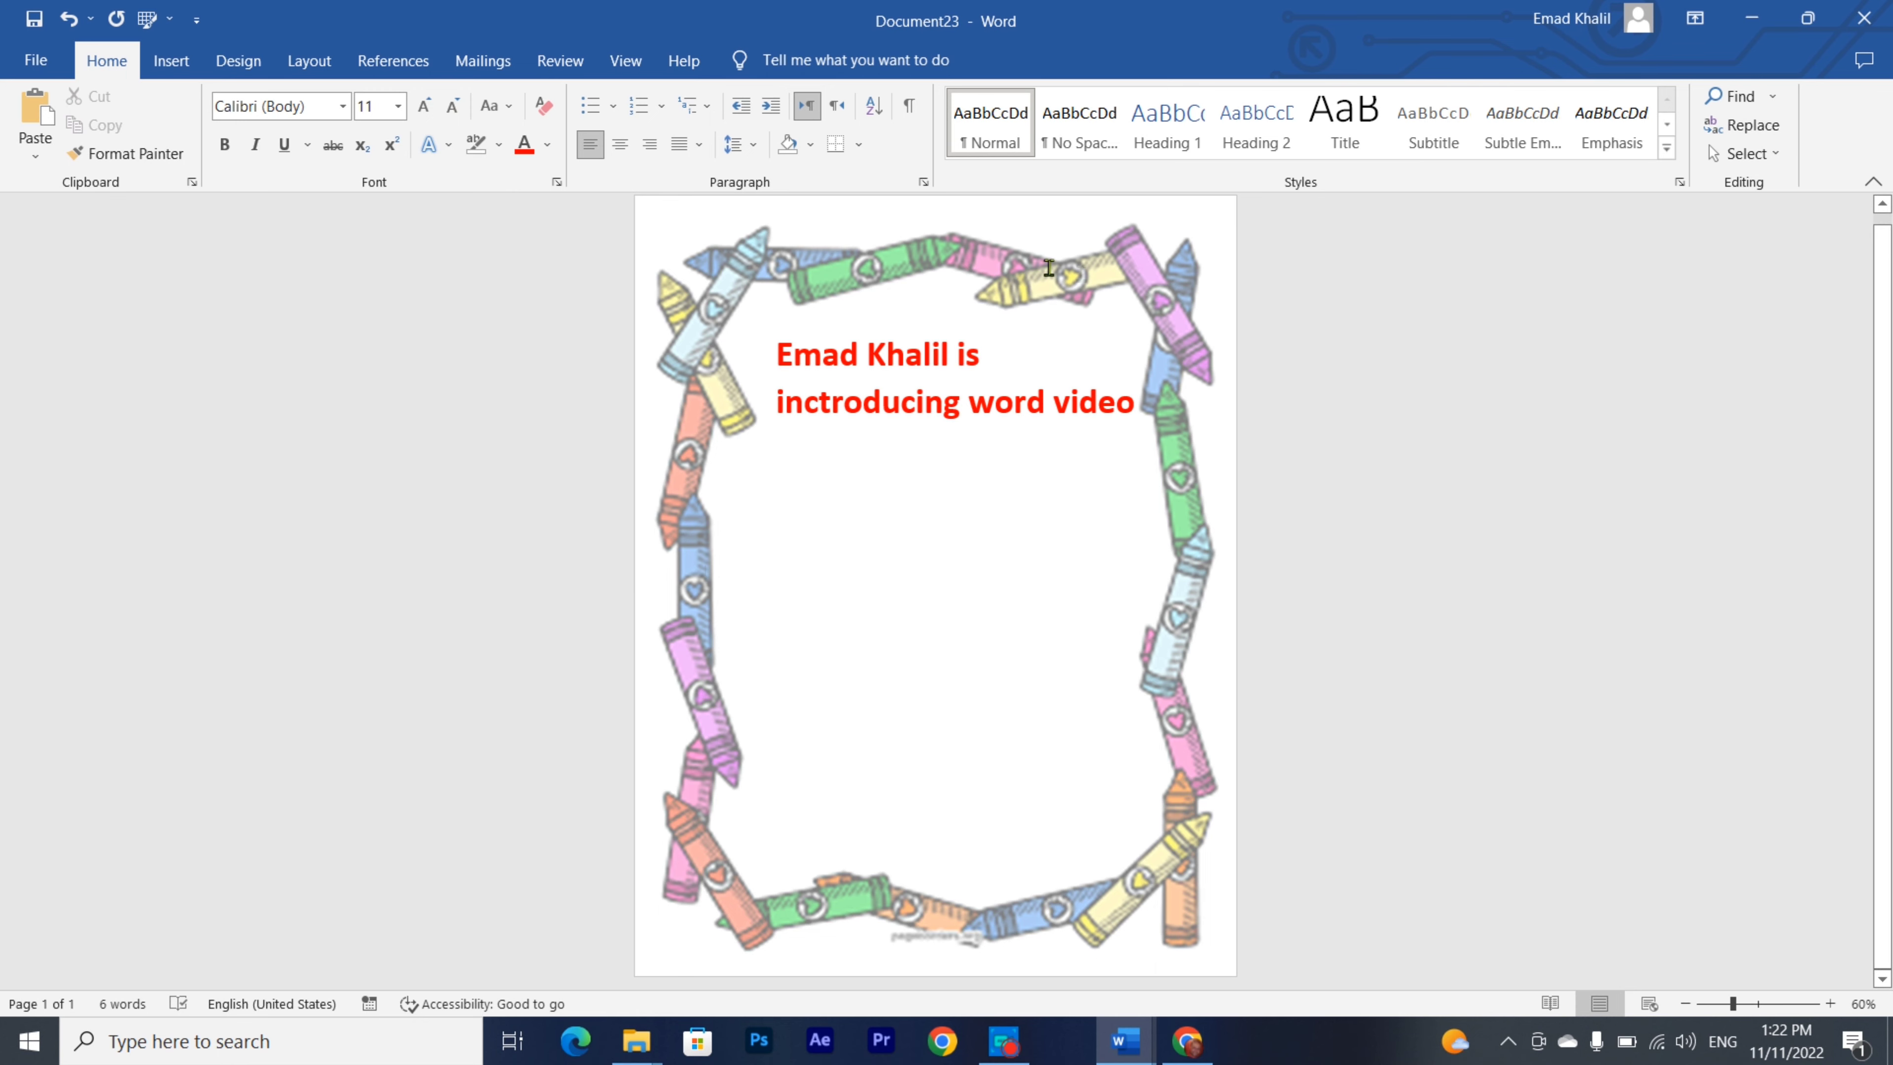
- Copy the crayon border out of the header, delete it there, and paste it into the page body
{"action": "double_click", "coordinate": [973, 218]}
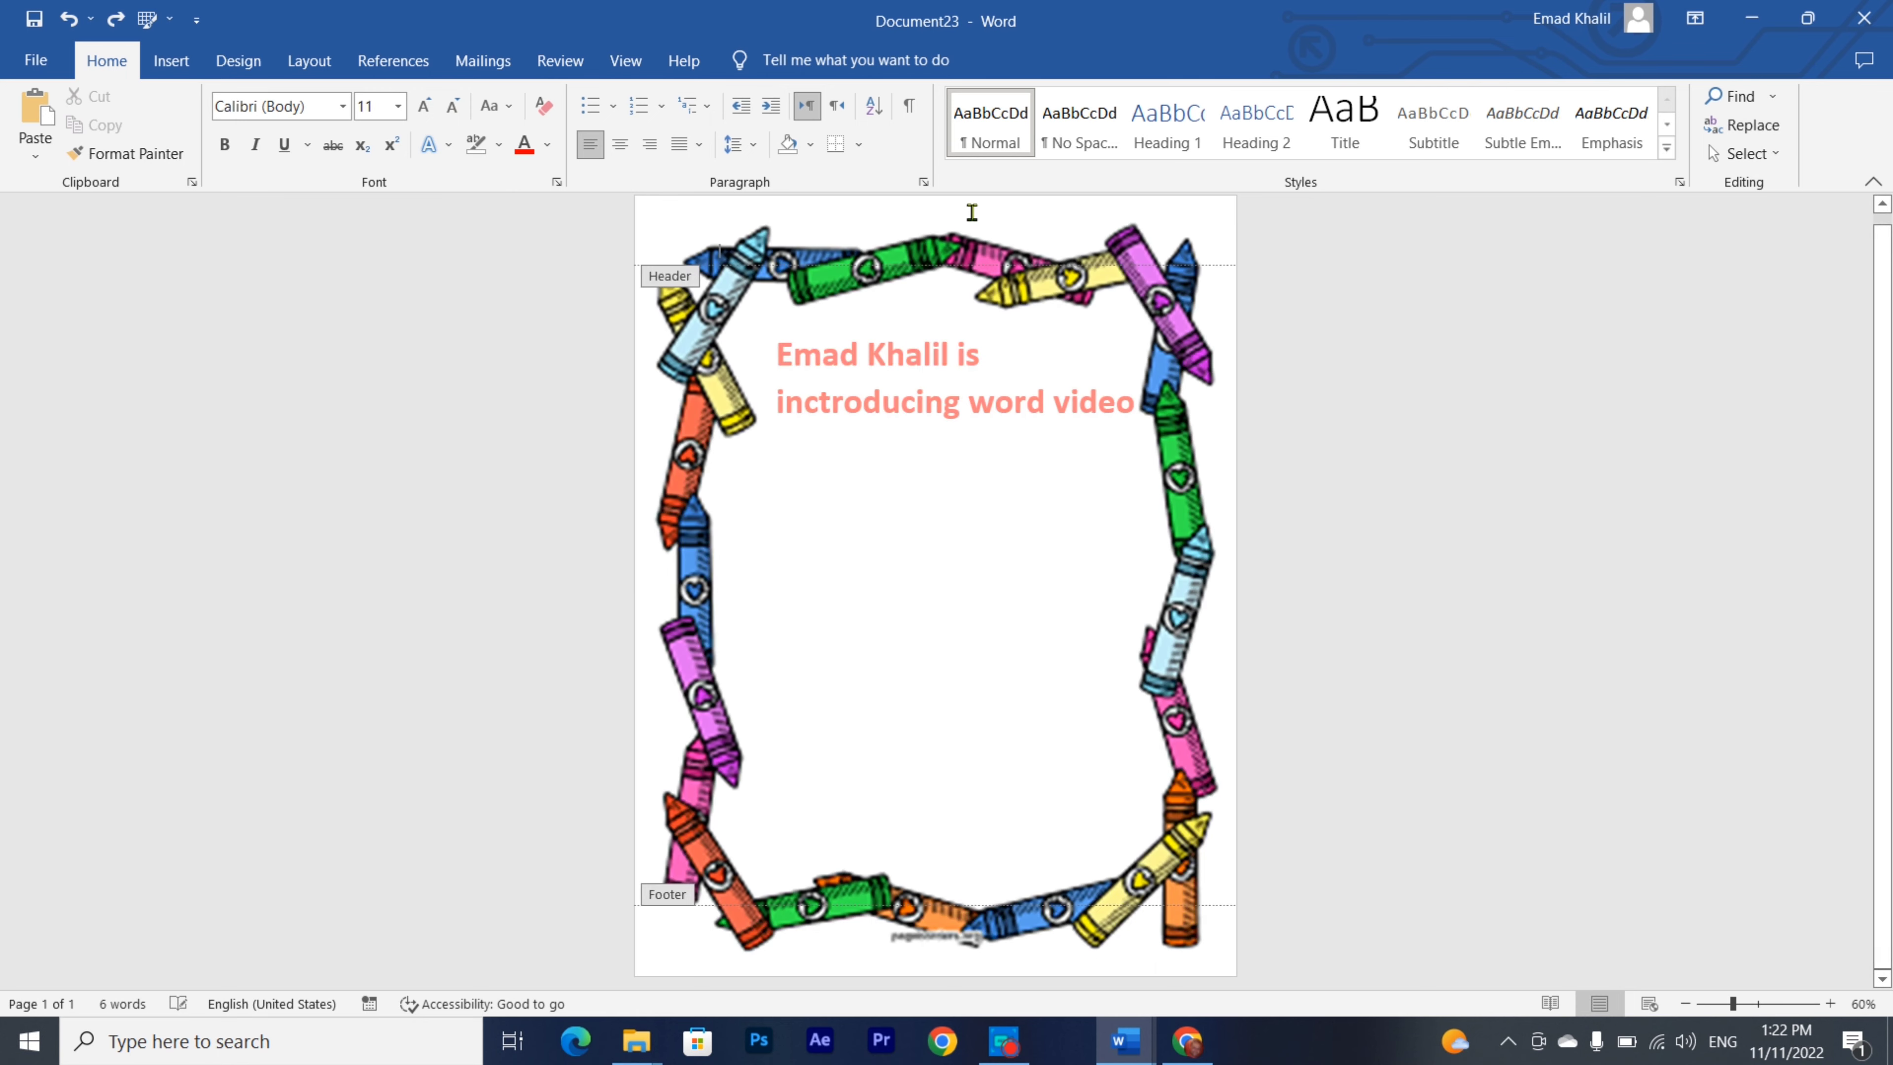
{"action": "left_click", "coordinate": [918, 265]}
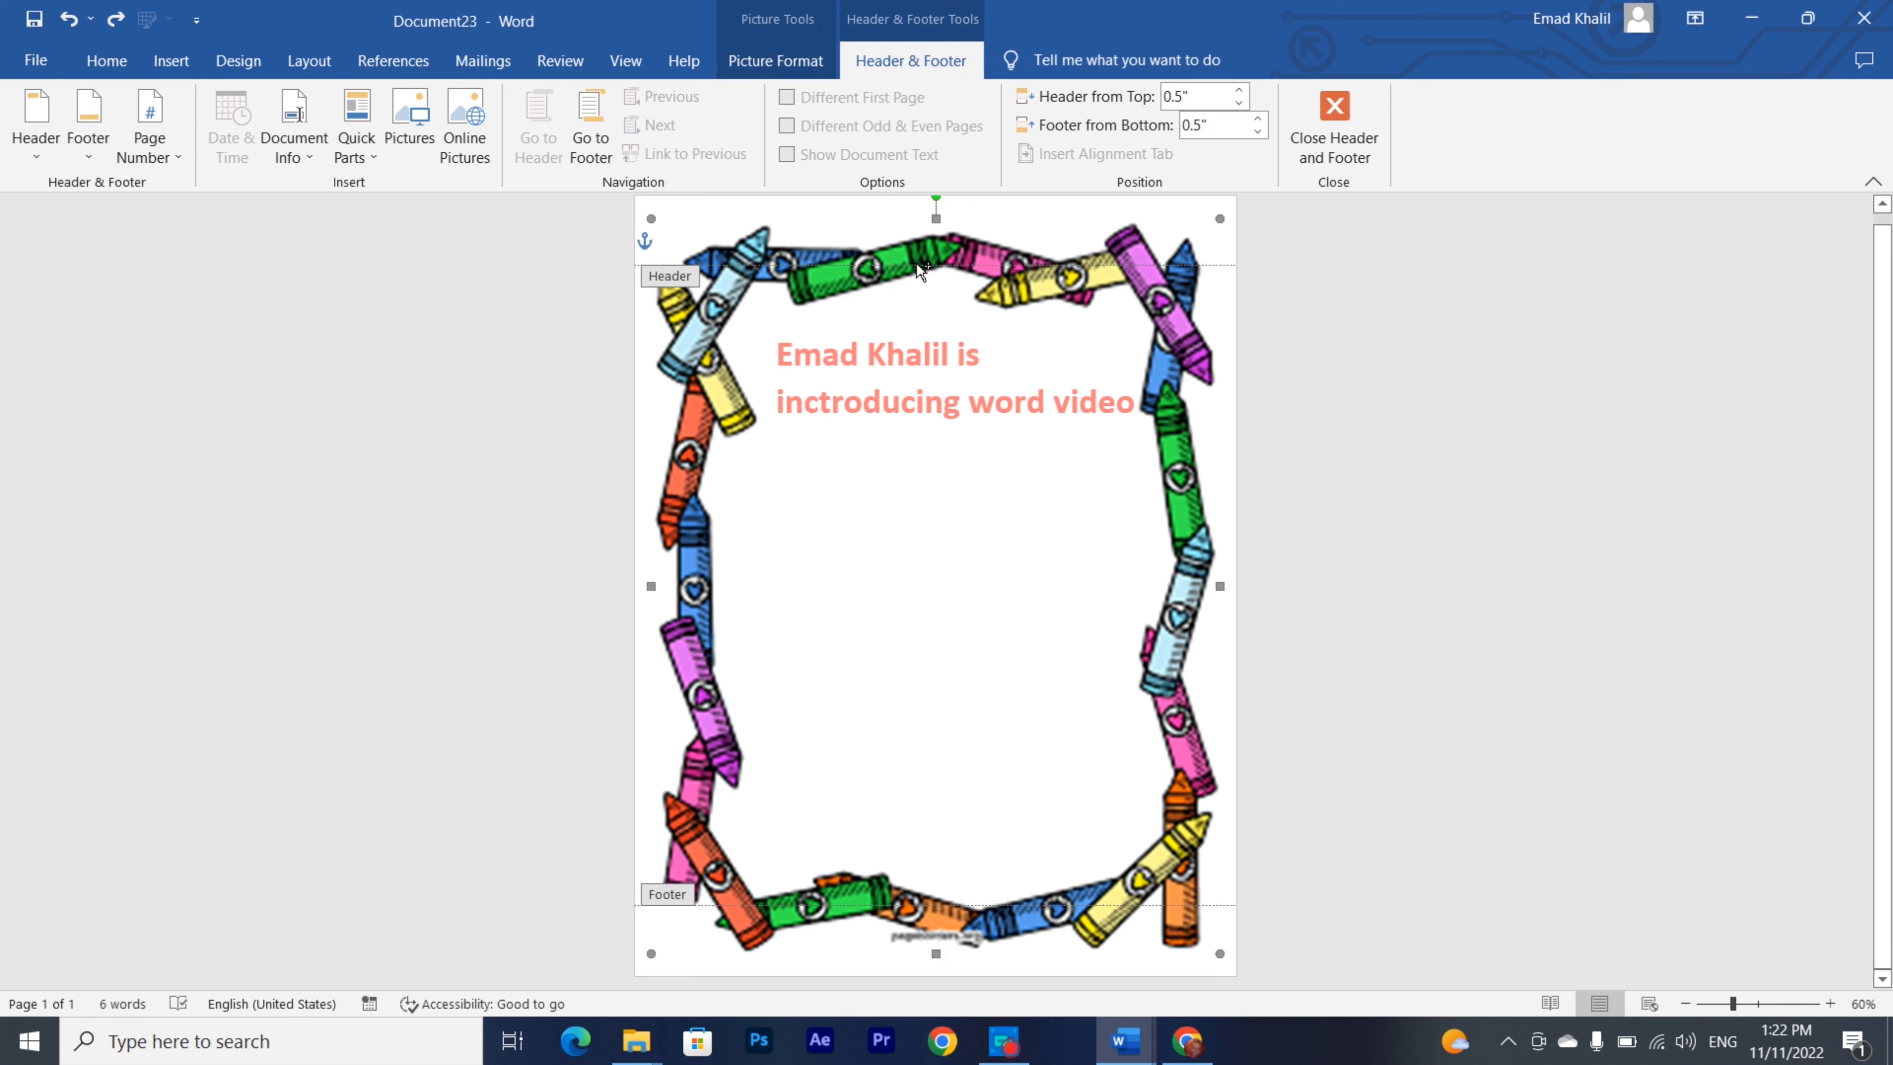
{"action": "key", "text": "ctrl+c"}
{"action": "key", "text": "Delete"}
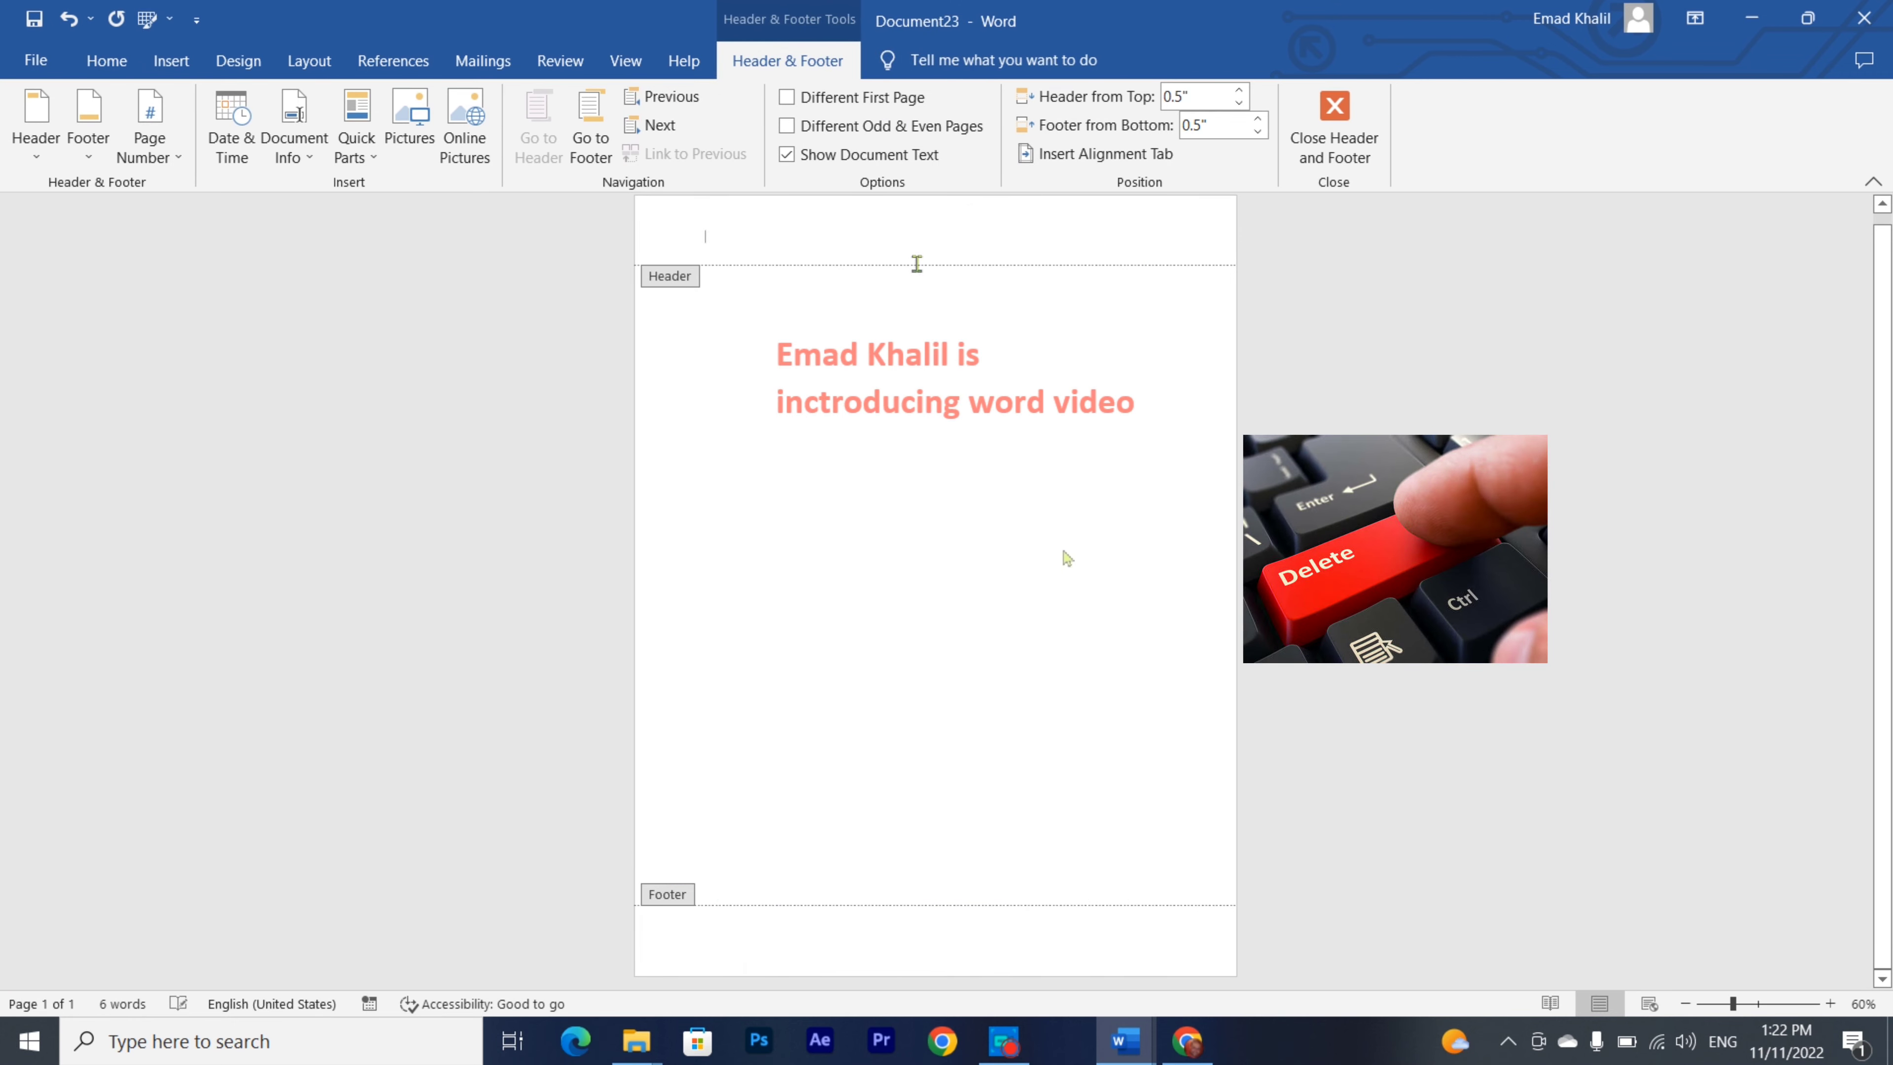
{"action": "left_click", "coordinate": [1334, 112]}
{"action": "key", "text": "ctrl+v"}
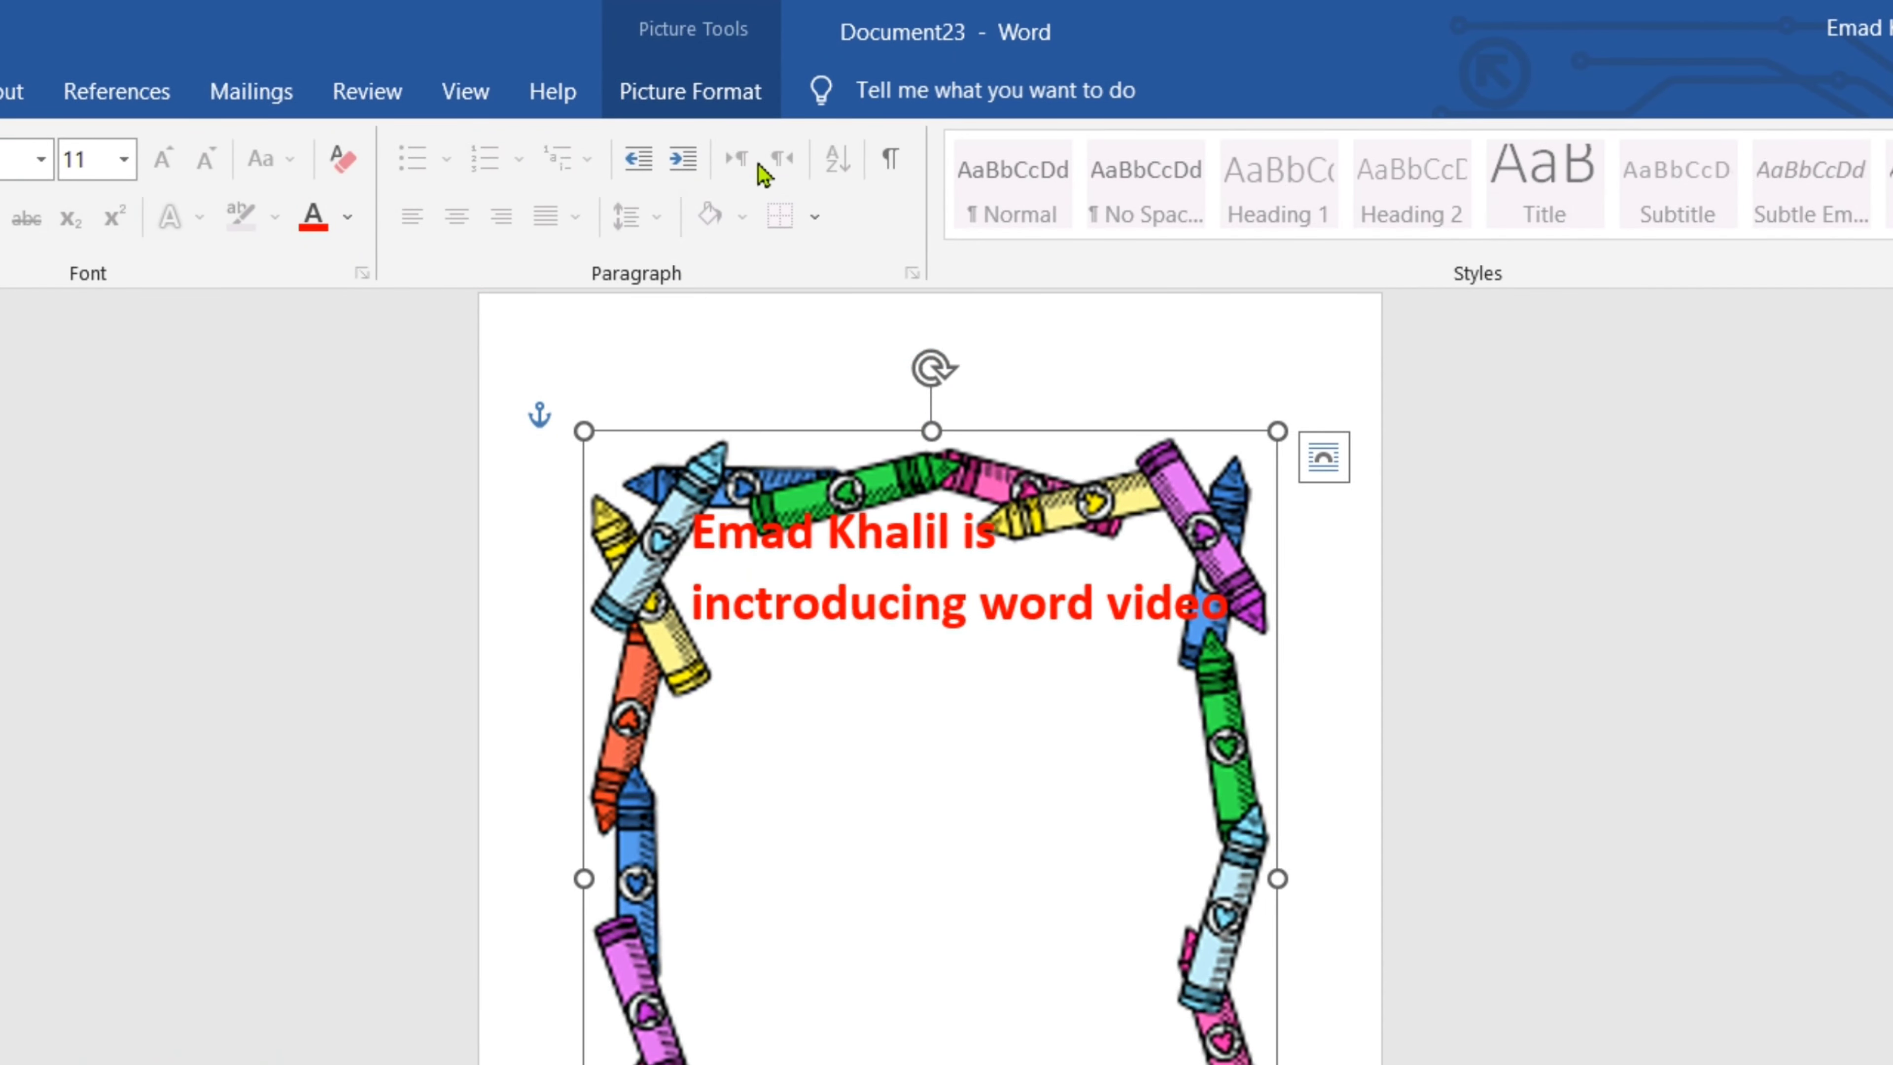
- Set the crayon frame Behind Text and enlarge it to 10.96" by 8.5"
{"action": "left_click", "coordinate": [690, 91]}
{"action": "left_click", "coordinate": [1502, 237]}
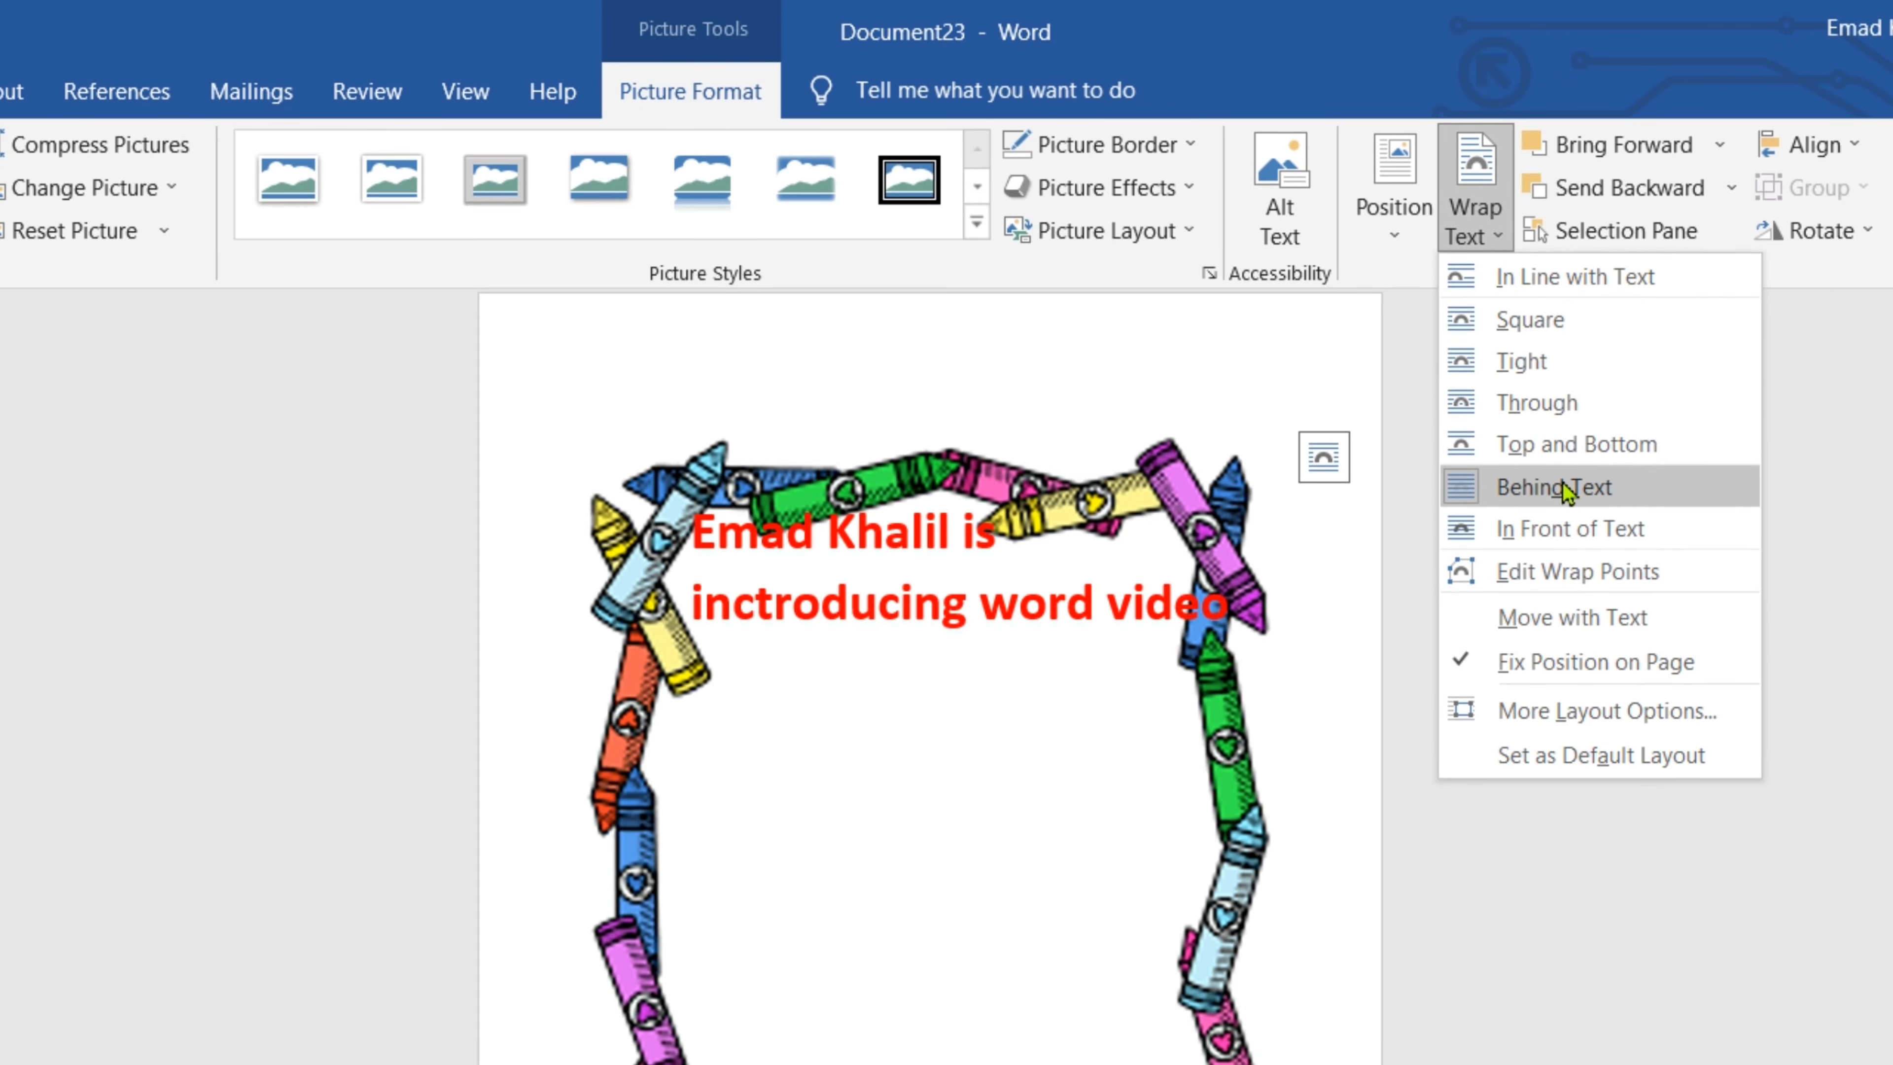
{"action": "left_click", "coordinate": [1568, 489]}
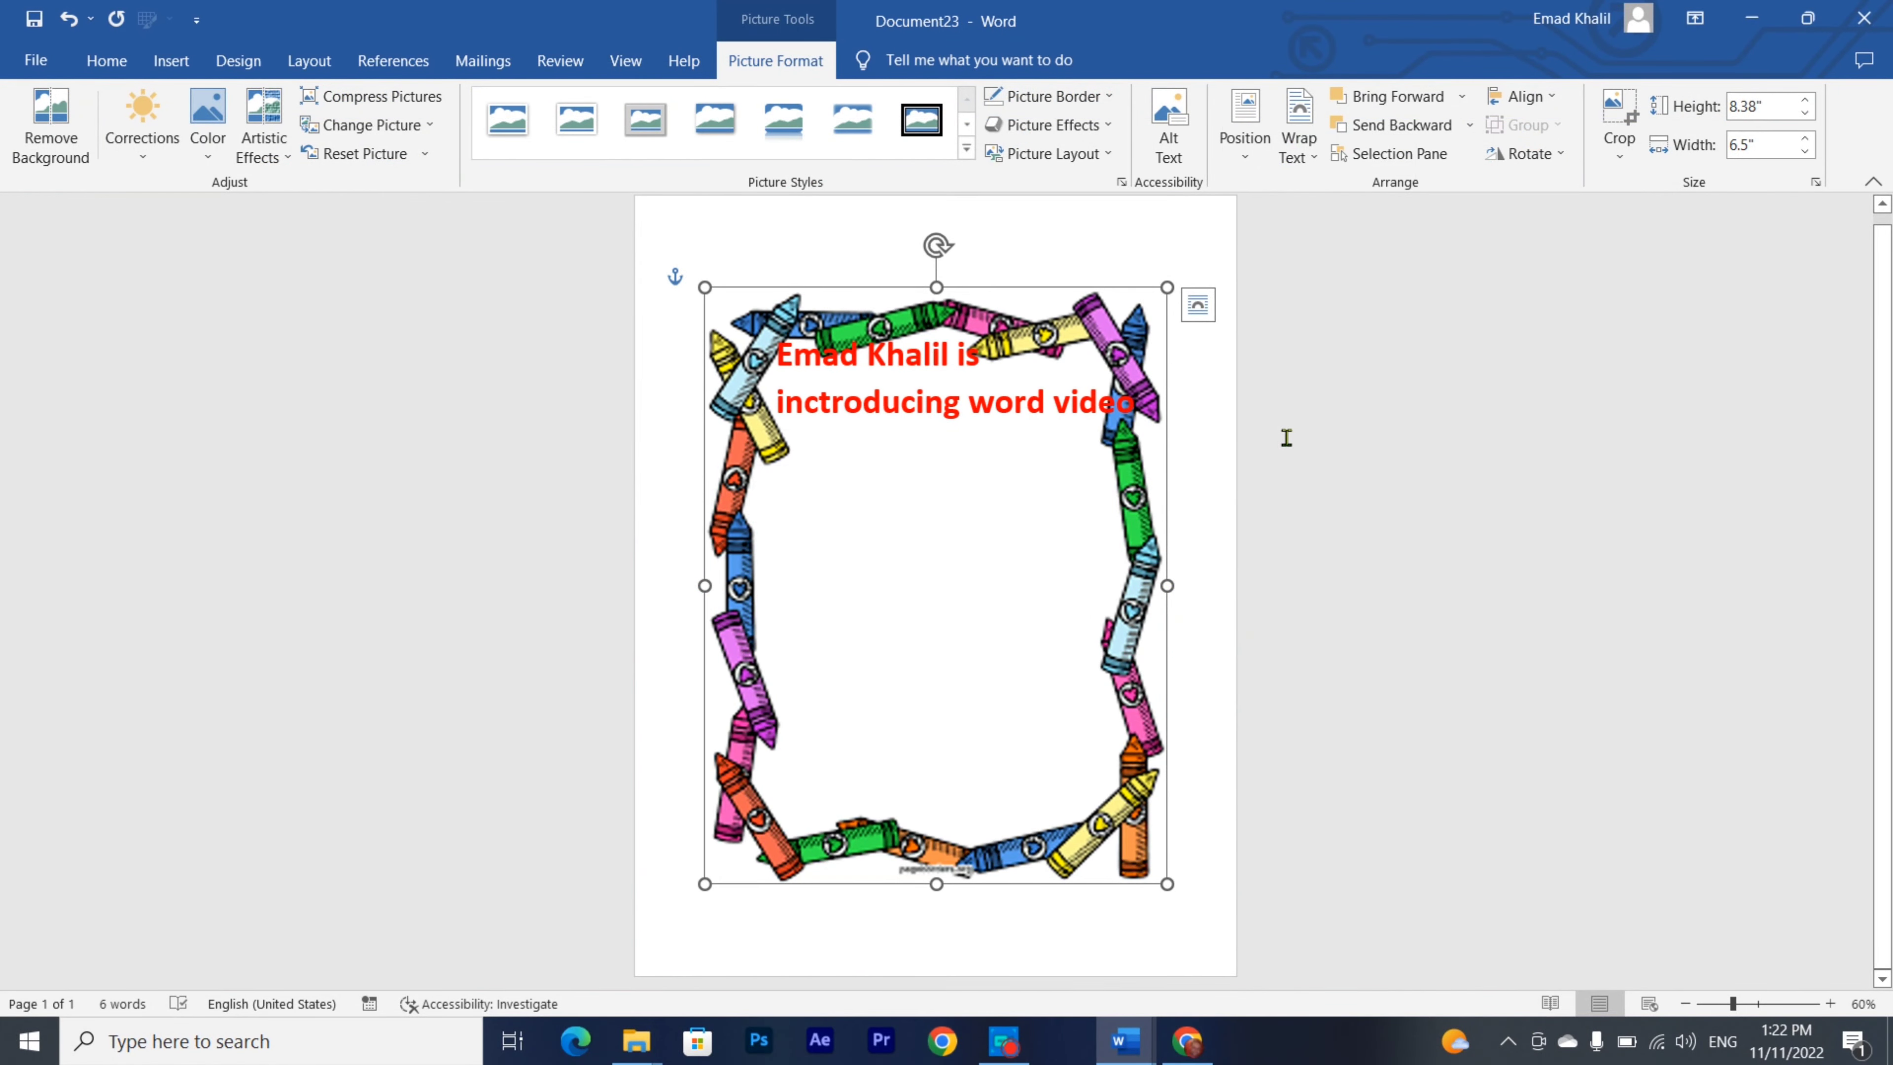
{"action": "mouse_move", "coordinate": [1168, 281]}
{"action": "left_mouse_down"}
{"action": "mouse_move", "coordinate": [1207, 203]}
{"action": "mouse_move", "coordinate": [1187, 218]}
{"action": "left_mouse_up"}
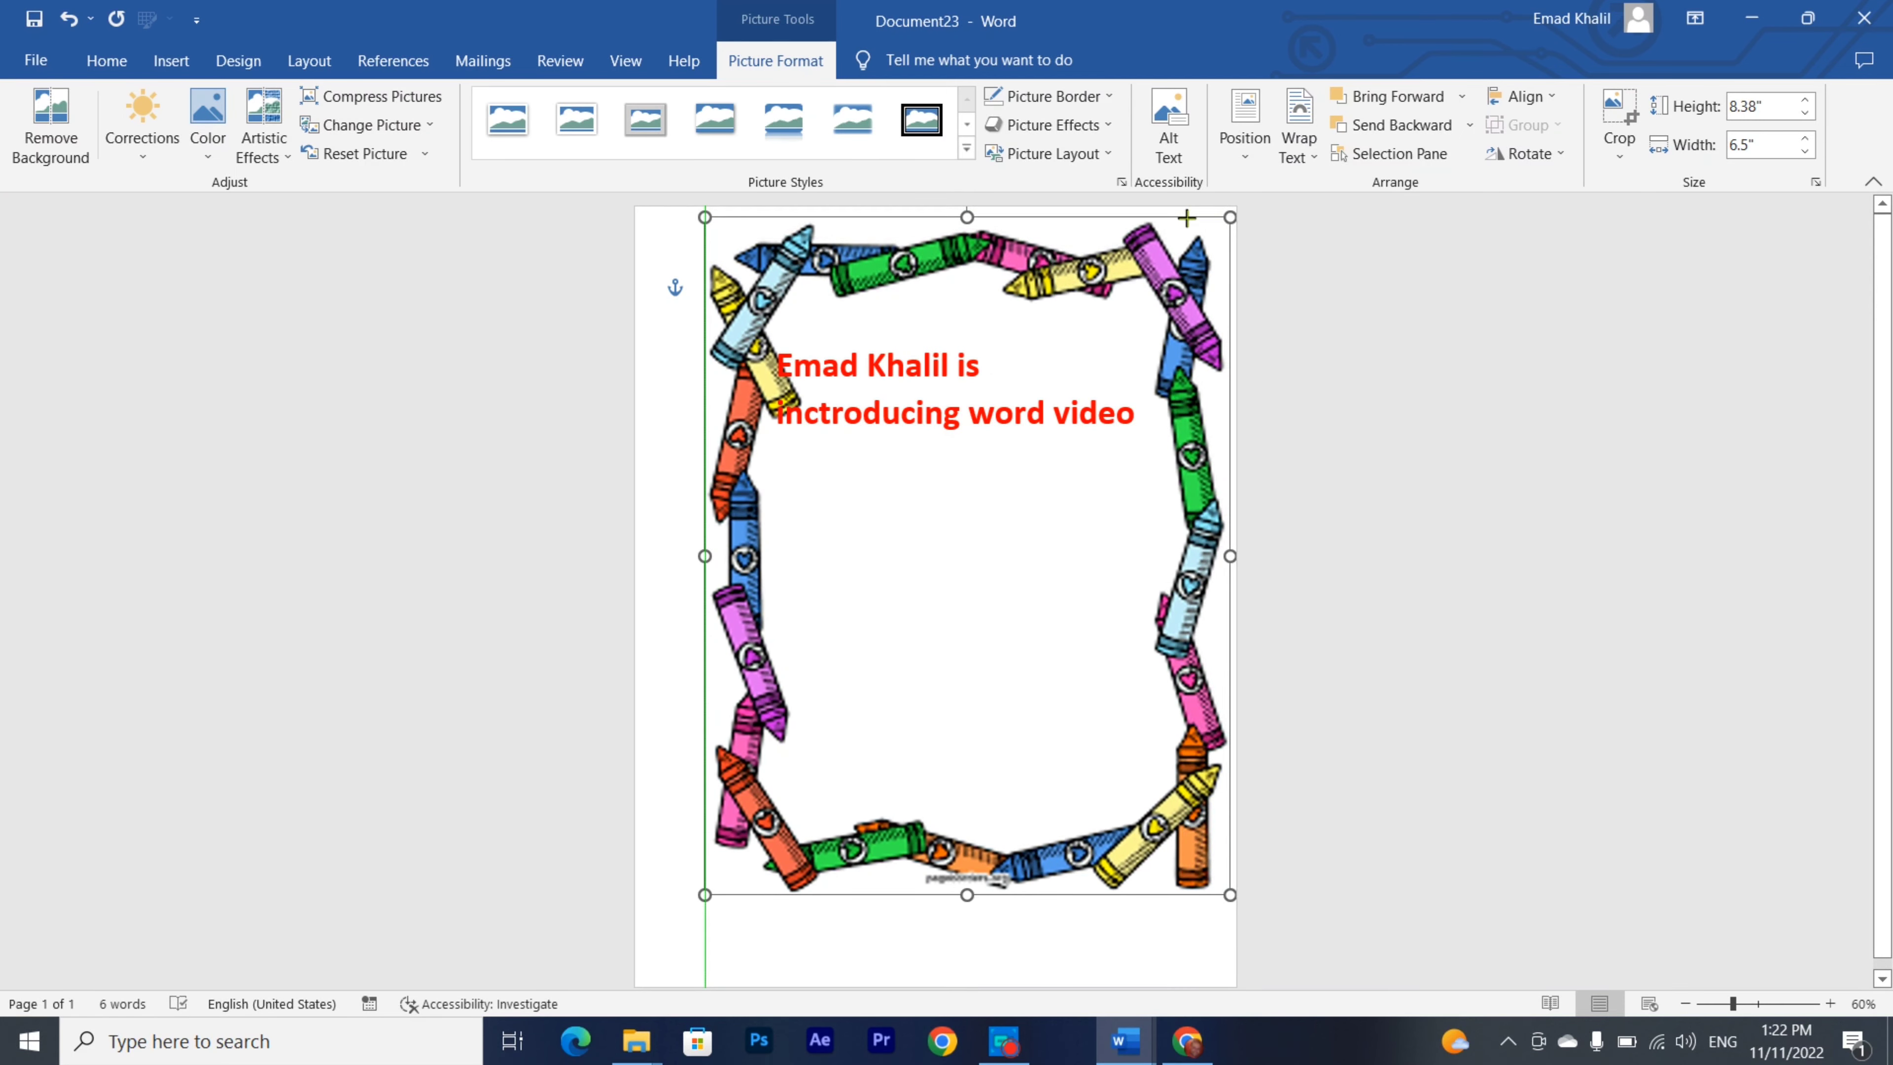
{"action": "key", "text": "ctrl+z"}
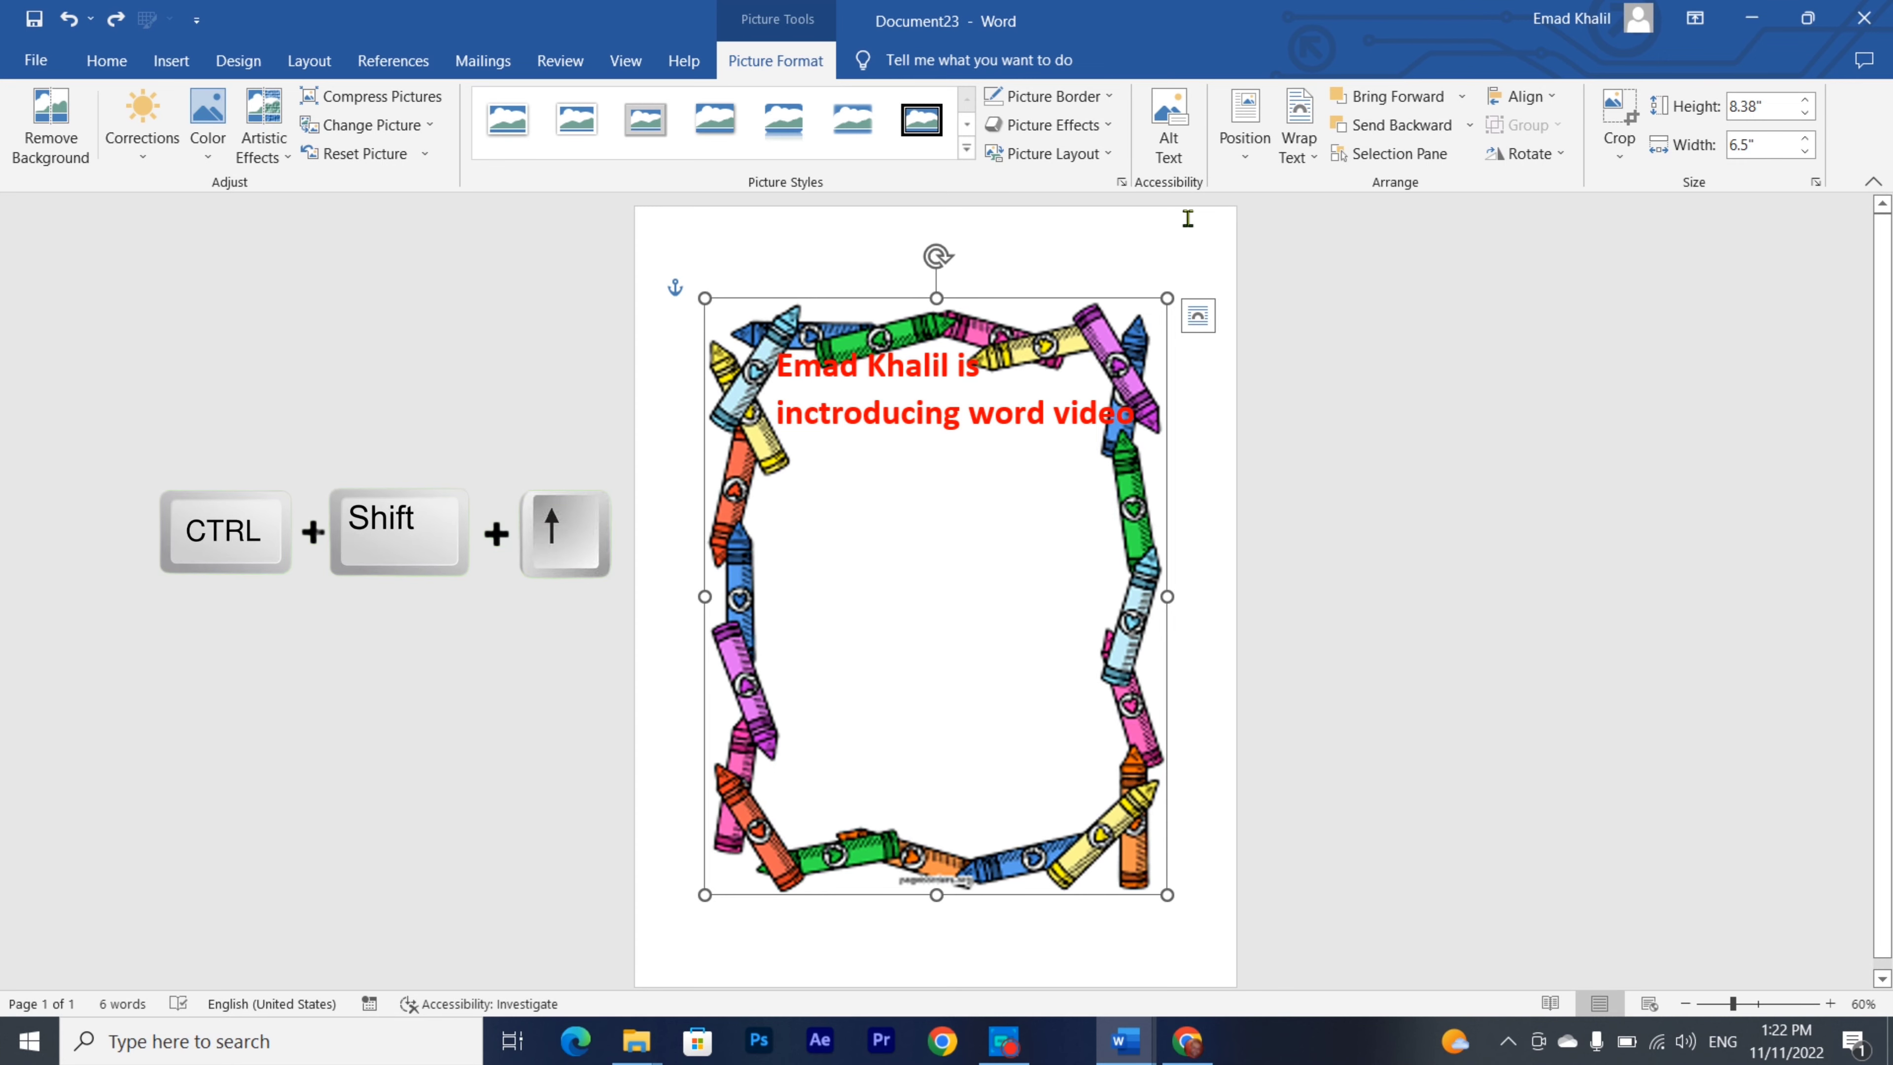
{"action": "key", "text": "ctrl+y"}
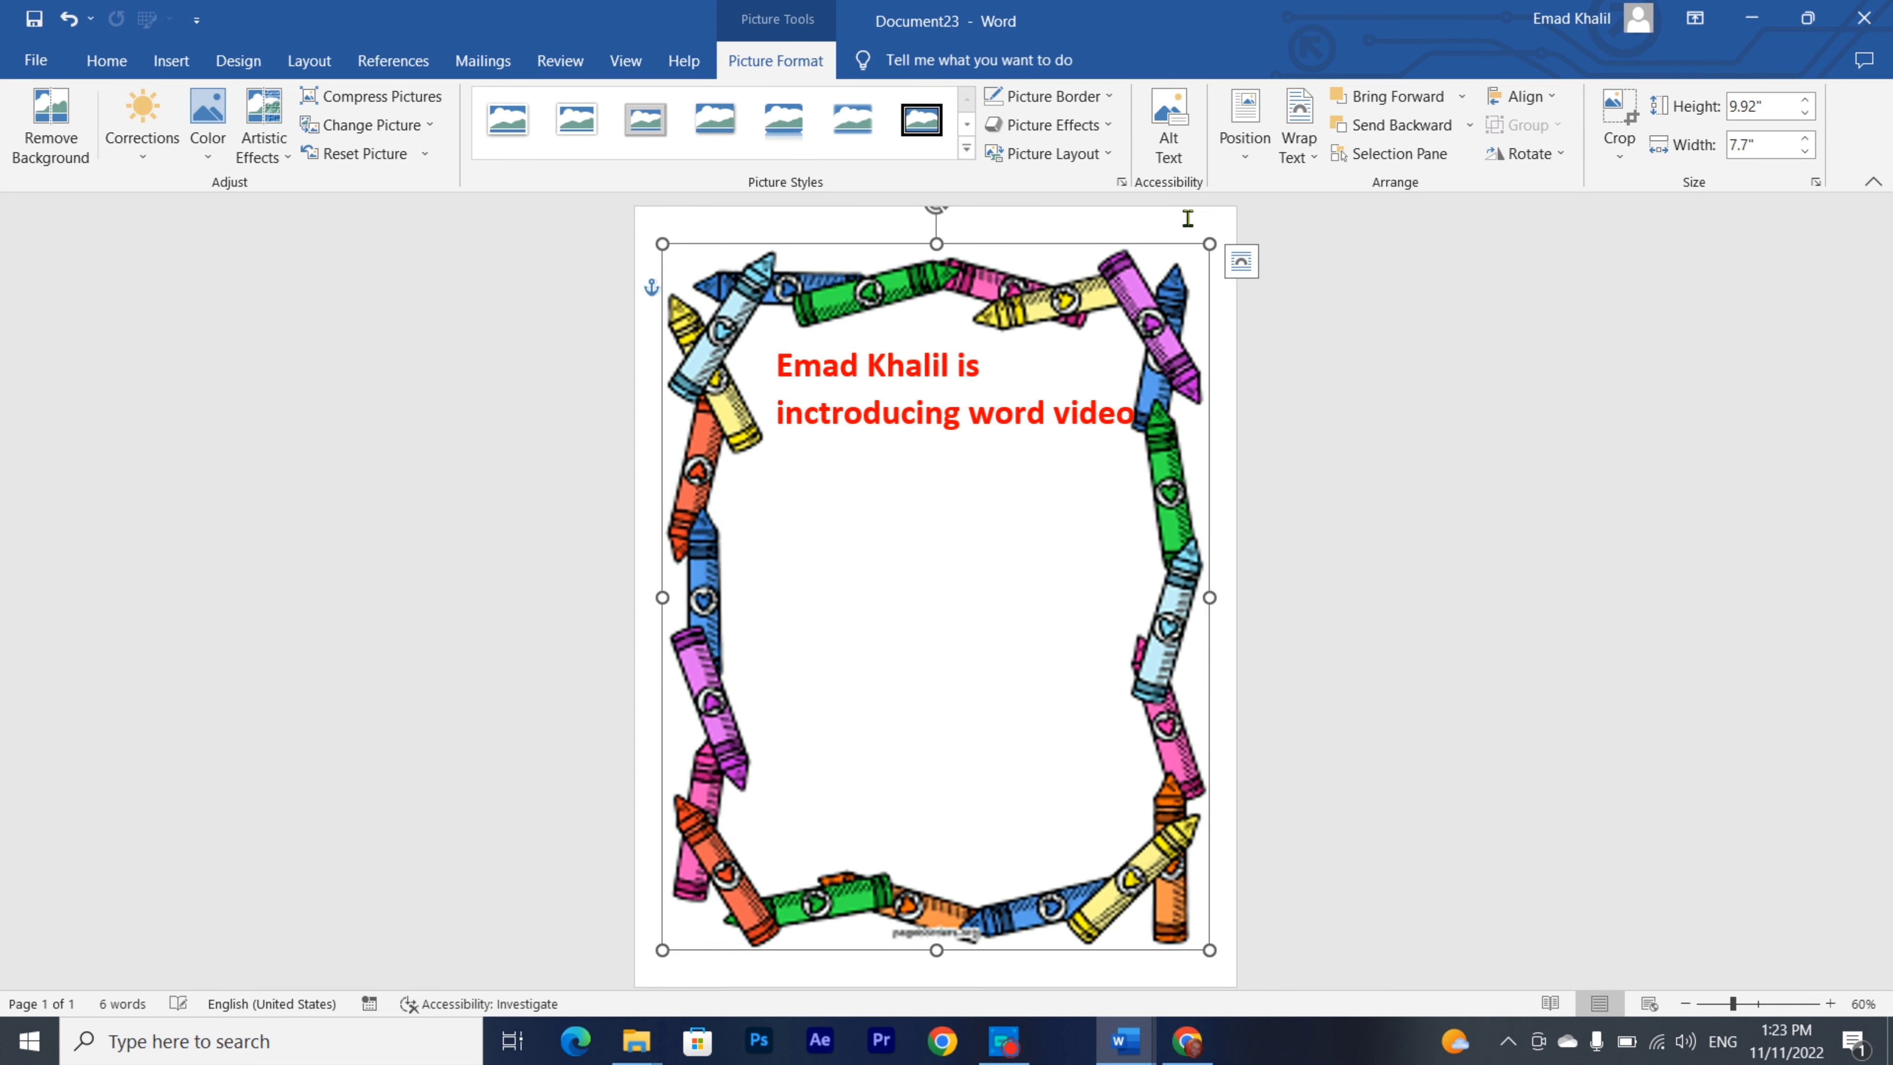
{"action": "left_click_drag", "start_coordinate": [1188, 218], "coordinate": [1194, 227]}
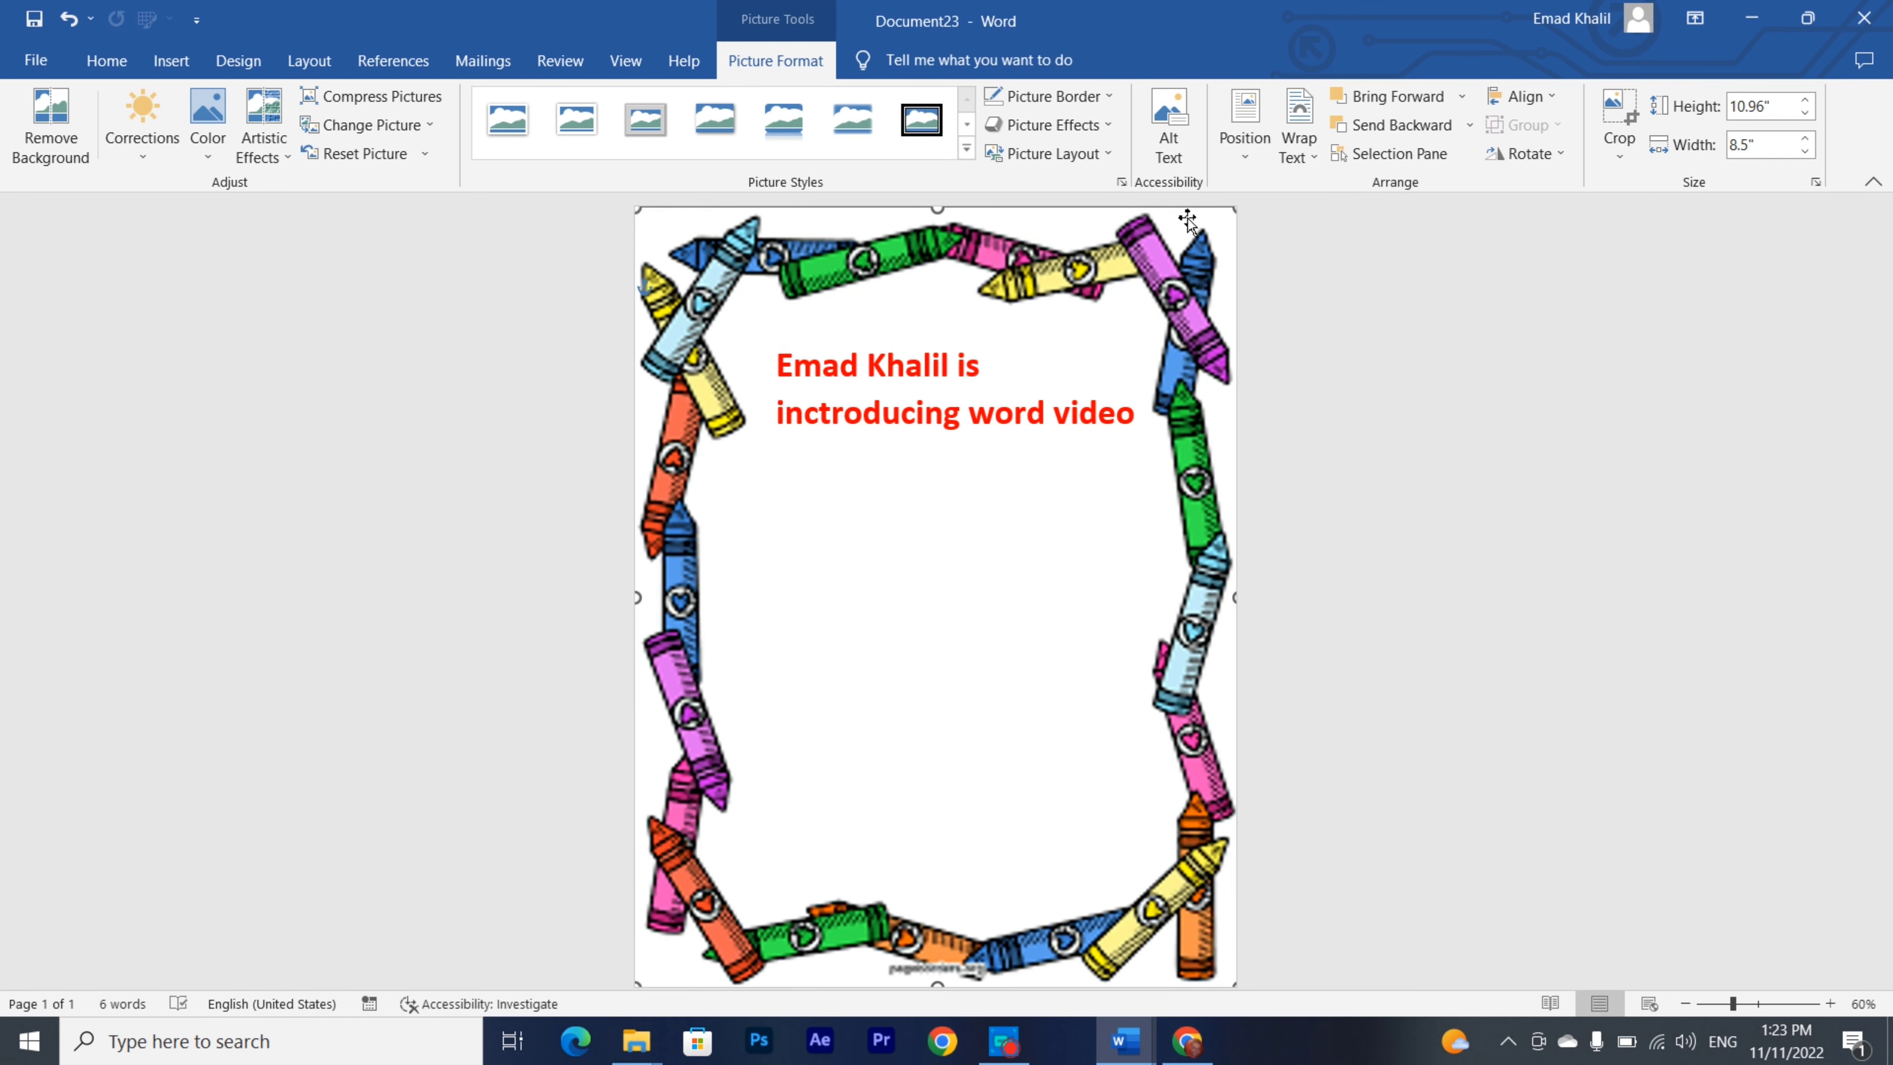
{"action": "left_click", "coordinate": [1495, 473]}
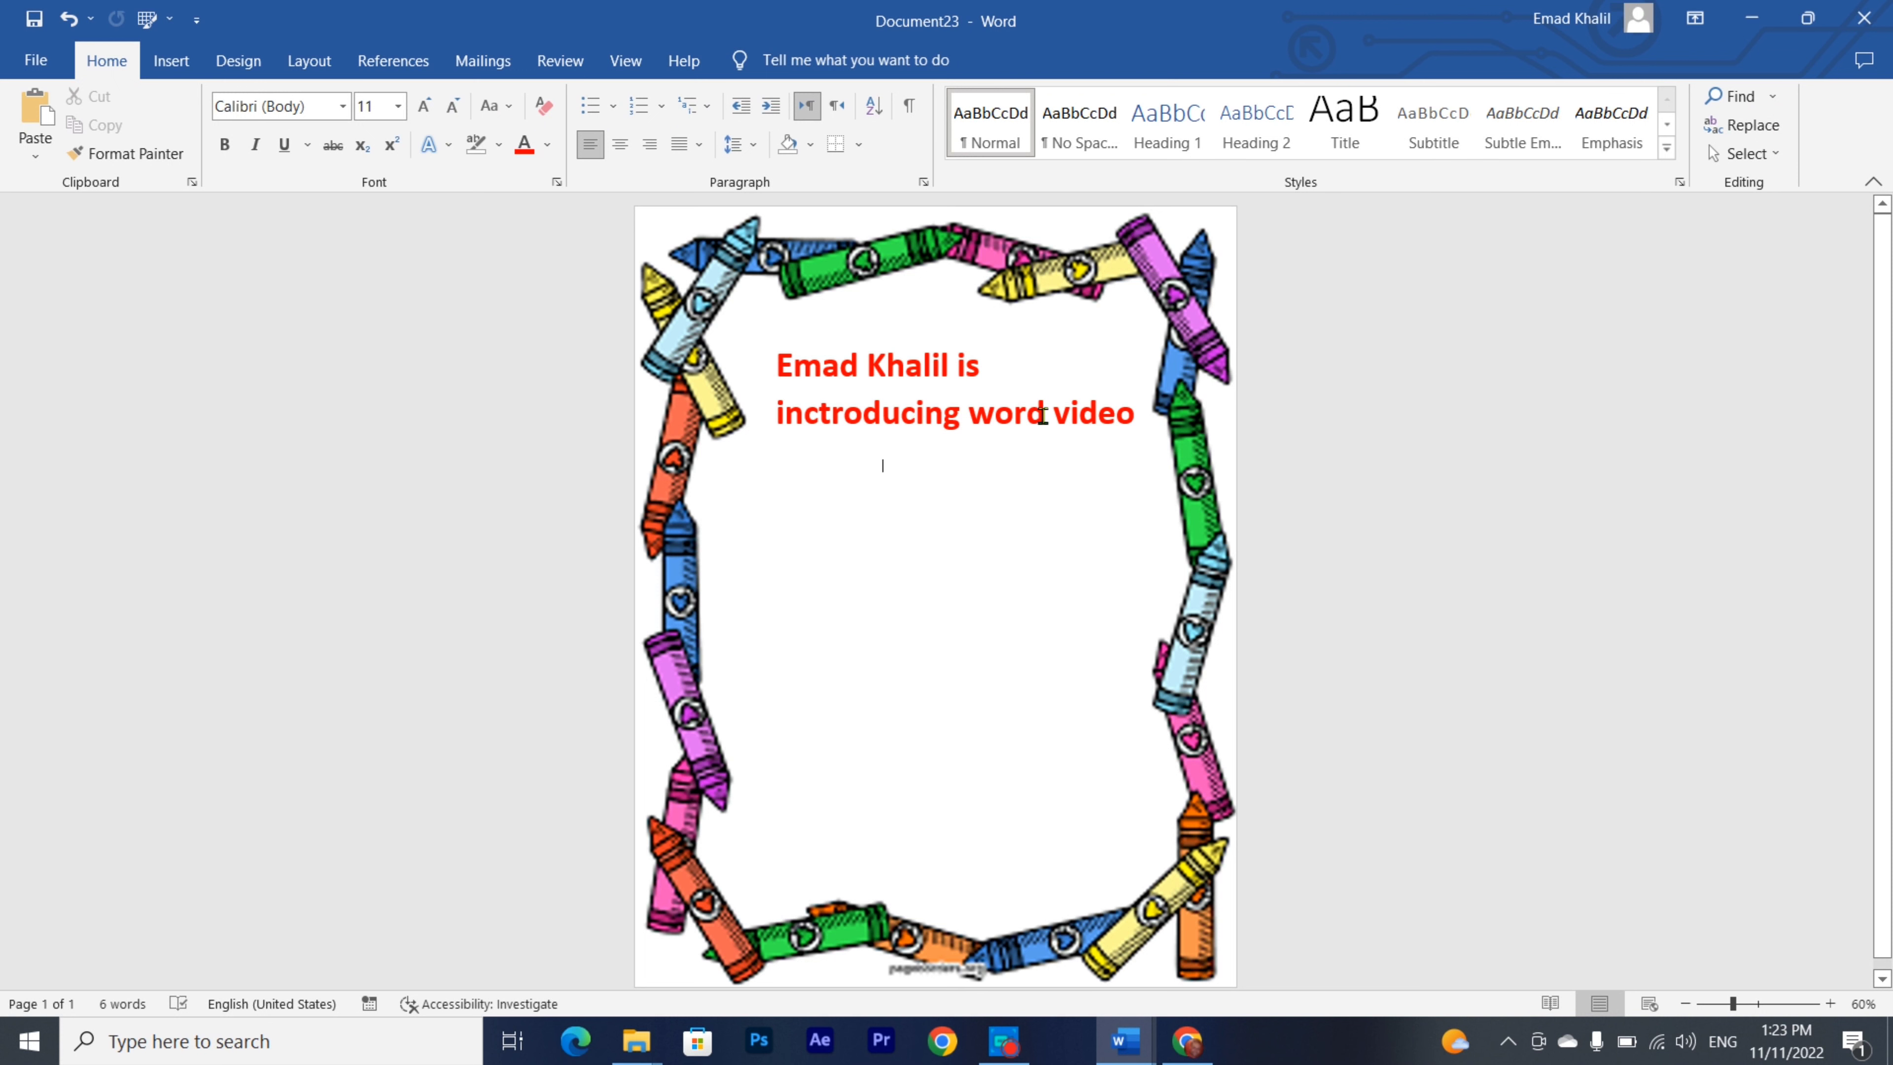
- Type the test line 'Djdjdjdj' under the heading
{"action": "type", "text": "Djdjdj"}
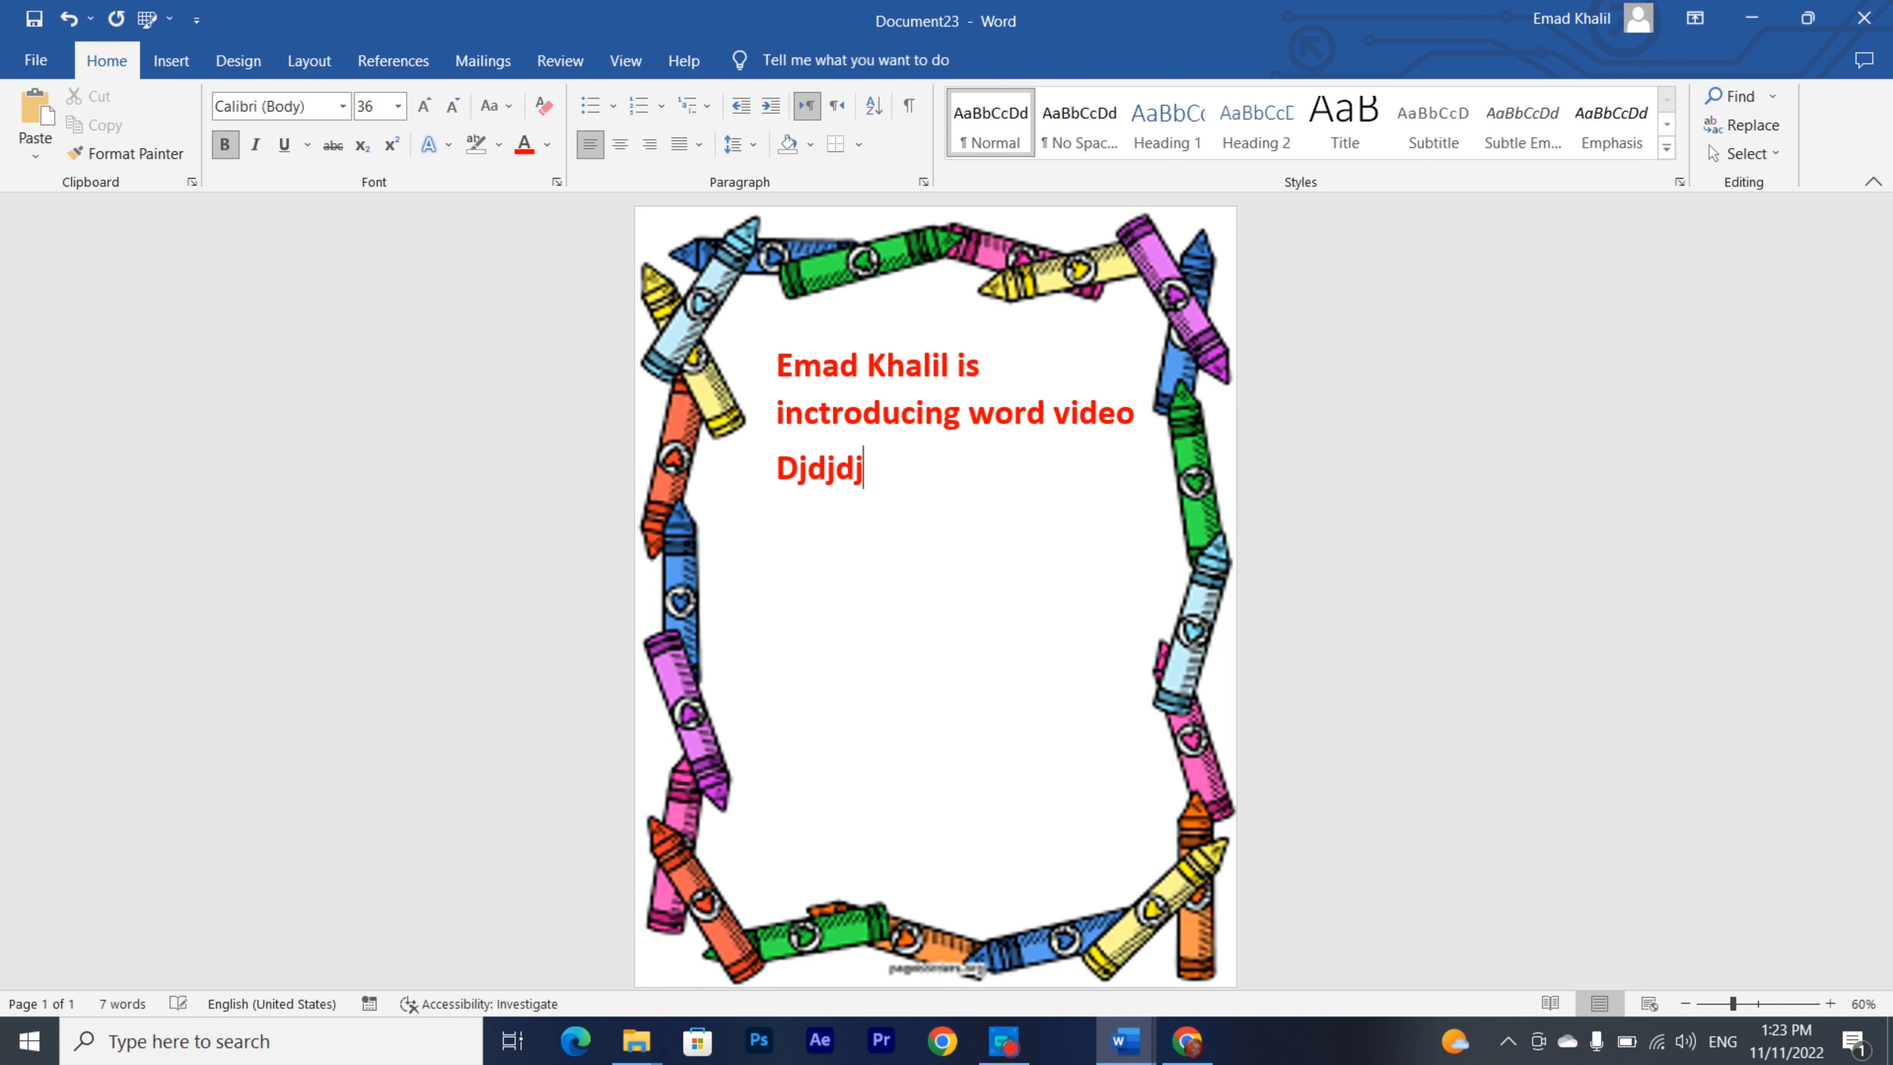
{"action": "type", "text": "dj"}
{"action": "left_click", "coordinate": [984, 250]}
{"action": "left_click", "coordinate": [1441, 279]}
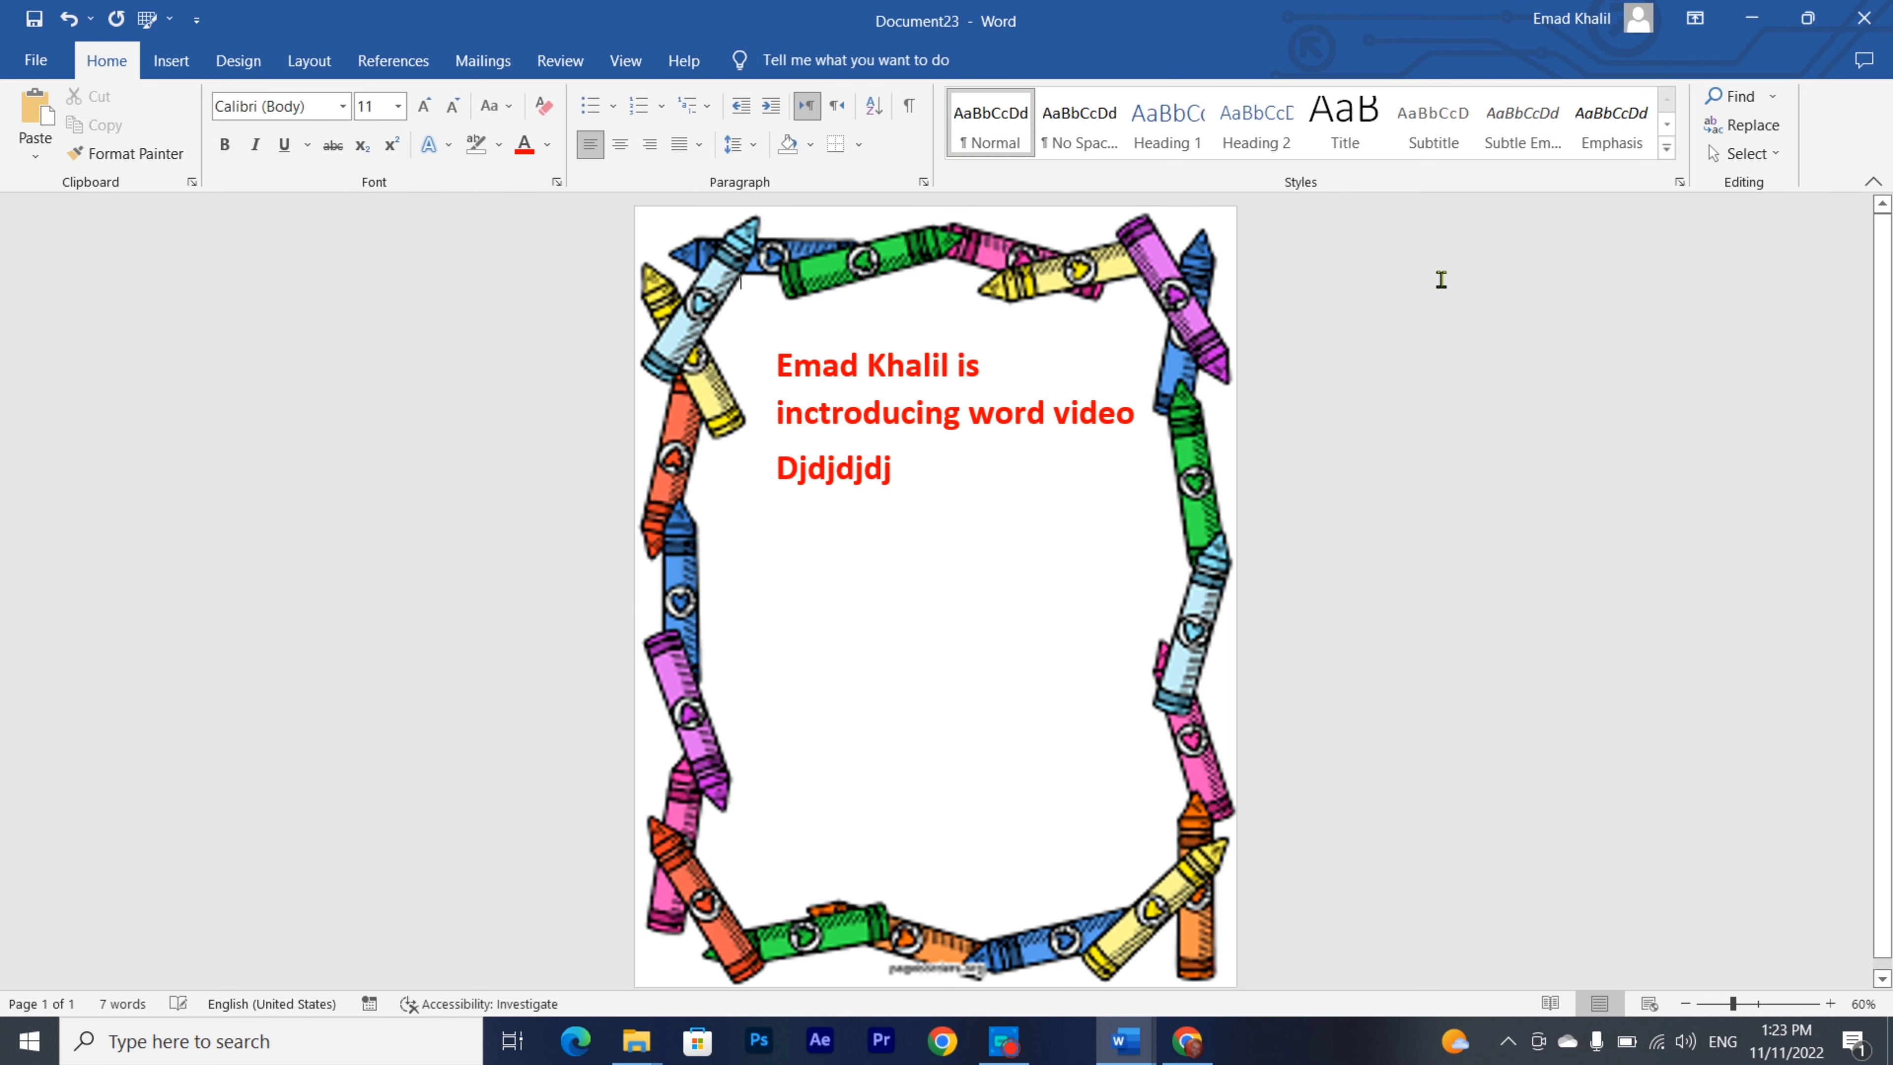
- Look at the Custom Watermark picture options on the Design tab, then cancel without changes
{"action": "left_click", "coordinate": [246, 61]}
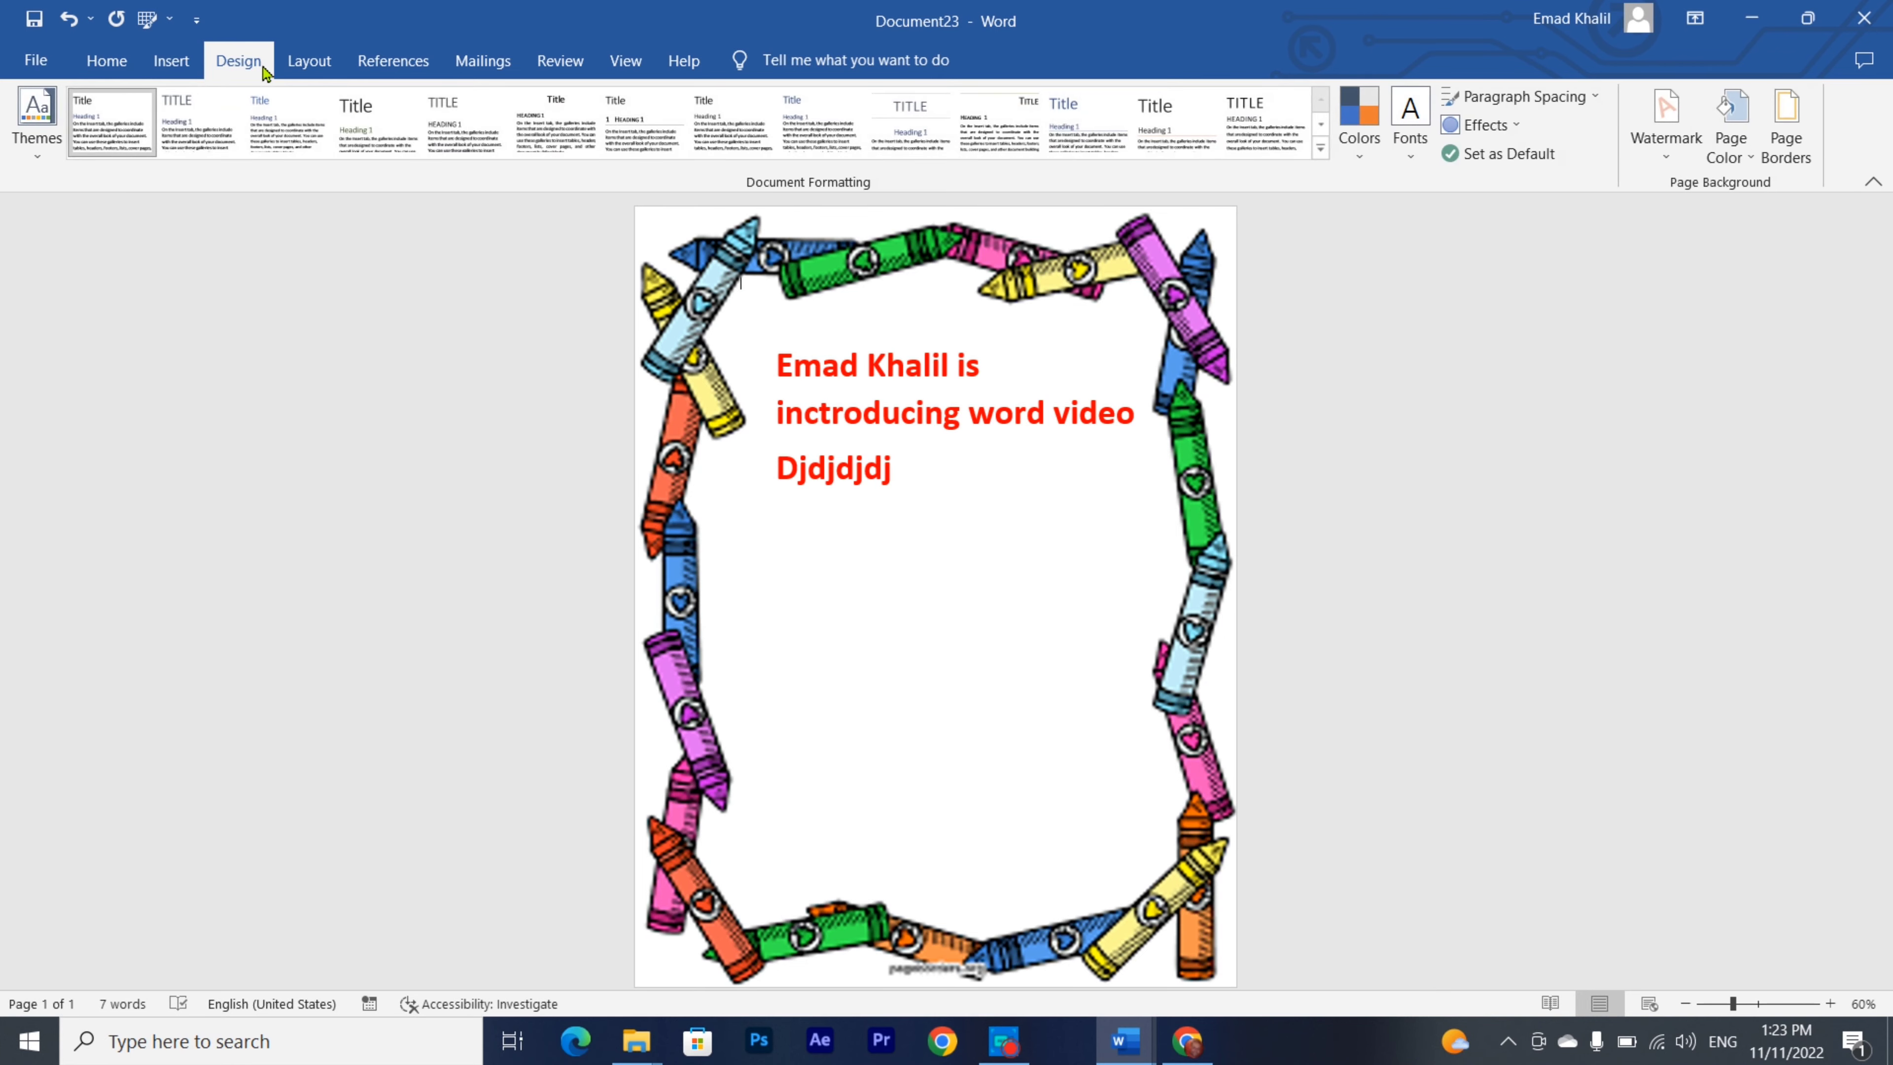
{"action": "left_click", "coordinate": [1666, 142]}
{"action": "left_click", "coordinate": [1454, 686]}
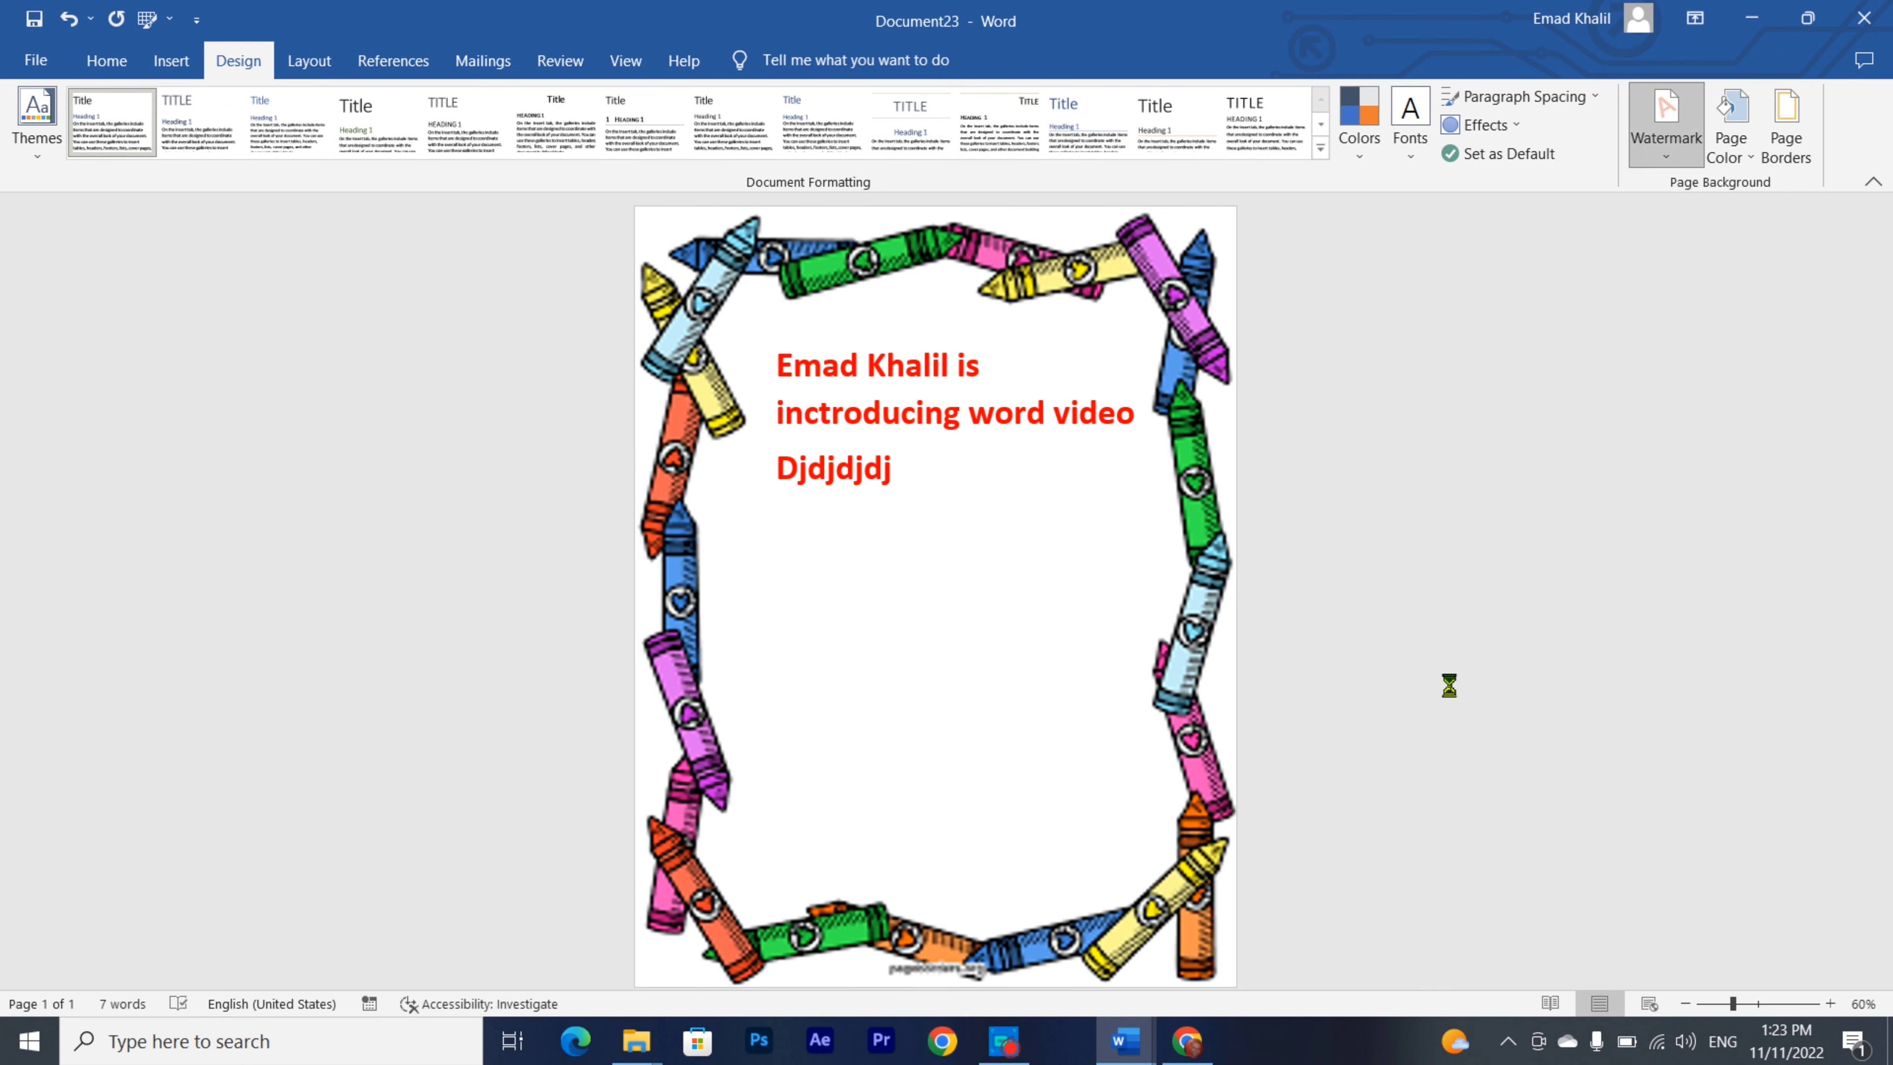
{"action": "left_click", "coordinate": [783, 368]}
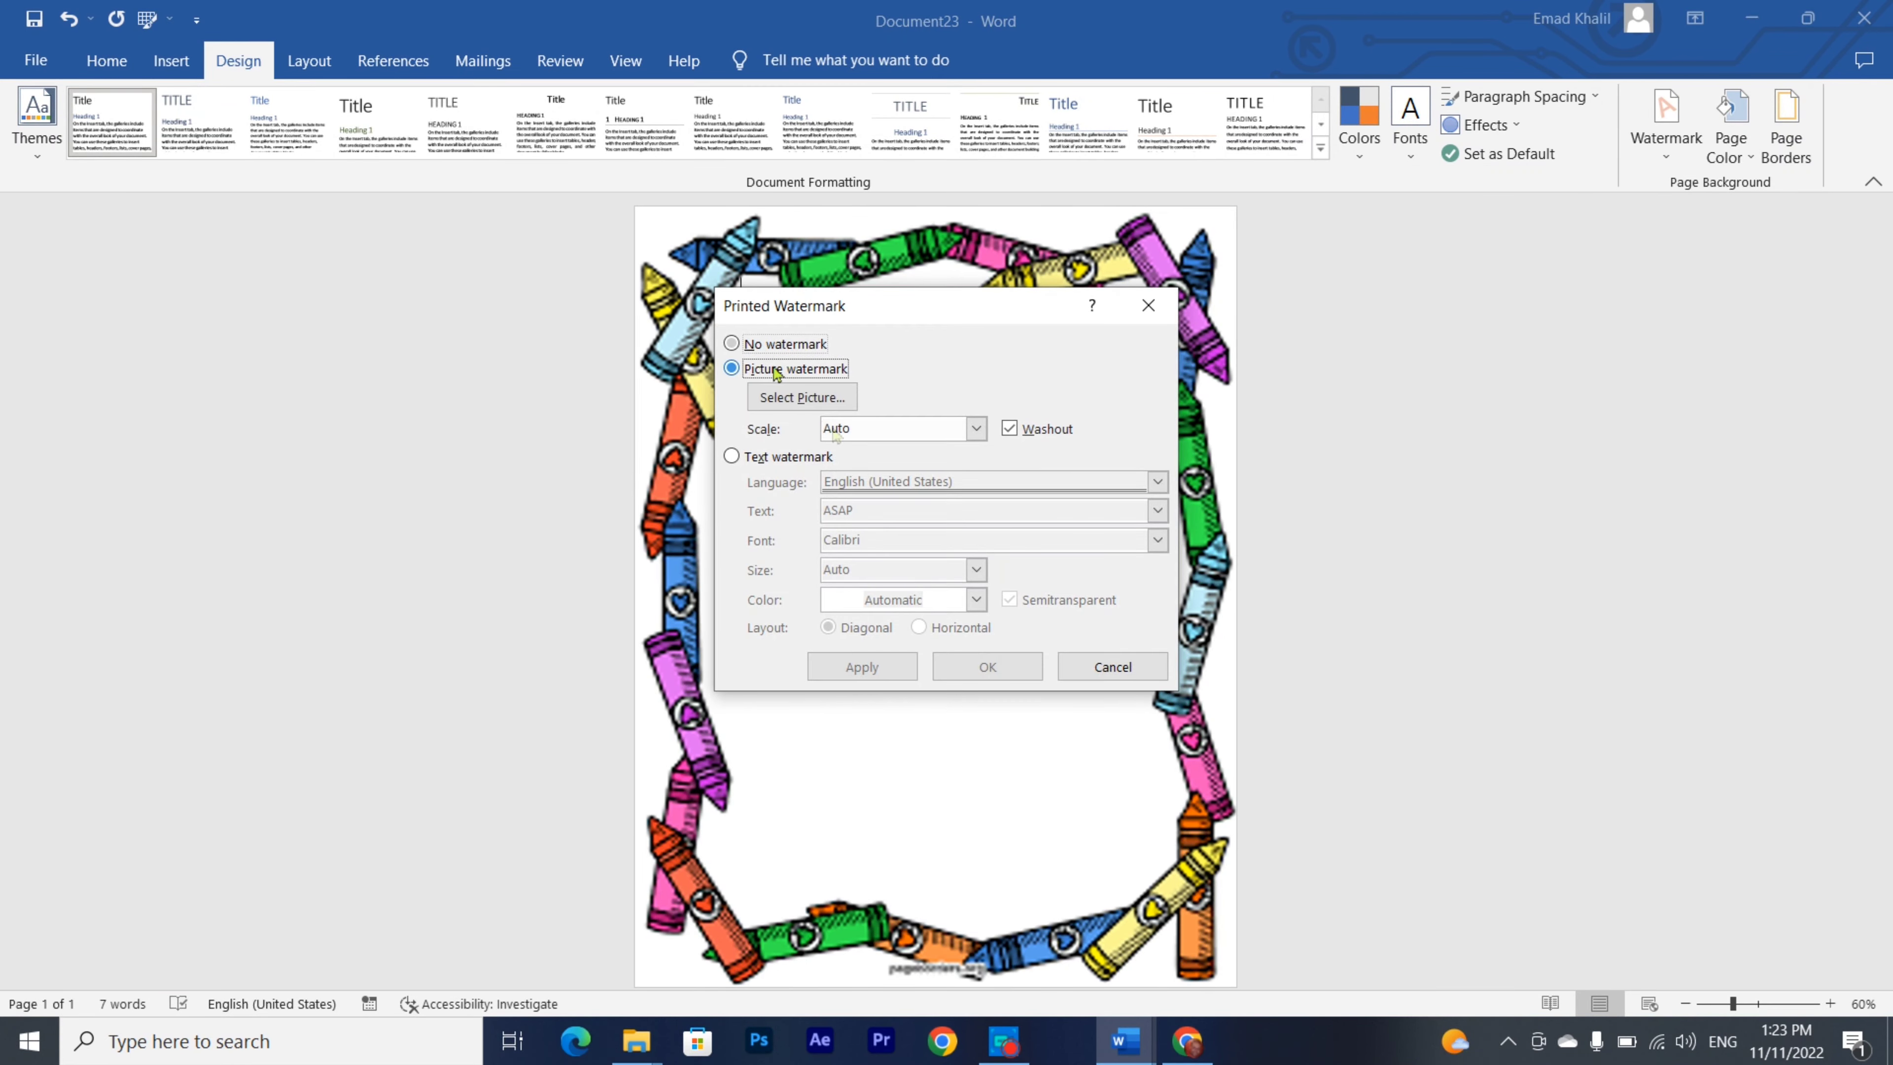
{"action": "left_click", "coordinate": [1132, 667]}
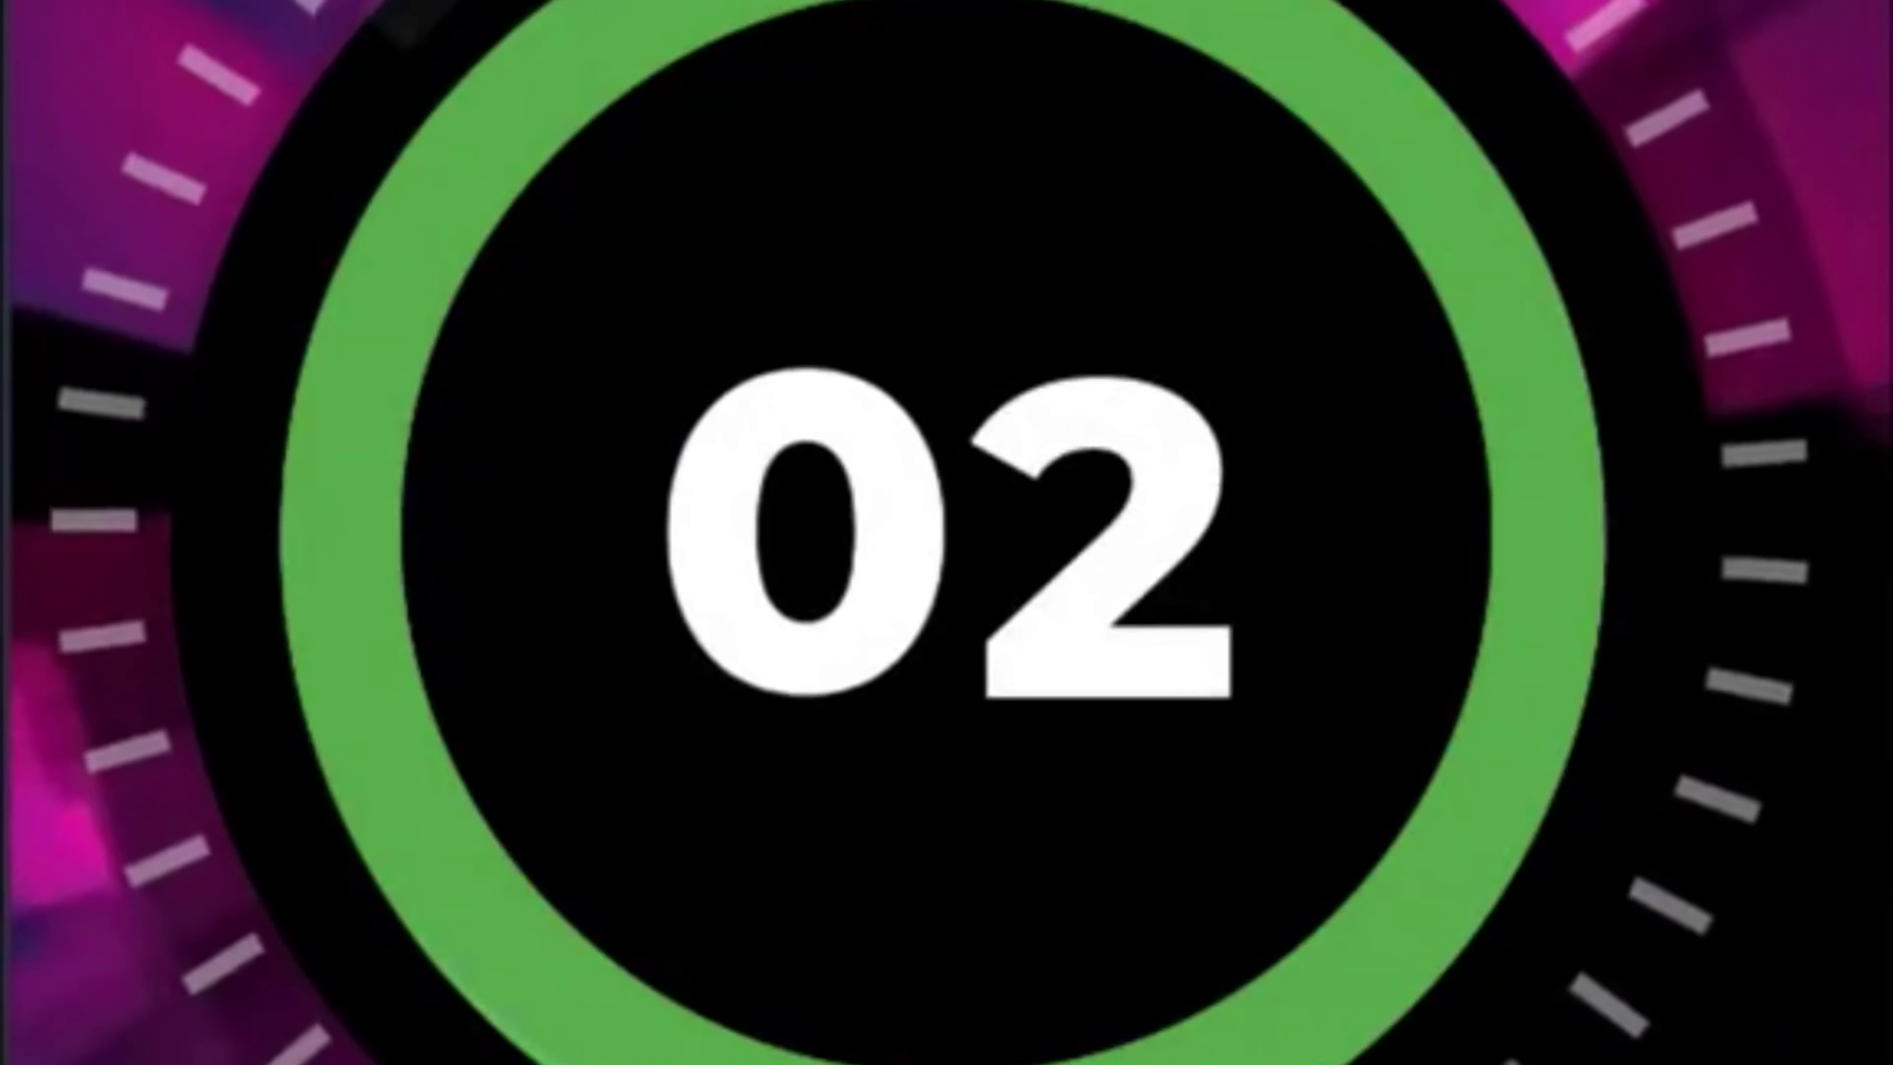
- Create a new blank document, Document24, with Ctrl+N
{"action": "key", "text": "ctrl+n"}
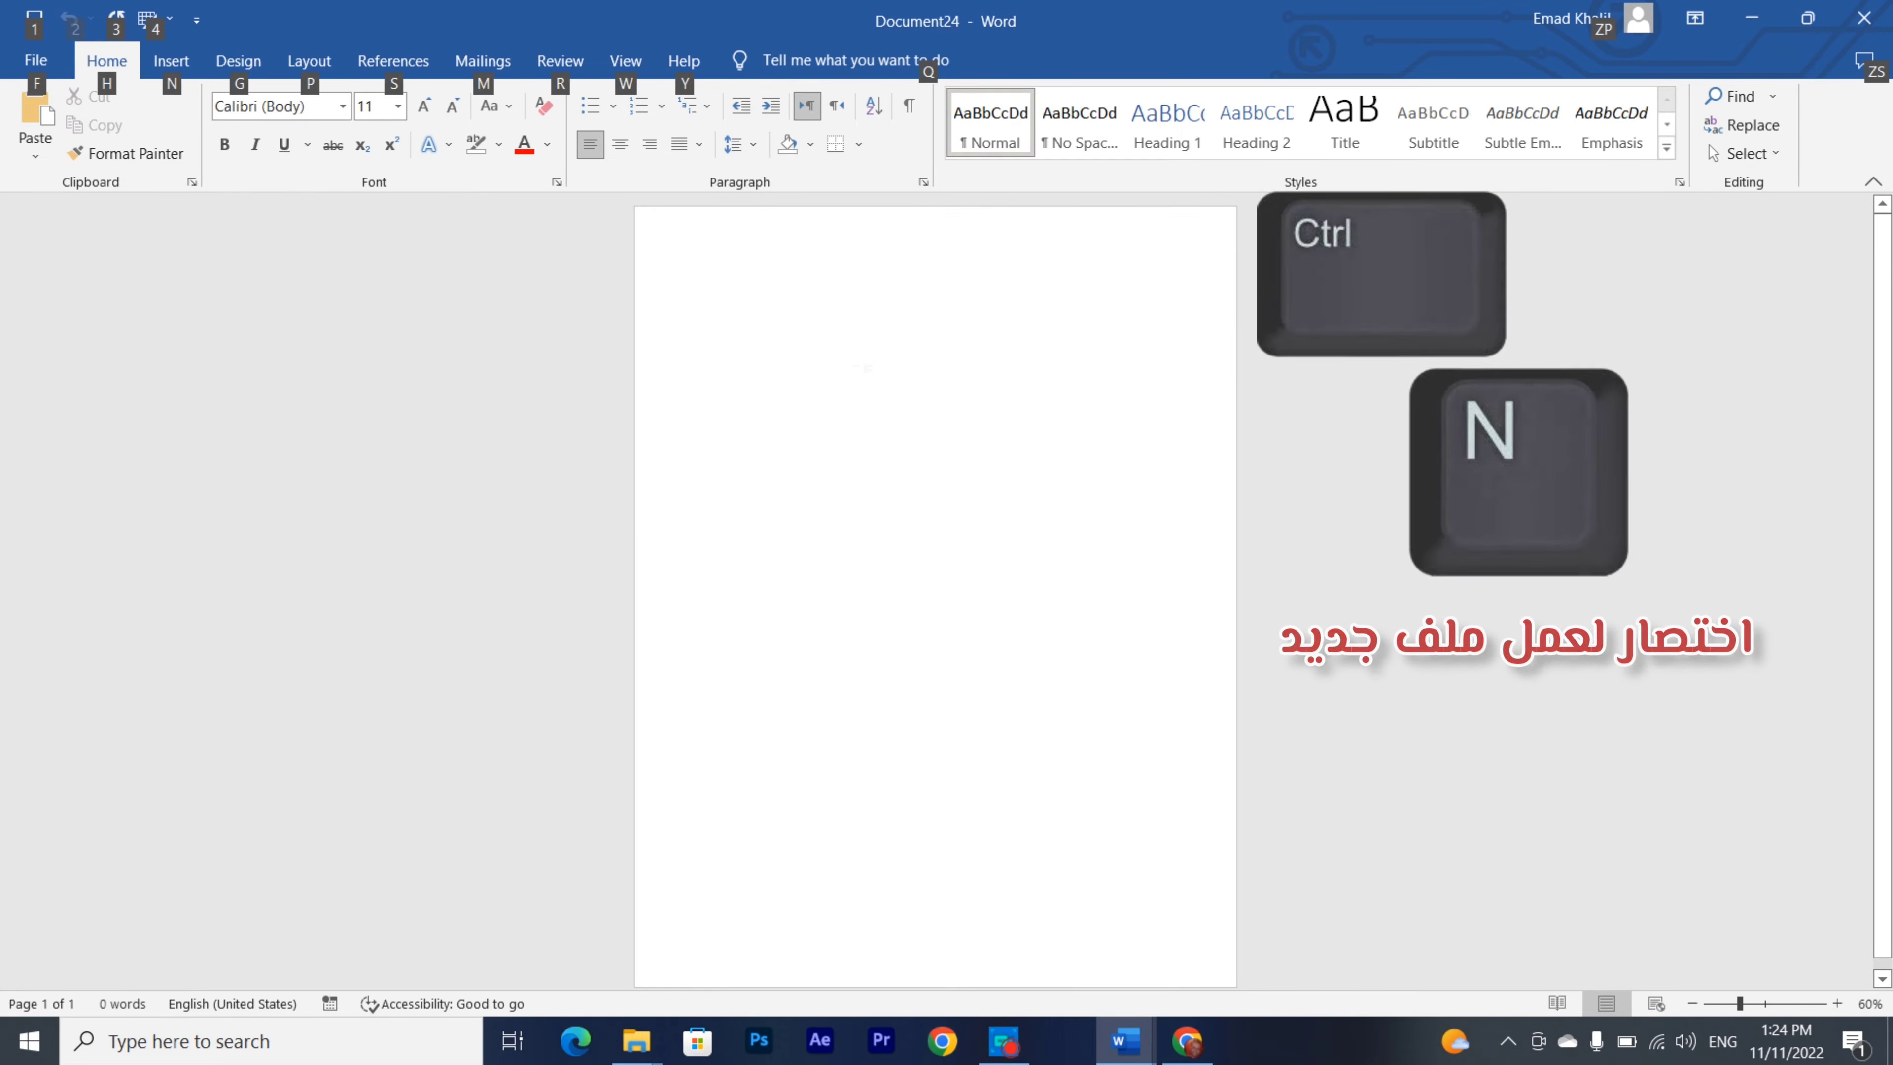
{"action": "key", "text": "alt"}
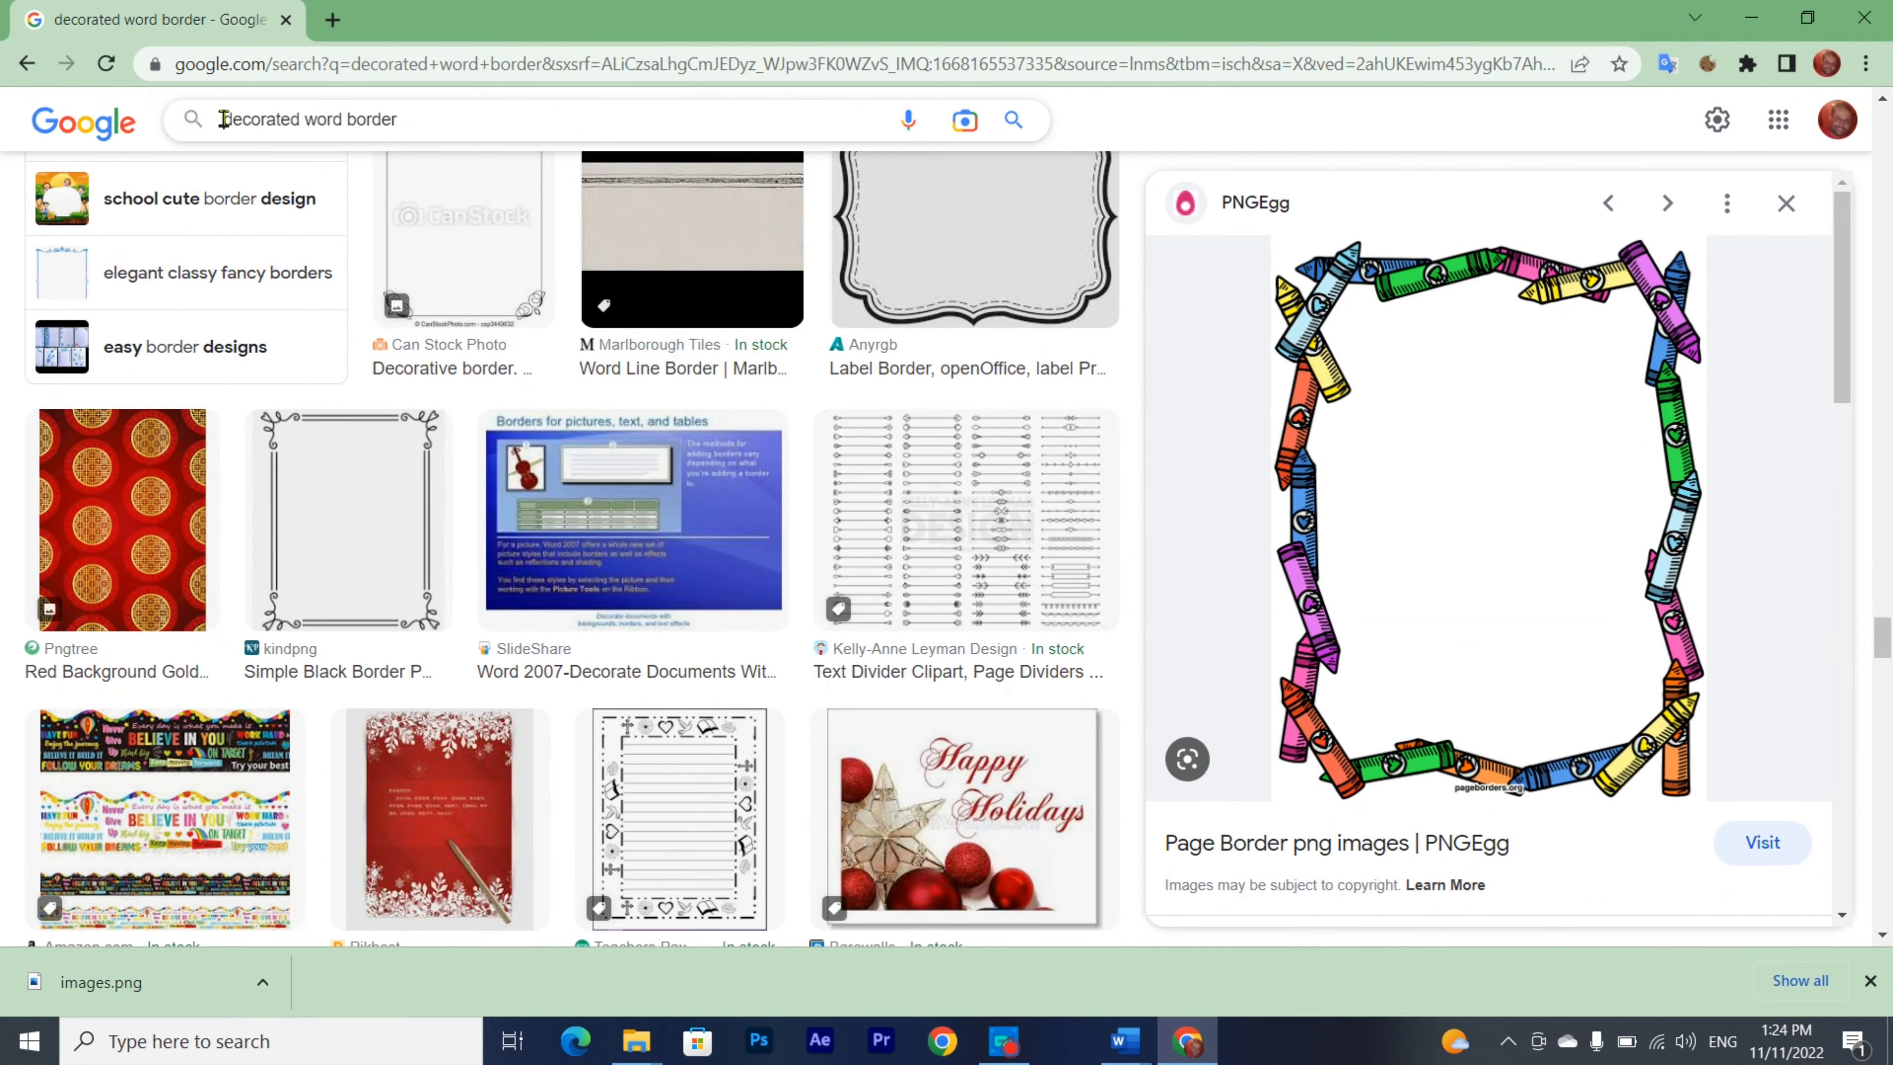
- Search Google Images for golden decorated borders and browse images similar to a gold frame
{"action": "type", "text": "Golden"}
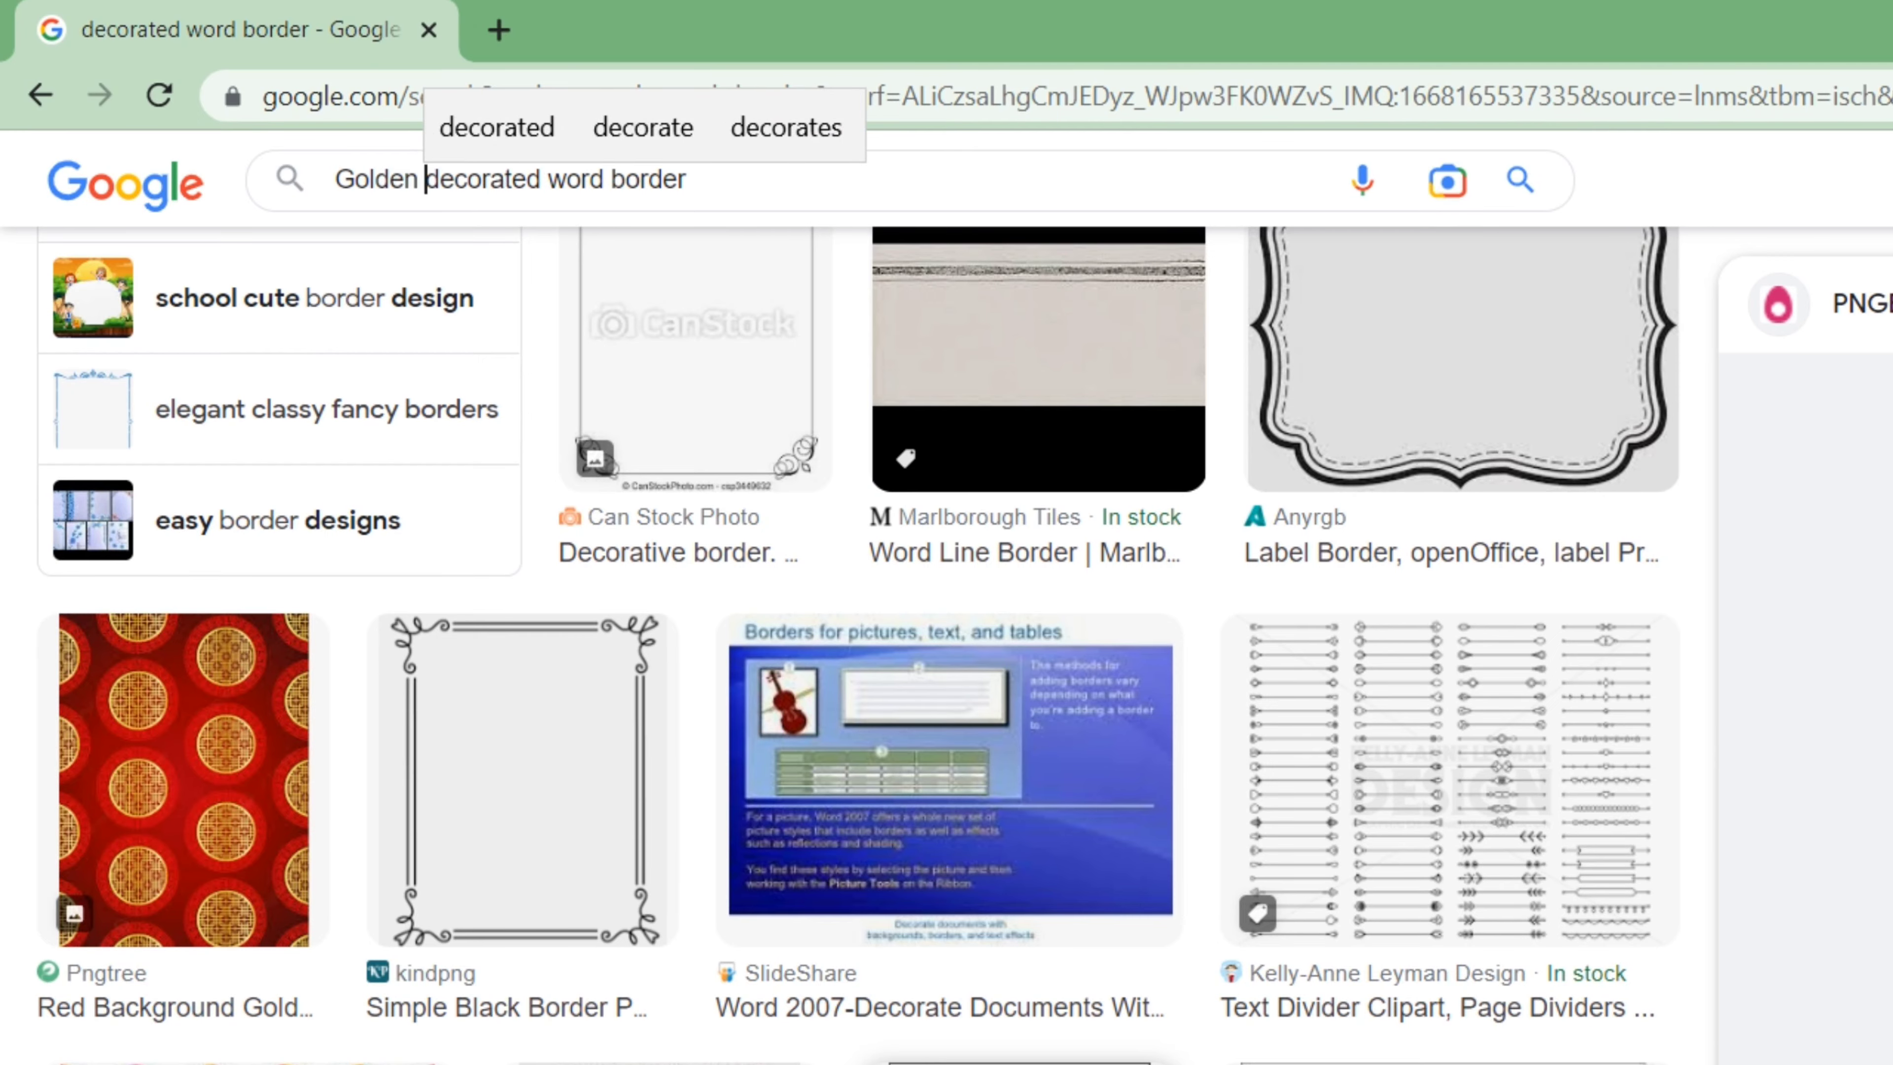
{"action": "key", "text": "Return"}
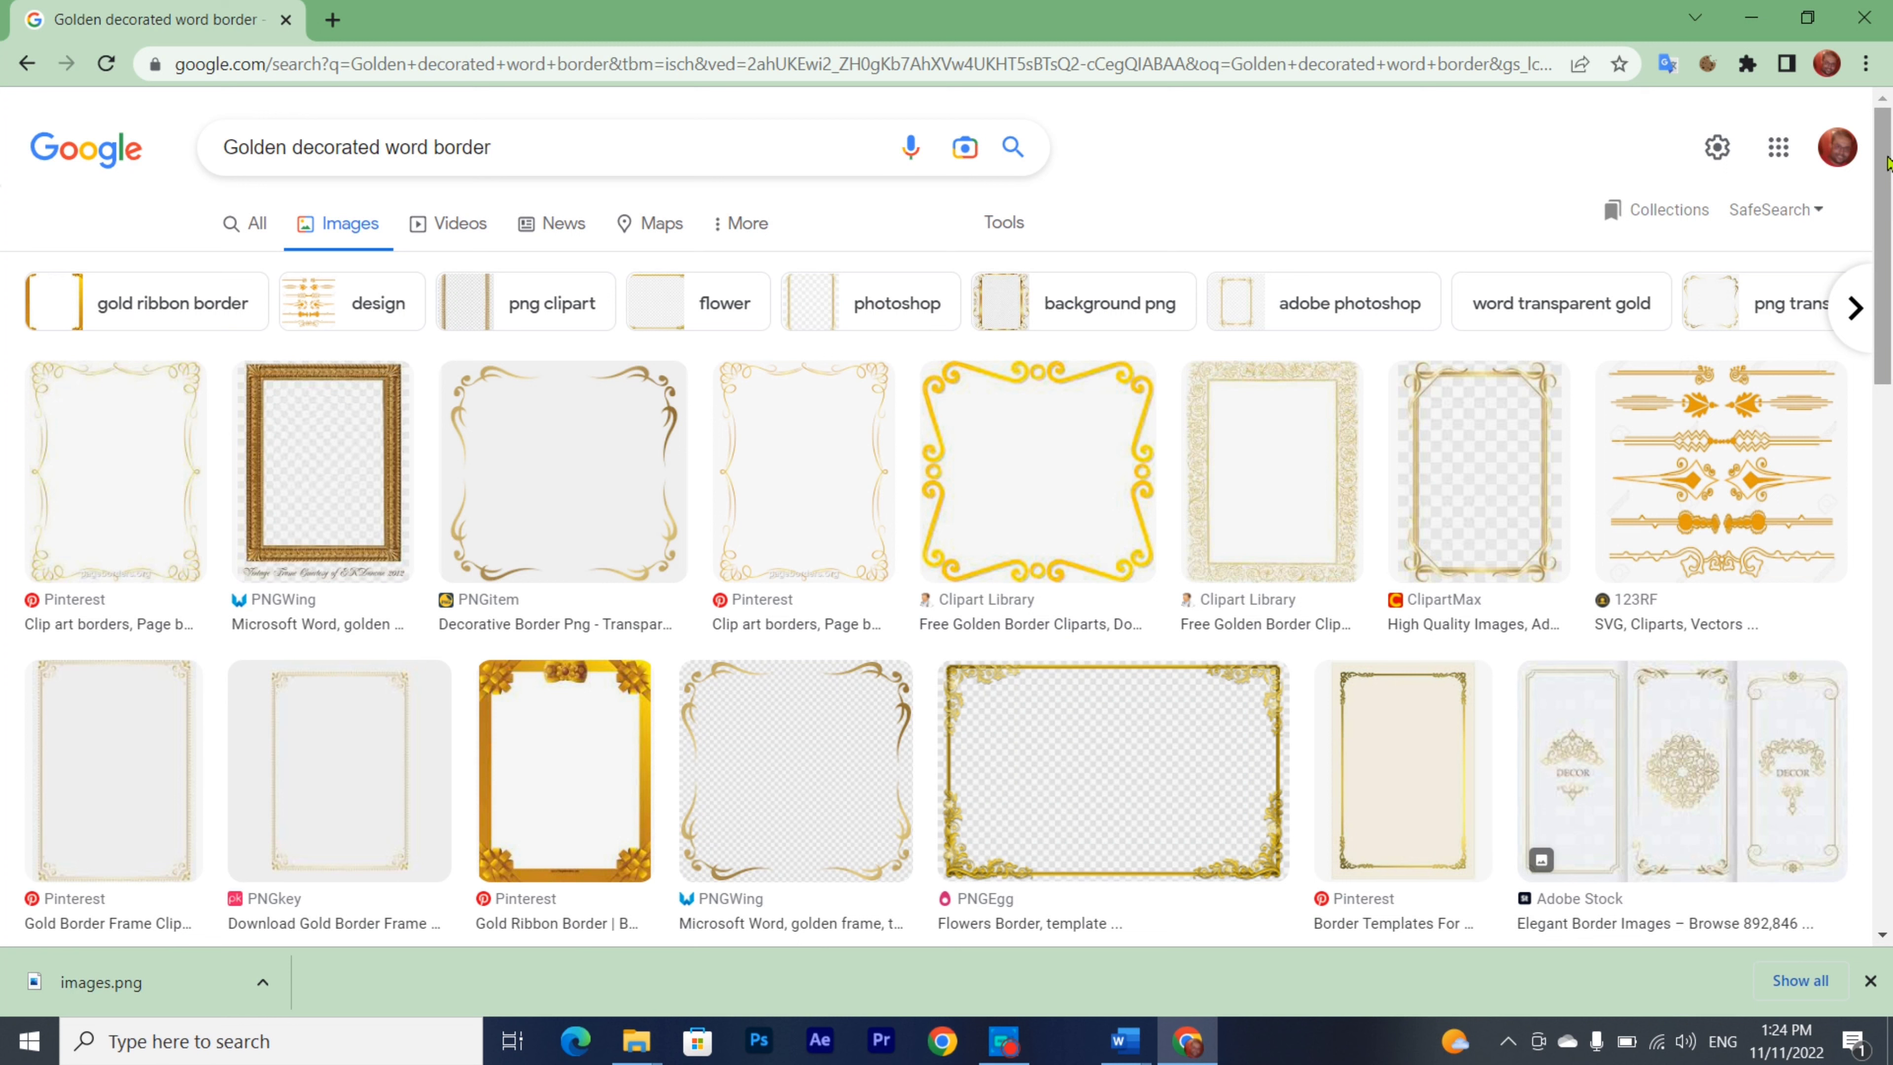
{"action": "mouse_move", "coordinate": [1888, 162]}
{"action": "left_mouse_down"}
{"action": "mouse_move", "coordinate": [1870, 842]}
{"action": "mouse_move", "coordinate": [1856, 633]}
{"action": "left_mouse_up"}
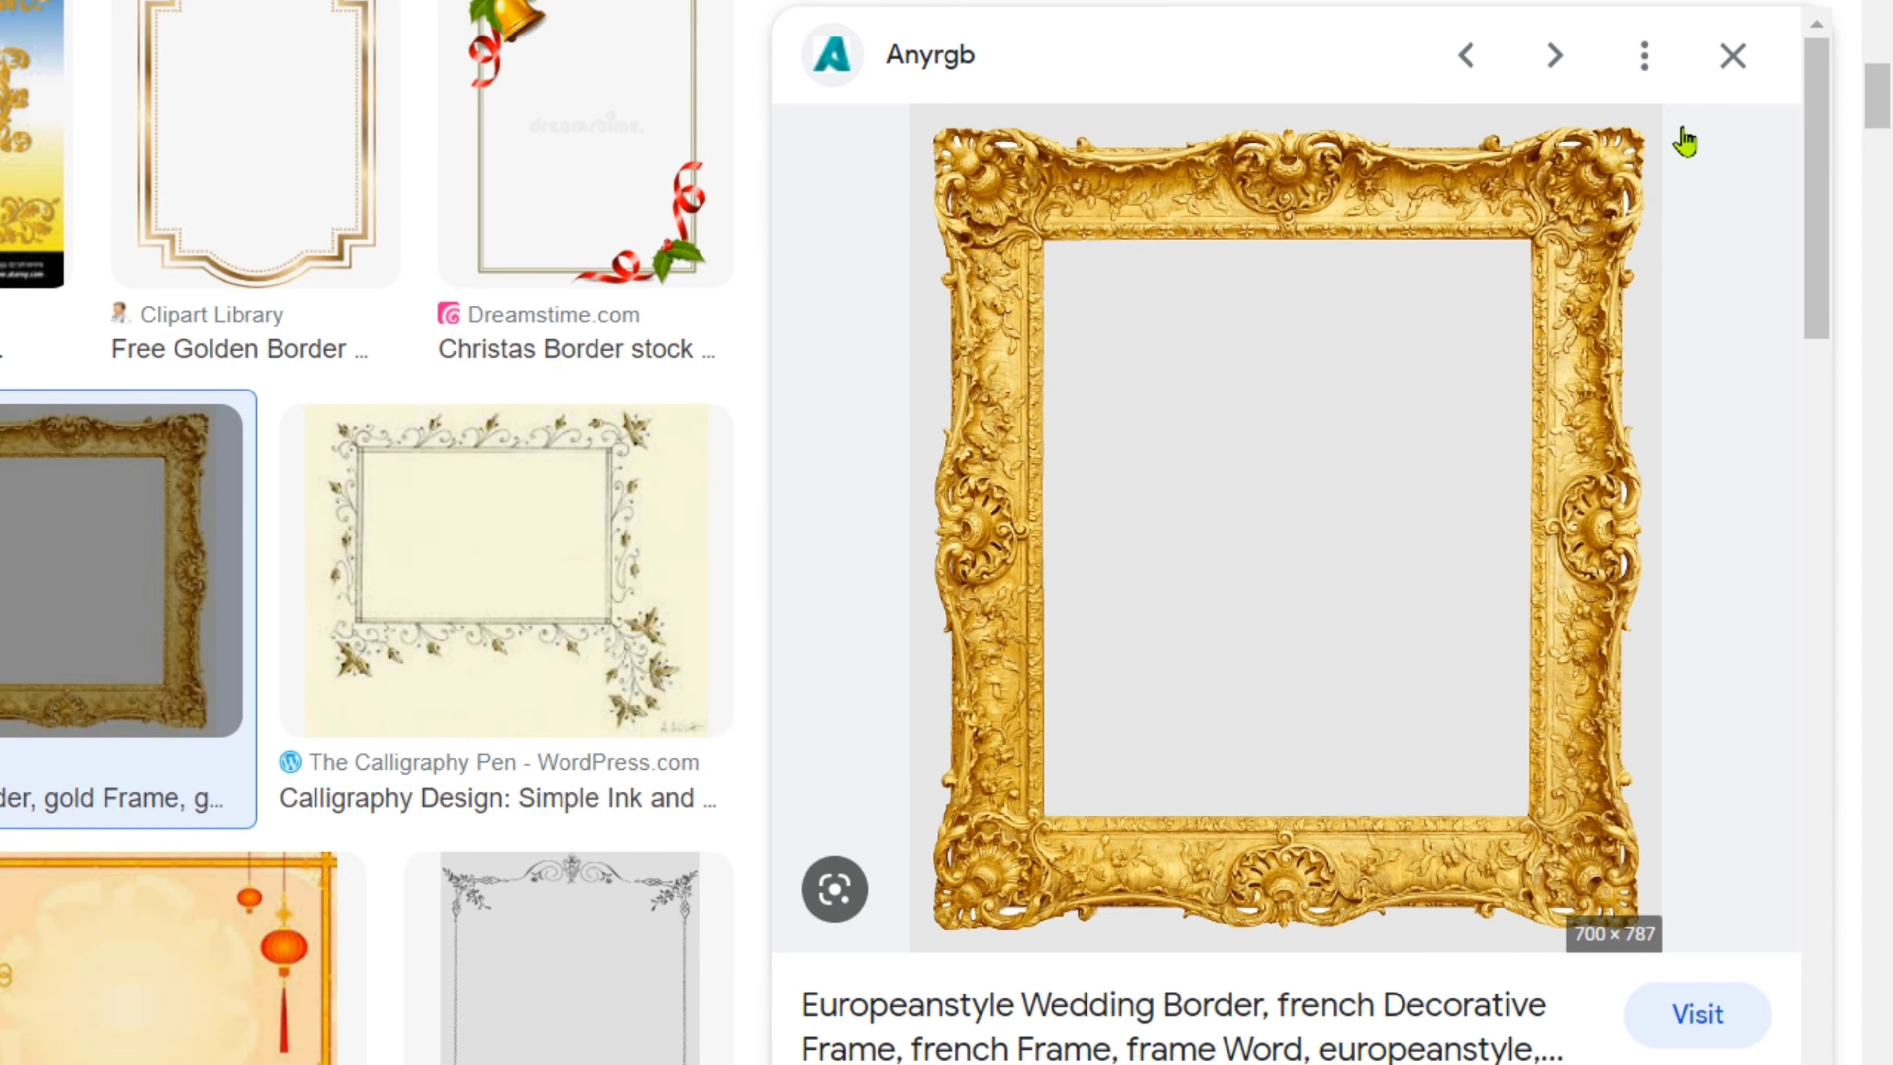
{"action": "mouse_move", "coordinate": [1825, 127]}
{"action": "left_mouse_down"}
{"action": "mouse_move", "coordinate": [1838, 415]}
{"action": "mouse_move", "coordinate": [1861, 492]}
{"action": "left_mouse_up"}
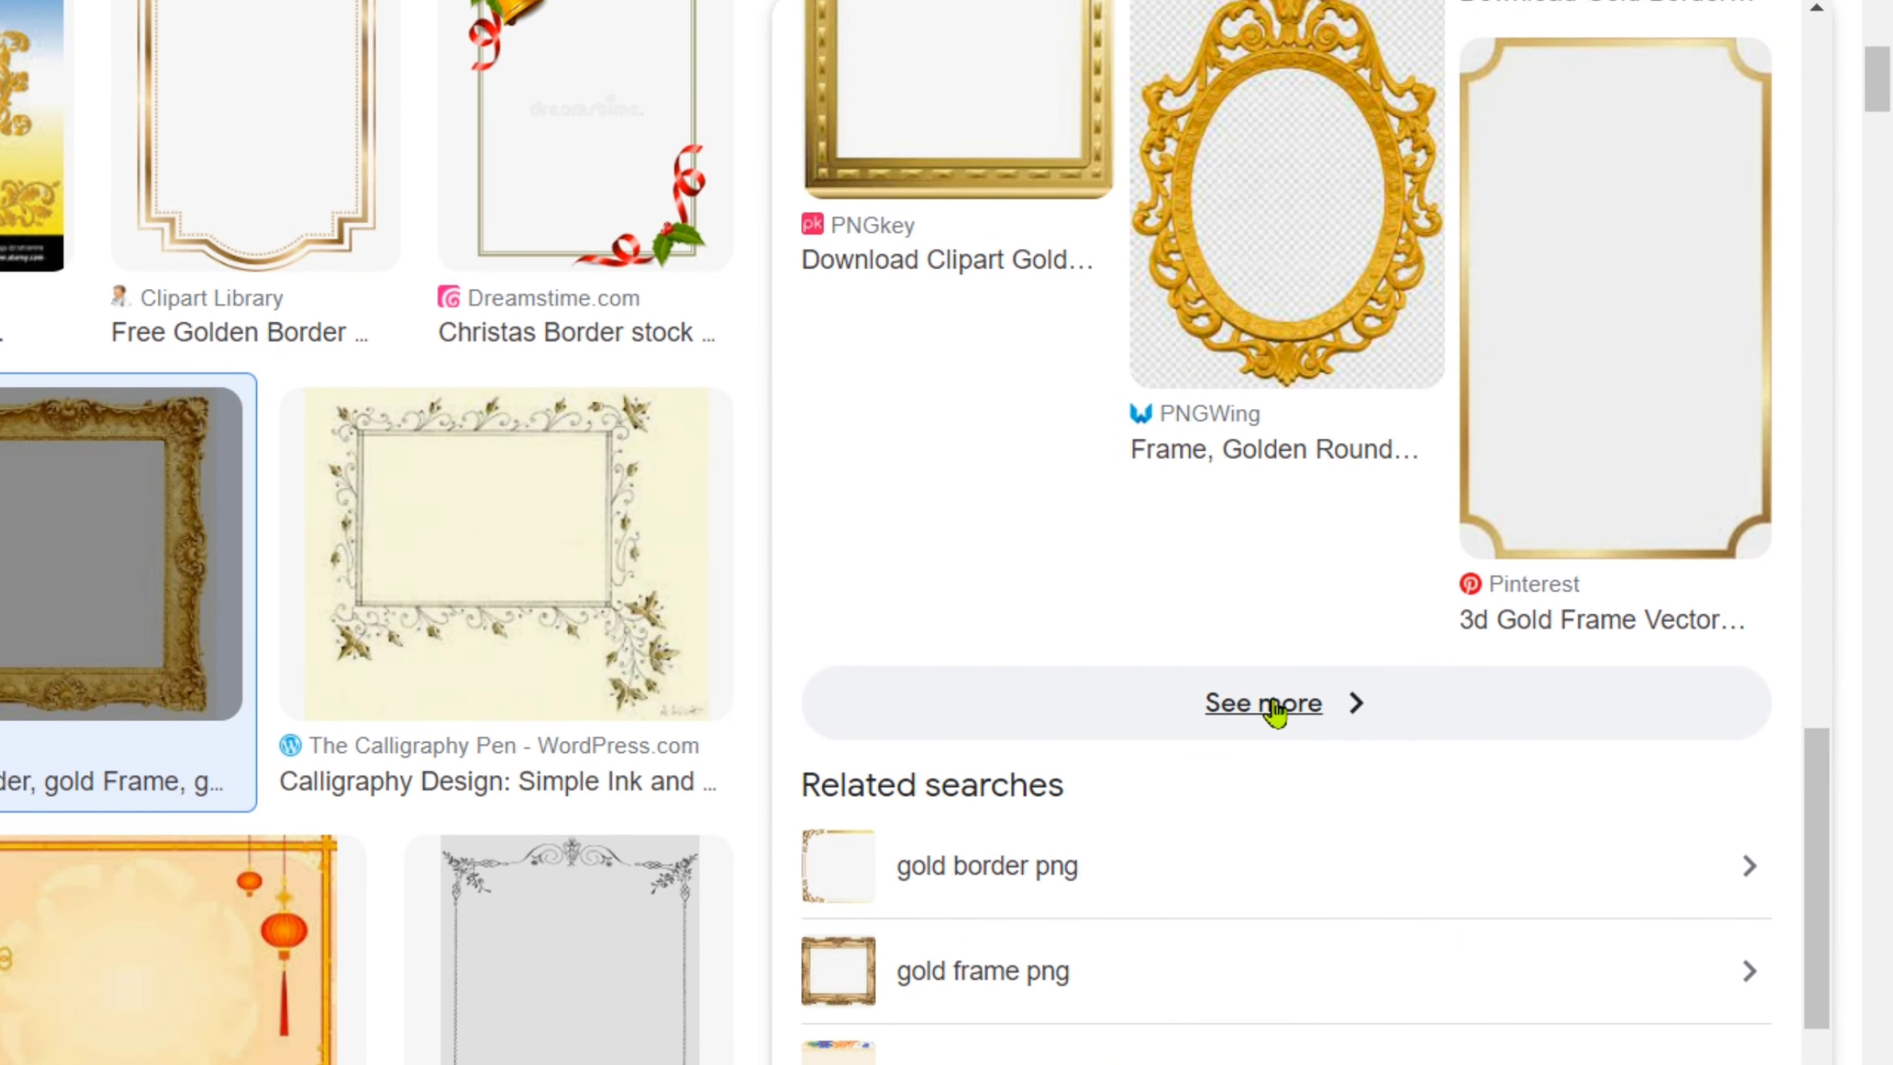
{"action": "left_click", "coordinate": [1276, 705]}
{"action": "scroll", "coordinate": [1889, 380], "scroll_direction": "down", "scroll_amount": 5}
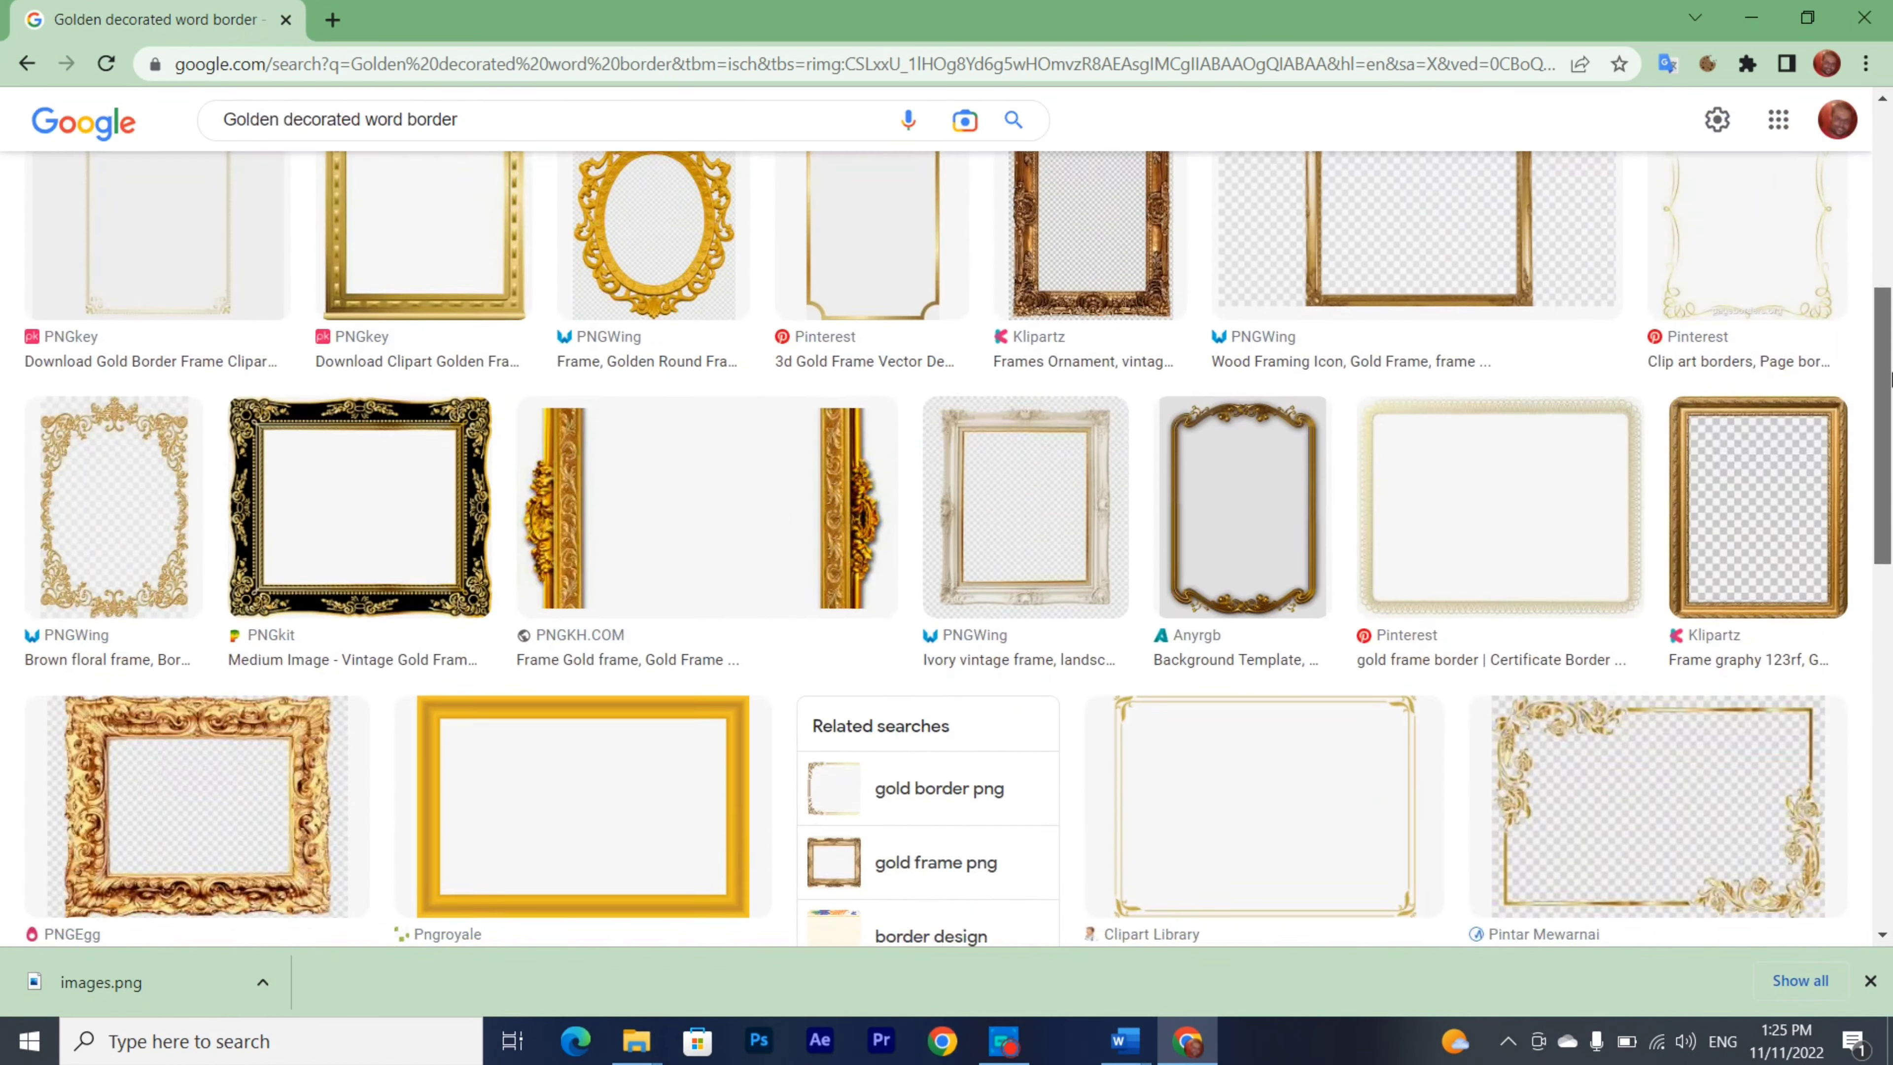
{"action": "scroll", "coordinate": [1889, 380], "scroll_direction": "down", "scroll_amount": 10}
- Save the carved vintage frame image as a vintage-frame PNG and return to Word
{"action": "left_click", "coordinate": [205, 451]}
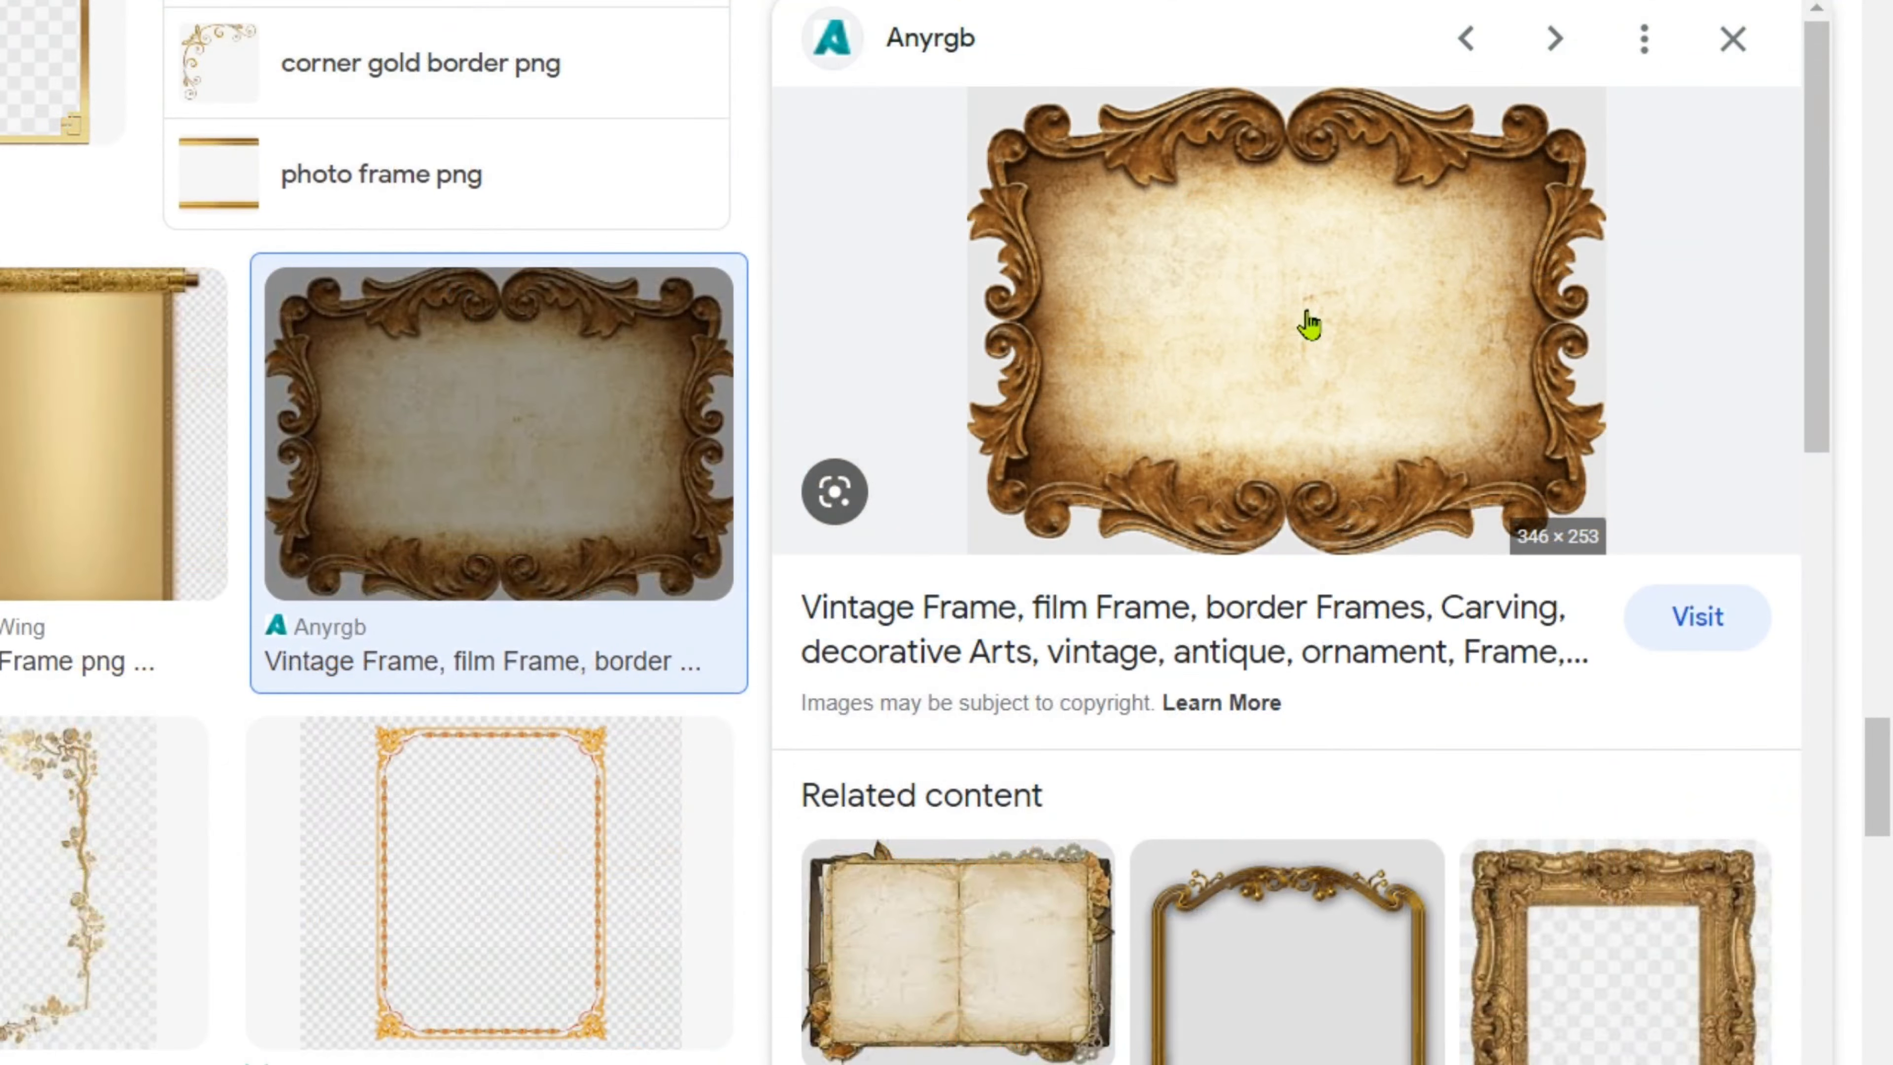
{"action": "right_click", "coordinate": [1320, 299]}
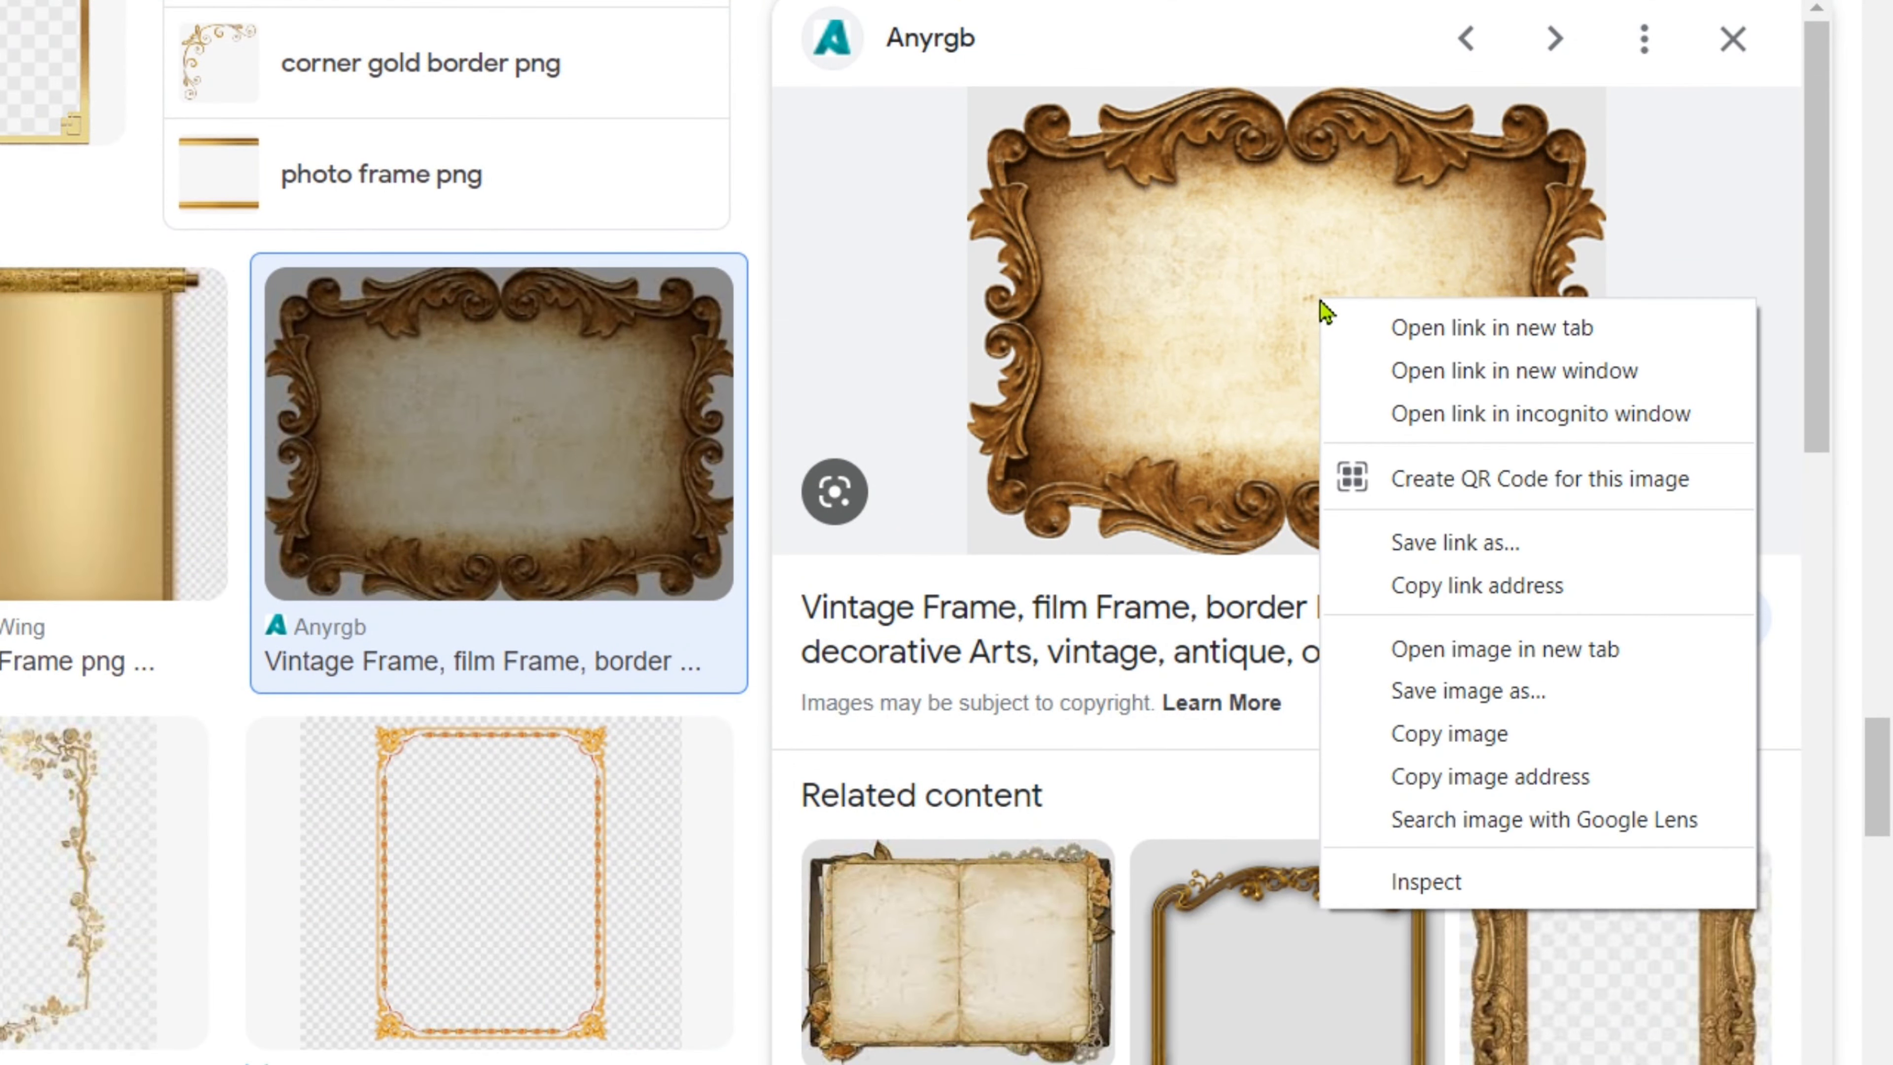
{"action": "left_click", "coordinate": [1507, 701]}
{"action": "left_click", "coordinate": [1697, 979]}
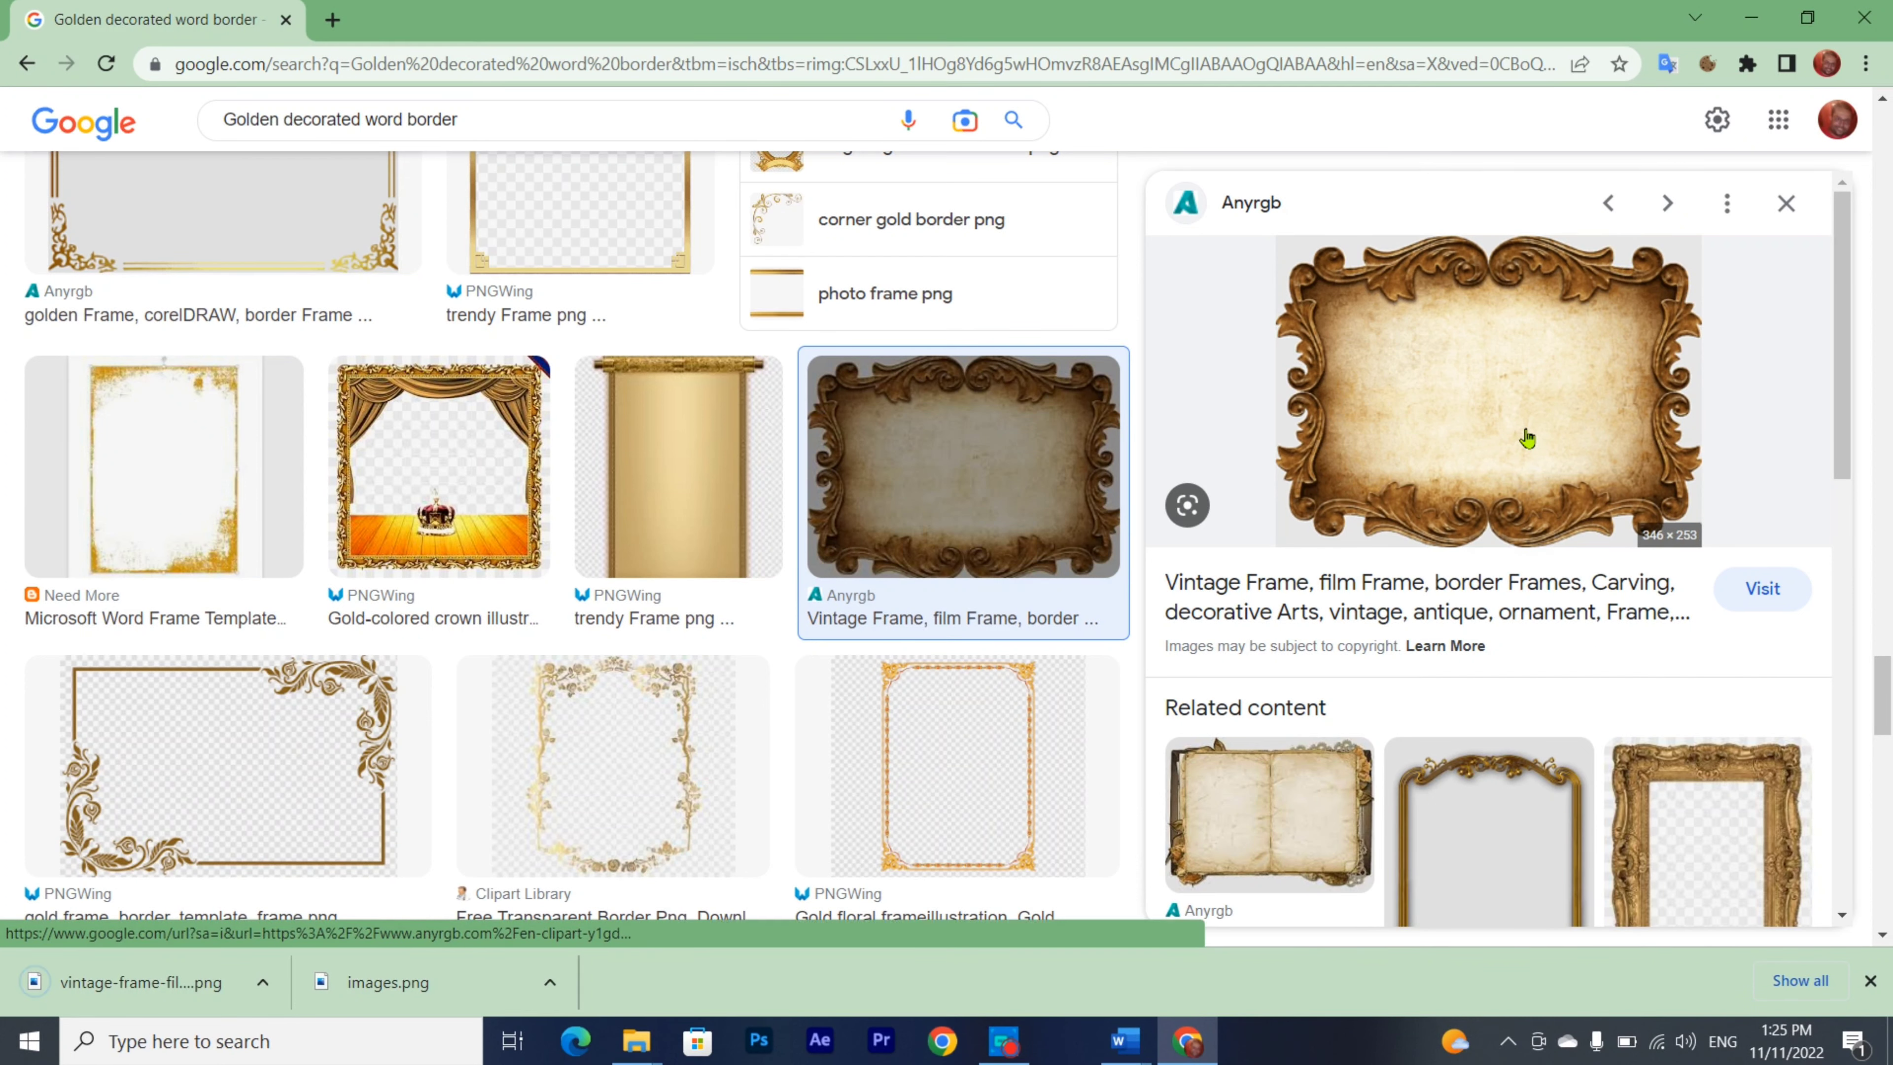
{"action": "key", "text": "alt+Tab"}
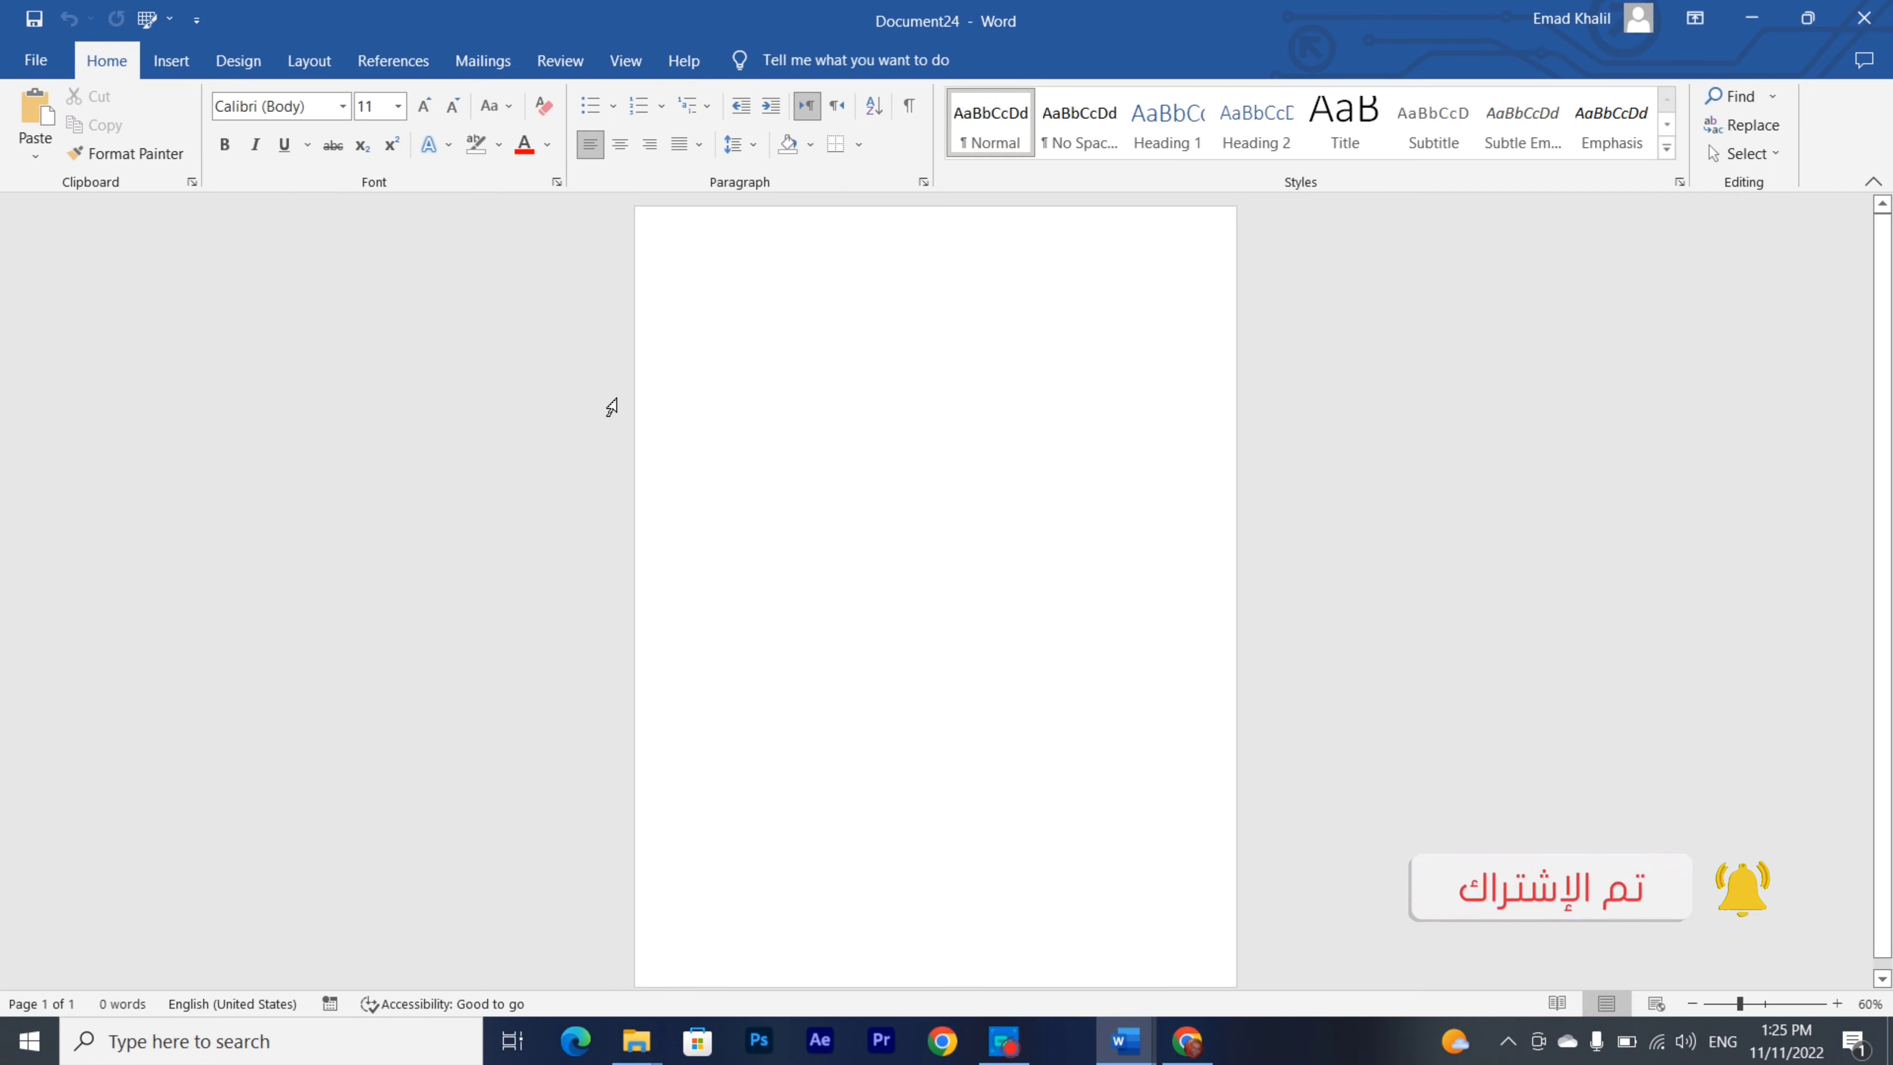
{"action": "left_click", "coordinate": [171, 61]}
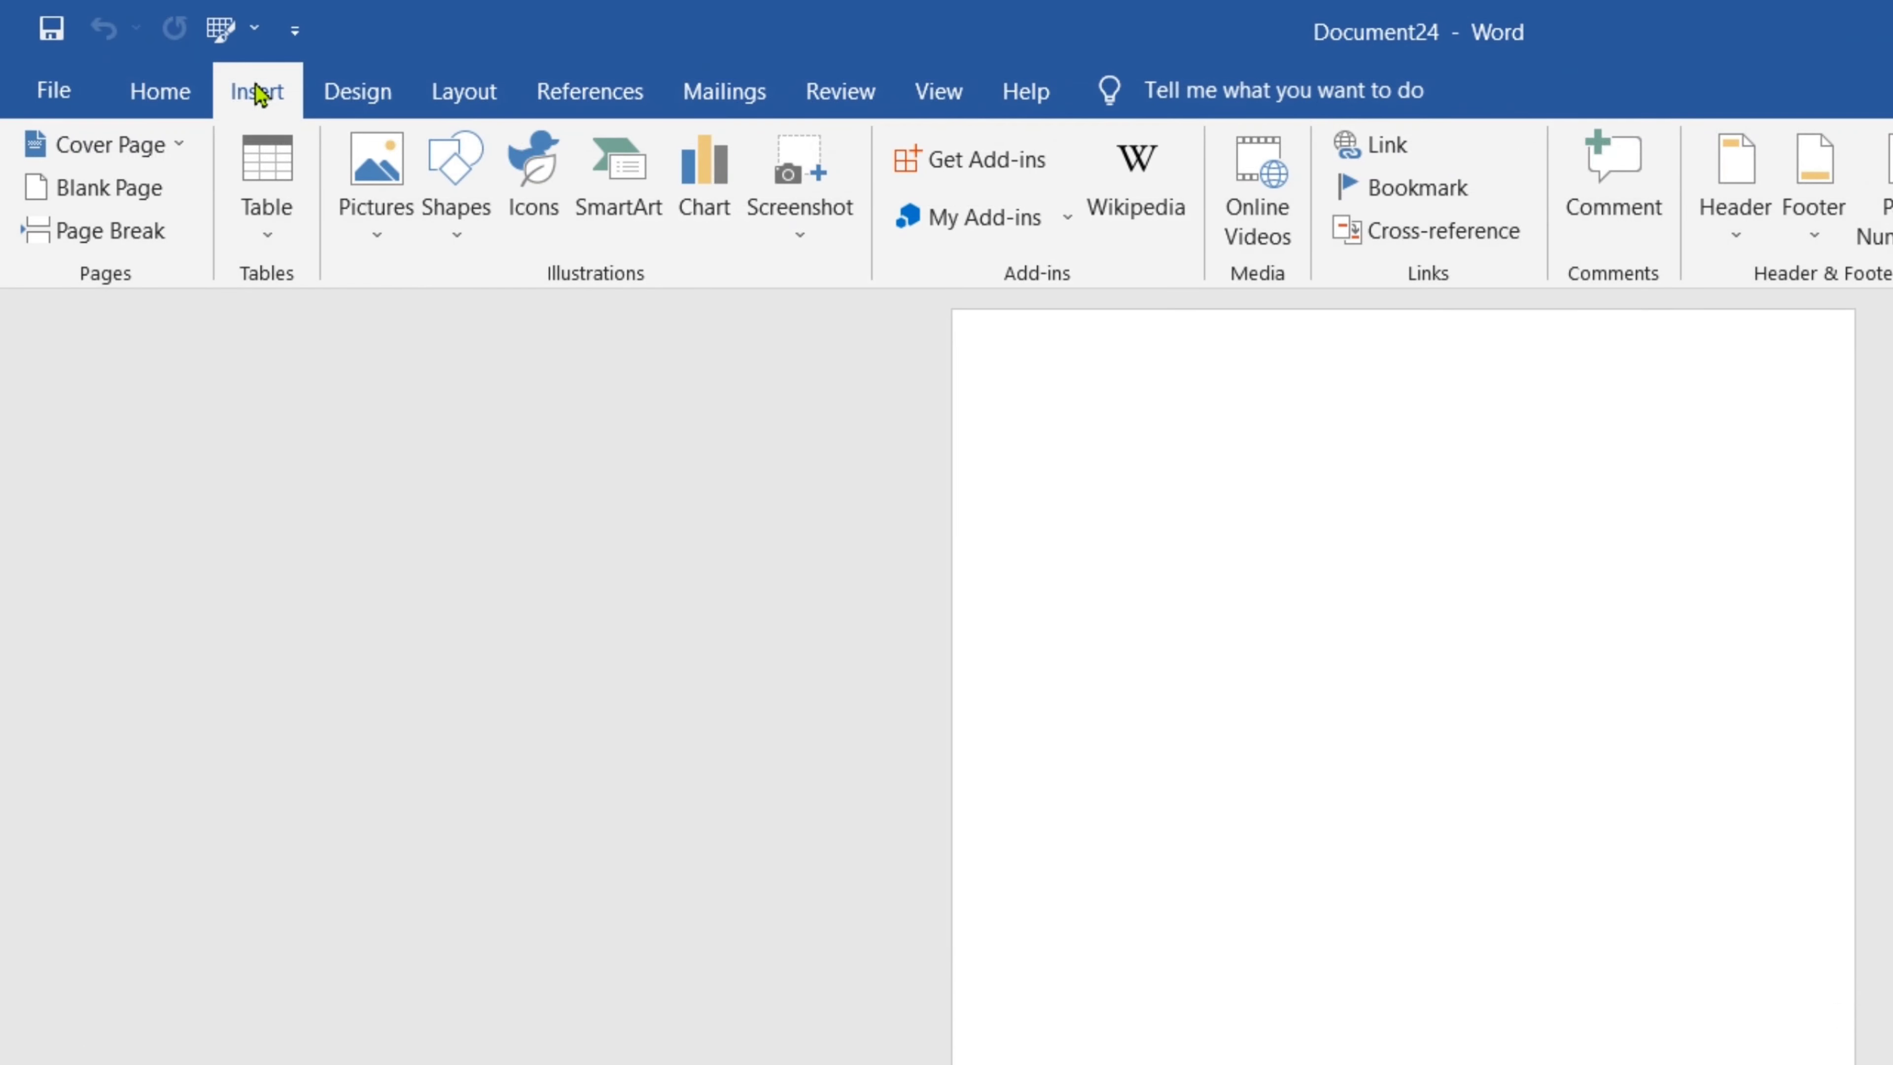
{"action": "left_click", "coordinate": [364, 238]}
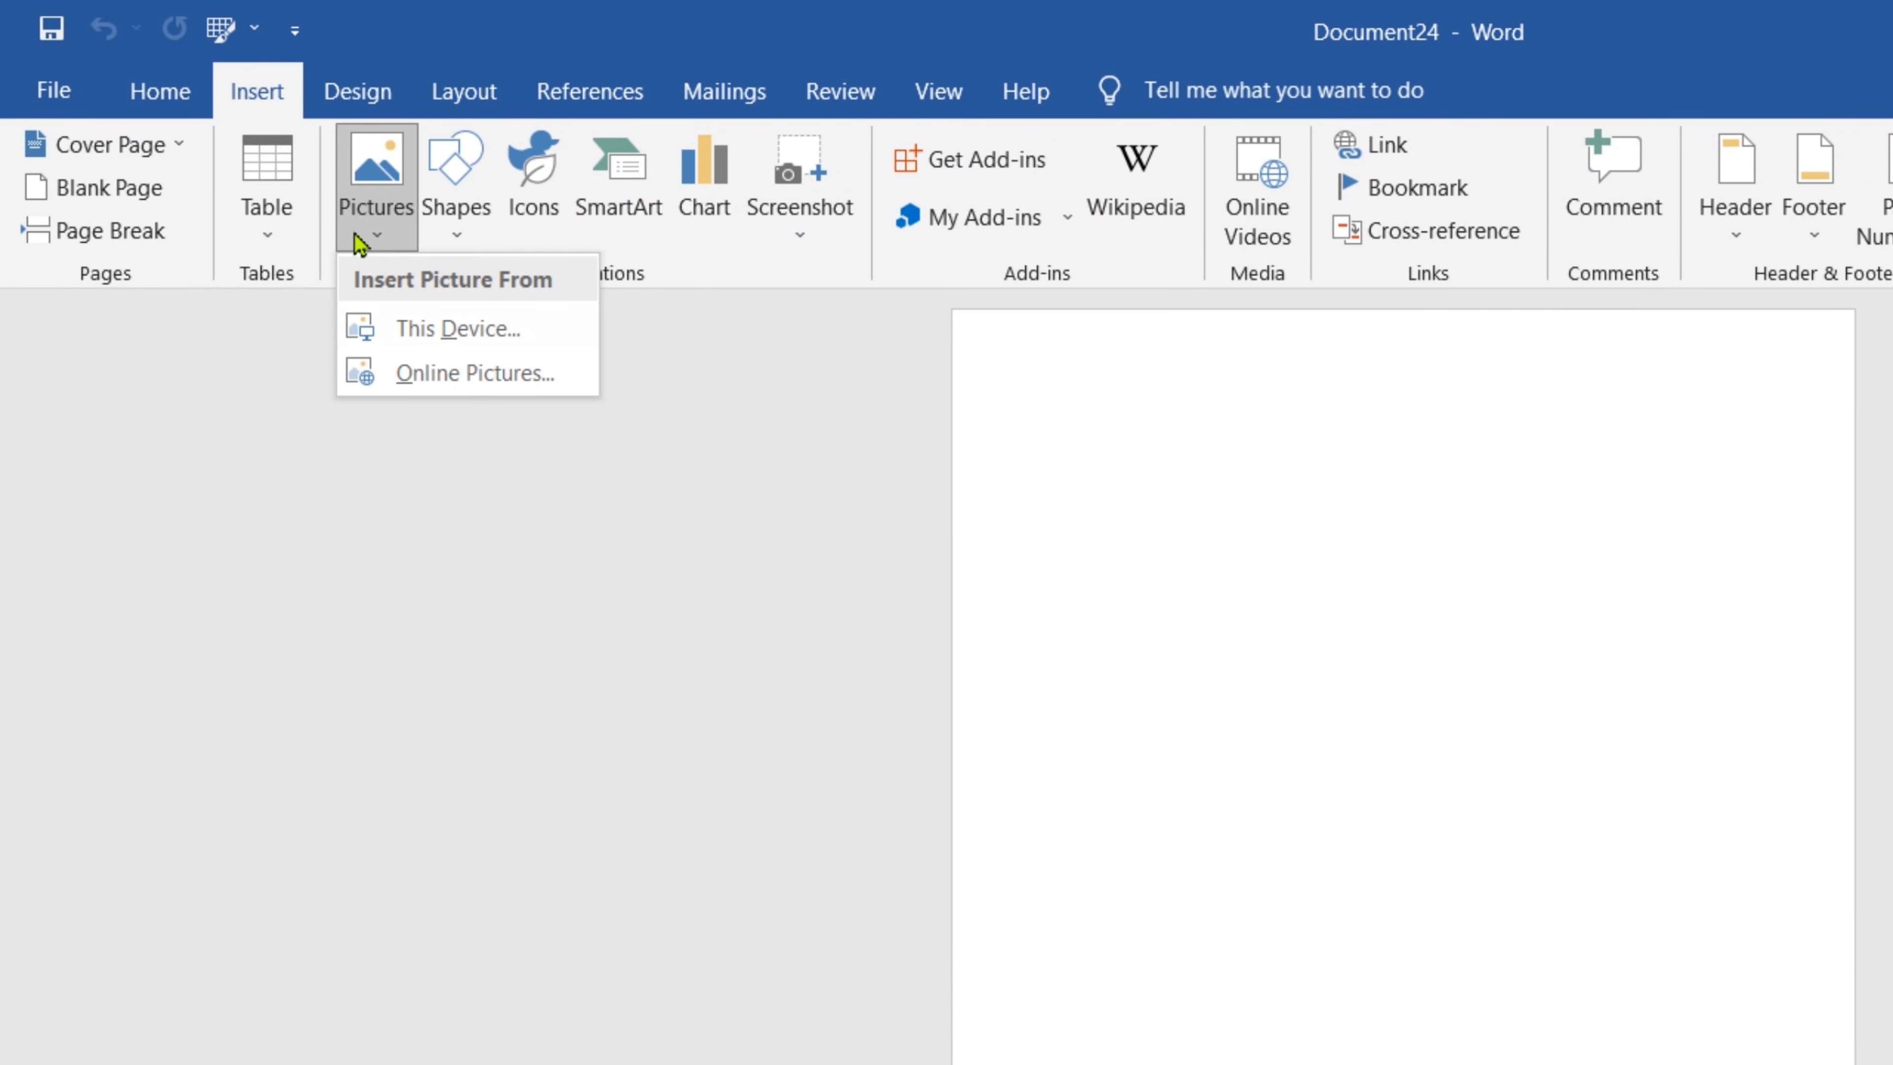
{"action": "left_click", "coordinate": [438, 336]}
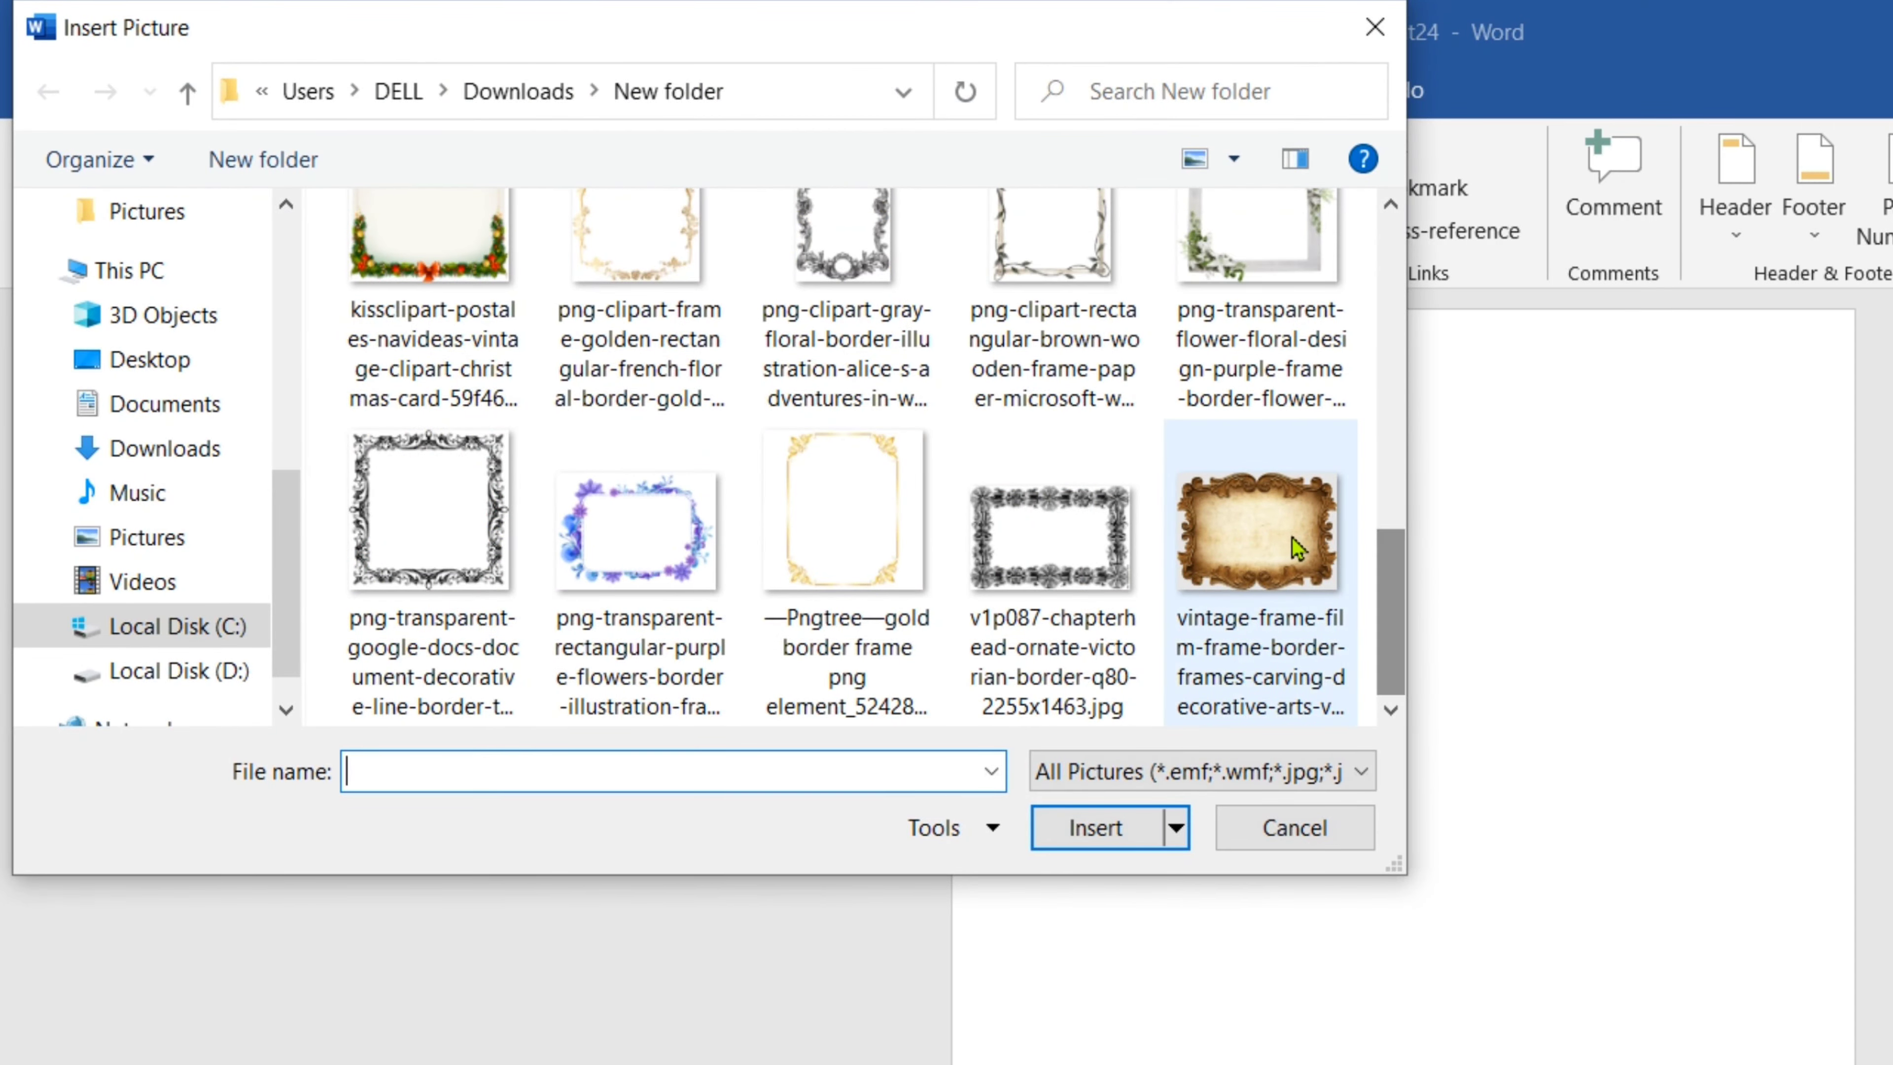
{"action": "double_click", "coordinate": [1292, 536]}
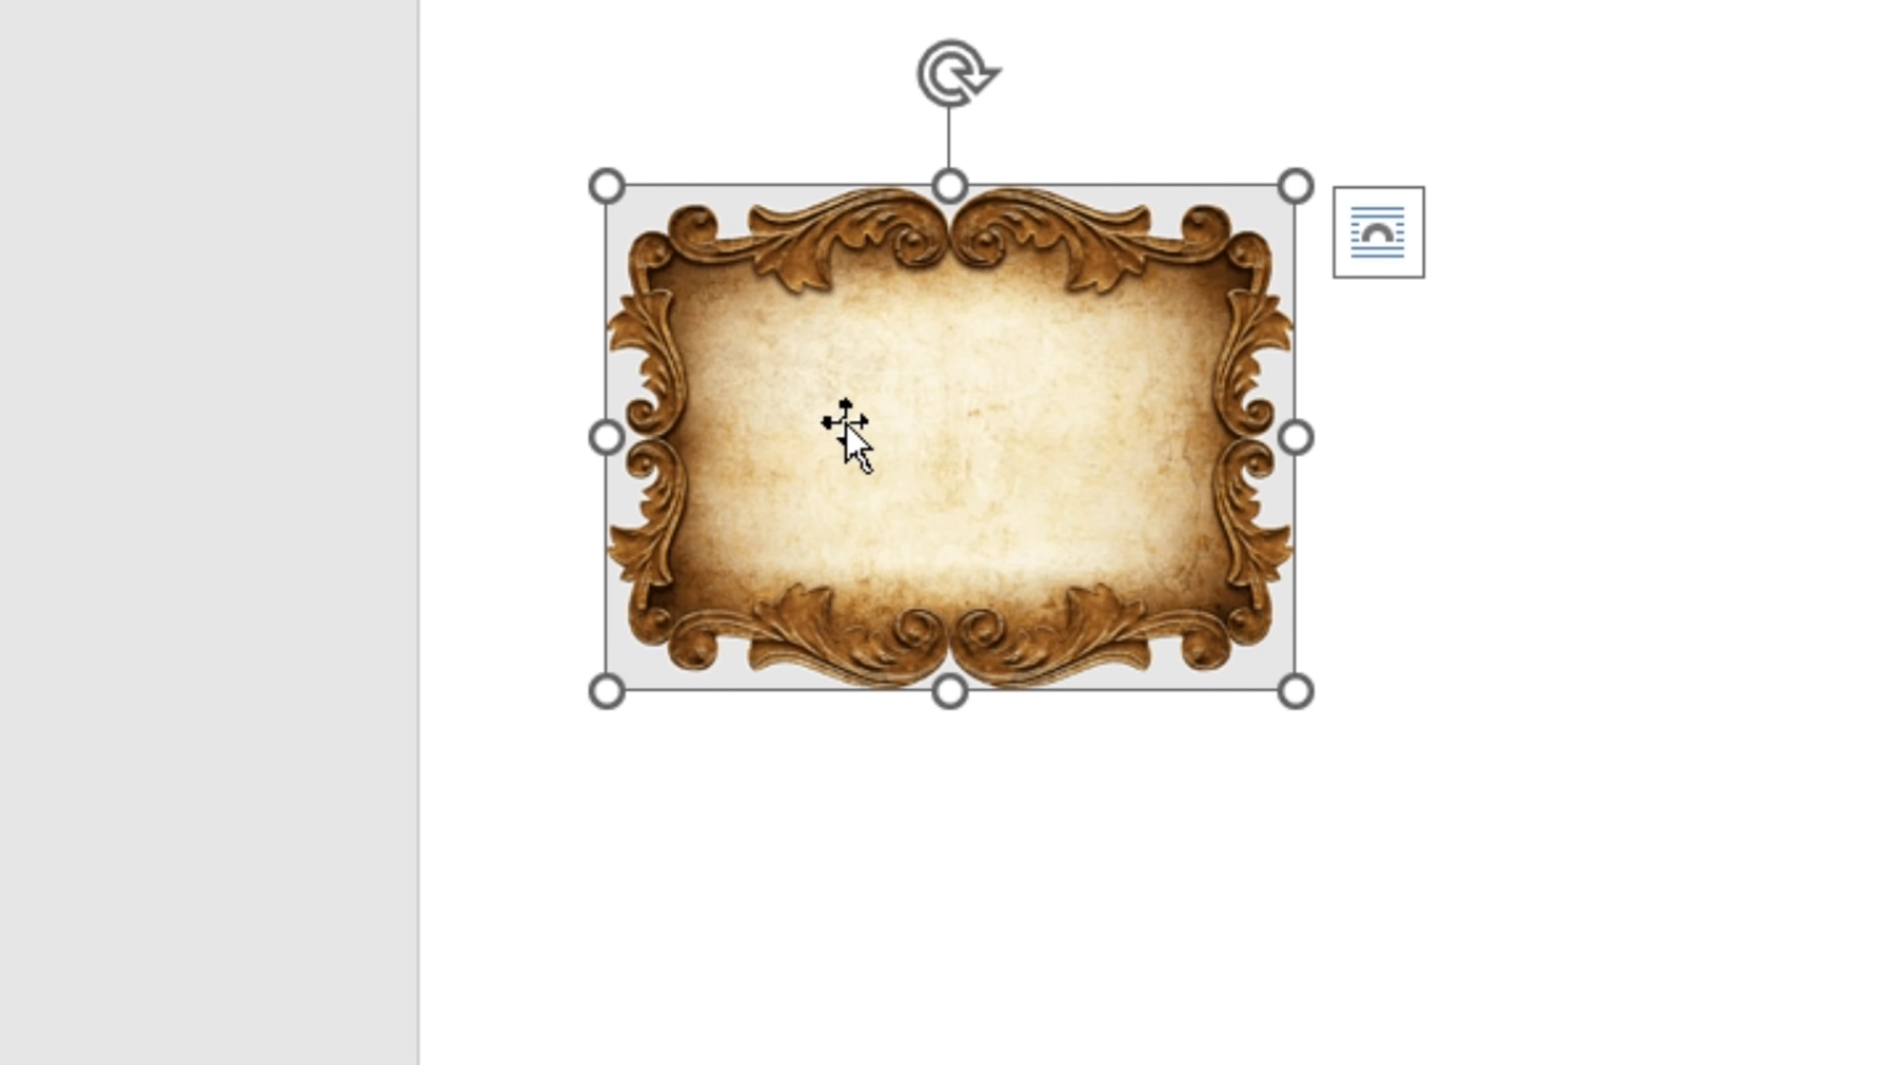
{"action": "key", "text": "Delete"}
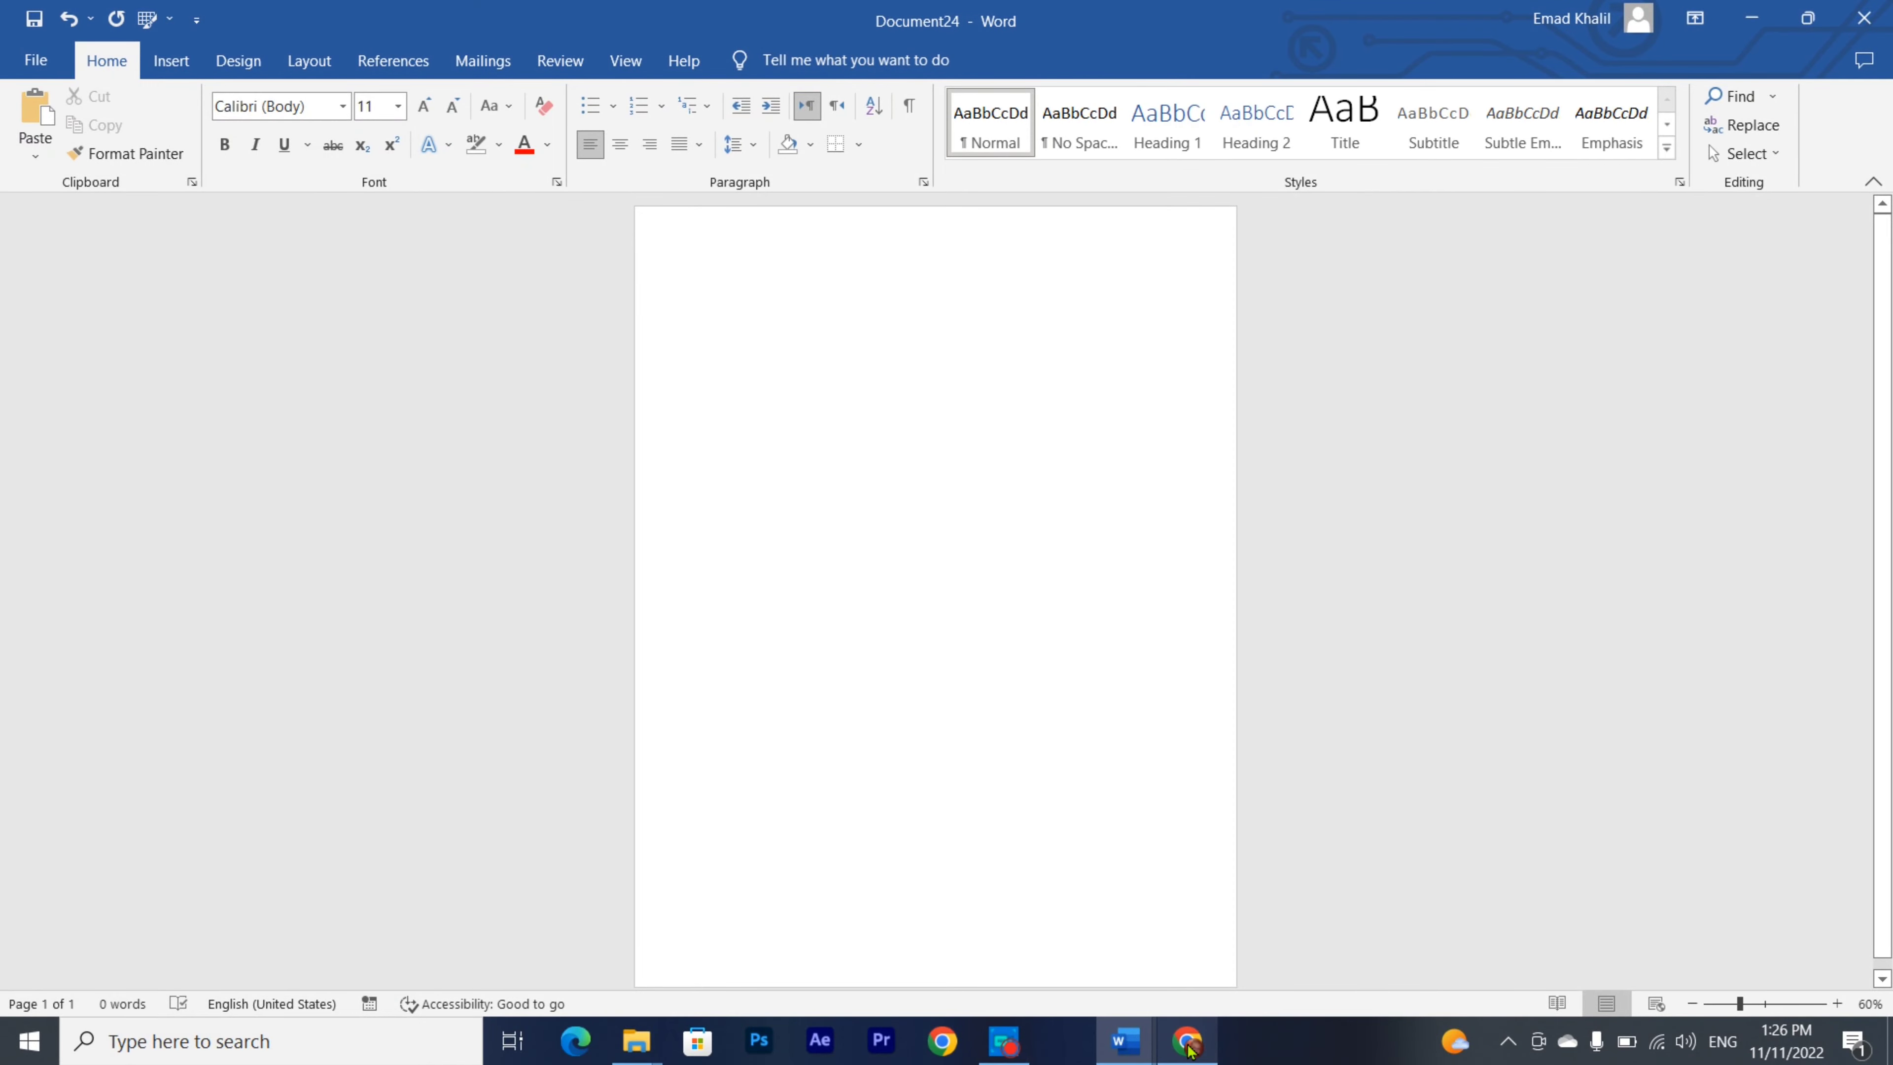
- In a new browser tab, search for remove bg and go to remove.bg's upload page
{"action": "left_click", "coordinate": [1190, 1044]}
{"action": "left_click", "coordinate": [627, 19]}
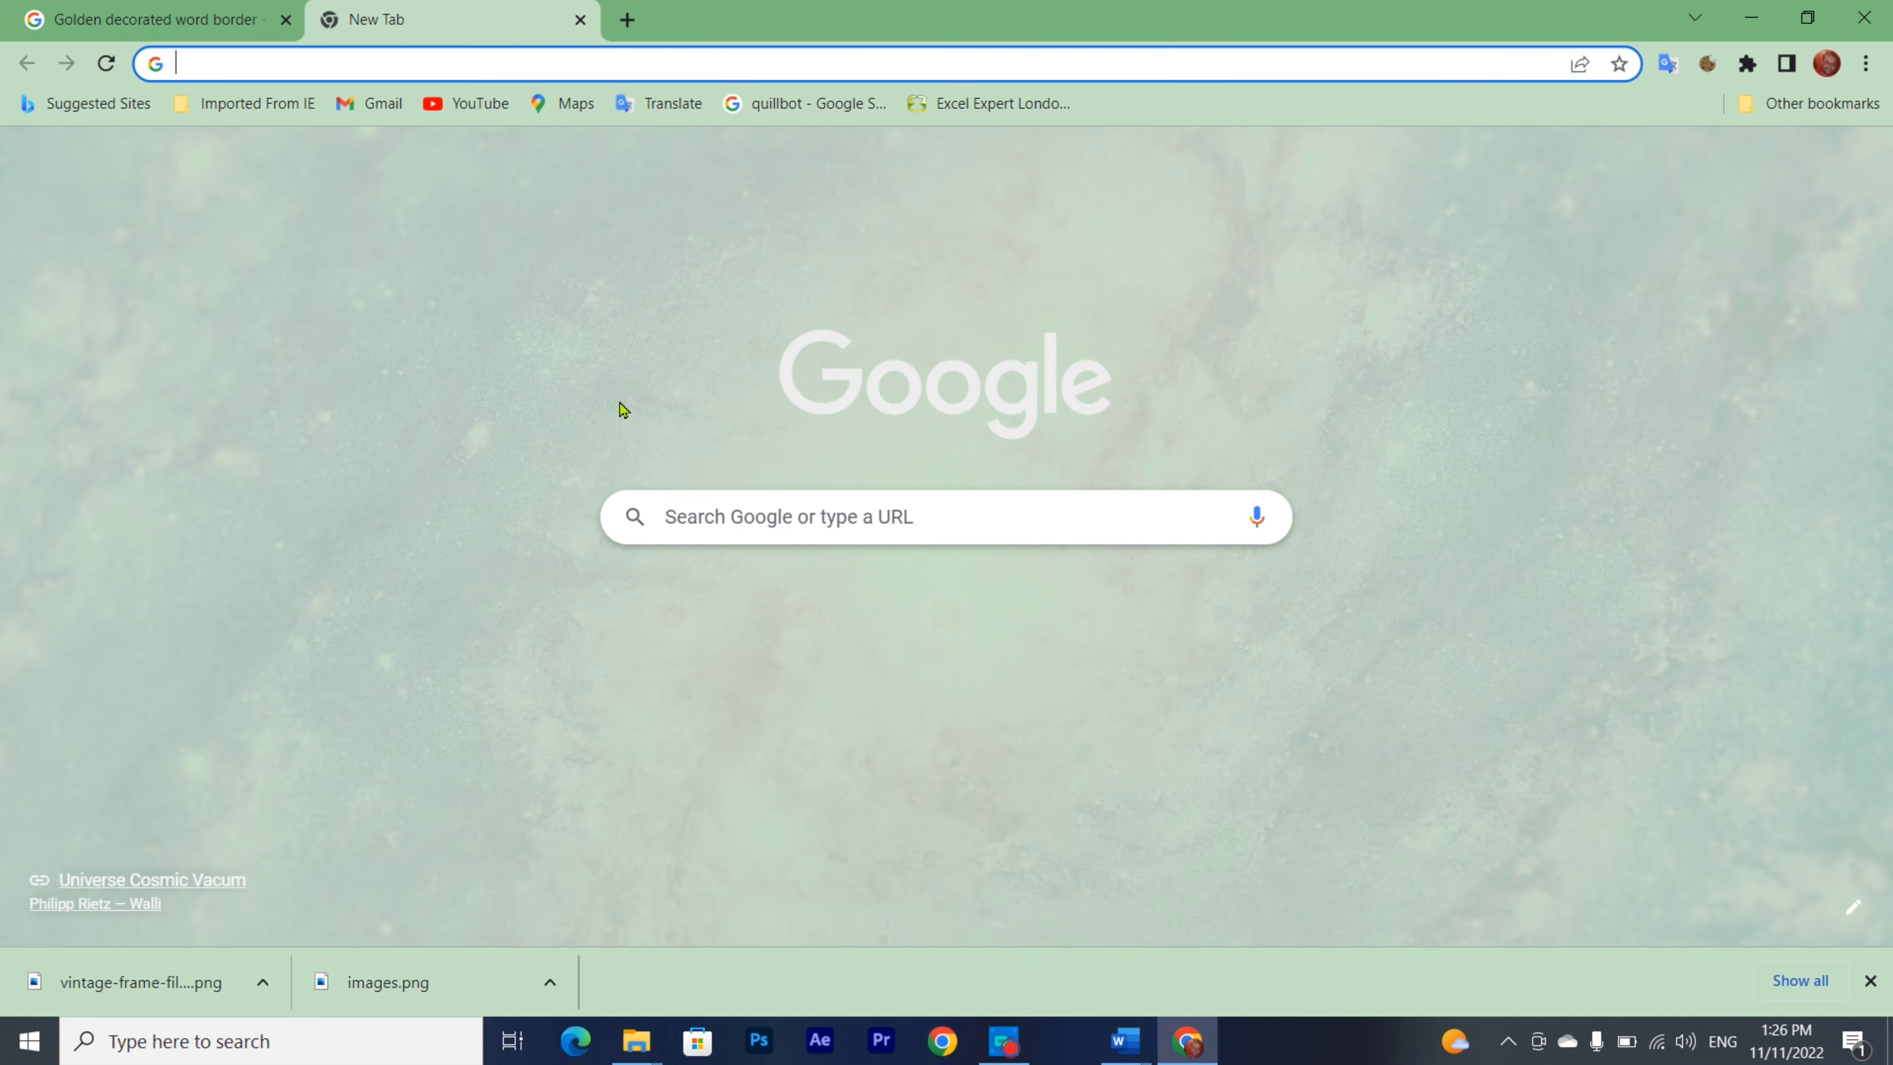
{"action": "left_click", "coordinate": [346, 61]}
{"action": "type", "text": "remov"}
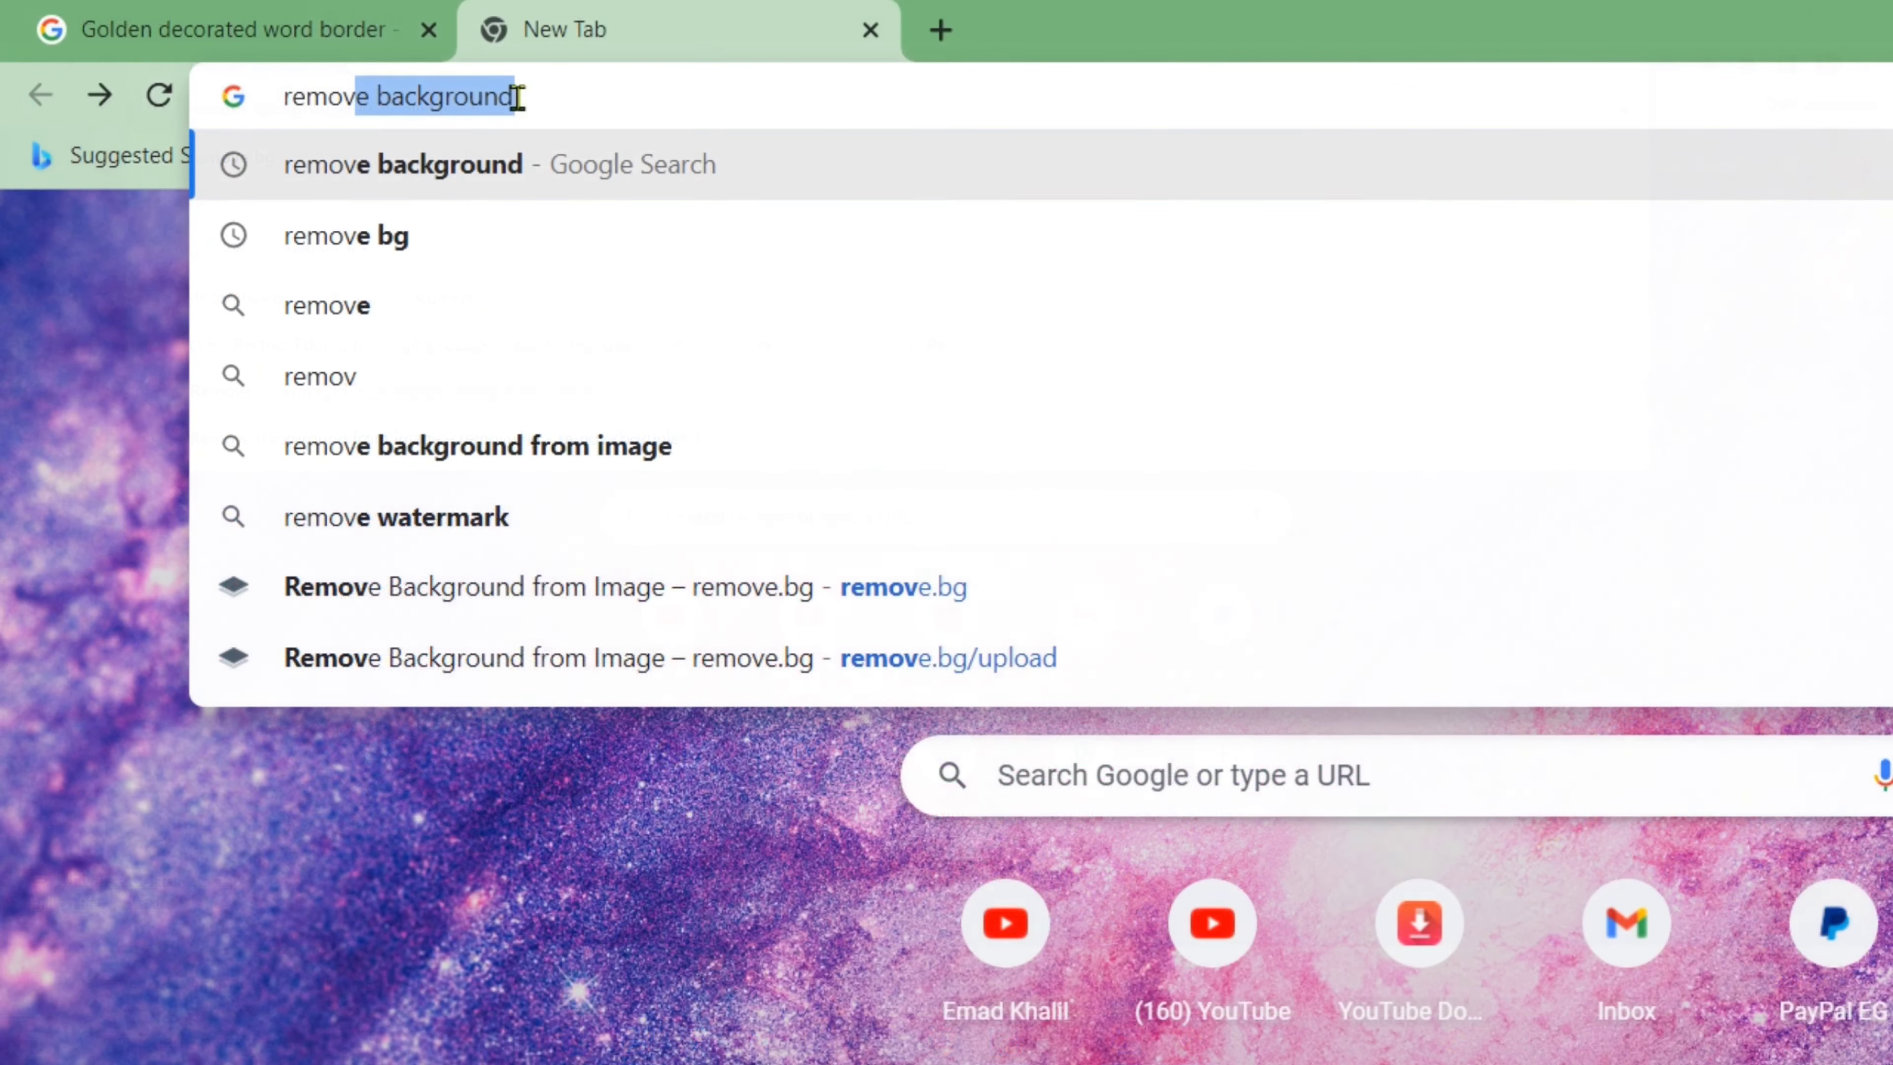
{"action": "type", "text": "e"}
{"action": "left_click", "coordinate": [357, 237]}
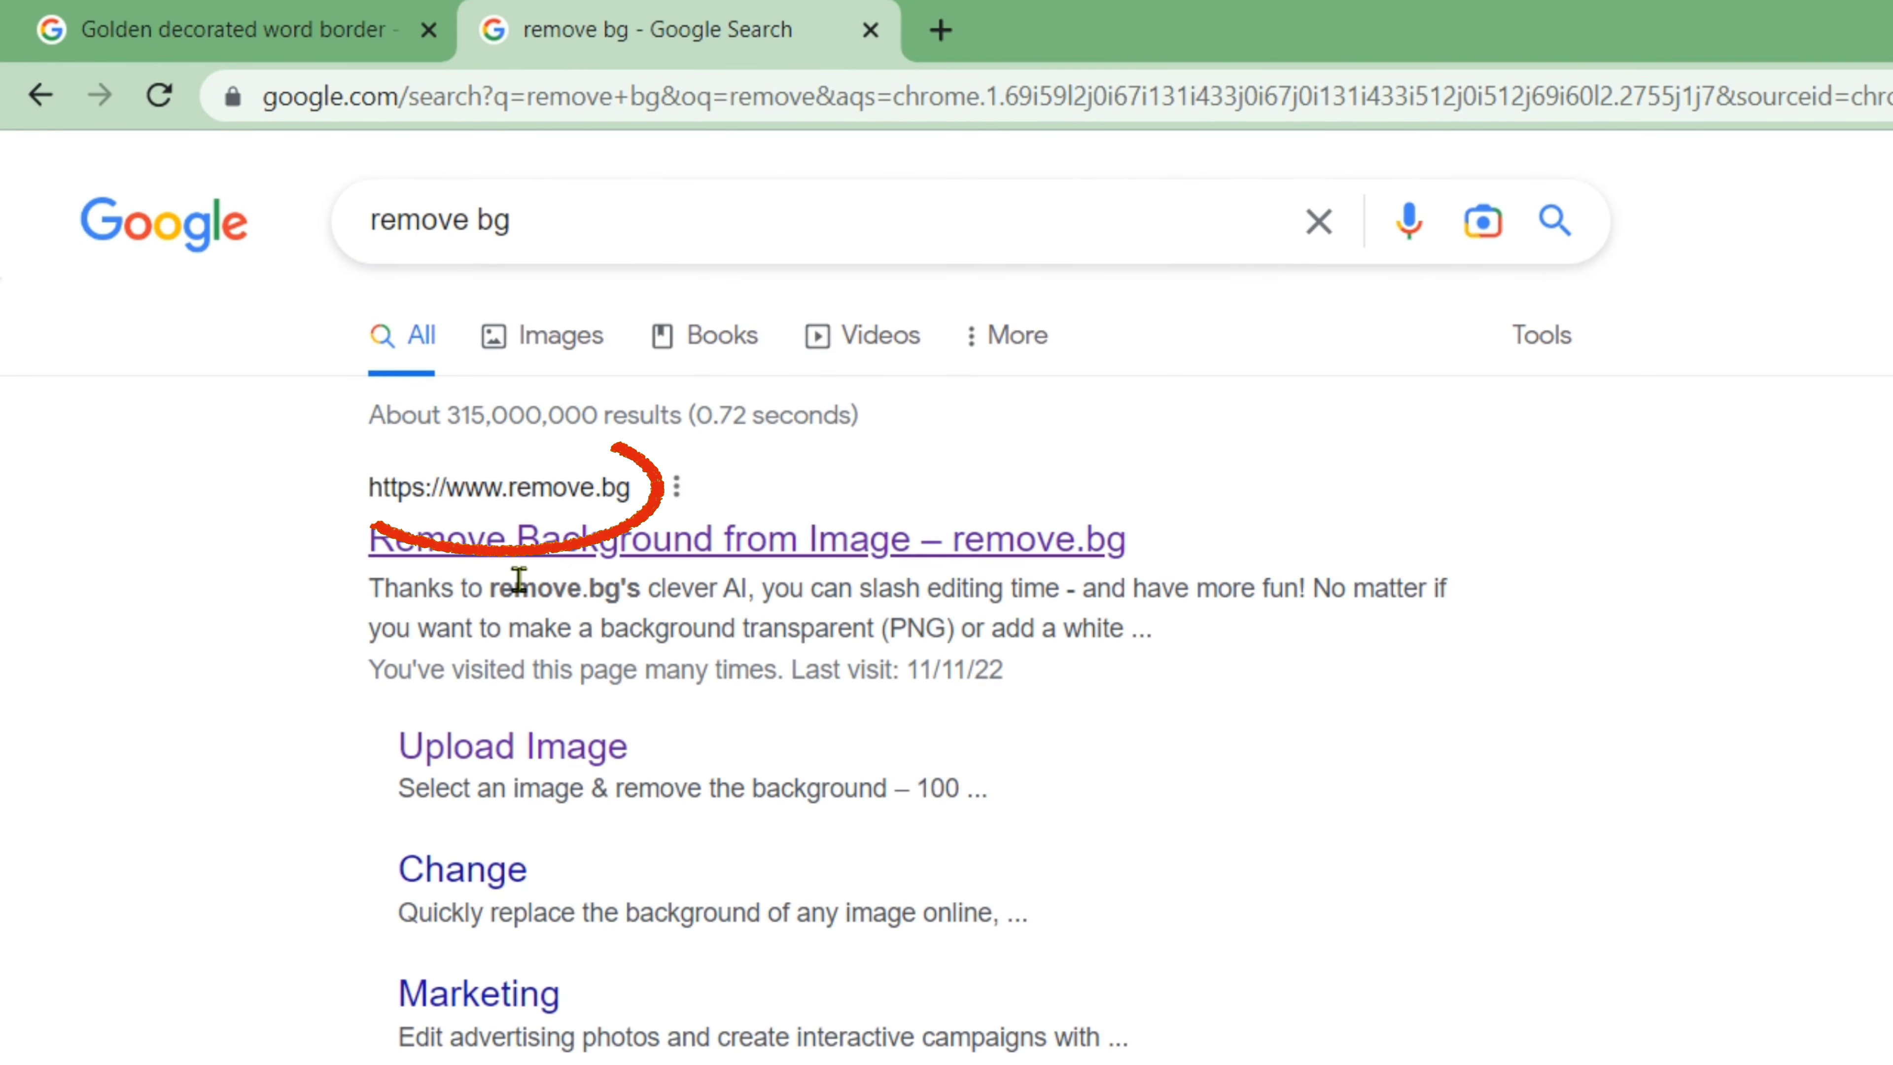
{"action": "left_click", "coordinate": [506, 761]}
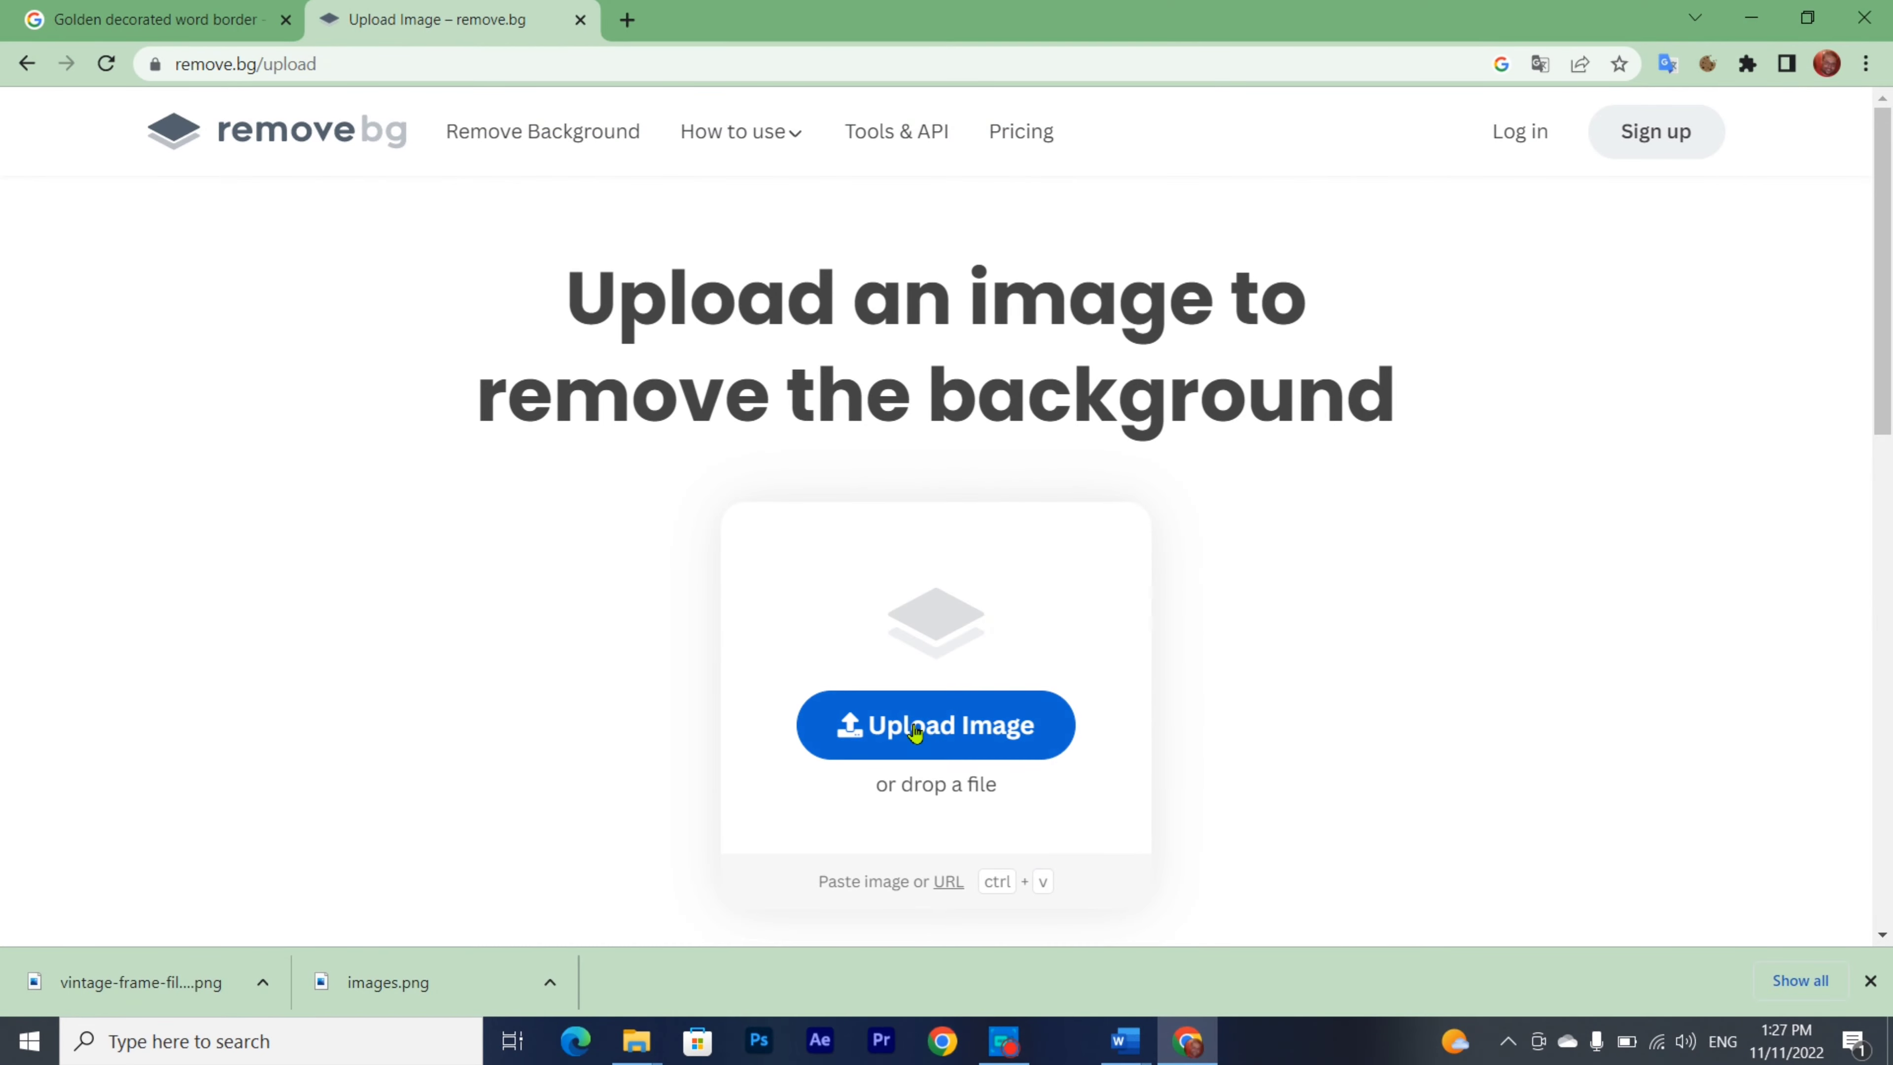
- Upload the vintage frame image and save the background-free cut-out over the existing vintage-frame file
{"action": "left_click", "coordinate": [909, 727]}
{"action": "double_click", "coordinate": [359, 640]}
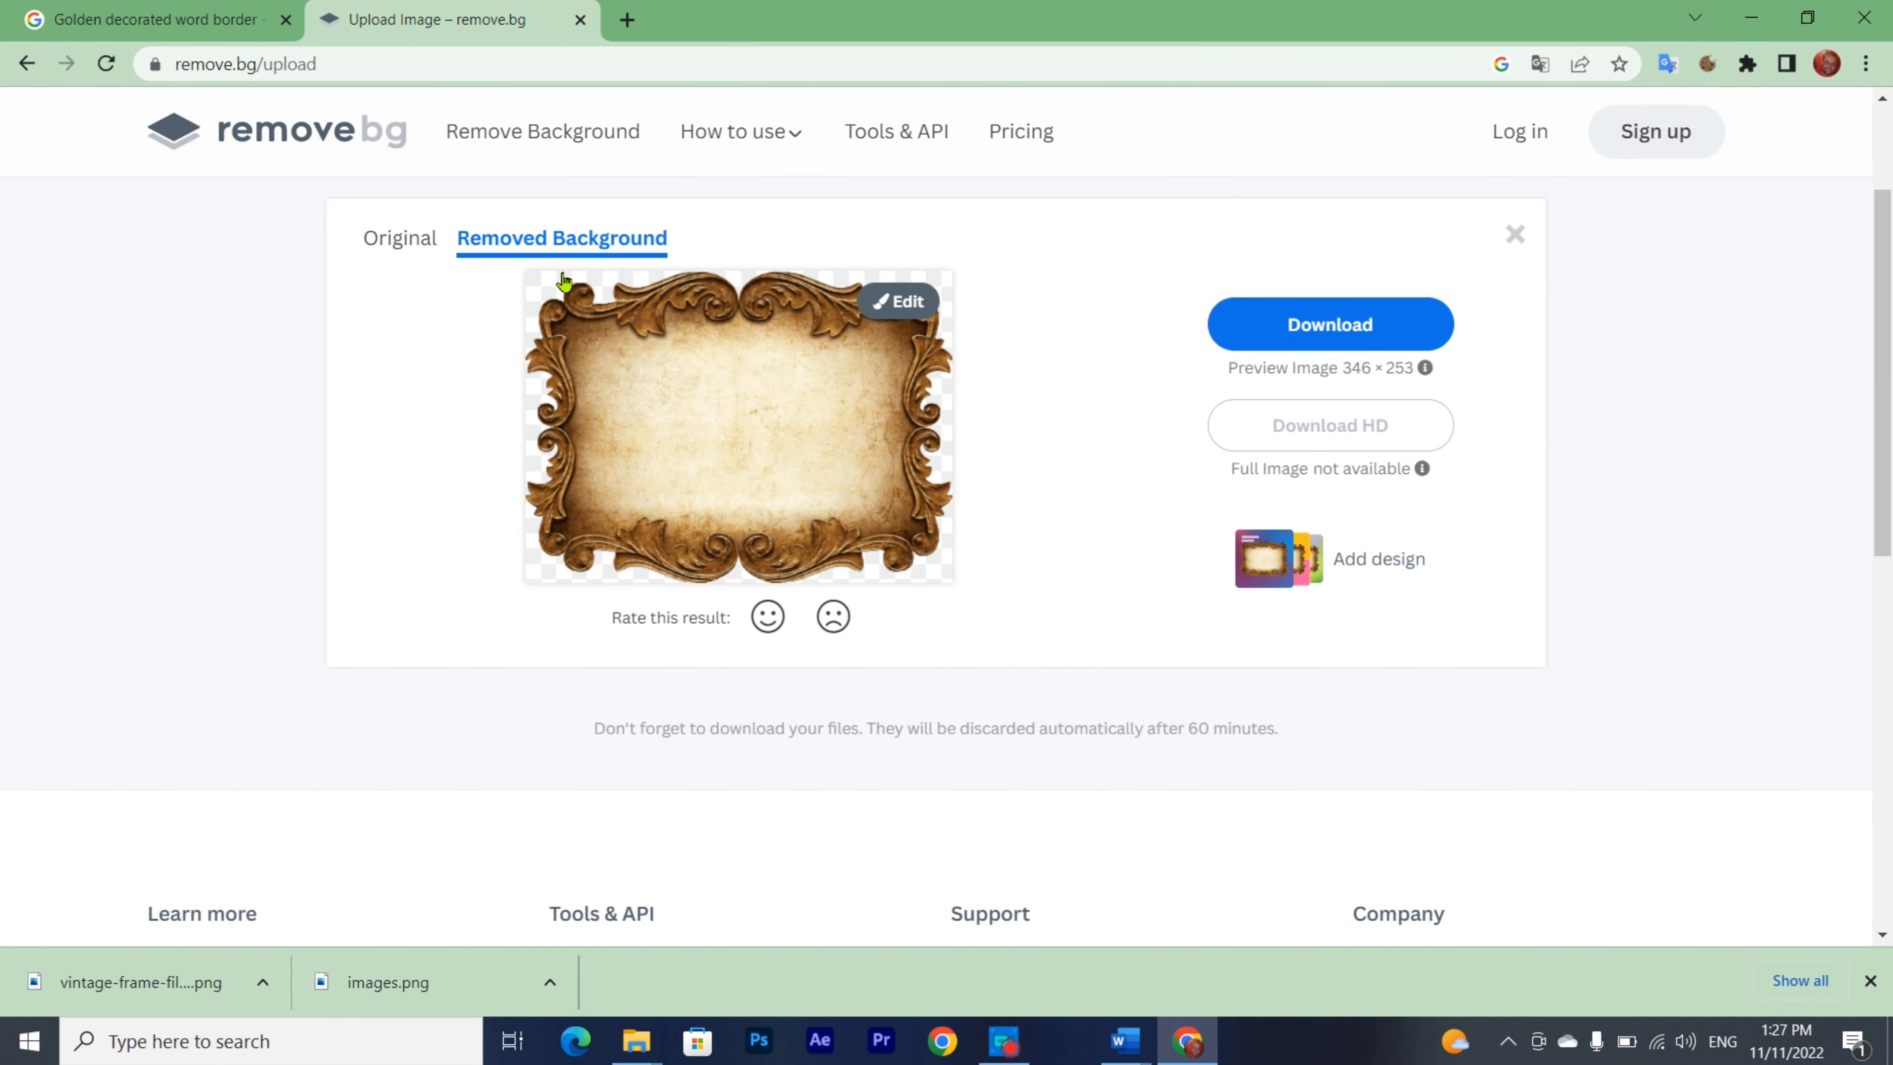
{"action": "left_click", "coordinate": [1303, 323]}
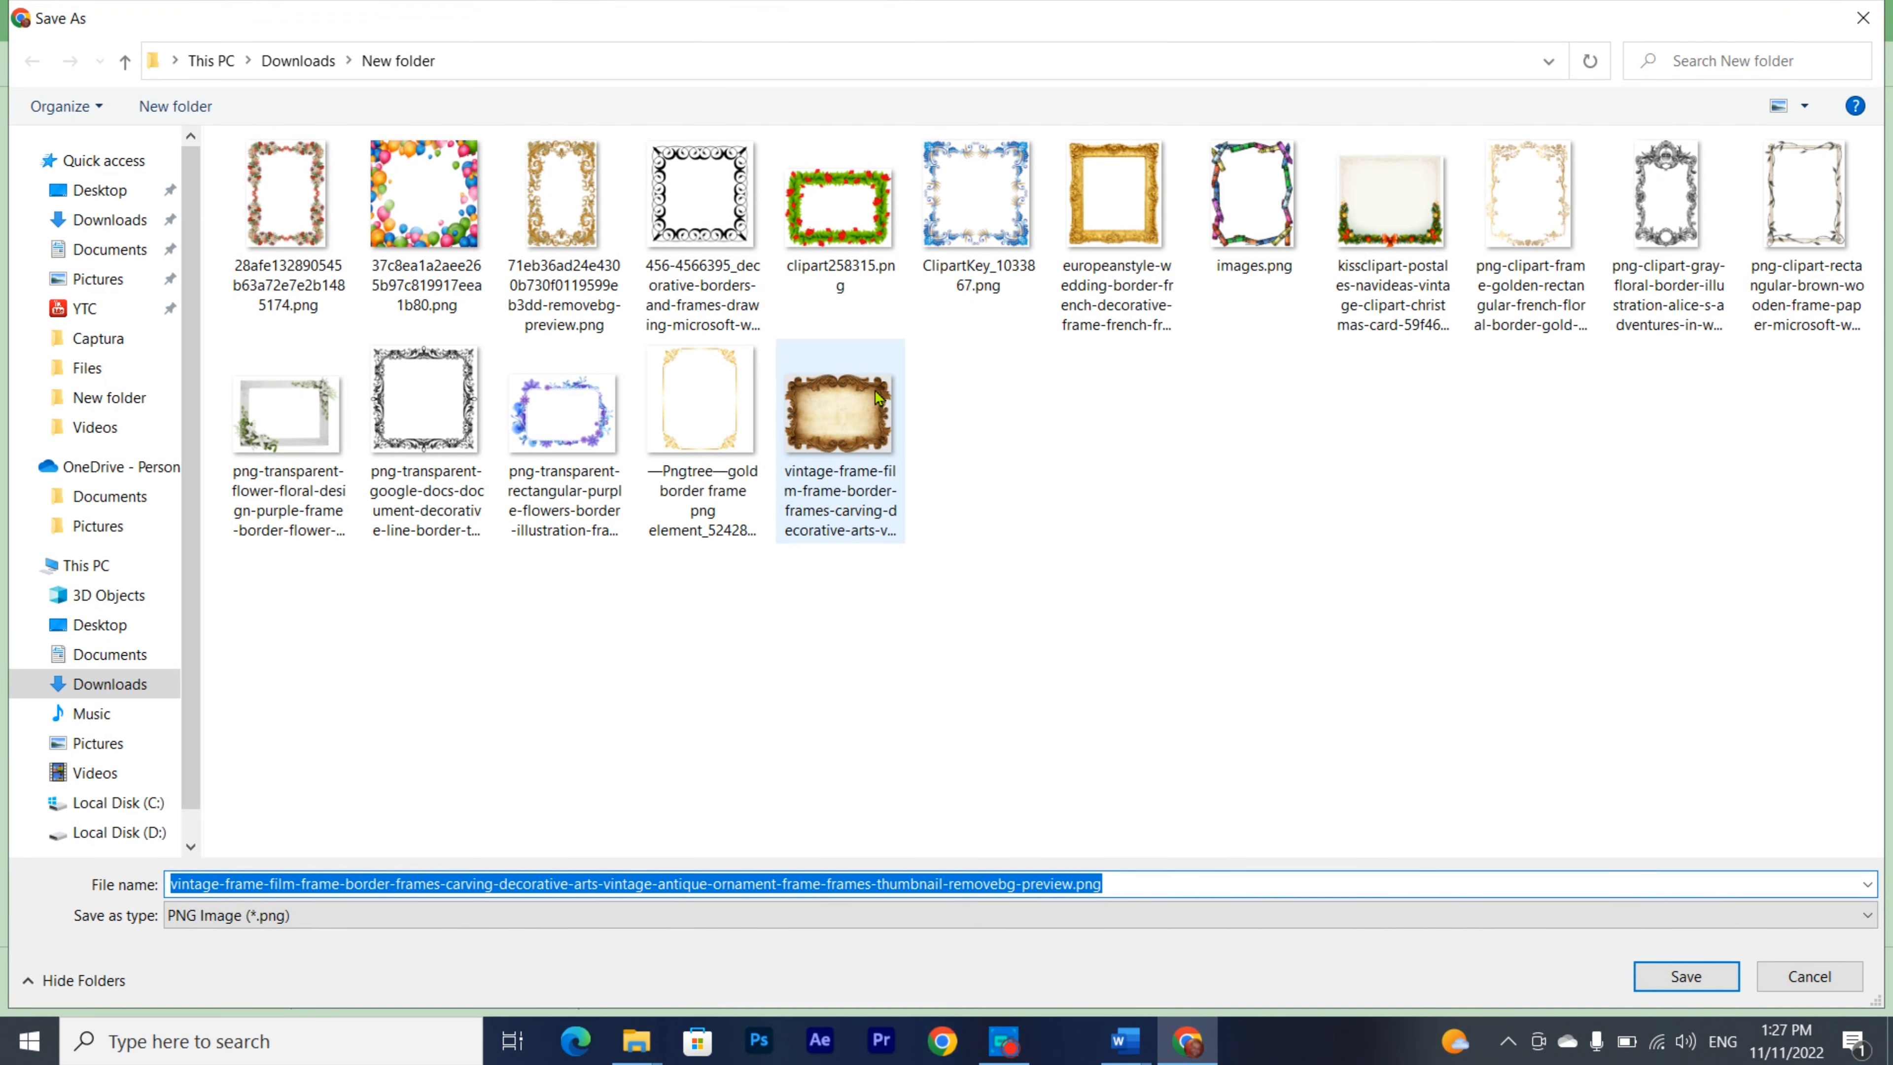
{"action": "left_click", "coordinate": [836, 408]}
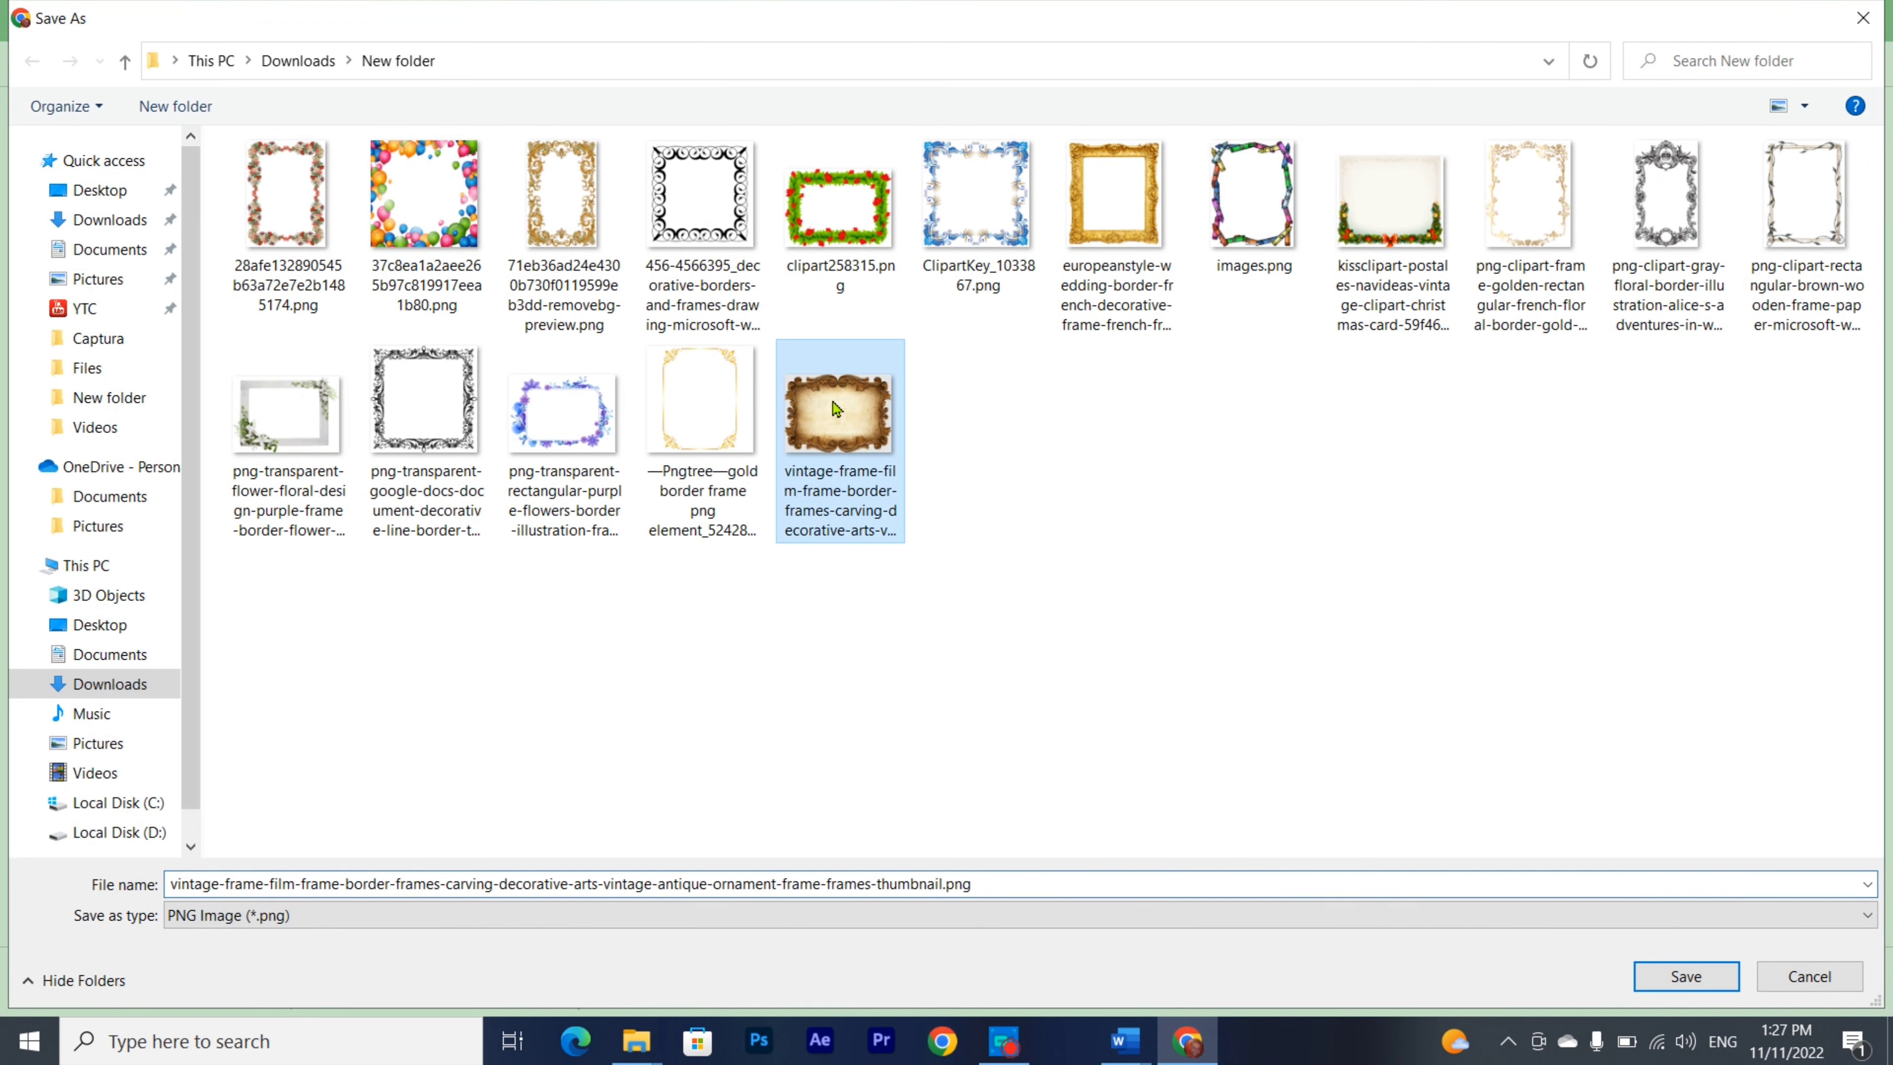
{"action": "left_click", "coordinate": [1682, 977]}
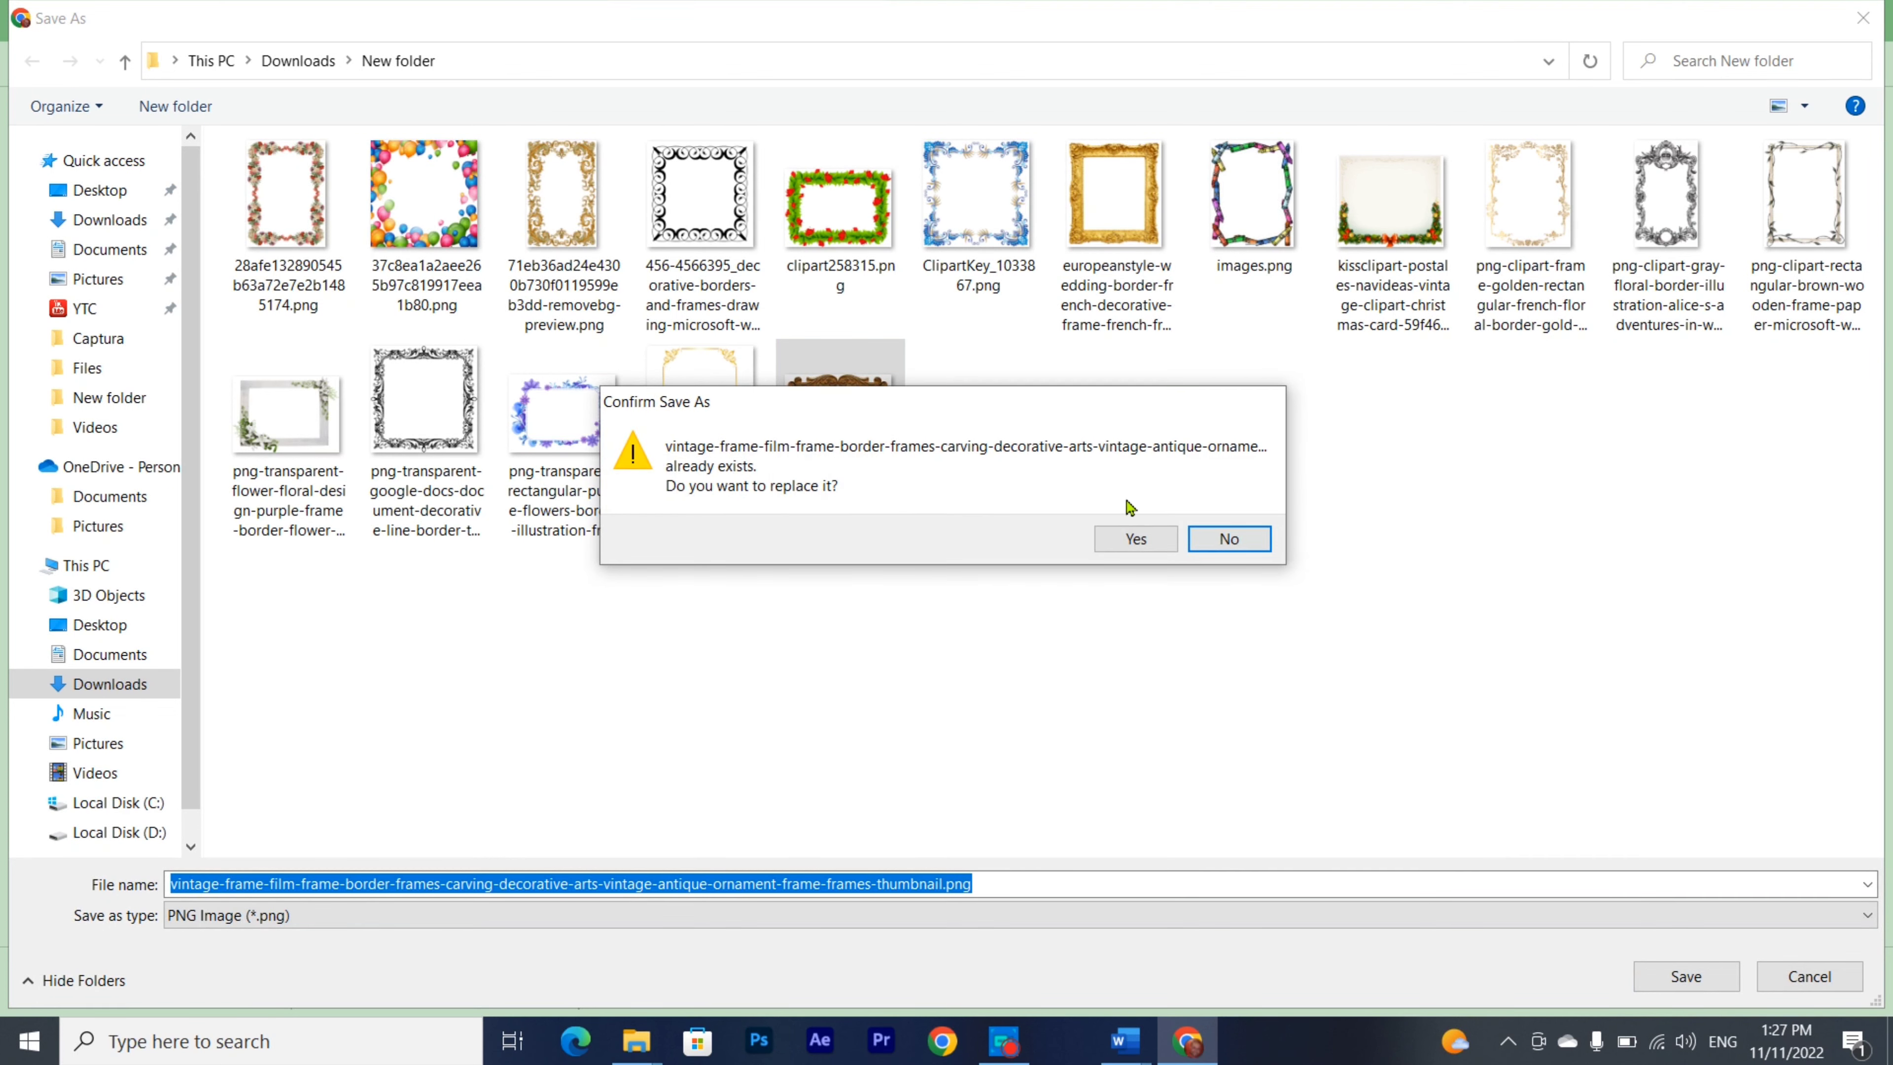
{"action": "left_click", "coordinate": [1130, 543]}
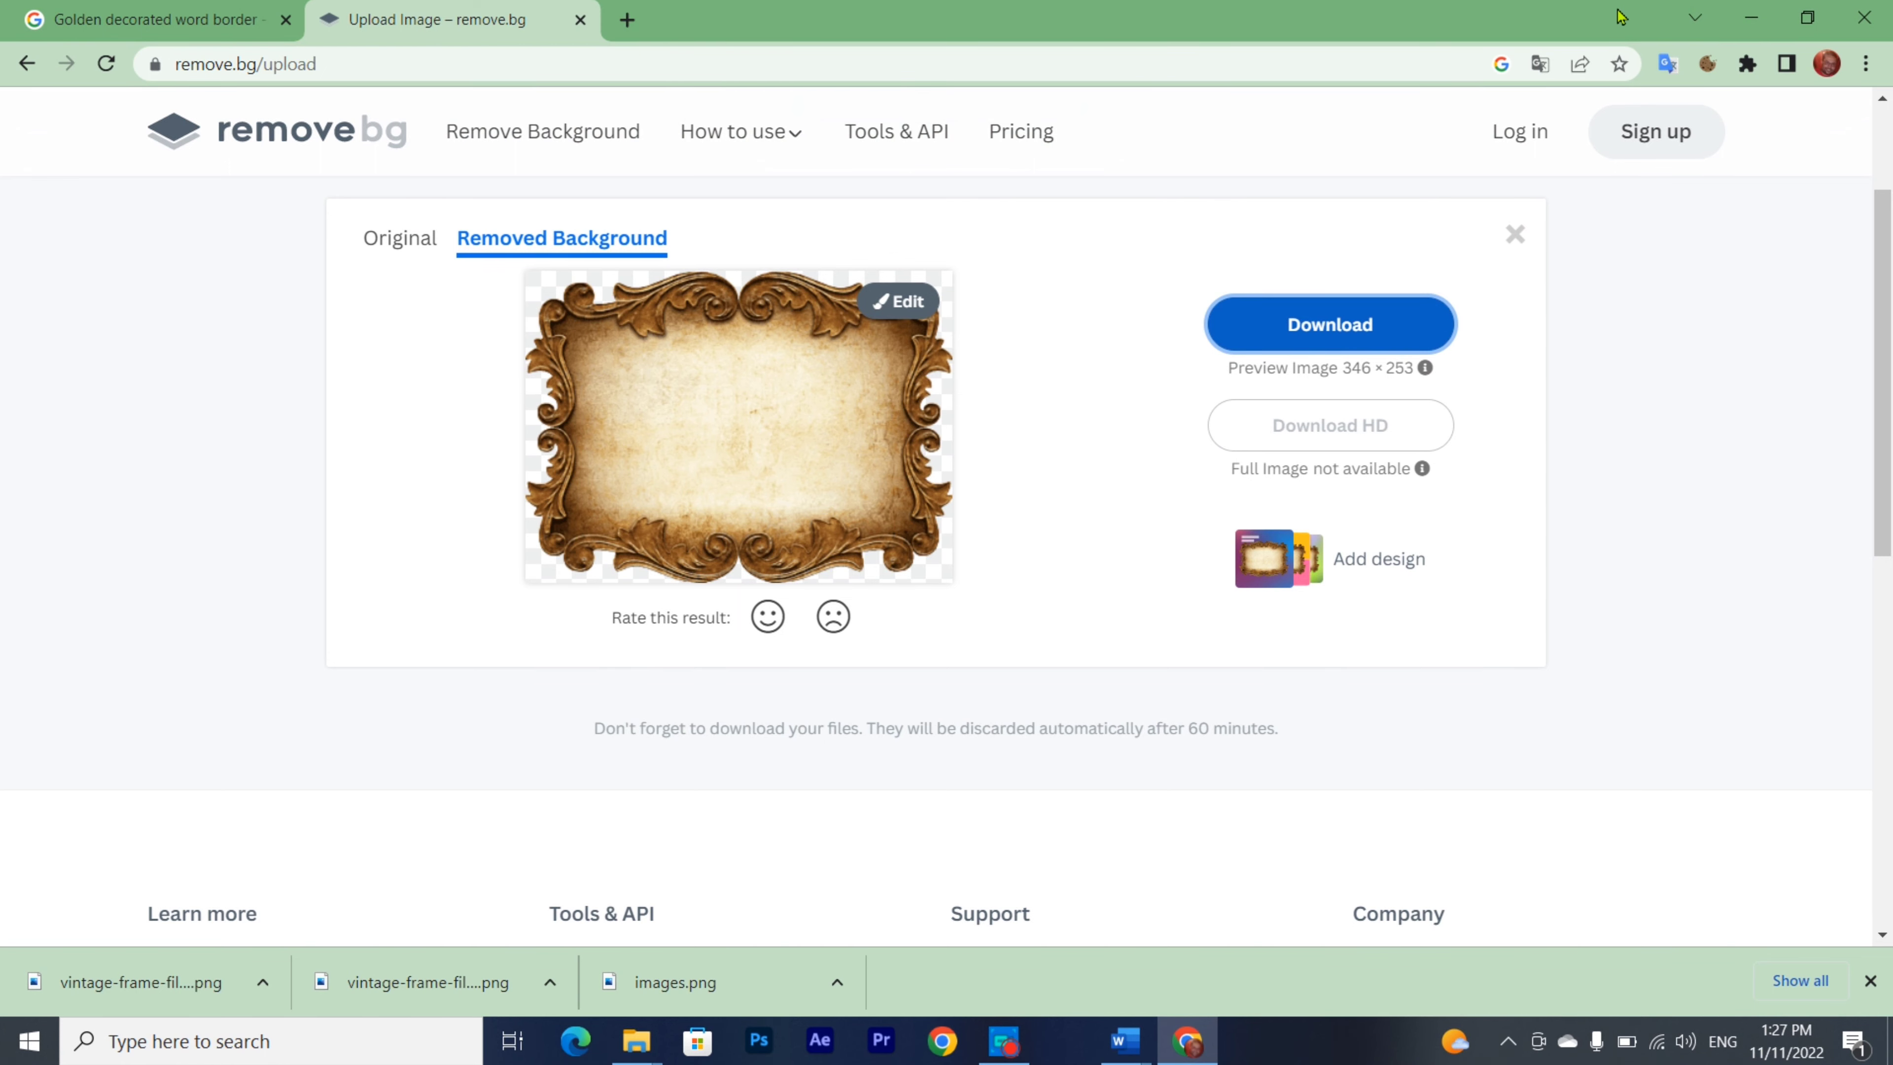
- Insert the background-free vintage frame picture from this device and rotate it 90° into portrait
{"action": "left_click", "coordinate": [1754, 20]}
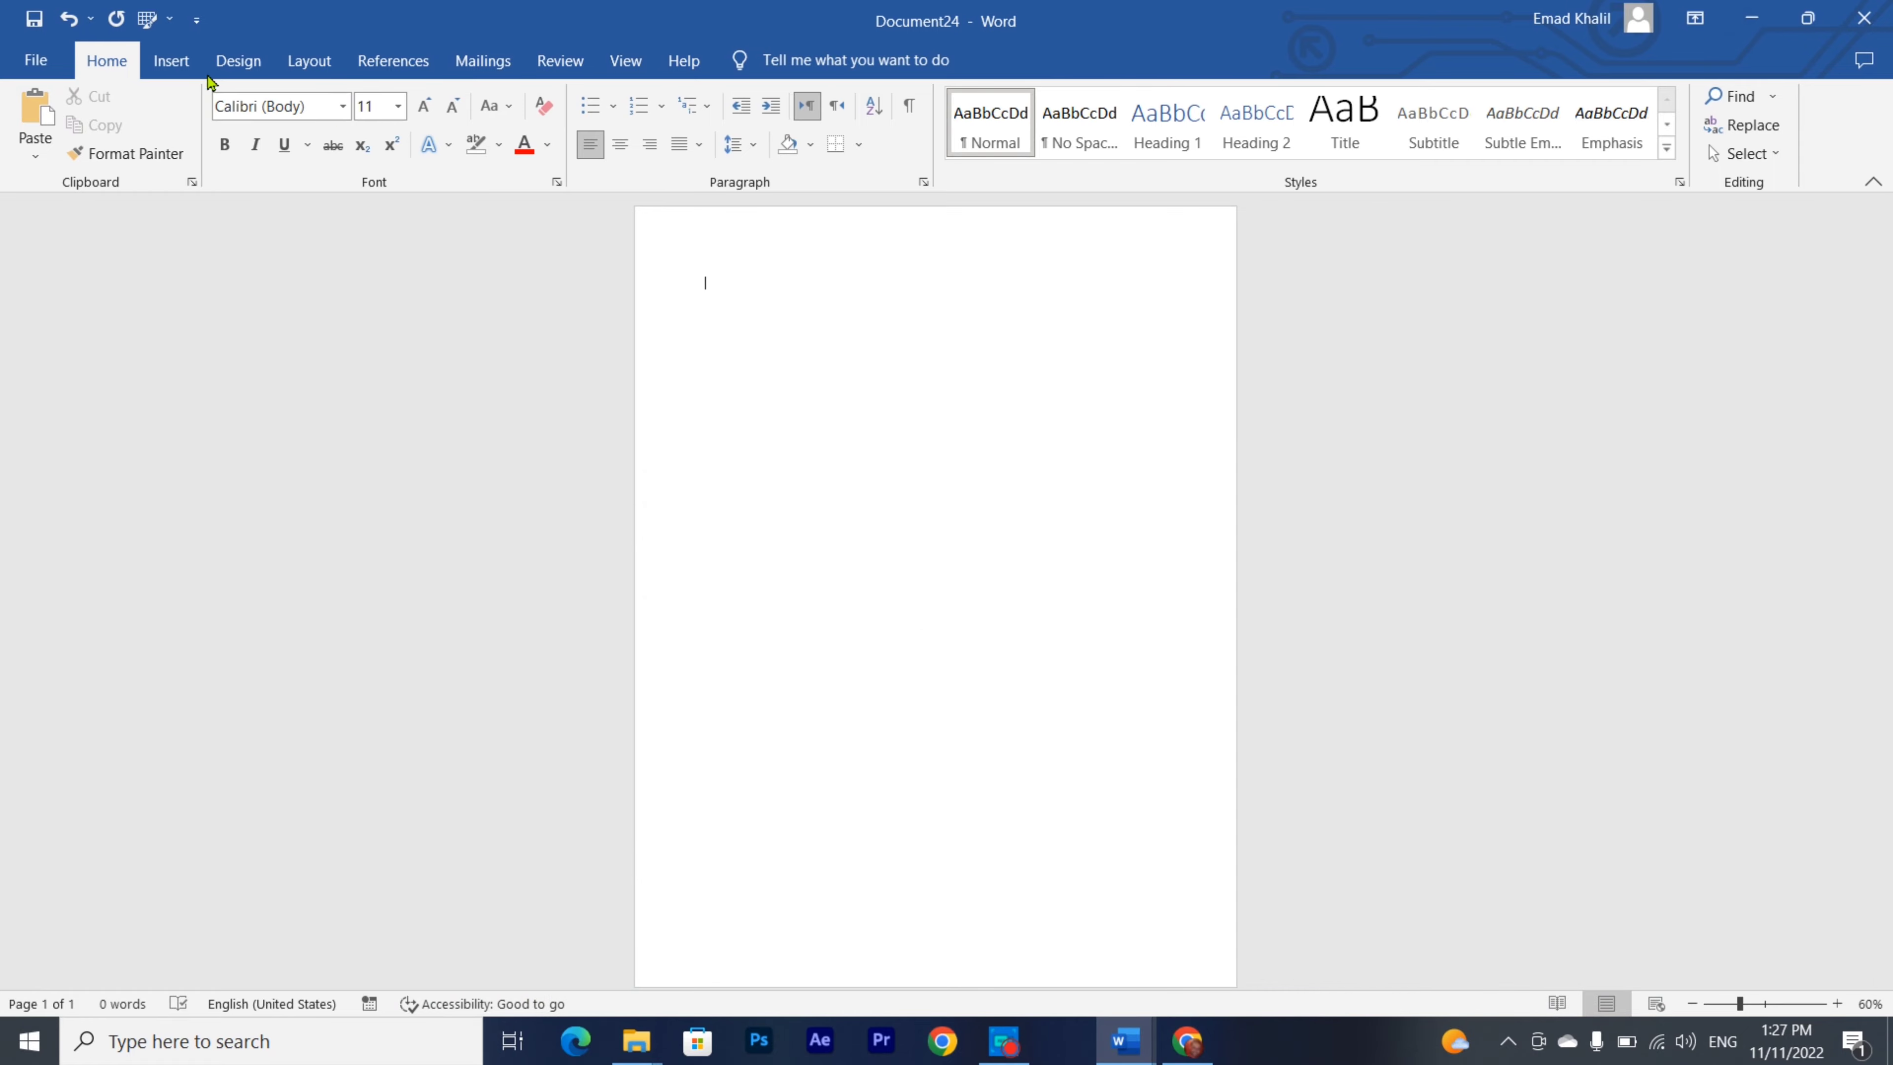
{"action": "left_click", "coordinate": [171, 60]}
{"action": "left_click", "coordinate": [242, 141]}
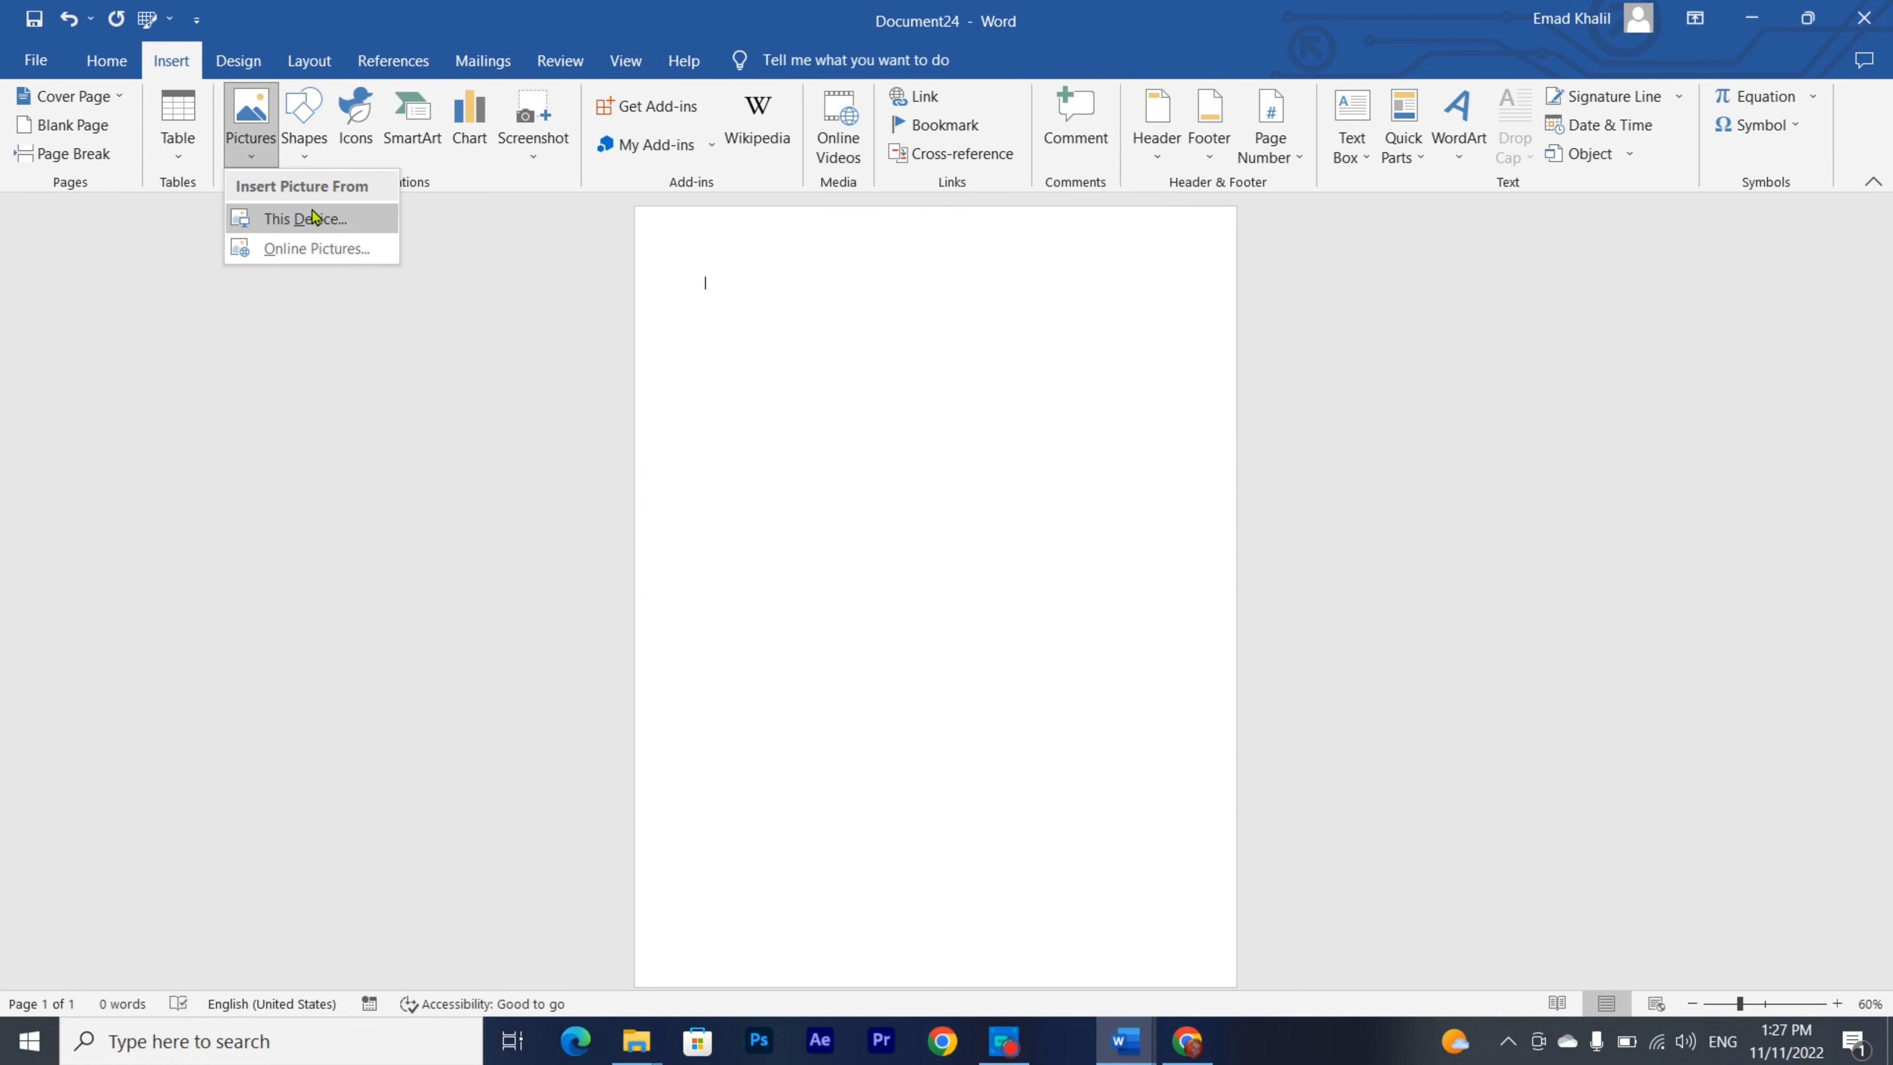
{"action": "left_click", "coordinate": [299, 218]}
{"action": "scroll", "coordinate": [521, 299], "scroll_direction": "down", "scroll_amount": 10}
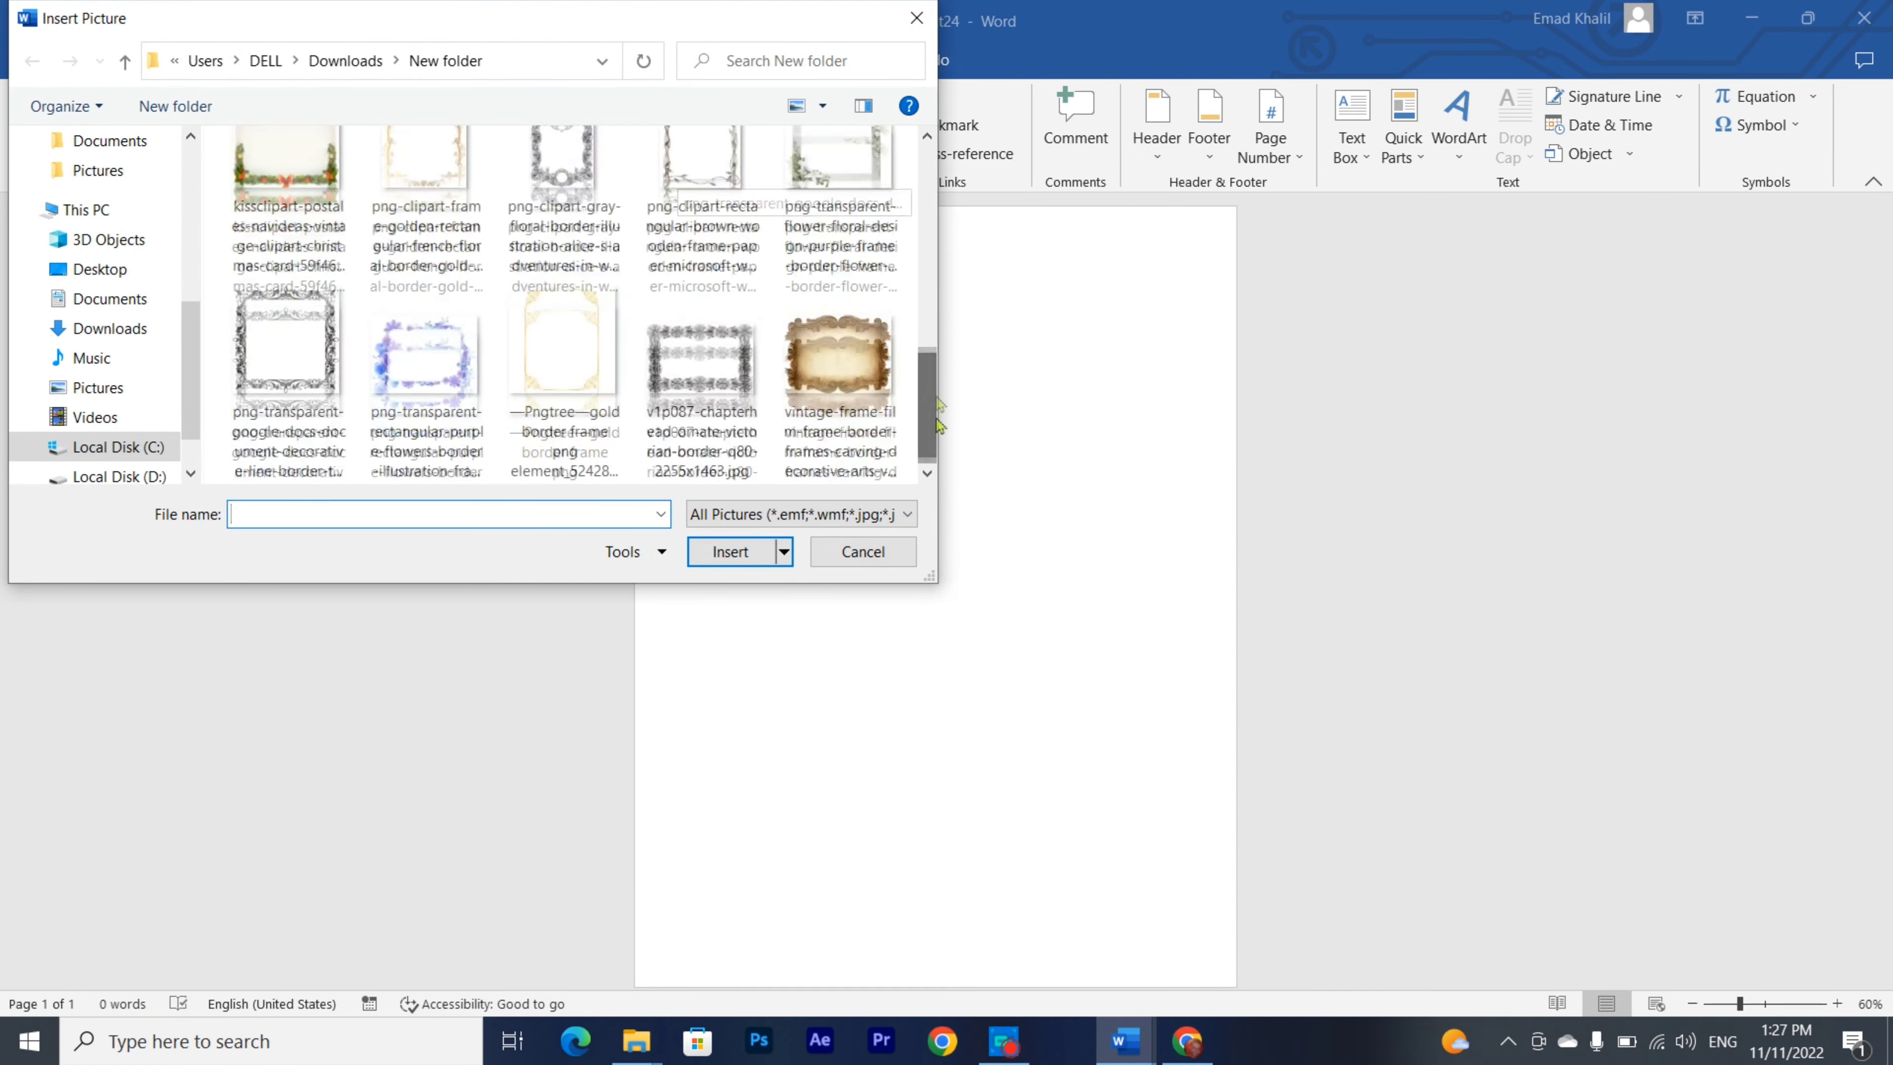
{"action": "double_click", "coordinate": [840, 388]}
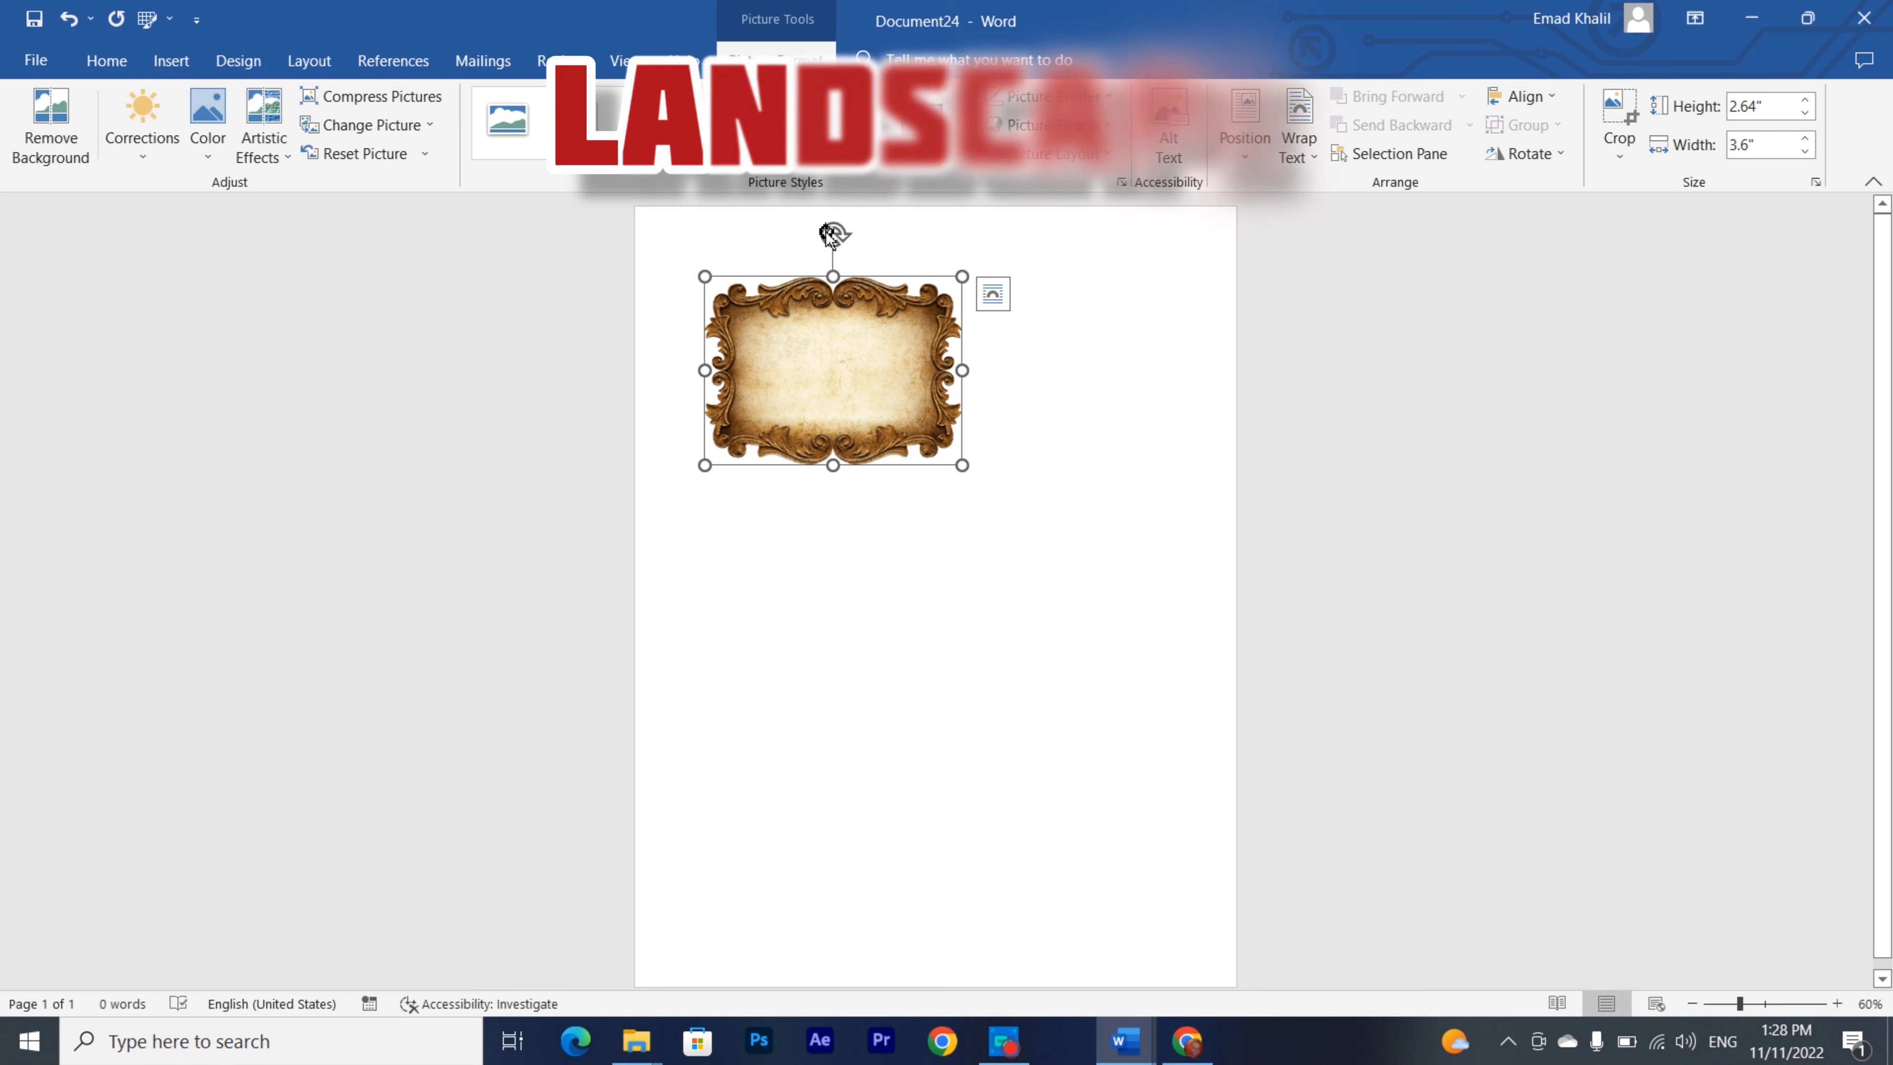
{"action": "left_click_drag", "start_coordinate": [833, 233], "coordinate": [974, 372]}
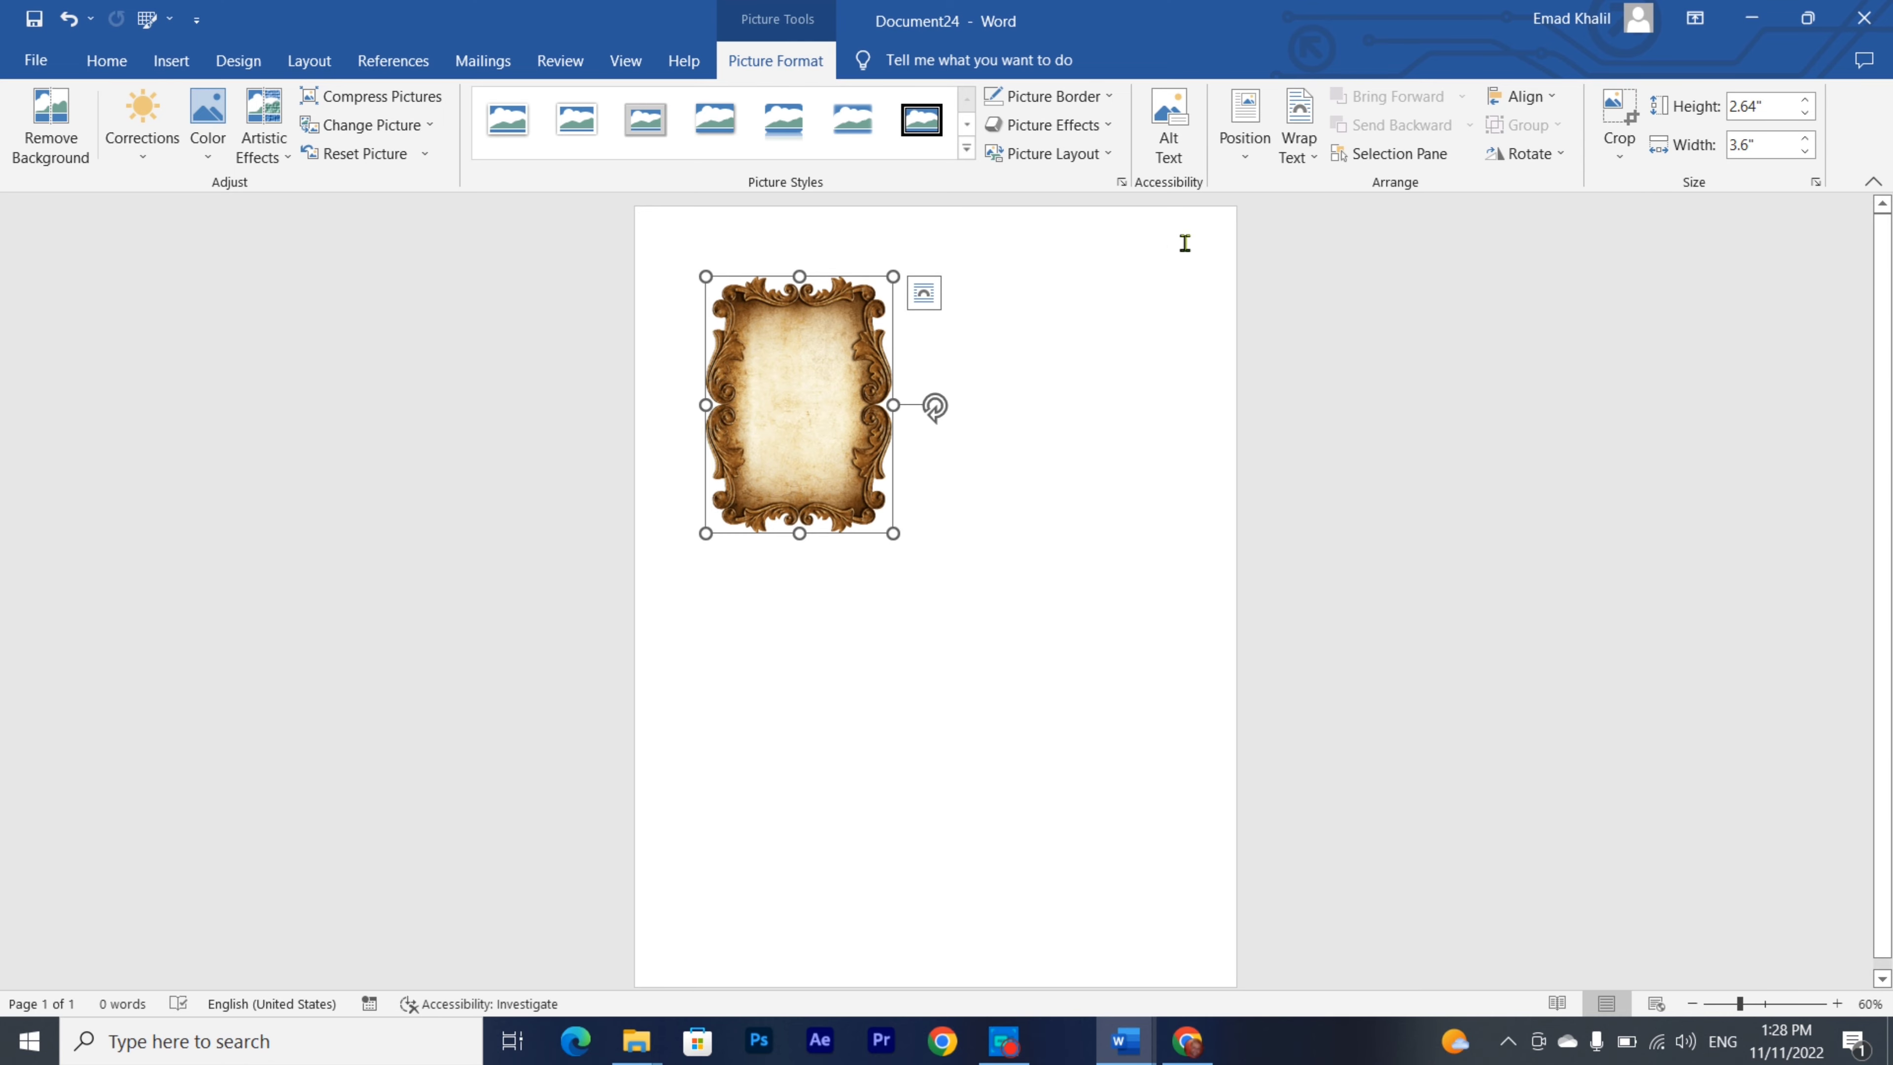
- Set the frame's wrapping to Behind Text and move it to the page centre
{"action": "left_click", "coordinate": [1316, 168]}
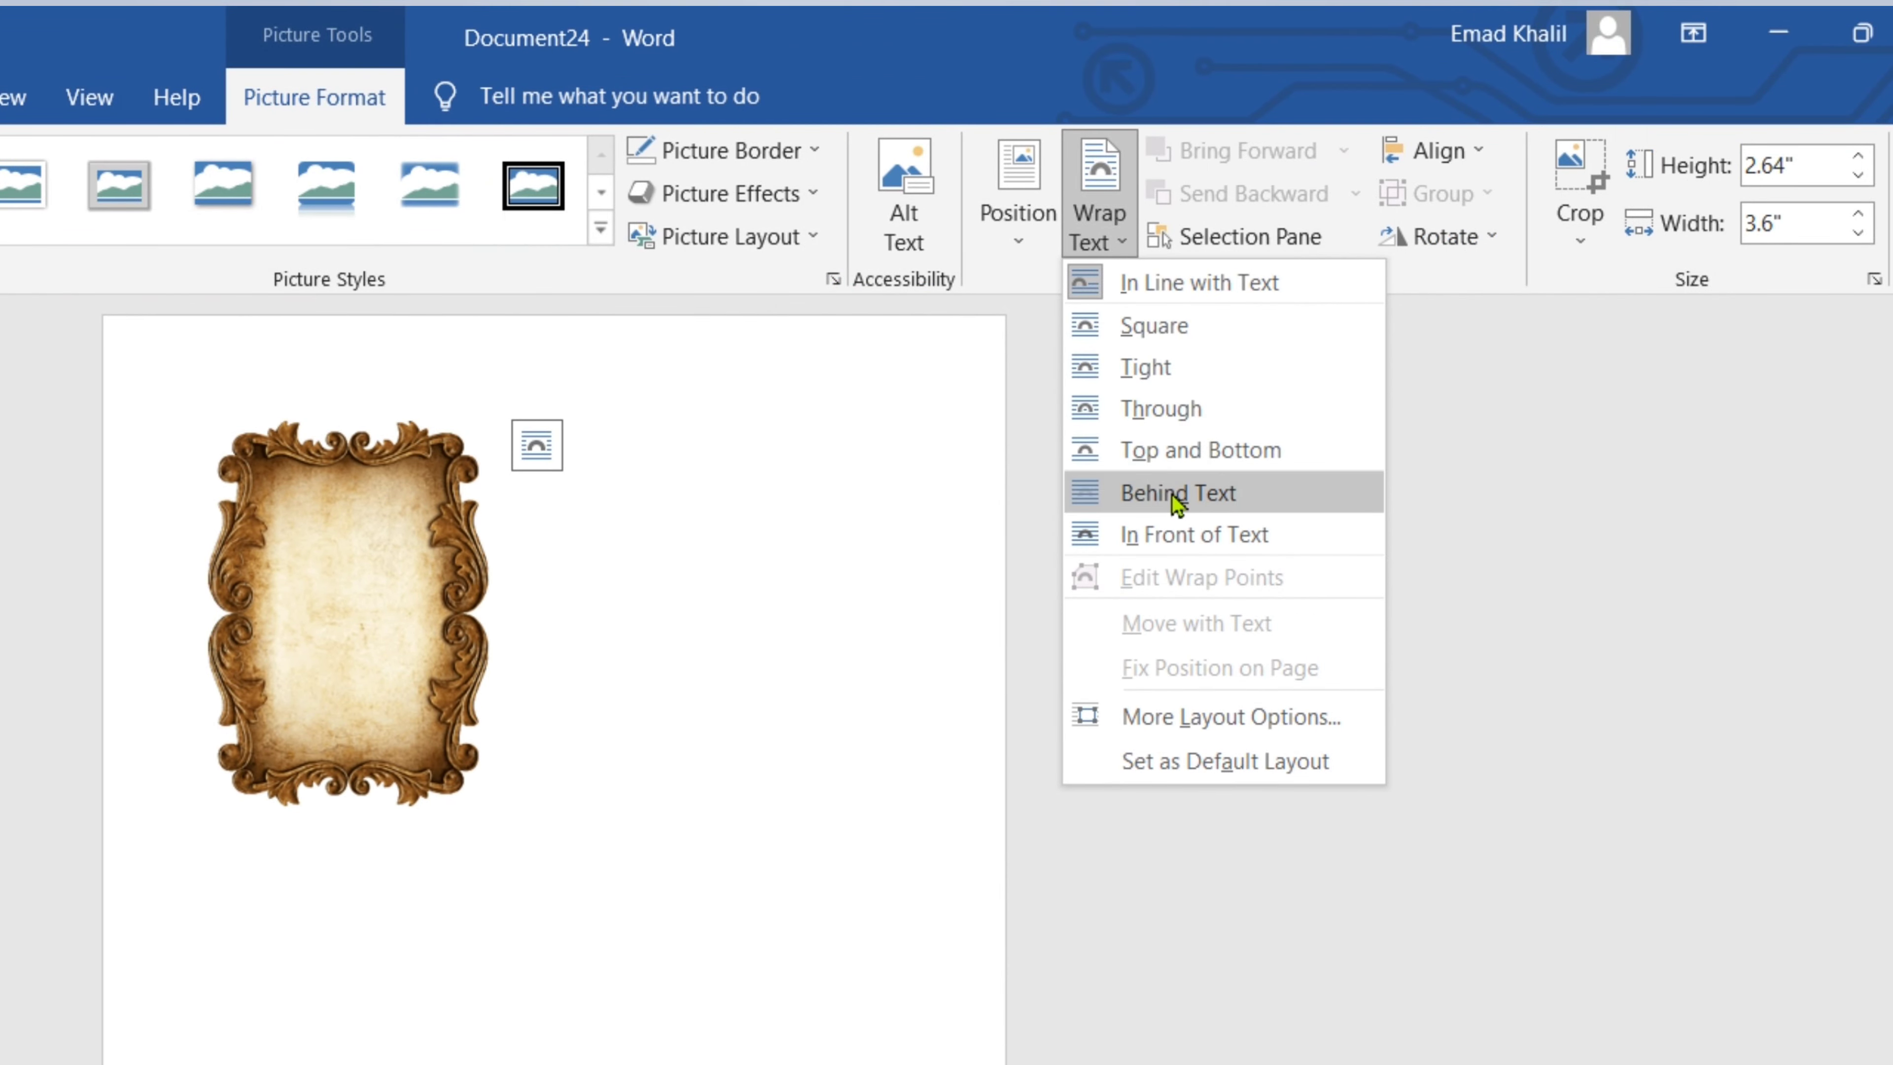
{"action": "left_click", "coordinate": [1177, 496]}
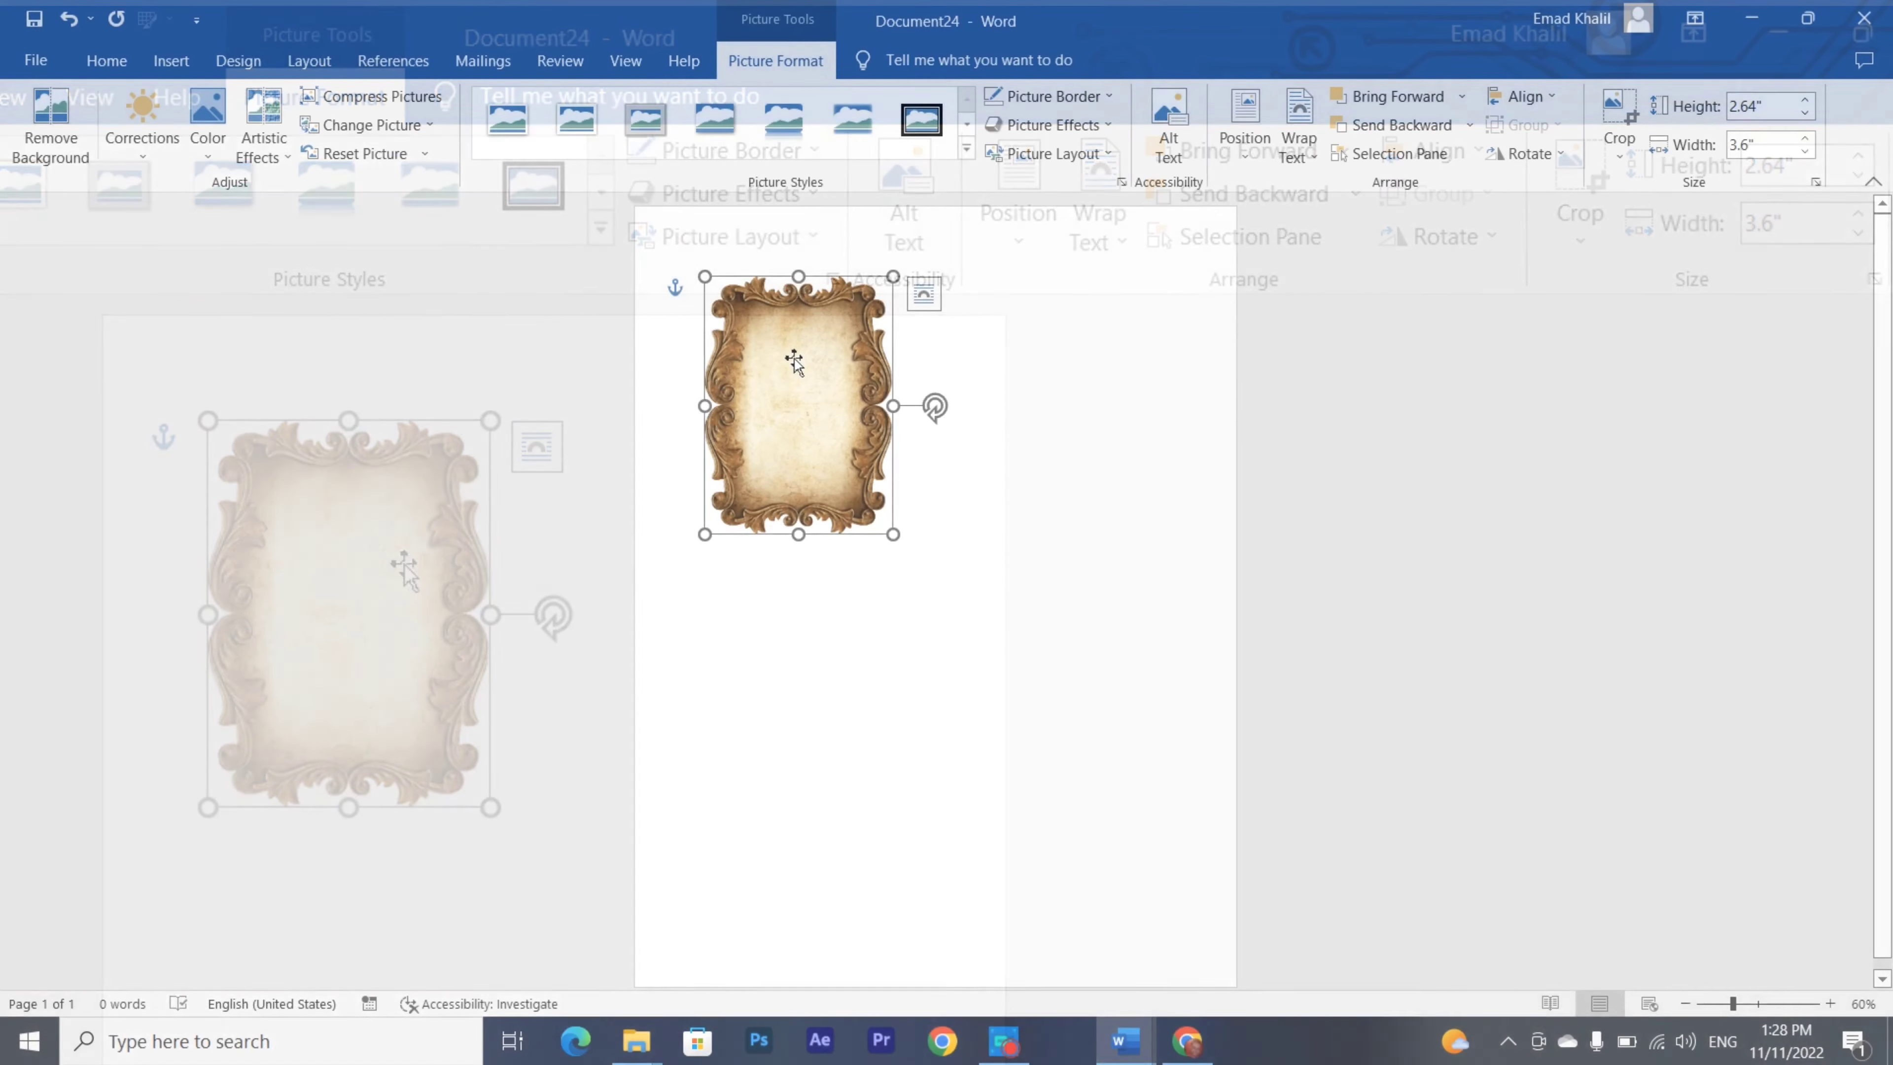
{"action": "mouse_move", "coordinate": [790, 365]}
{"action": "left_mouse_down"}
{"action": "mouse_move", "coordinate": [904, 504]}
{"action": "mouse_move", "coordinate": [946, 467]}
{"action": "left_mouse_up"}
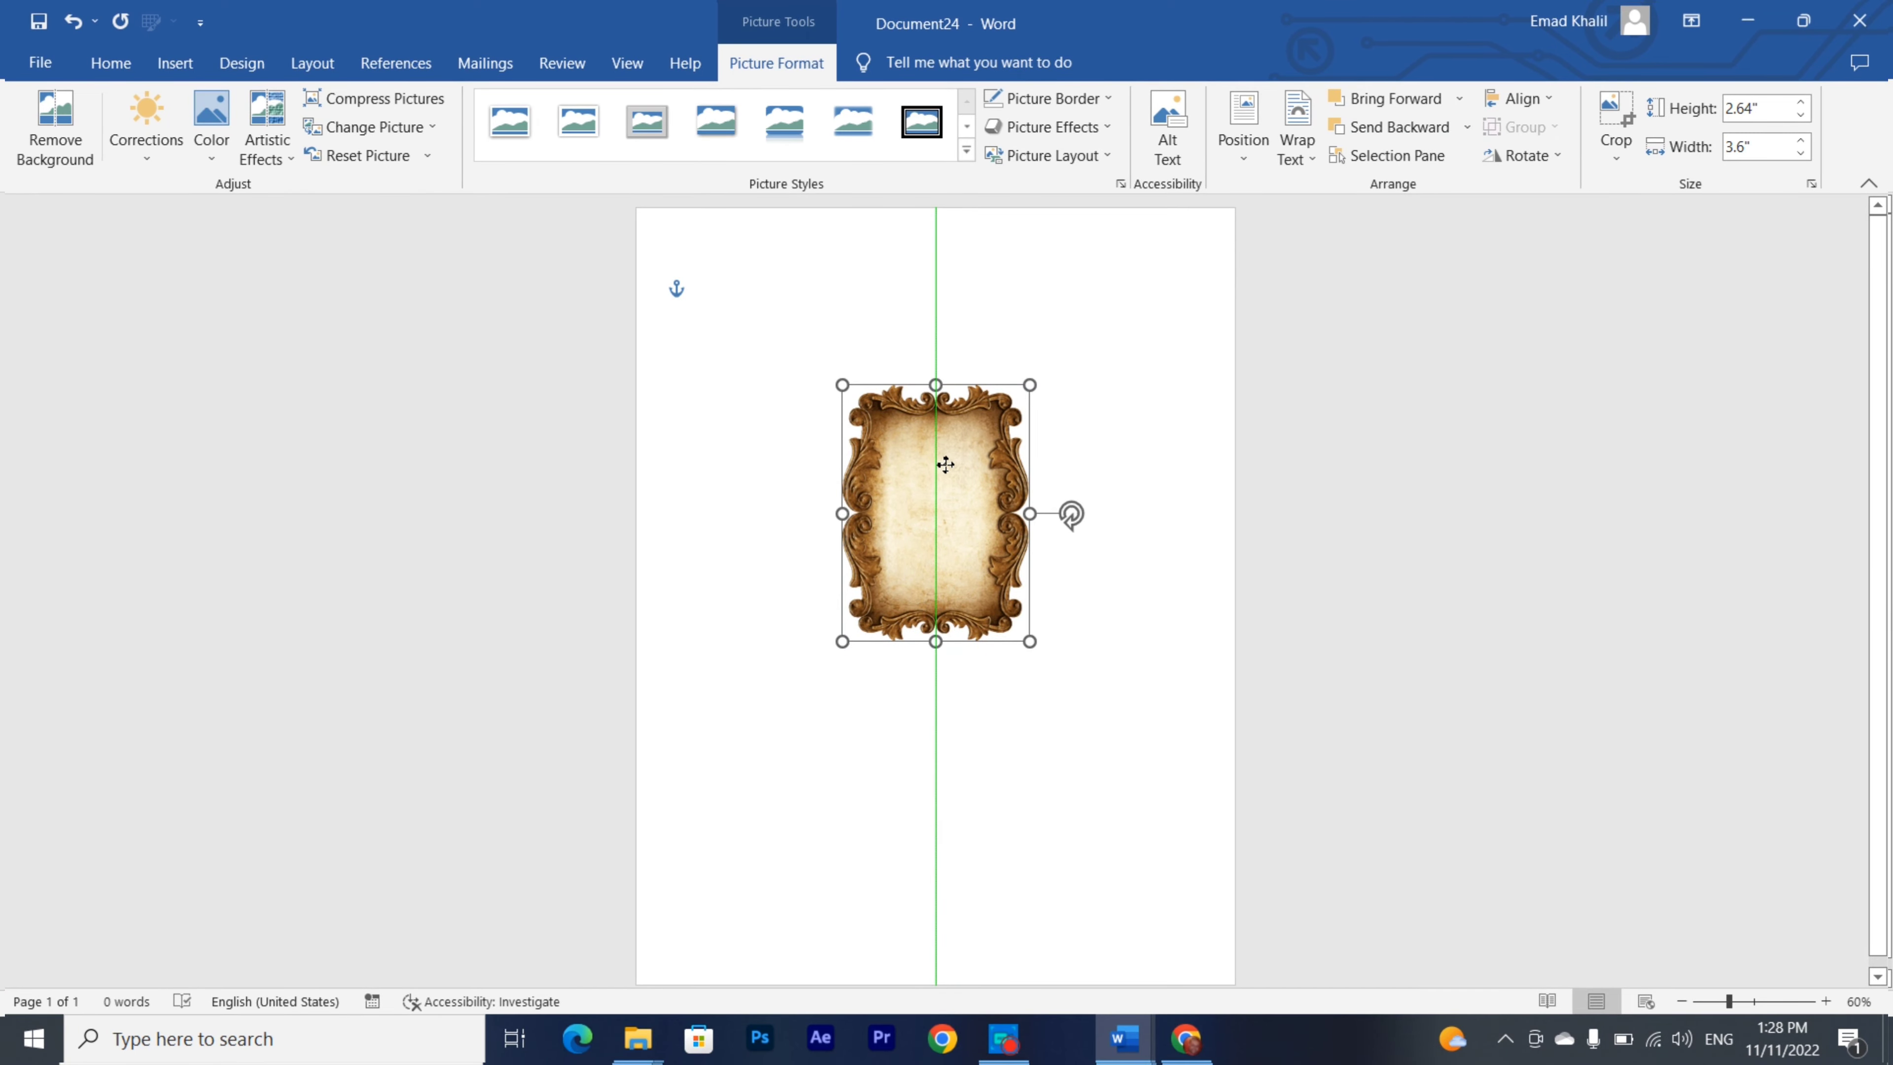
{"action": "left_click_drag", "start_coordinate": [945, 467], "coordinate": [947, 569]}
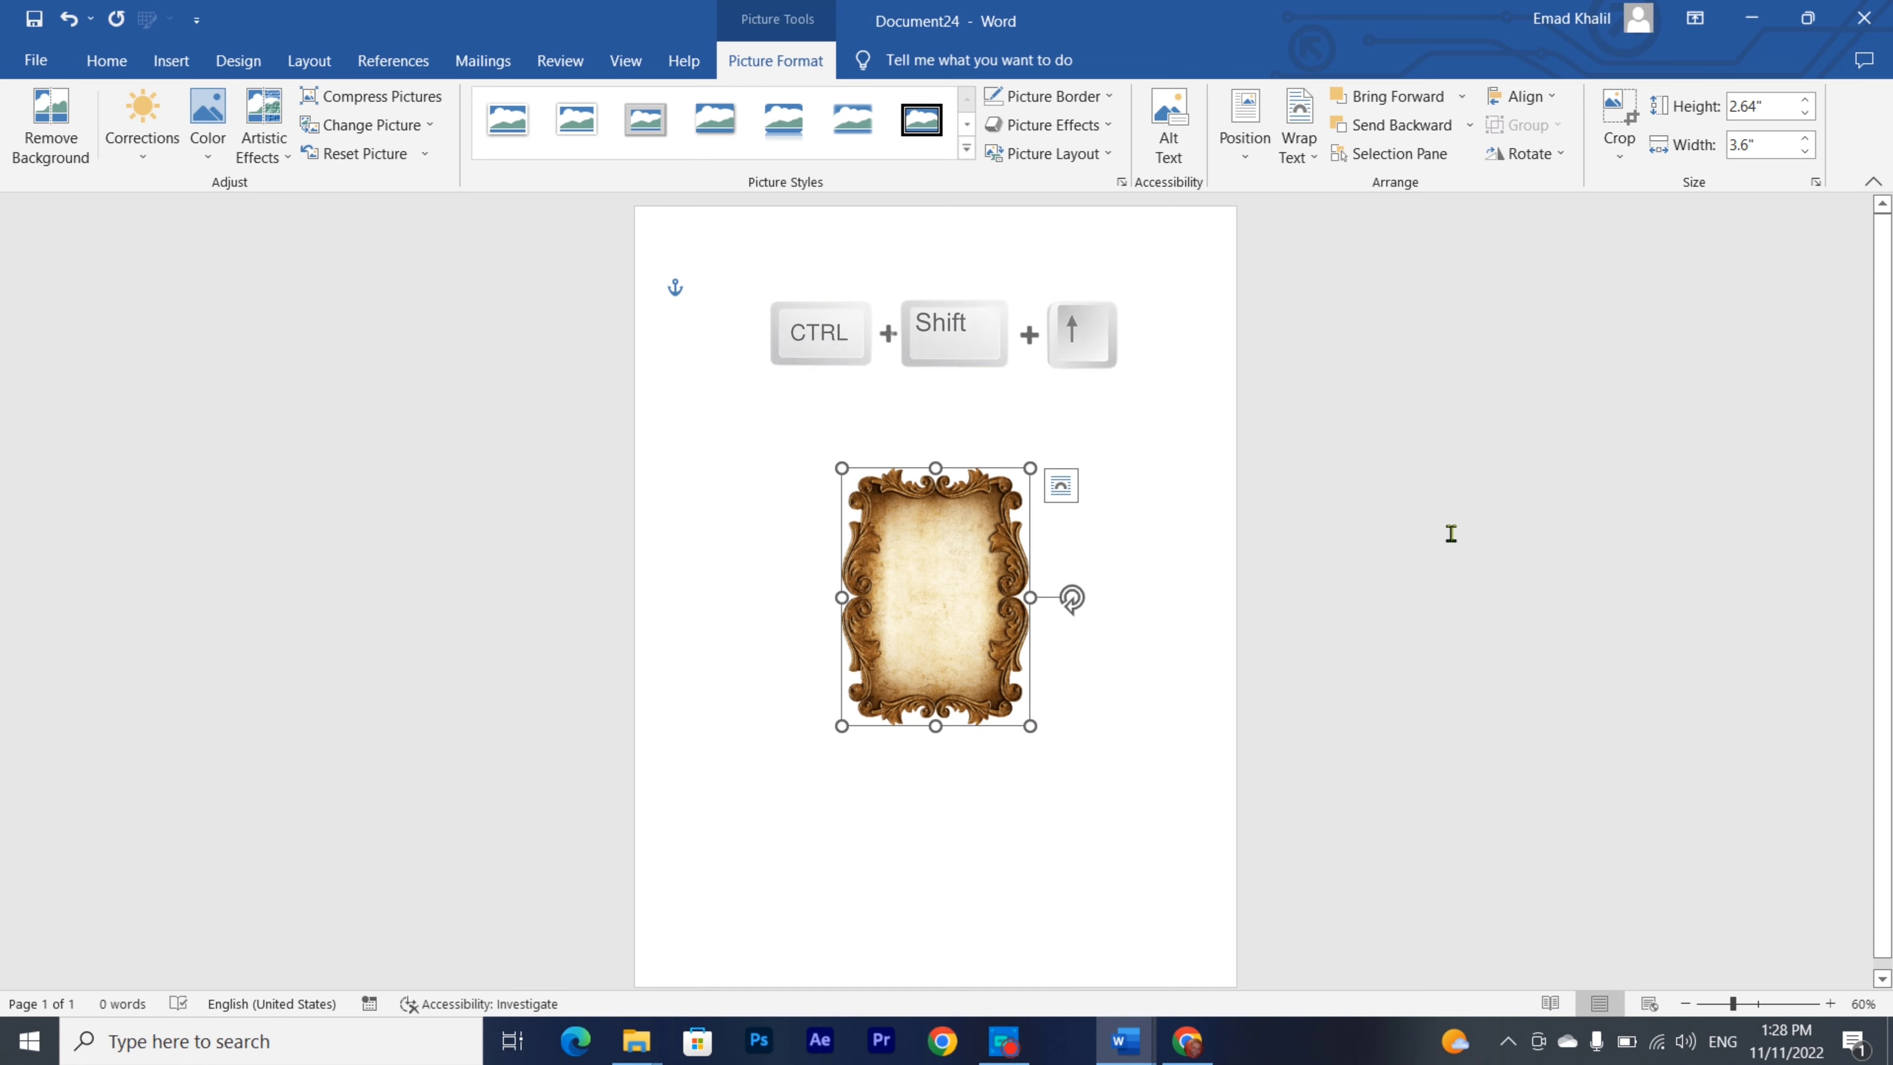
- Scale the frame up and stretch its sides to fill the page, about 8.15" by 10.77"
{"action": "key", "text": "ctrl+shift+Up"}
{"action": "key", "text": "ctrl+shift+Up"}
{"action": "key", "text": "ctrl+shift+Up"}
{"action": "key", "text": "ctrl+shift+Up"}
{"action": "key", "text": "ctrl+shift+Up"}
{"action": "key", "text": "ctrl+shift+Up"}
{"action": "key", "text": "ctrl+shift+Up"}
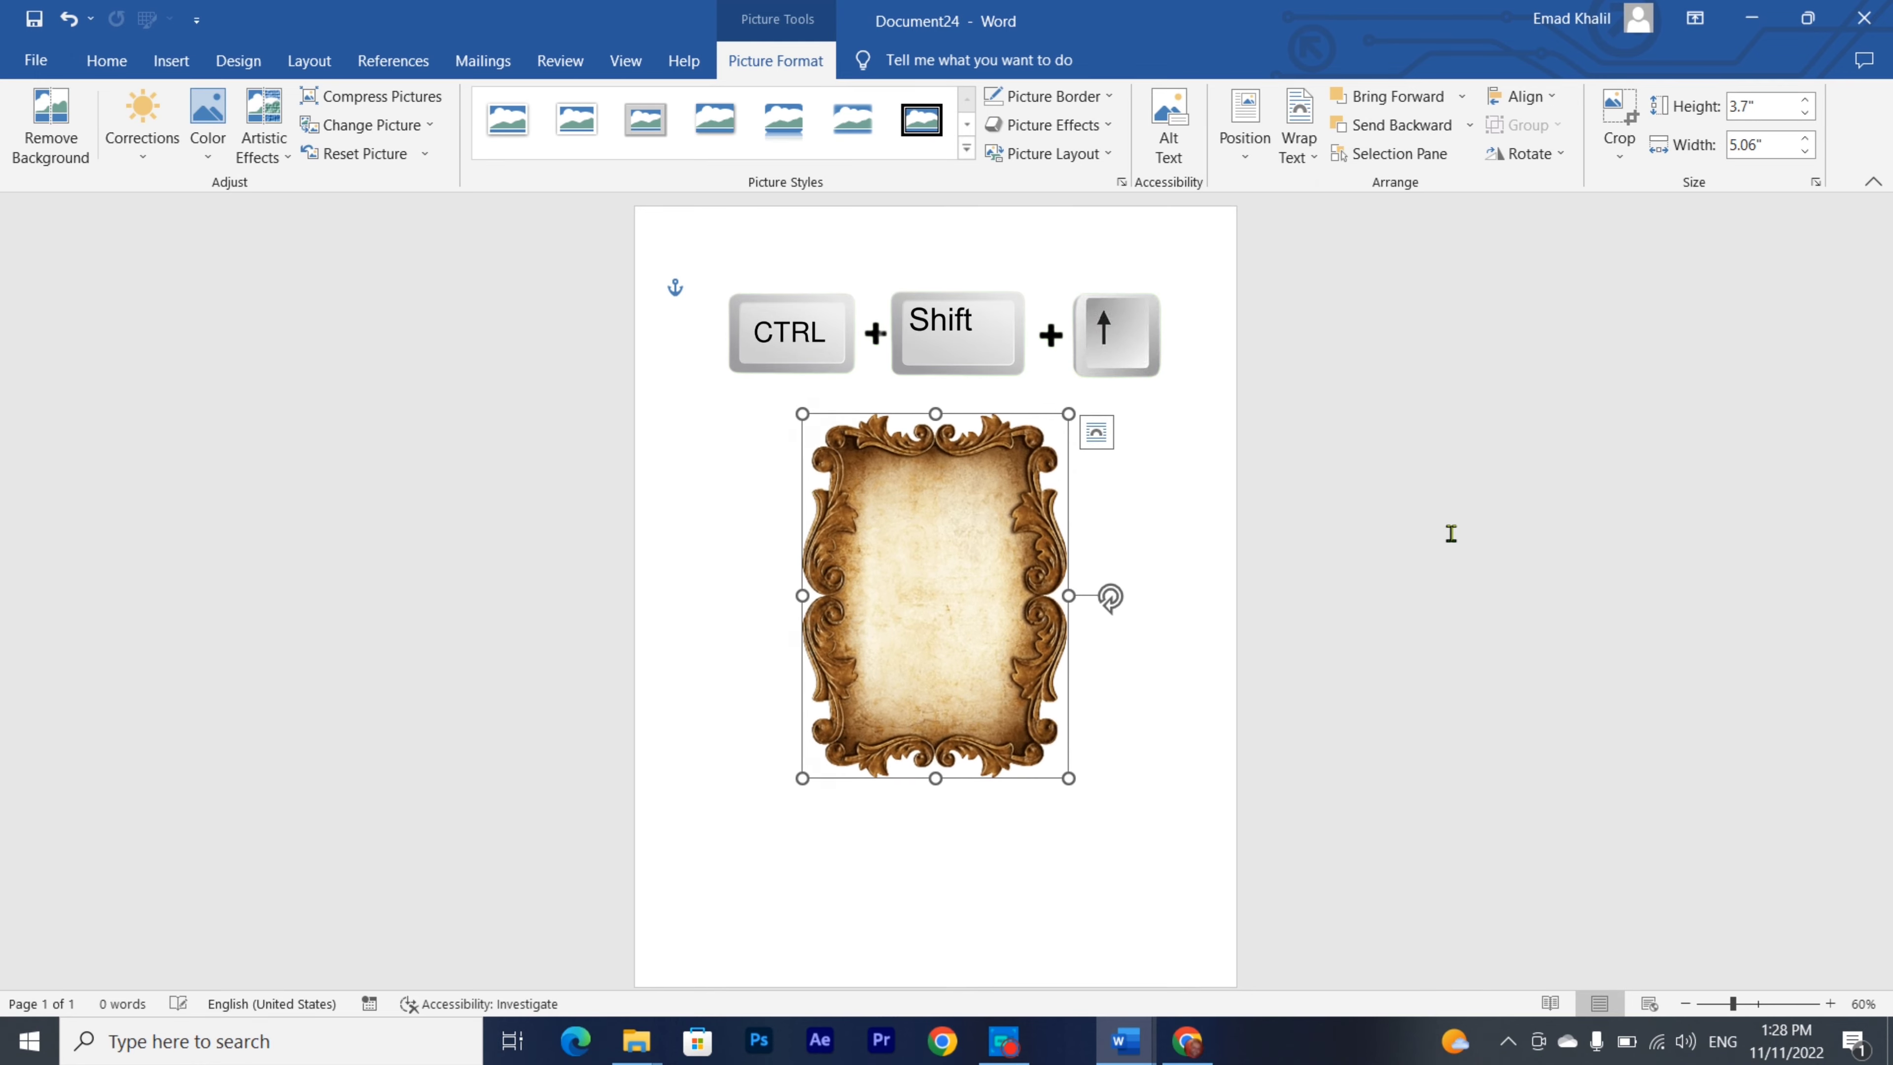
{"action": "key", "text": "ctrl+shift+Up"}
{"action": "key", "text": "ctrl+shift+Up"}
{"action": "key", "text": "ctrl+shift+Up"}
{"action": "key", "text": "ctrl+shift+Up"}
{"action": "key", "text": "ctrl+shift+Up"}
{"action": "key", "text": "ctrl+shift+Up"}
{"action": "key", "text": "ctrl+shift+Up"}
{"action": "key", "text": "ctrl+shift+Up"}
{"action": "key", "text": "ctrl+shift+Up"}
{"action": "key", "text": "ctrl+shift+Up"}
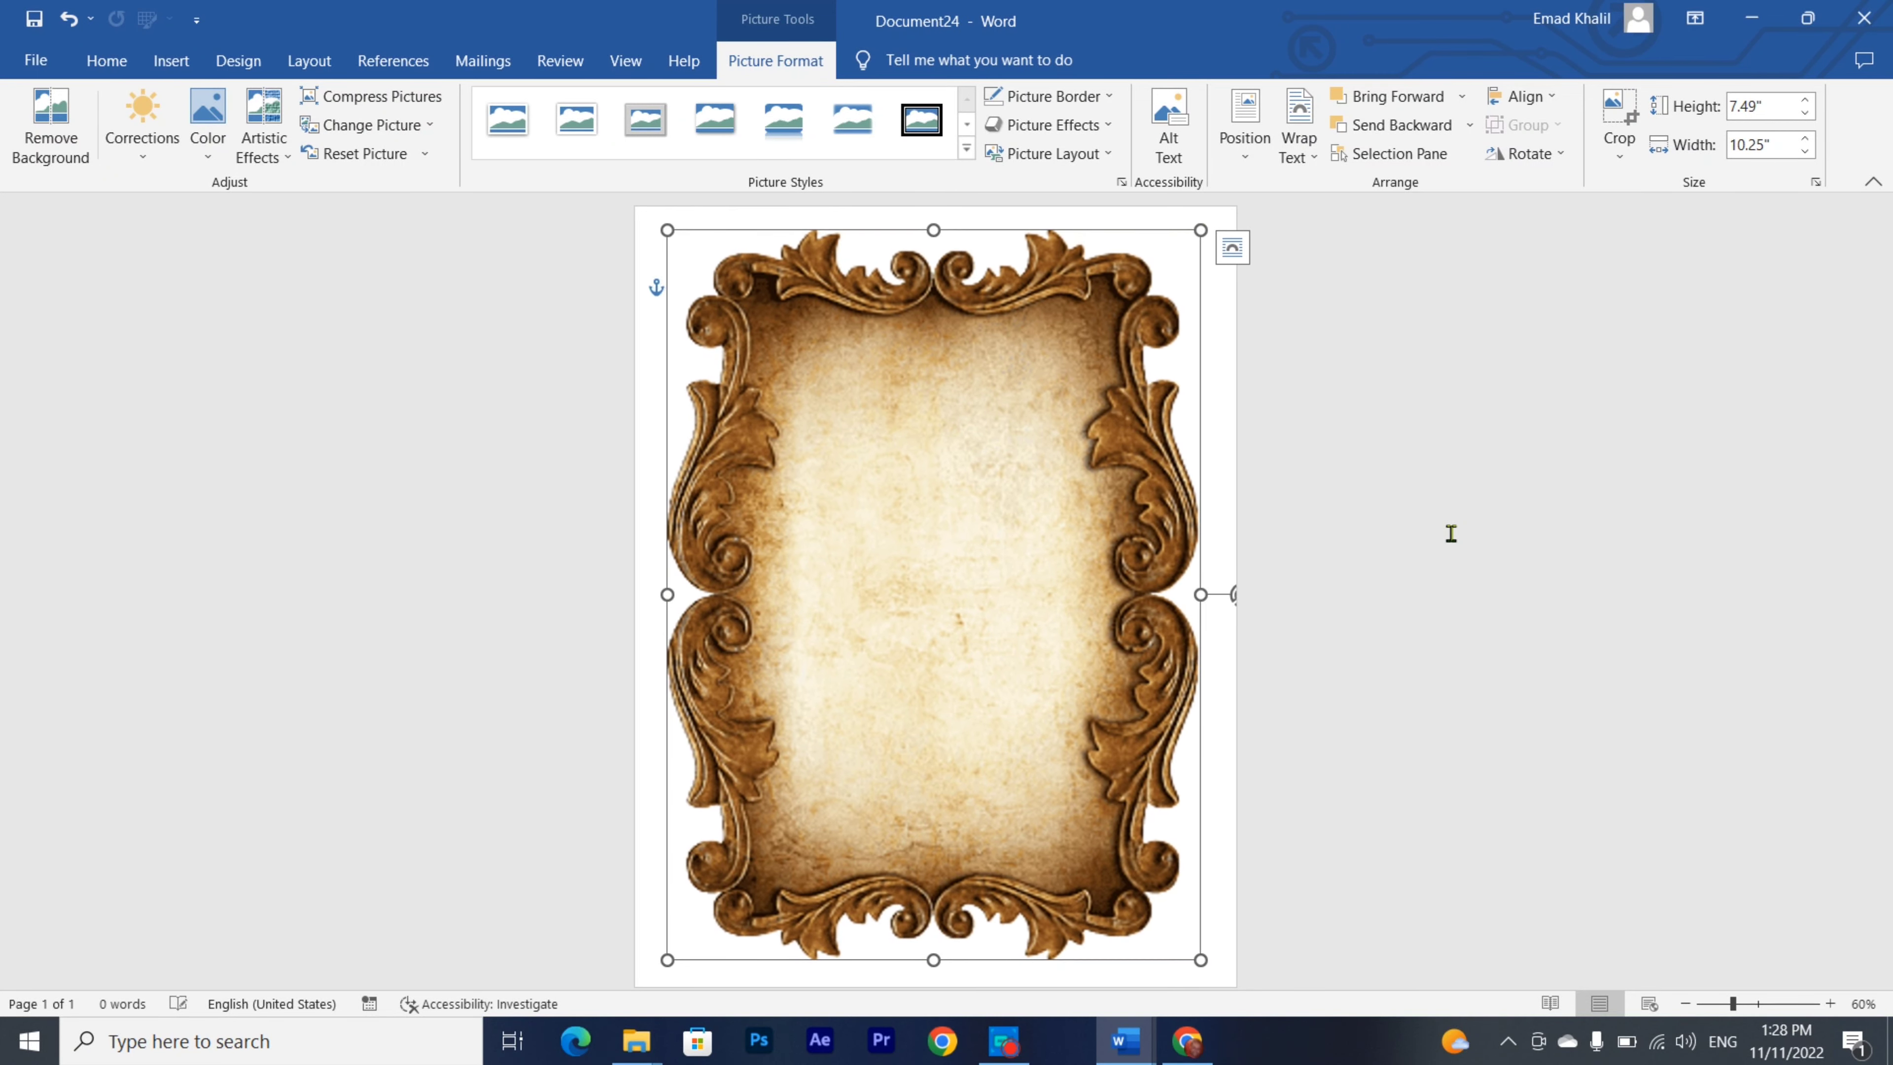
{"action": "key", "text": "ctrl+shift+Up"}
{"action": "key", "text": "ctrl+shift+Up"}
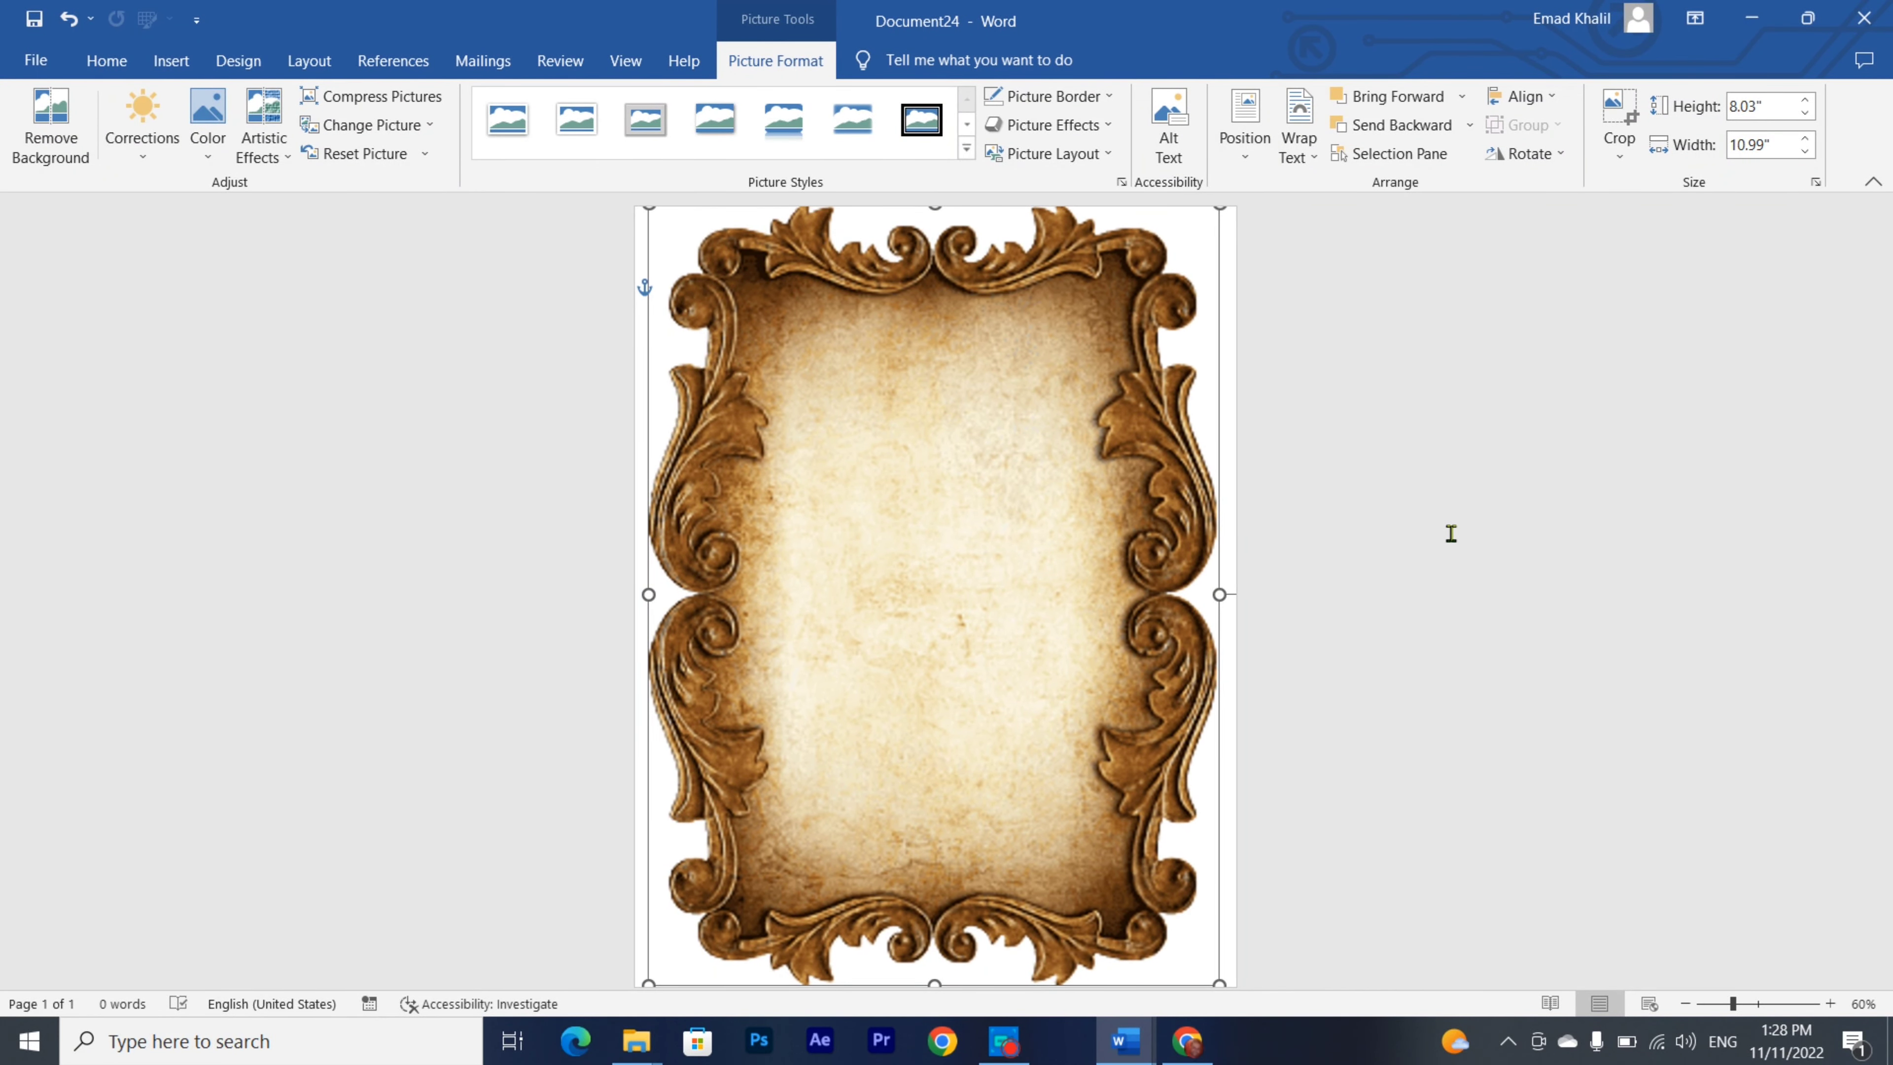
{"action": "key", "text": "ctrl+shift+Down"}
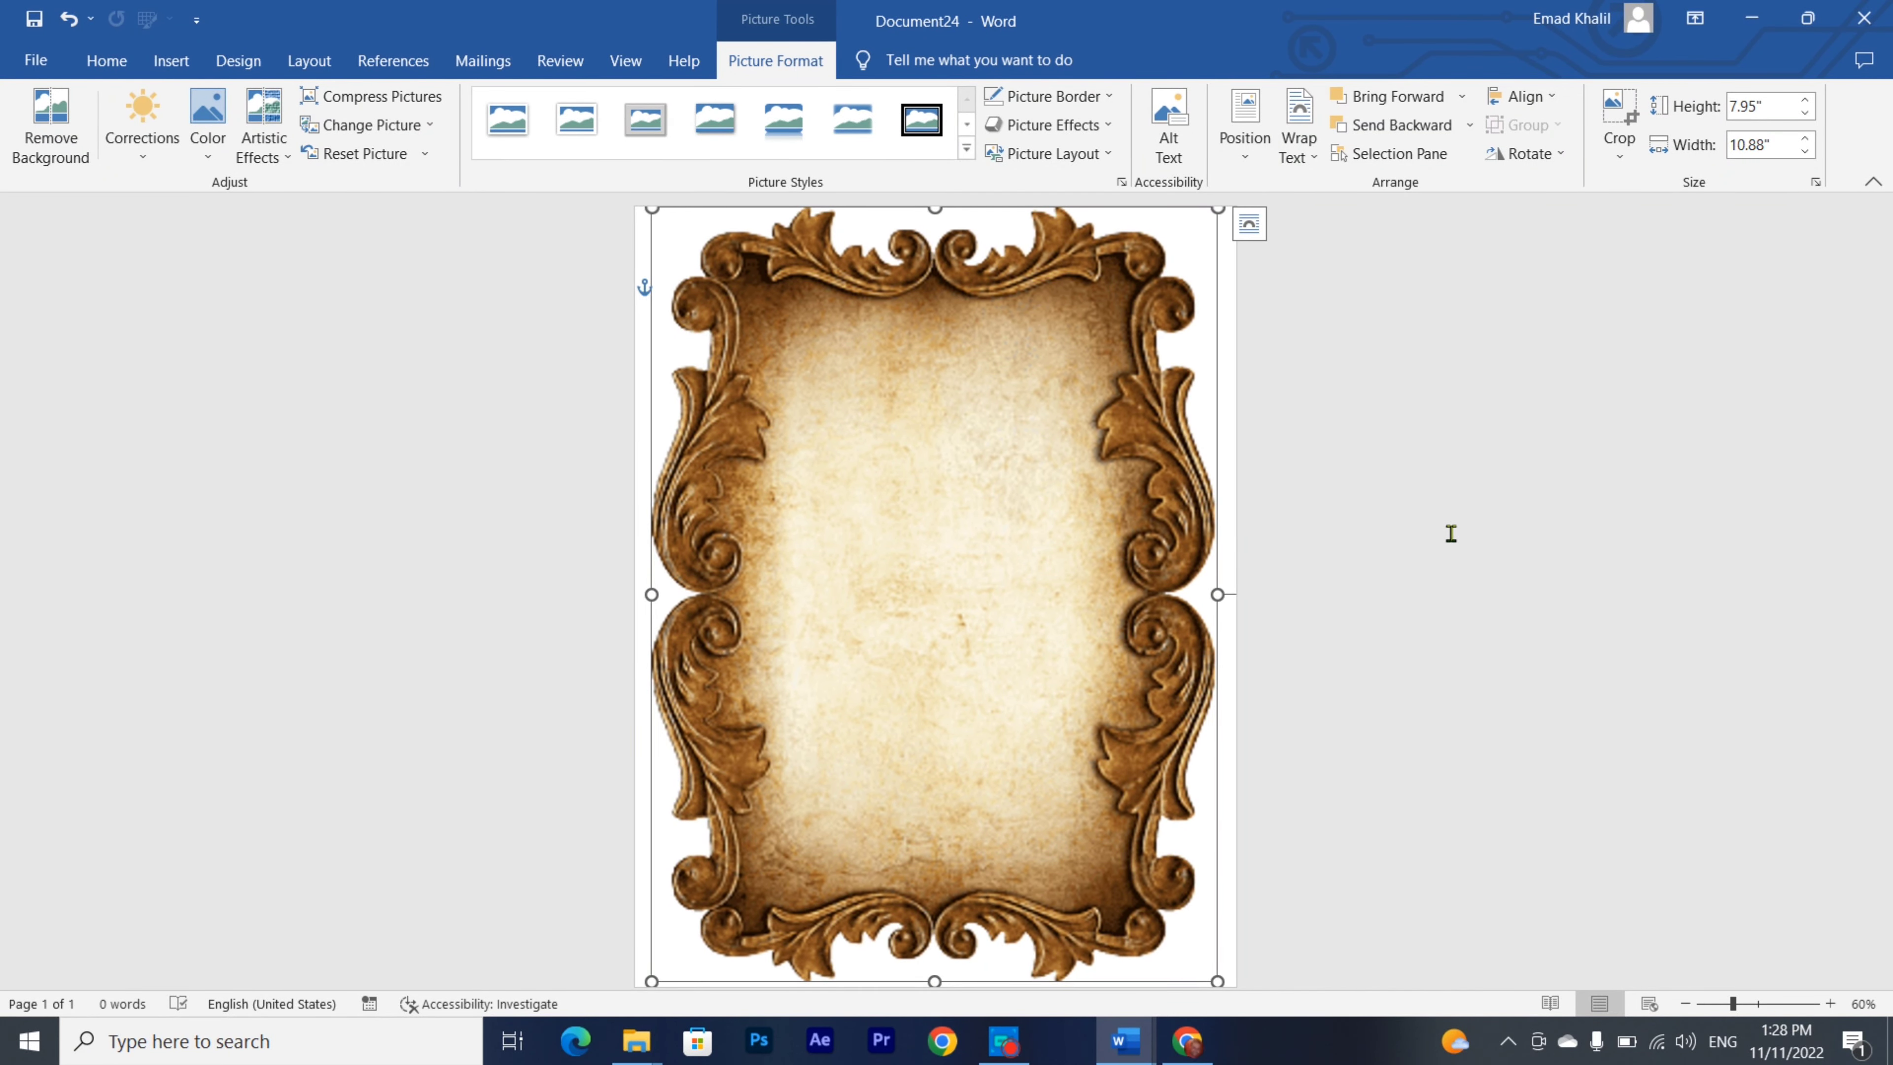
{"action": "key", "text": "ctrl+shift+Down"}
{"action": "left_click_drag", "start_coordinate": [1217, 595], "coordinate": [1234, 597]}
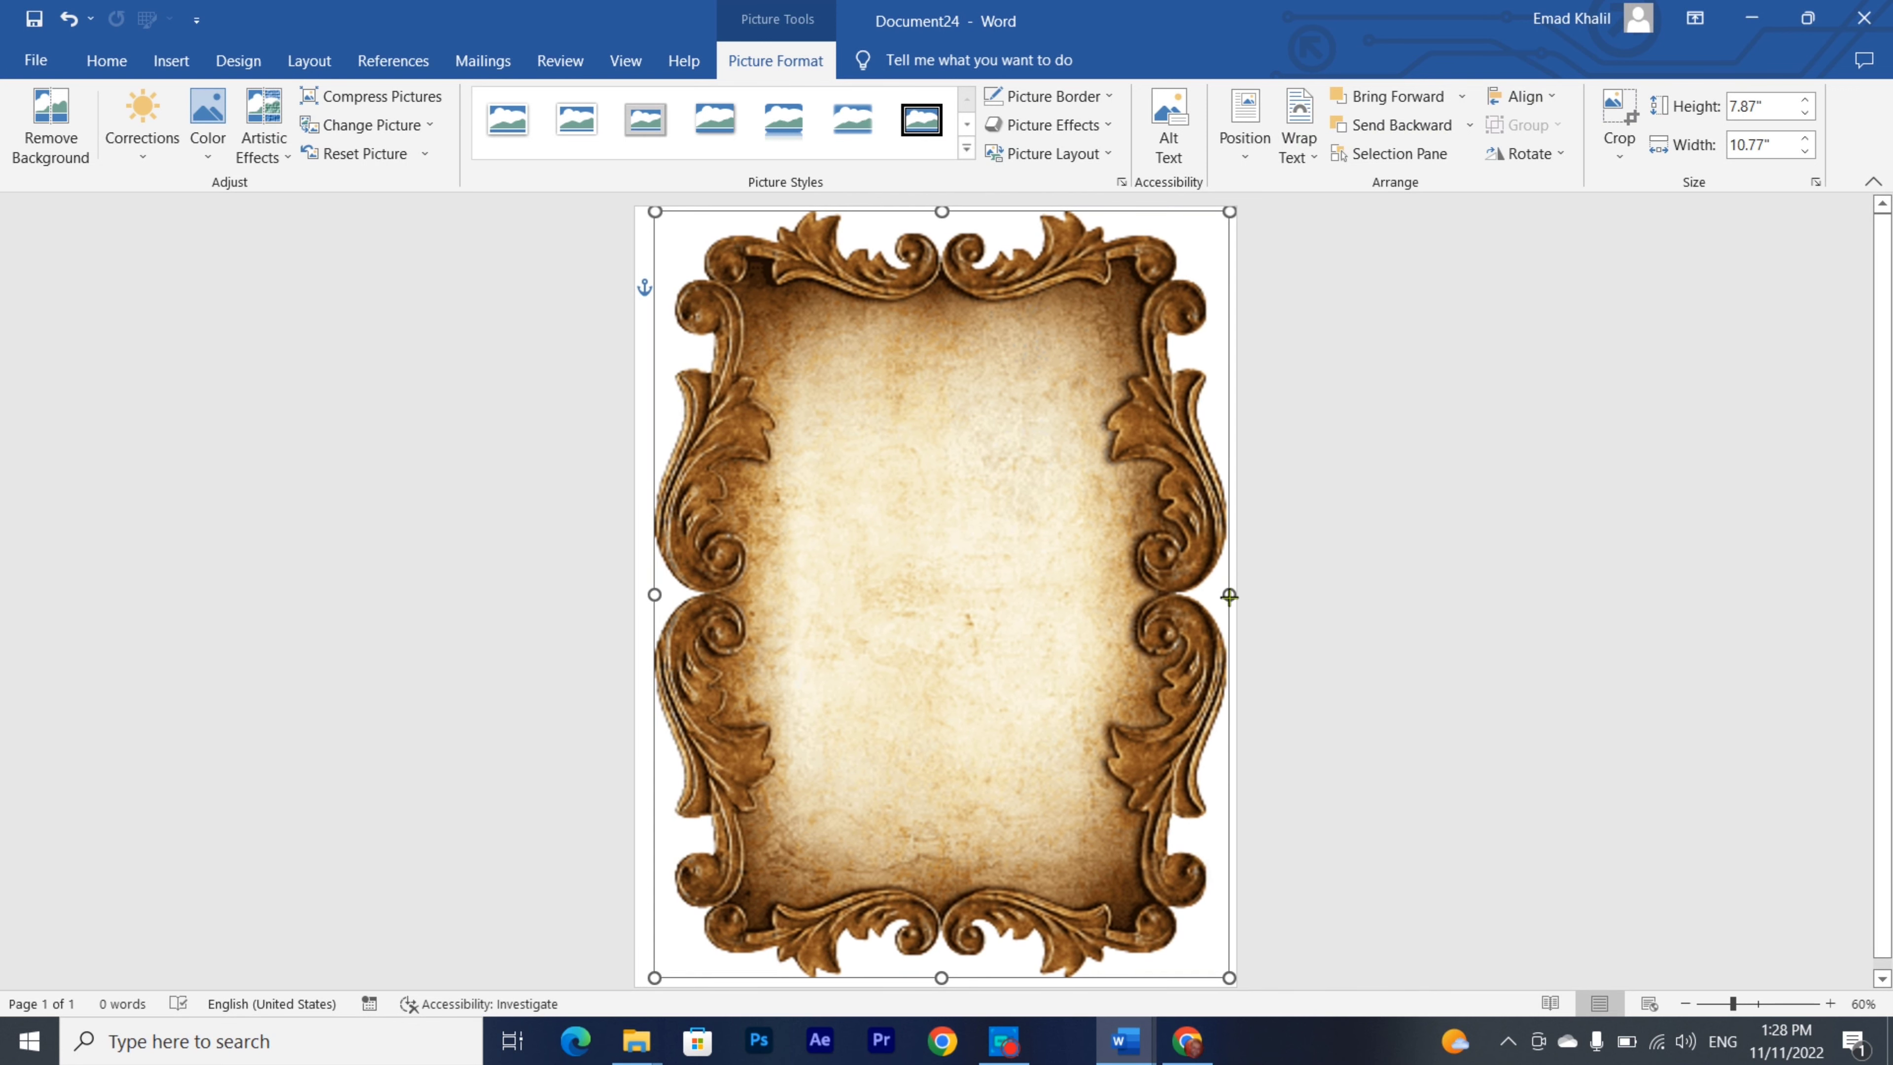
{"action": "left_click_drag", "start_coordinate": [654, 595], "coordinate": [637, 595]}
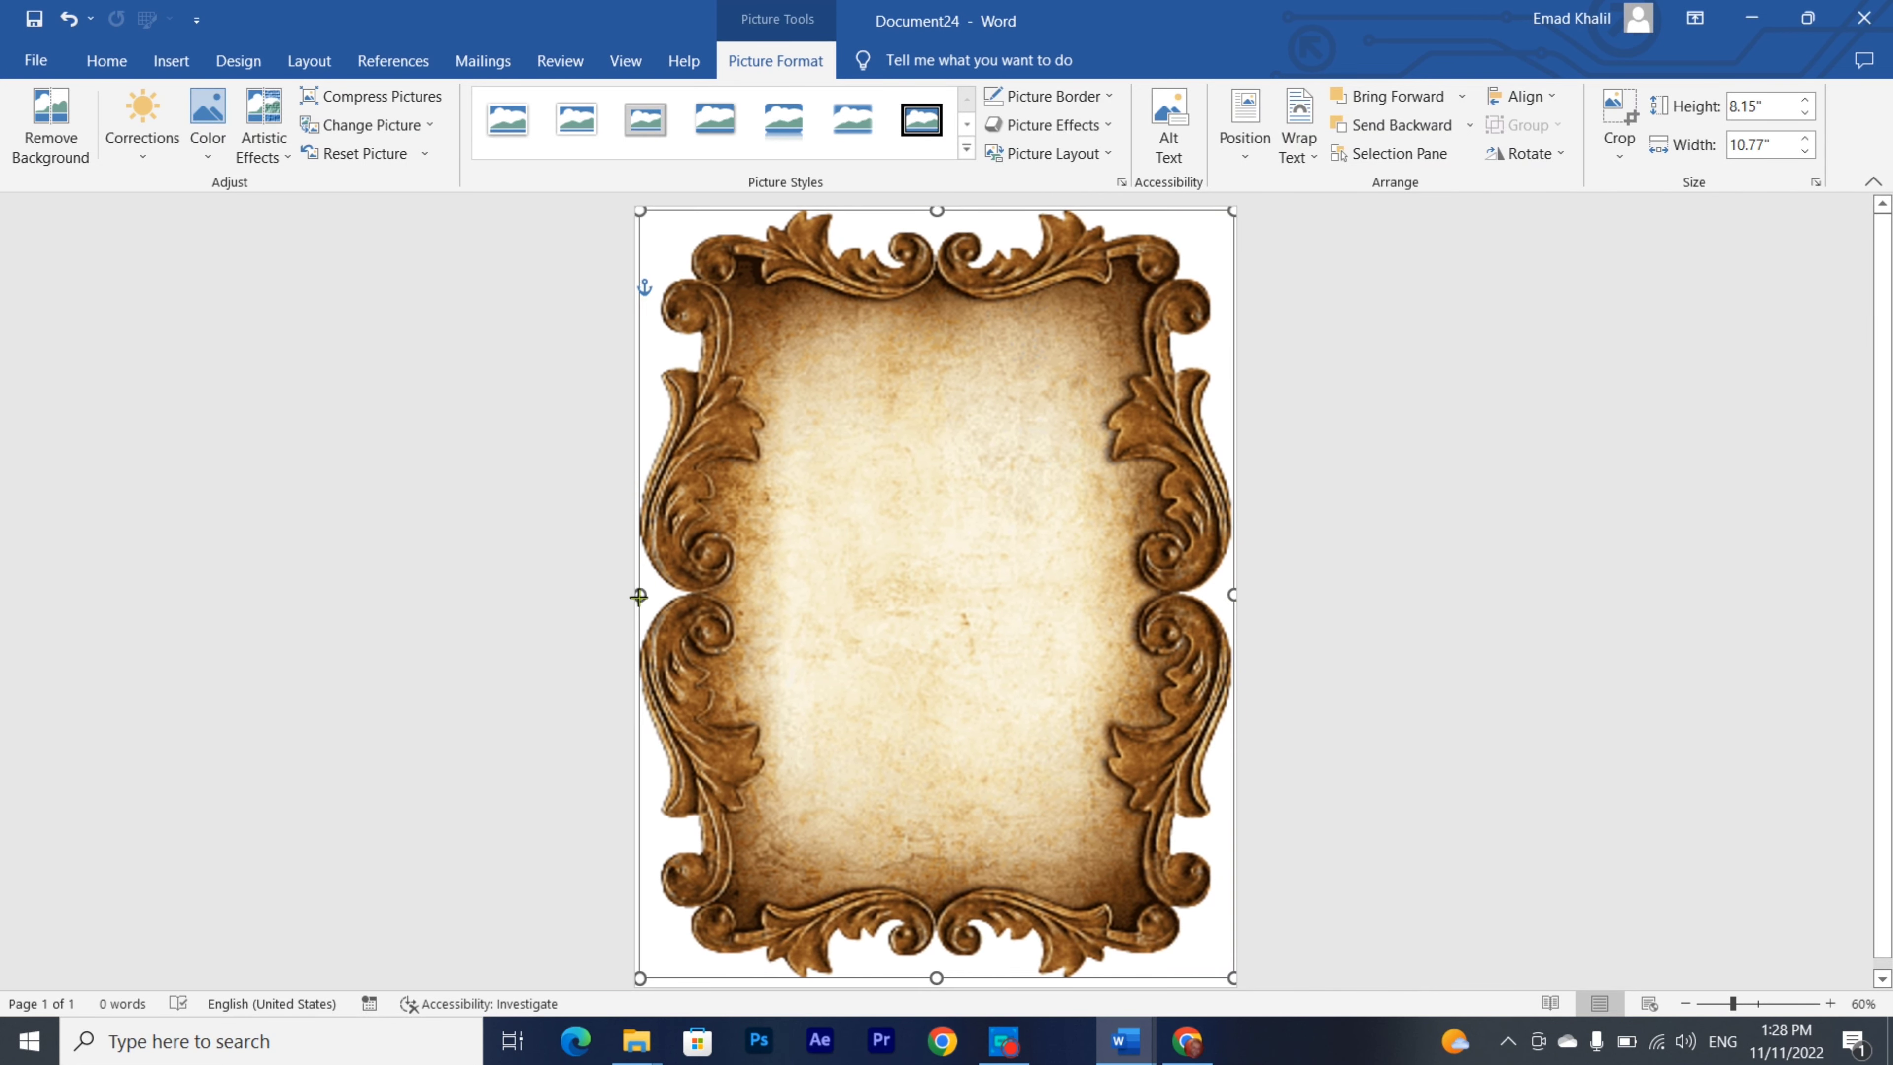
{"action": "left_click", "coordinate": [1422, 467]}
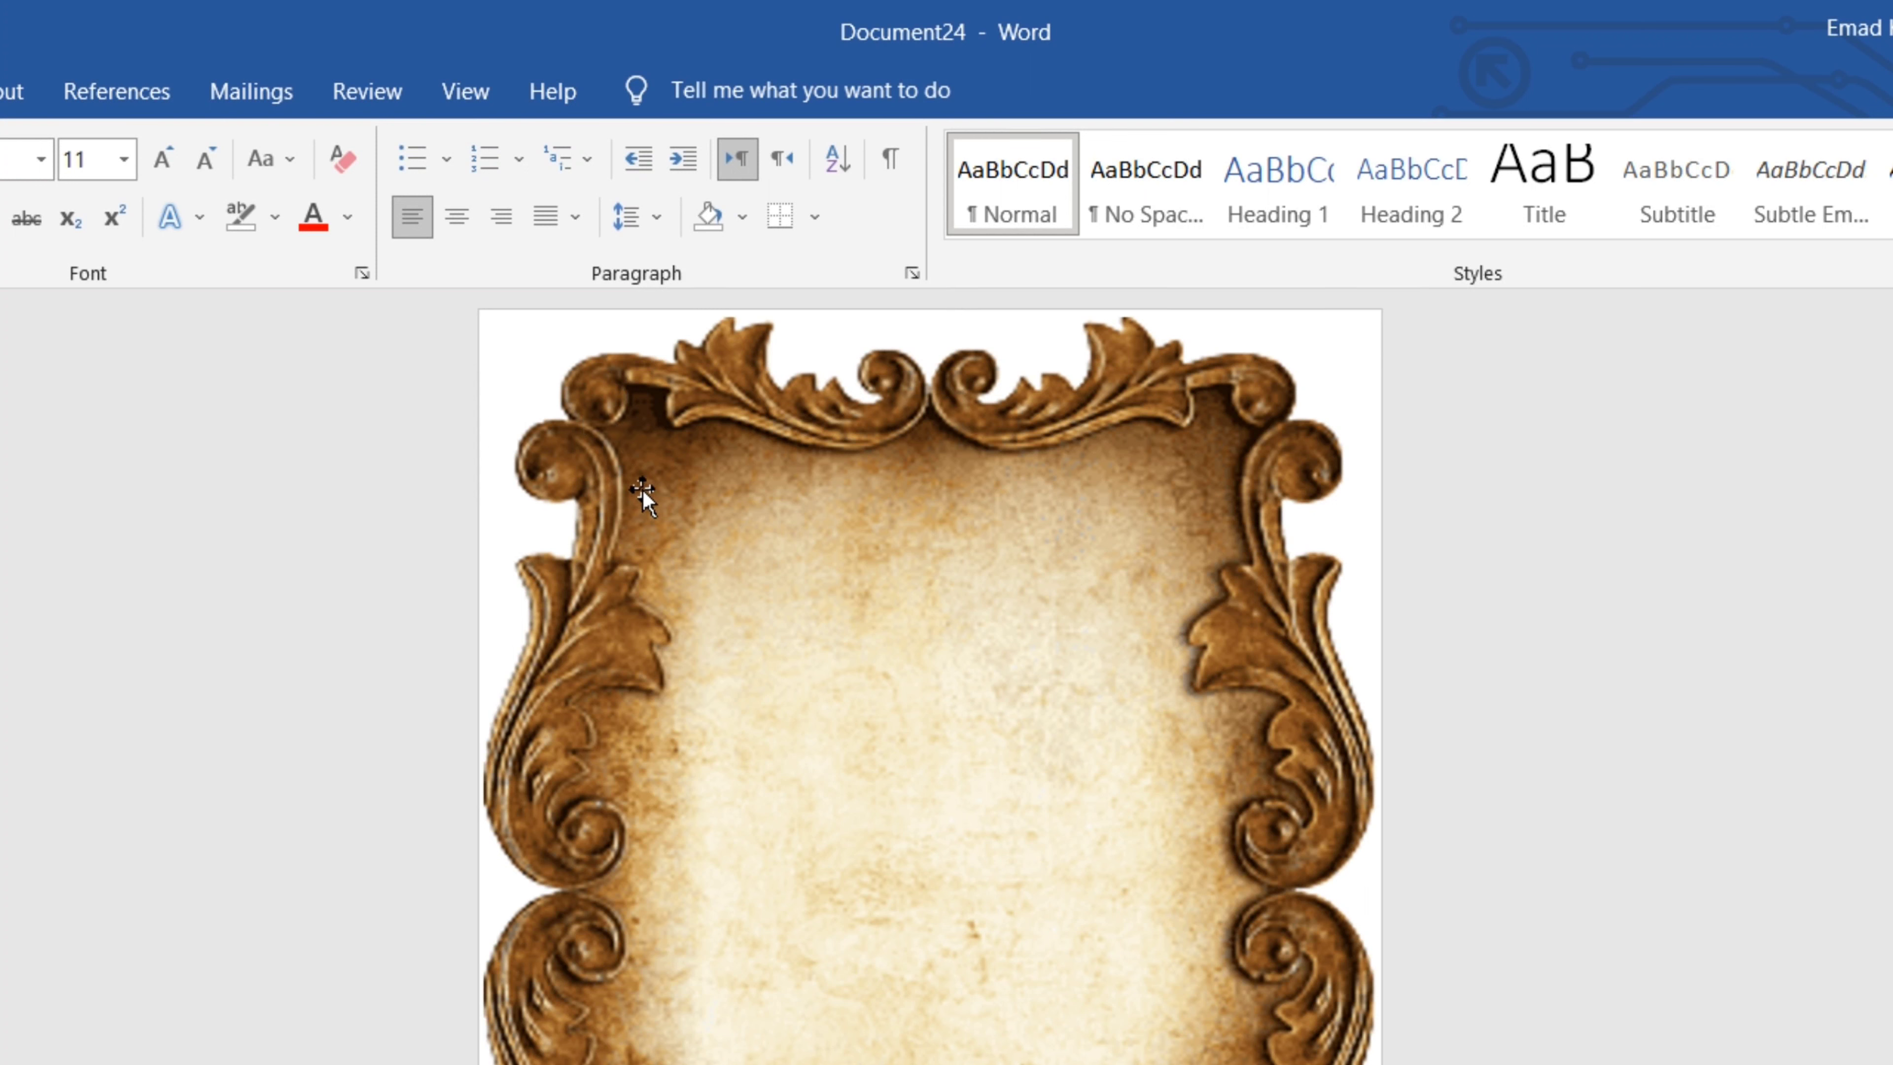
- Send the frame picture to the back, then type test text on the page
{"action": "left_click", "coordinate": [712, 396]}
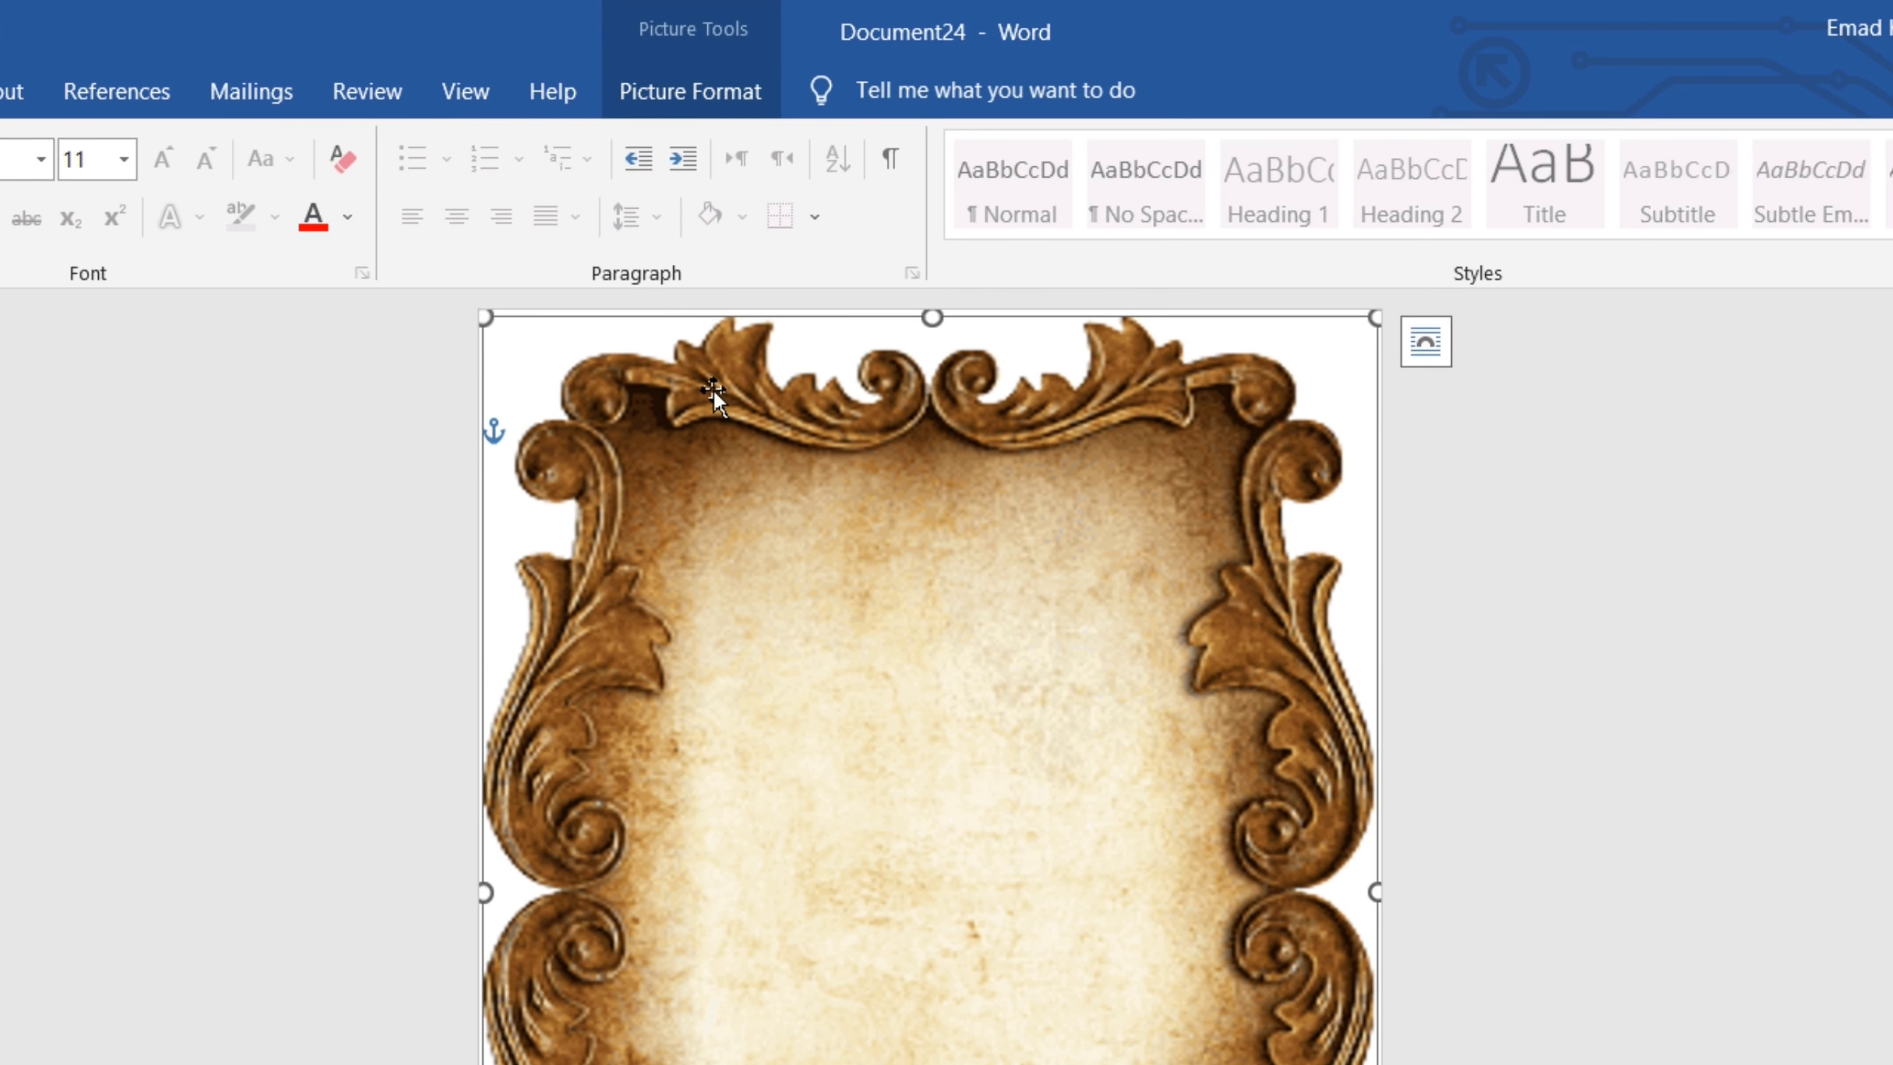
{"action": "left_click", "coordinate": [670, 93]}
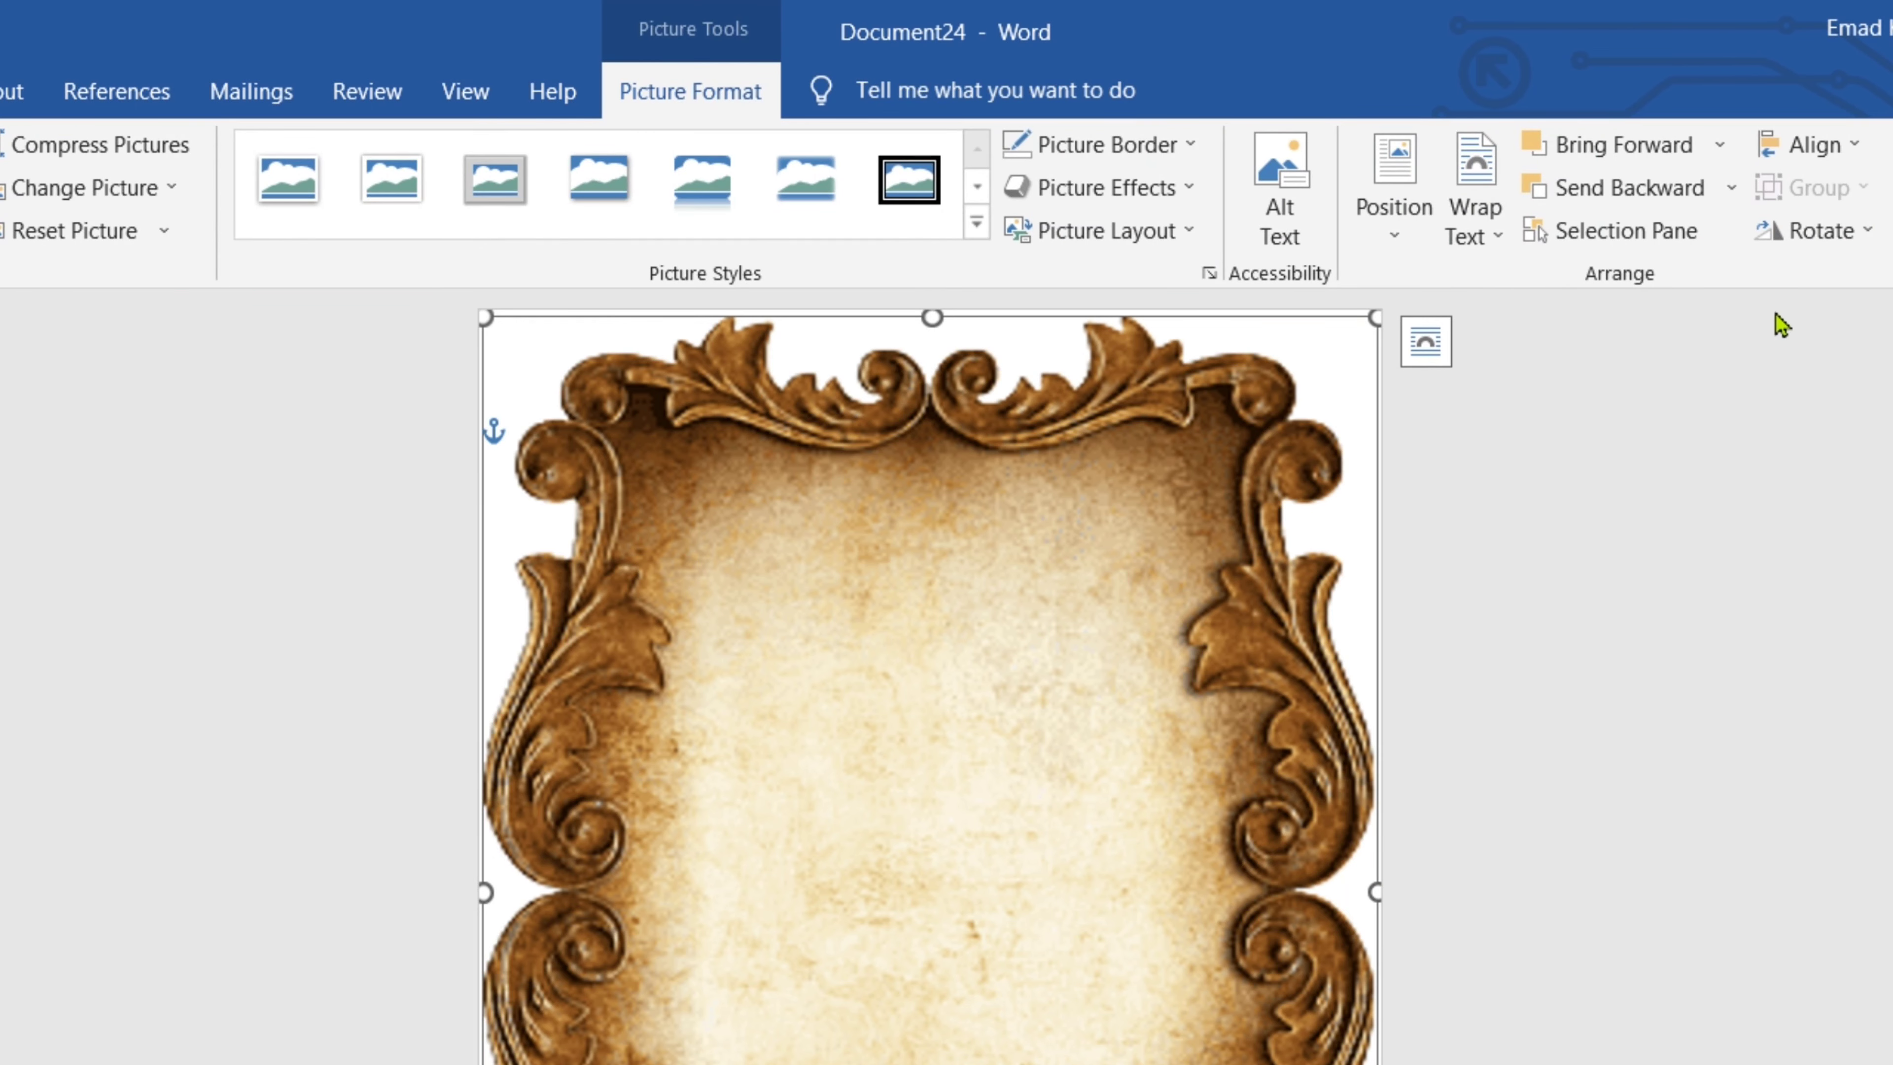
{"action": "left_click", "coordinate": [1730, 187]}
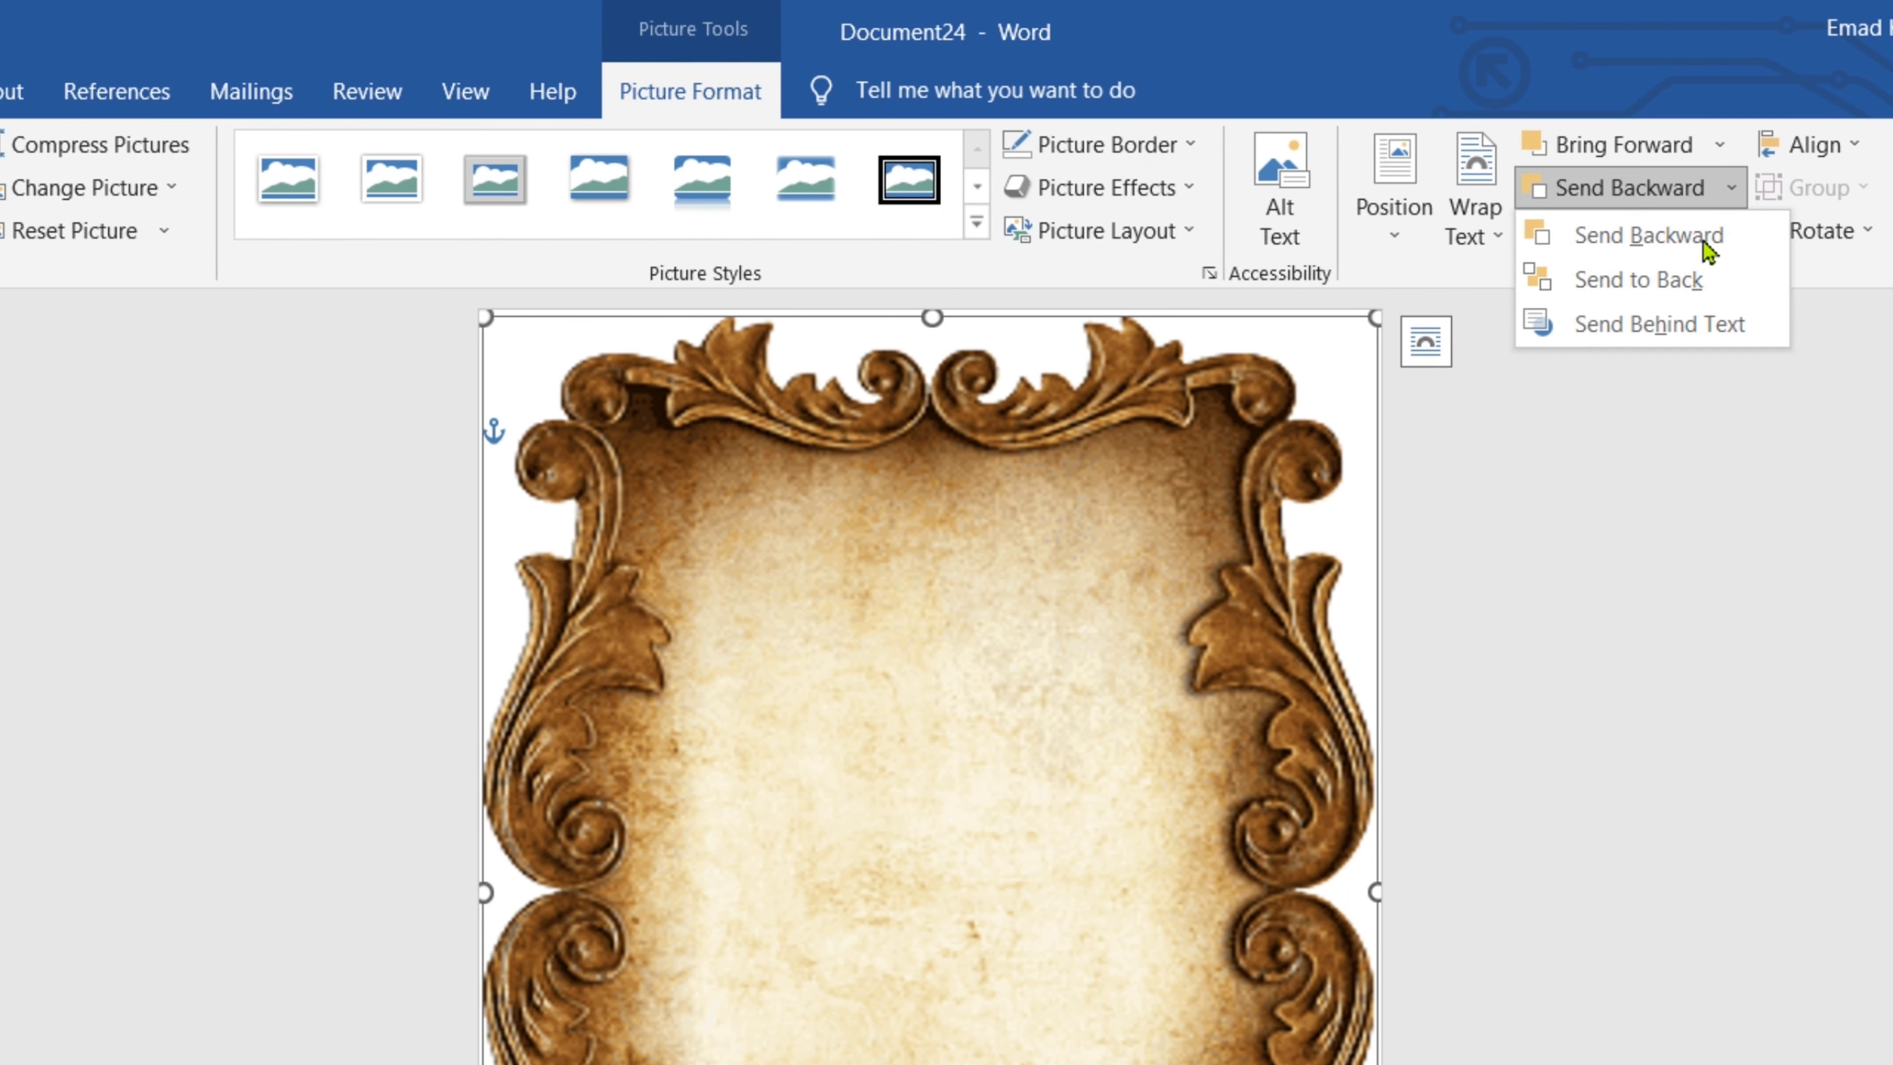
{"action": "left_click", "coordinate": [1642, 288]}
{"action": "left_click", "coordinate": [1593, 516]}
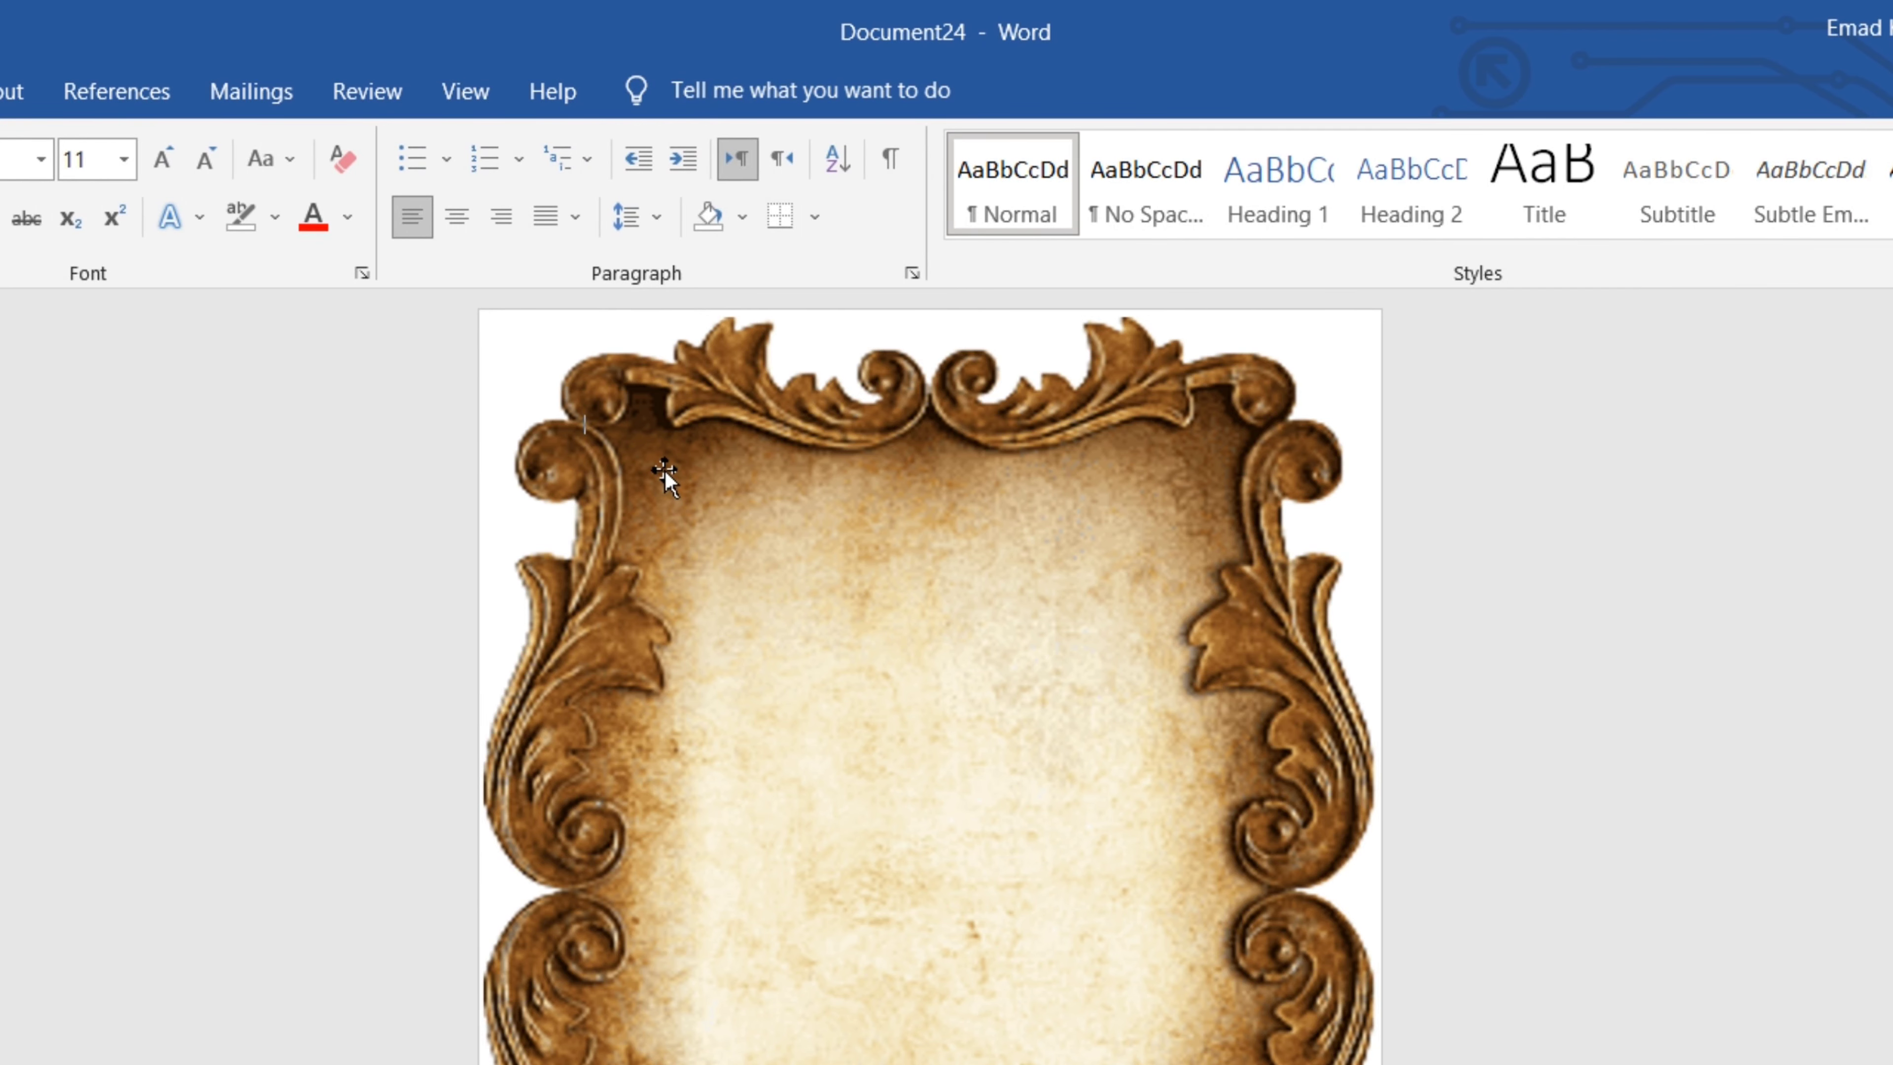
{"action": "type", "text": "fdf"}
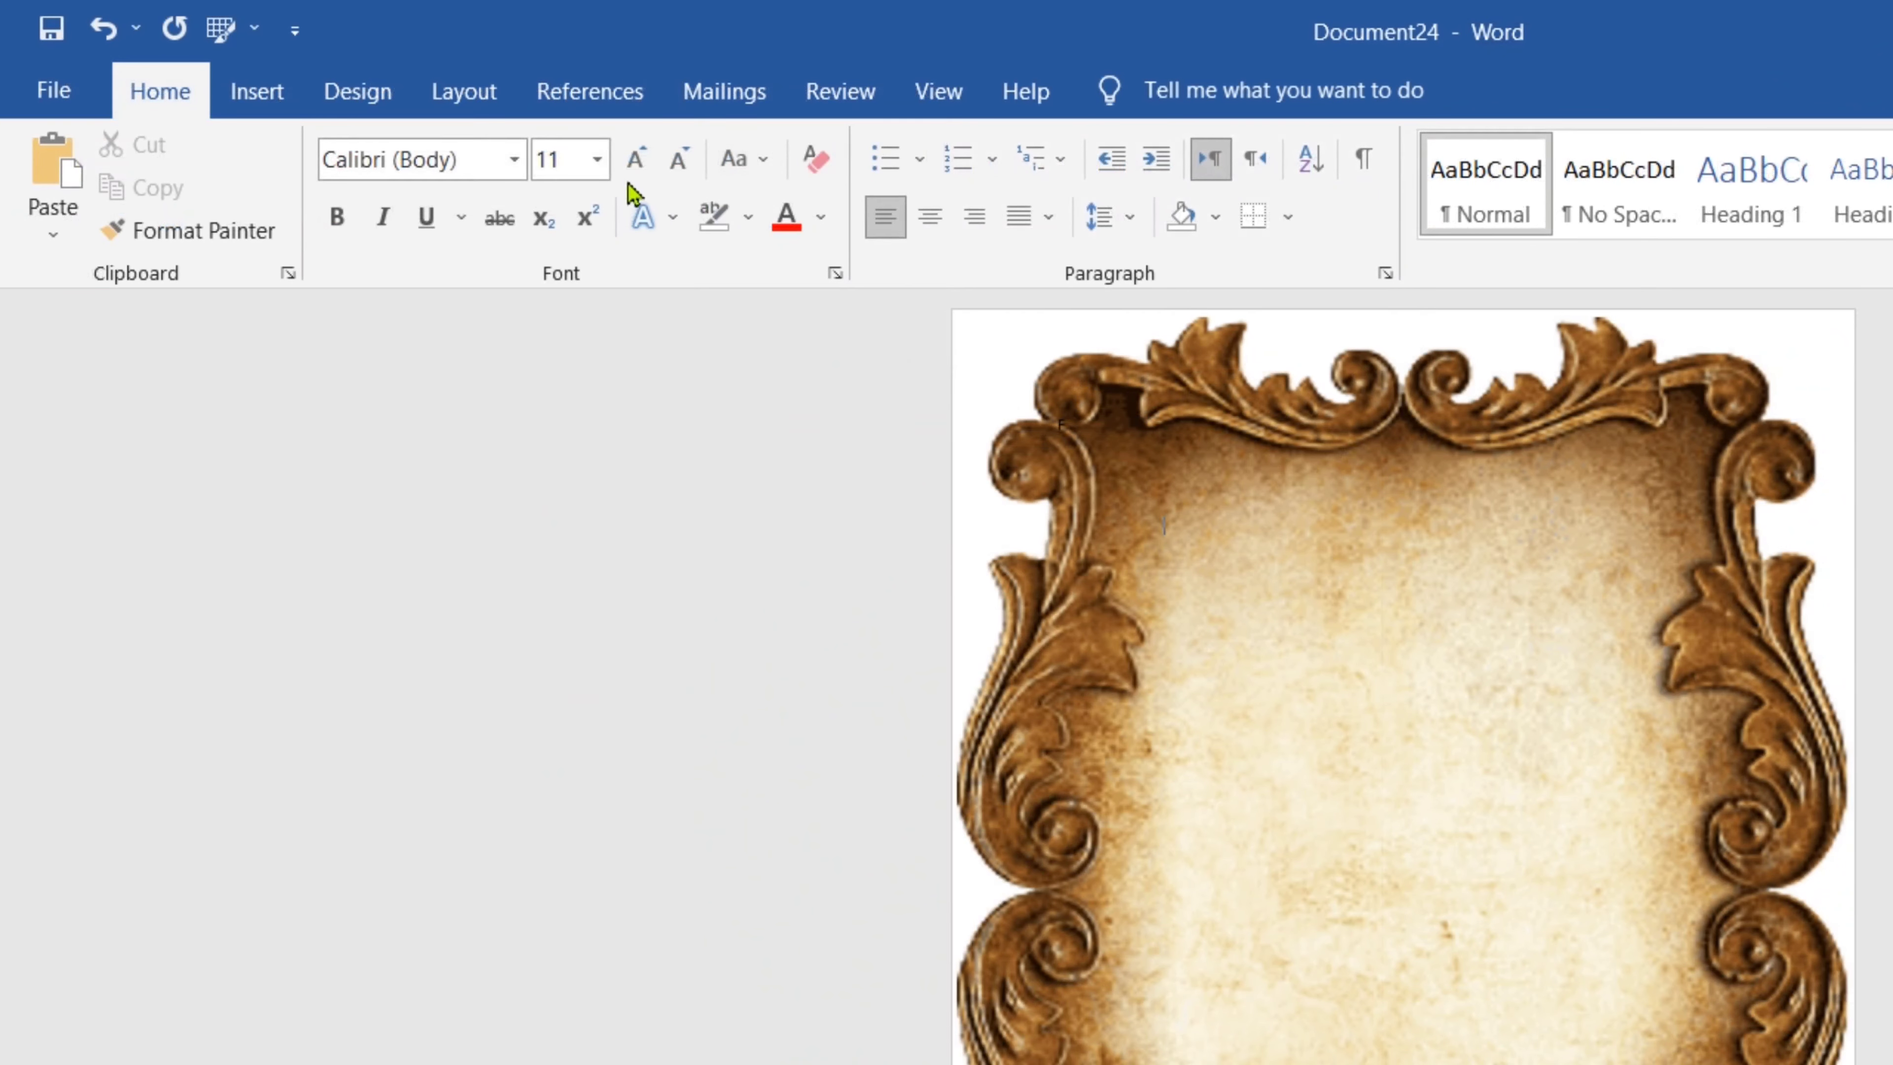
- Type 'سوا متابعتي بالاشتراك في القناة وتفعيل زرار الكل' as a bold, red, 26-pt, right-to-left Heading 1
{"action": "left_click", "coordinate": [1763, 190]}
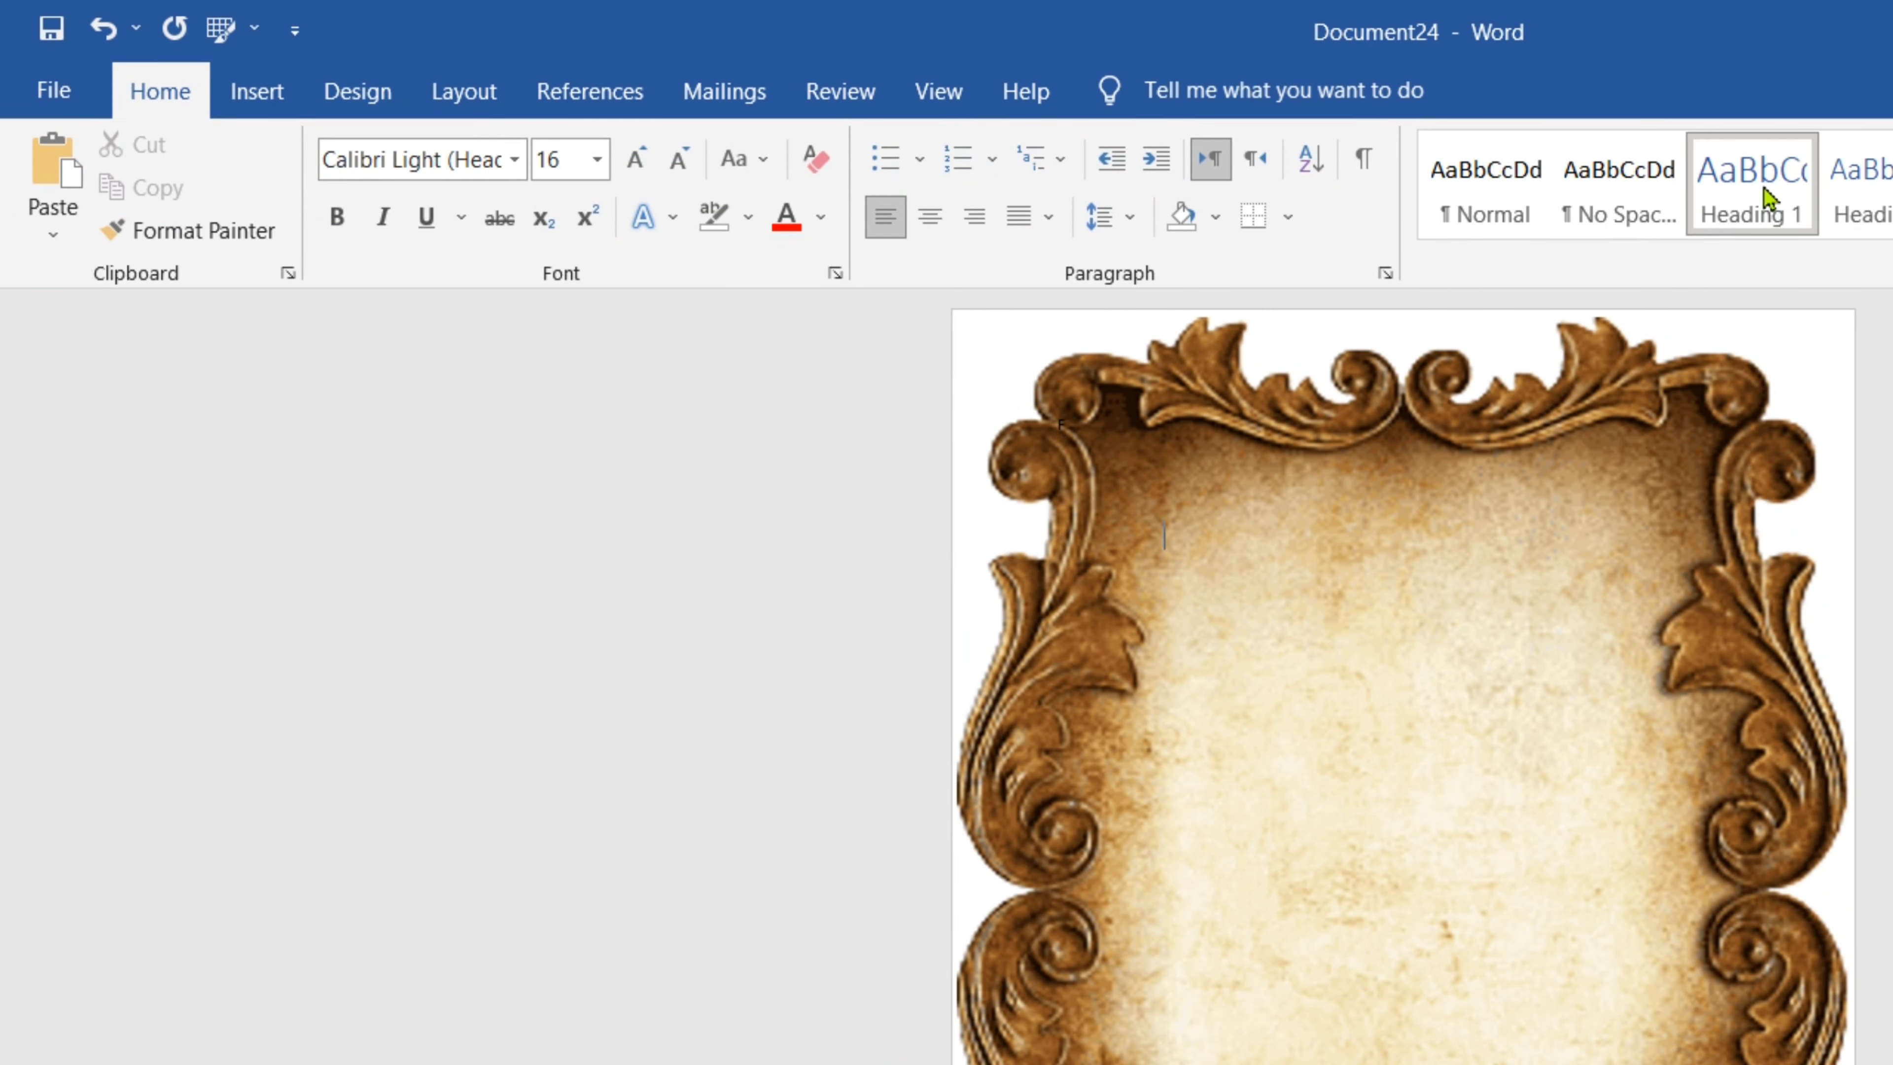
{"action": "left_click", "coordinate": [337, 217]}
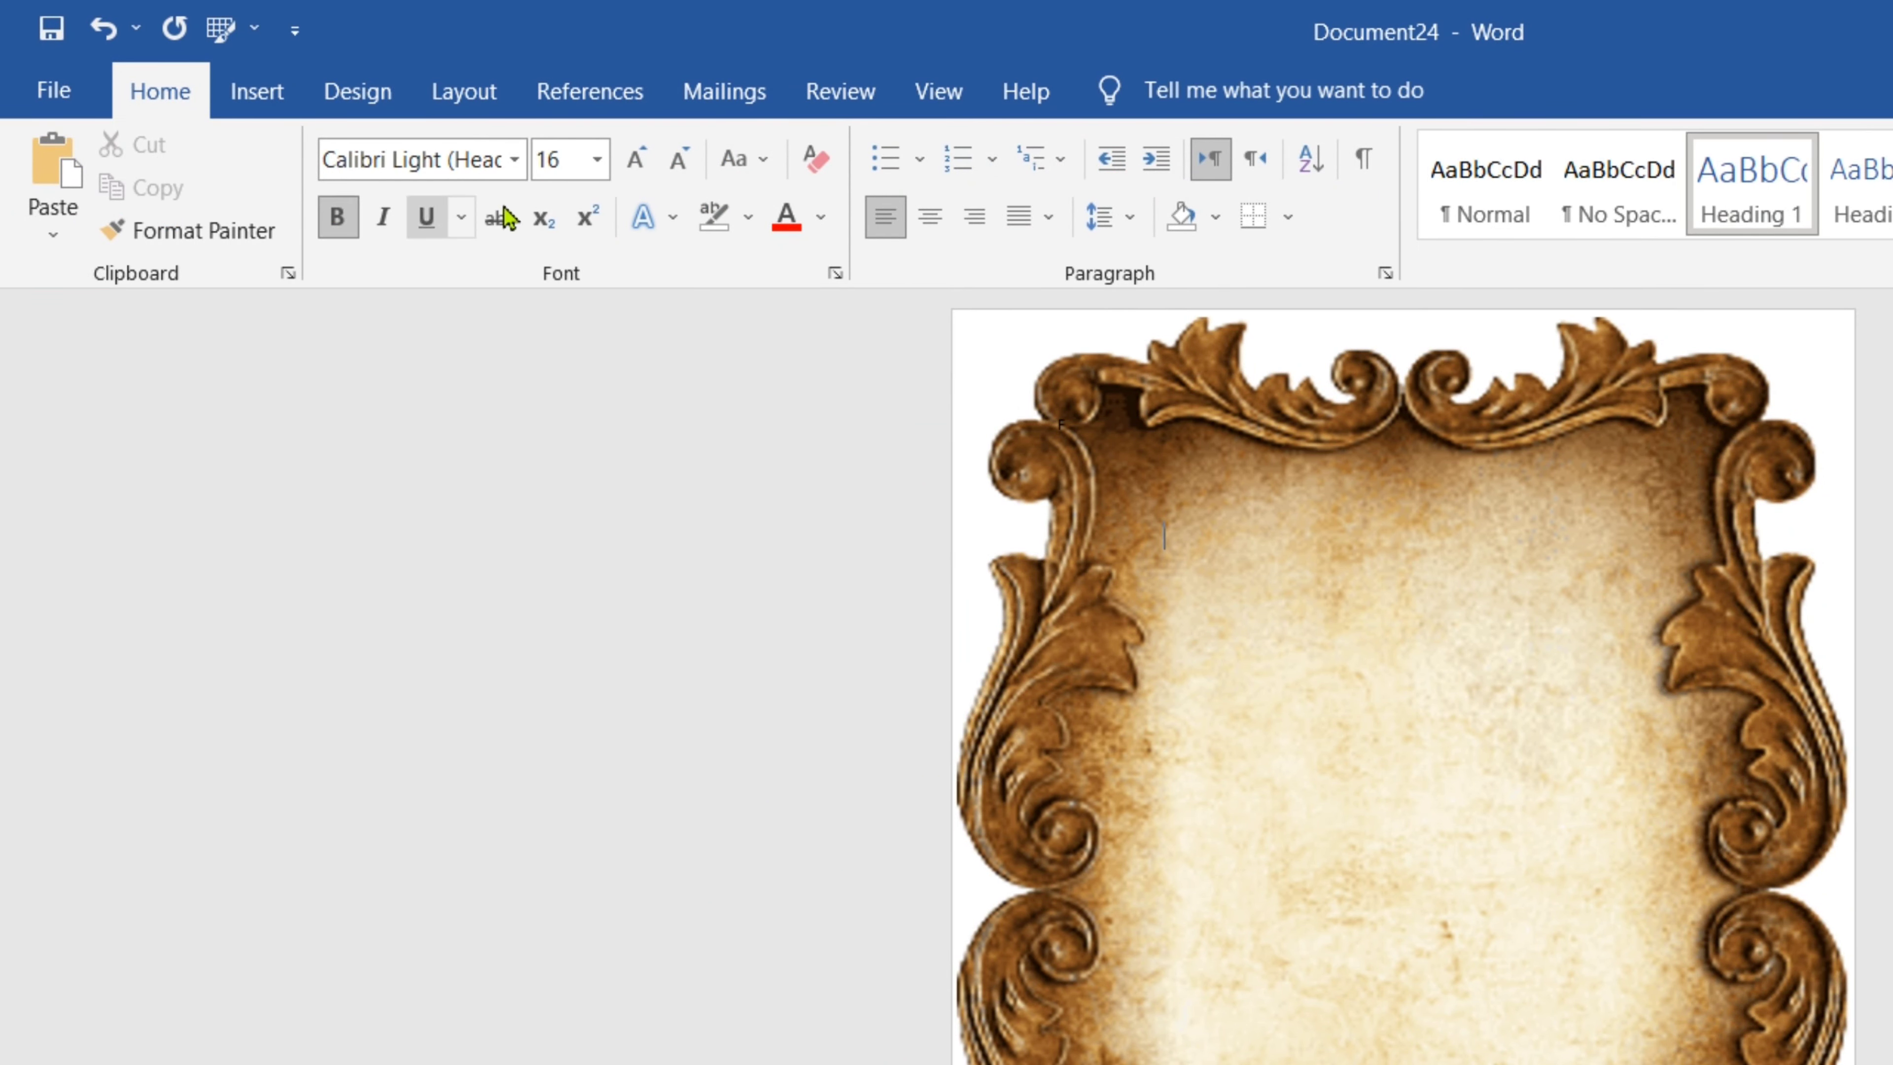
{"action": "left_click", "coordinate": [597, 159]}
{"action": "left_click", "coordinate": [556, 604]}
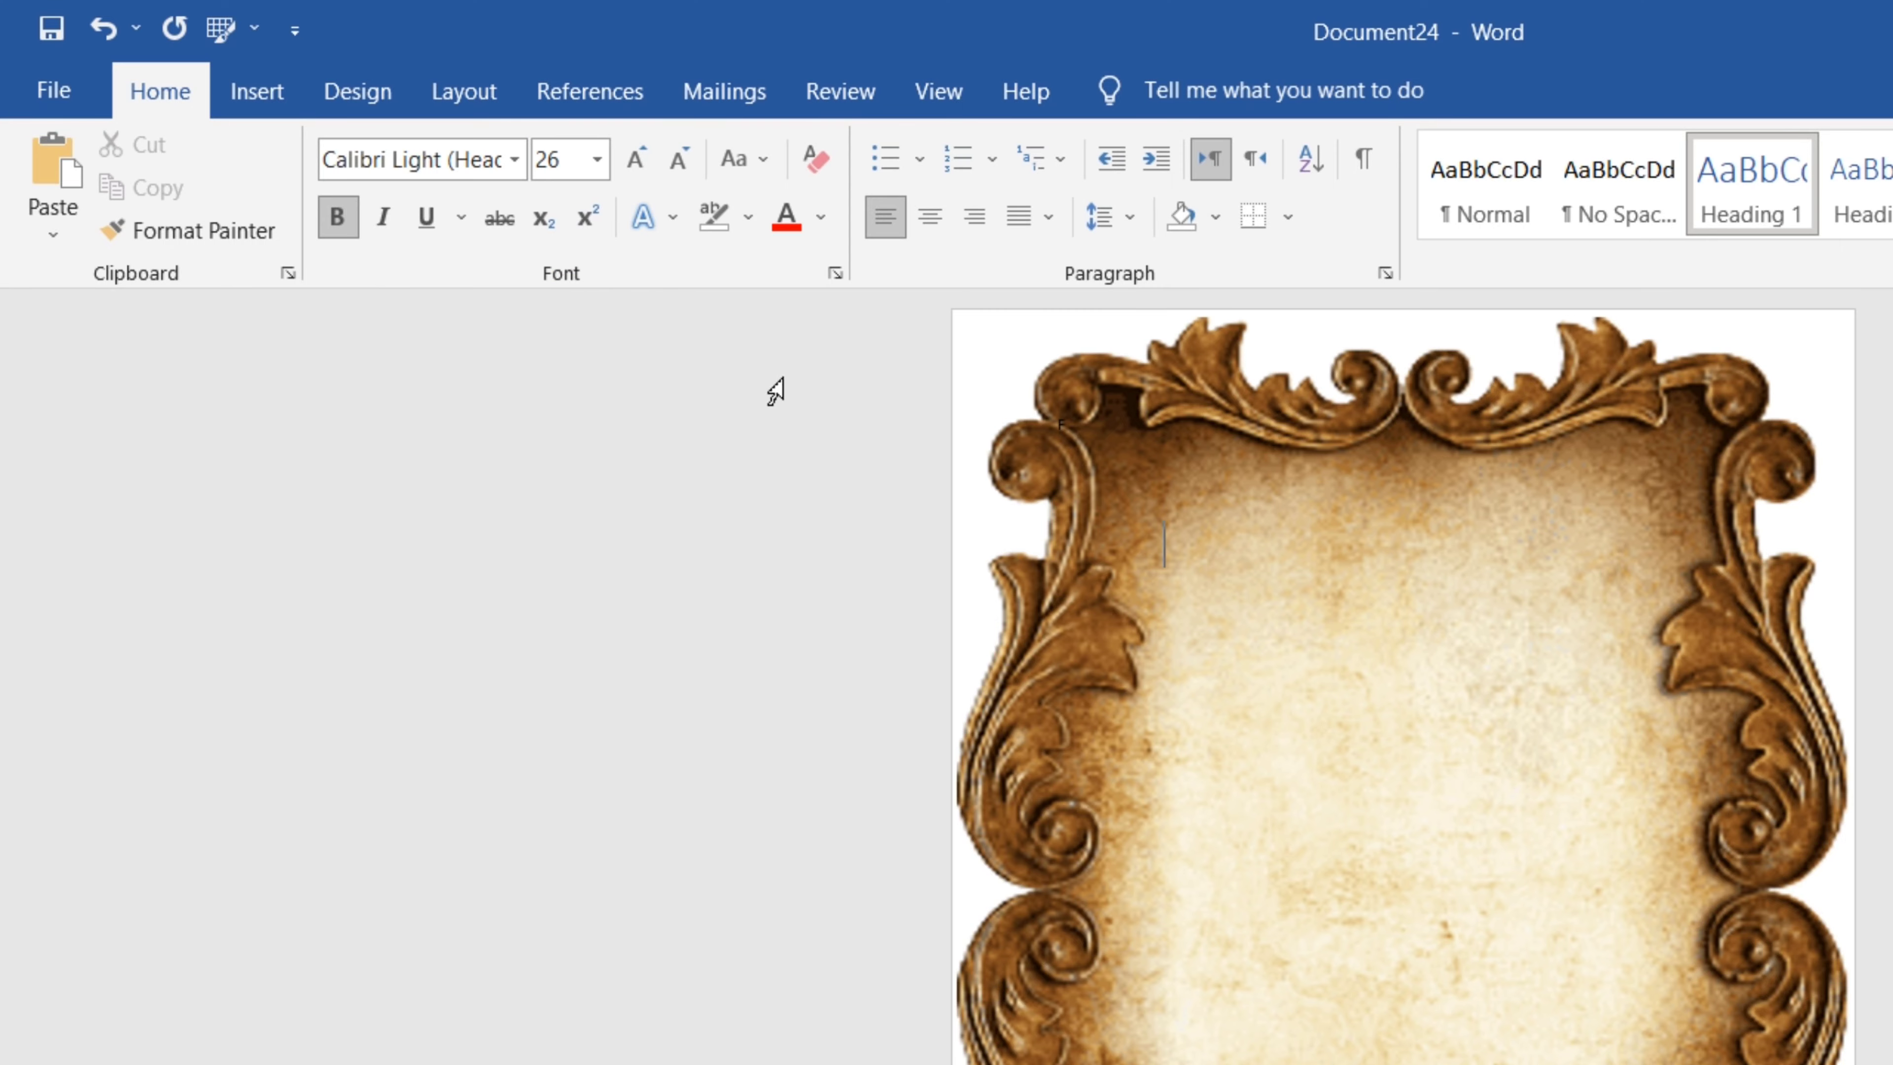
{"action": "left_click", "coordinate": [821, 216]}
{"action": "left_click", "coordinate": [783, 547]}
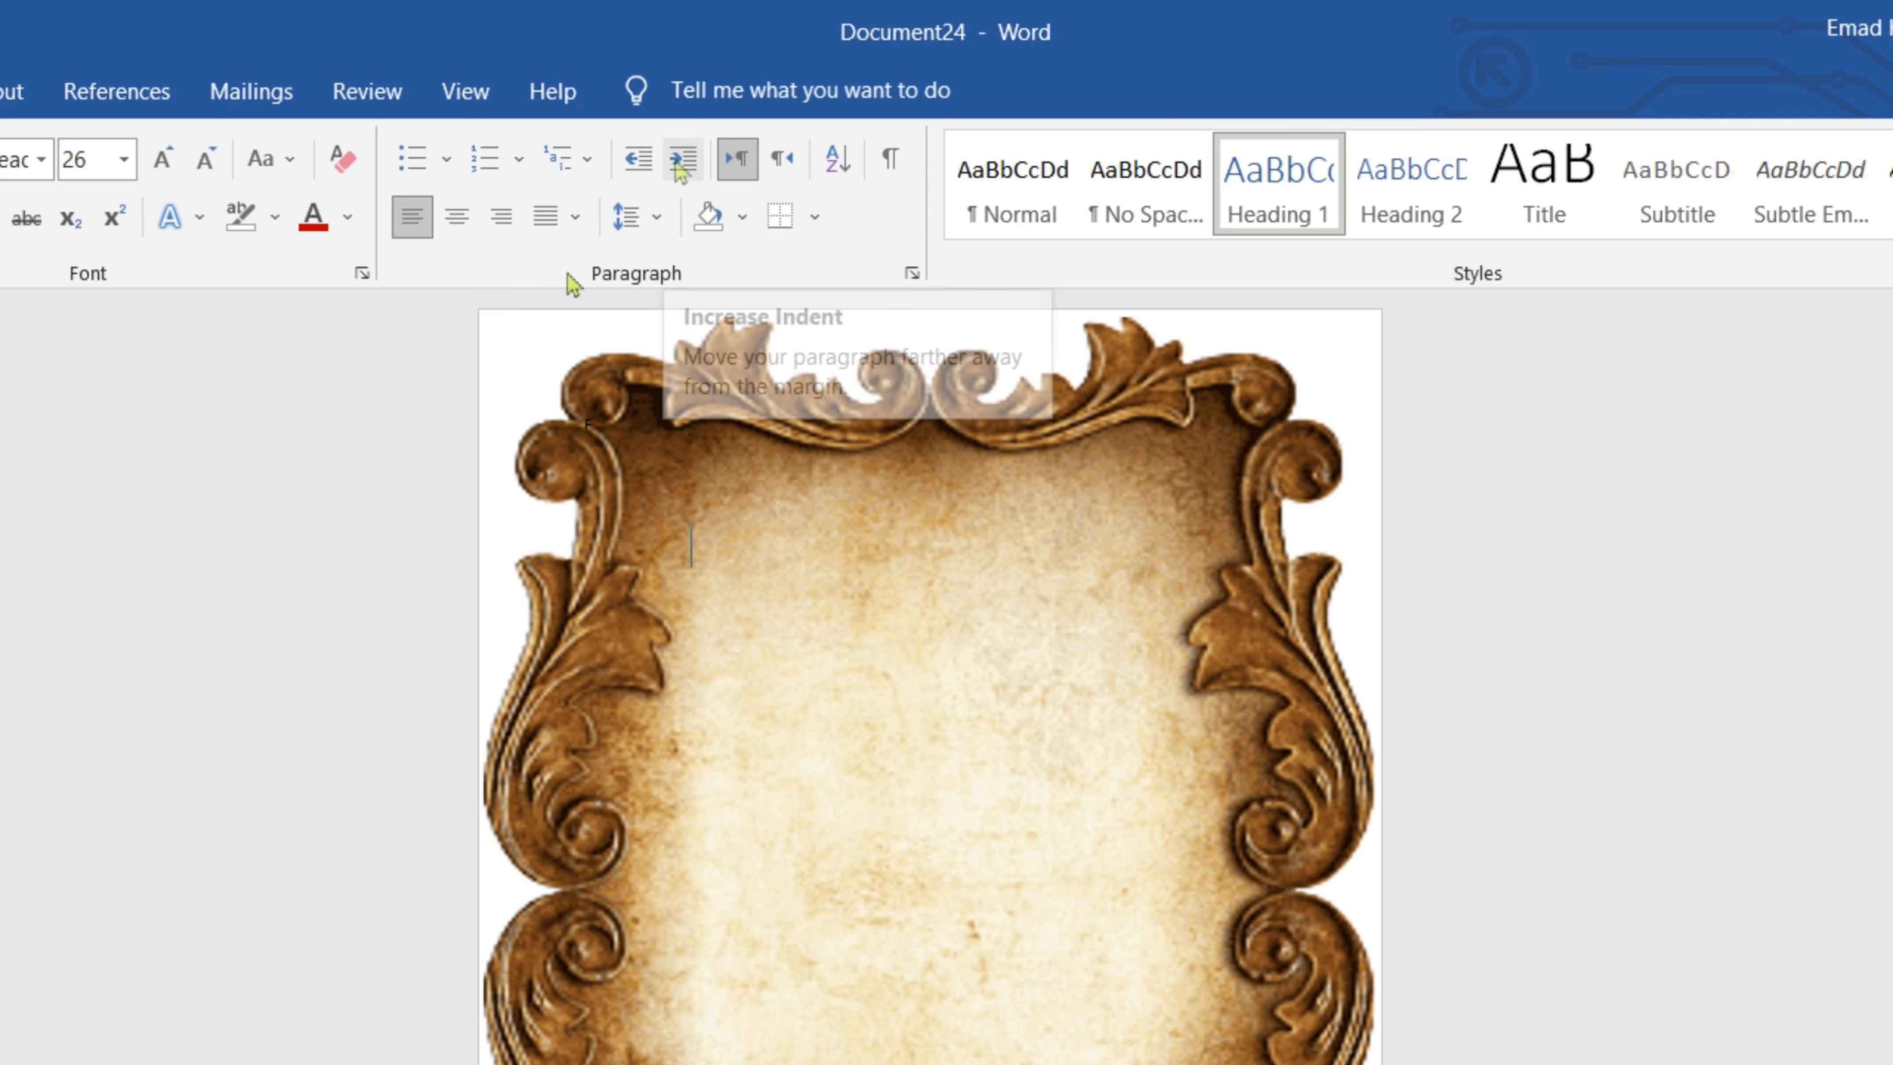
{"action": "left_click", "coordinate": [782, 159]}
{"action": "type", "text": "مرحبا بكم في قناتي لا تن"}
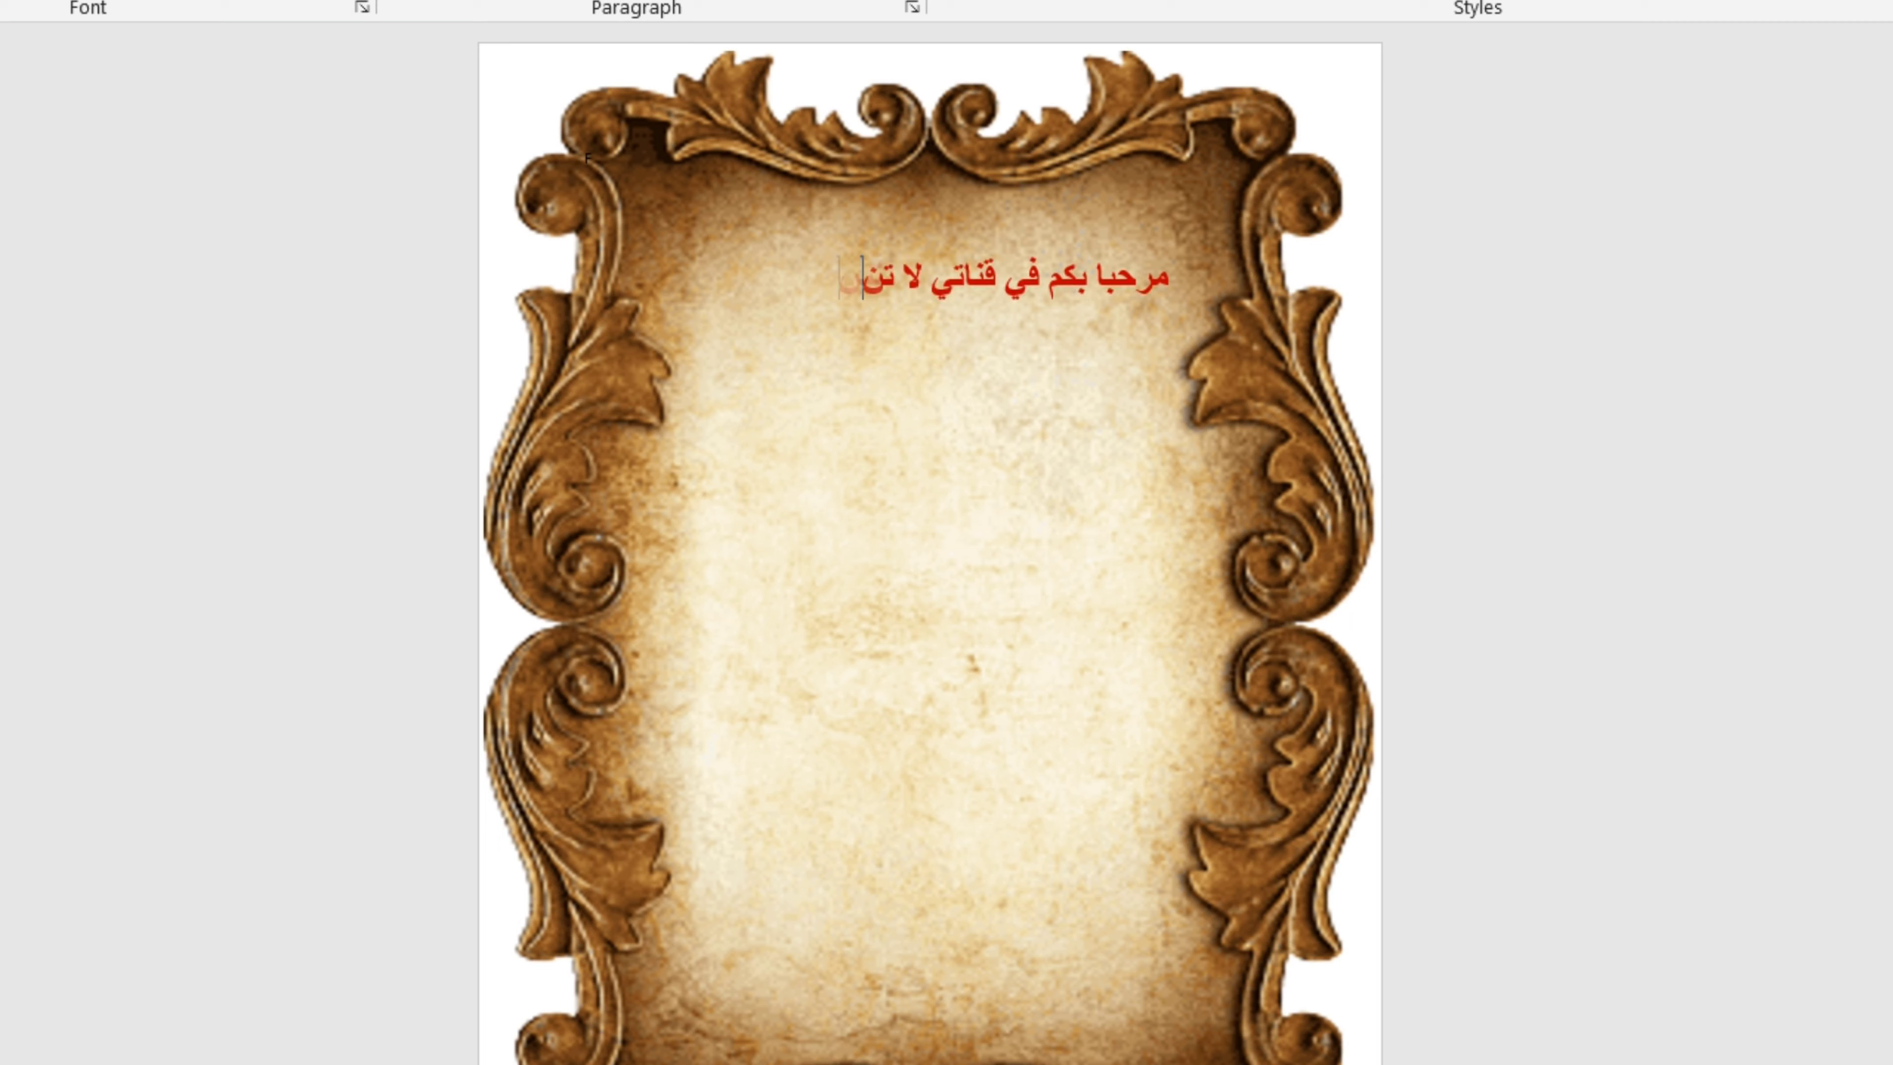
{"action": "type", "text": "سوا متابعت"}
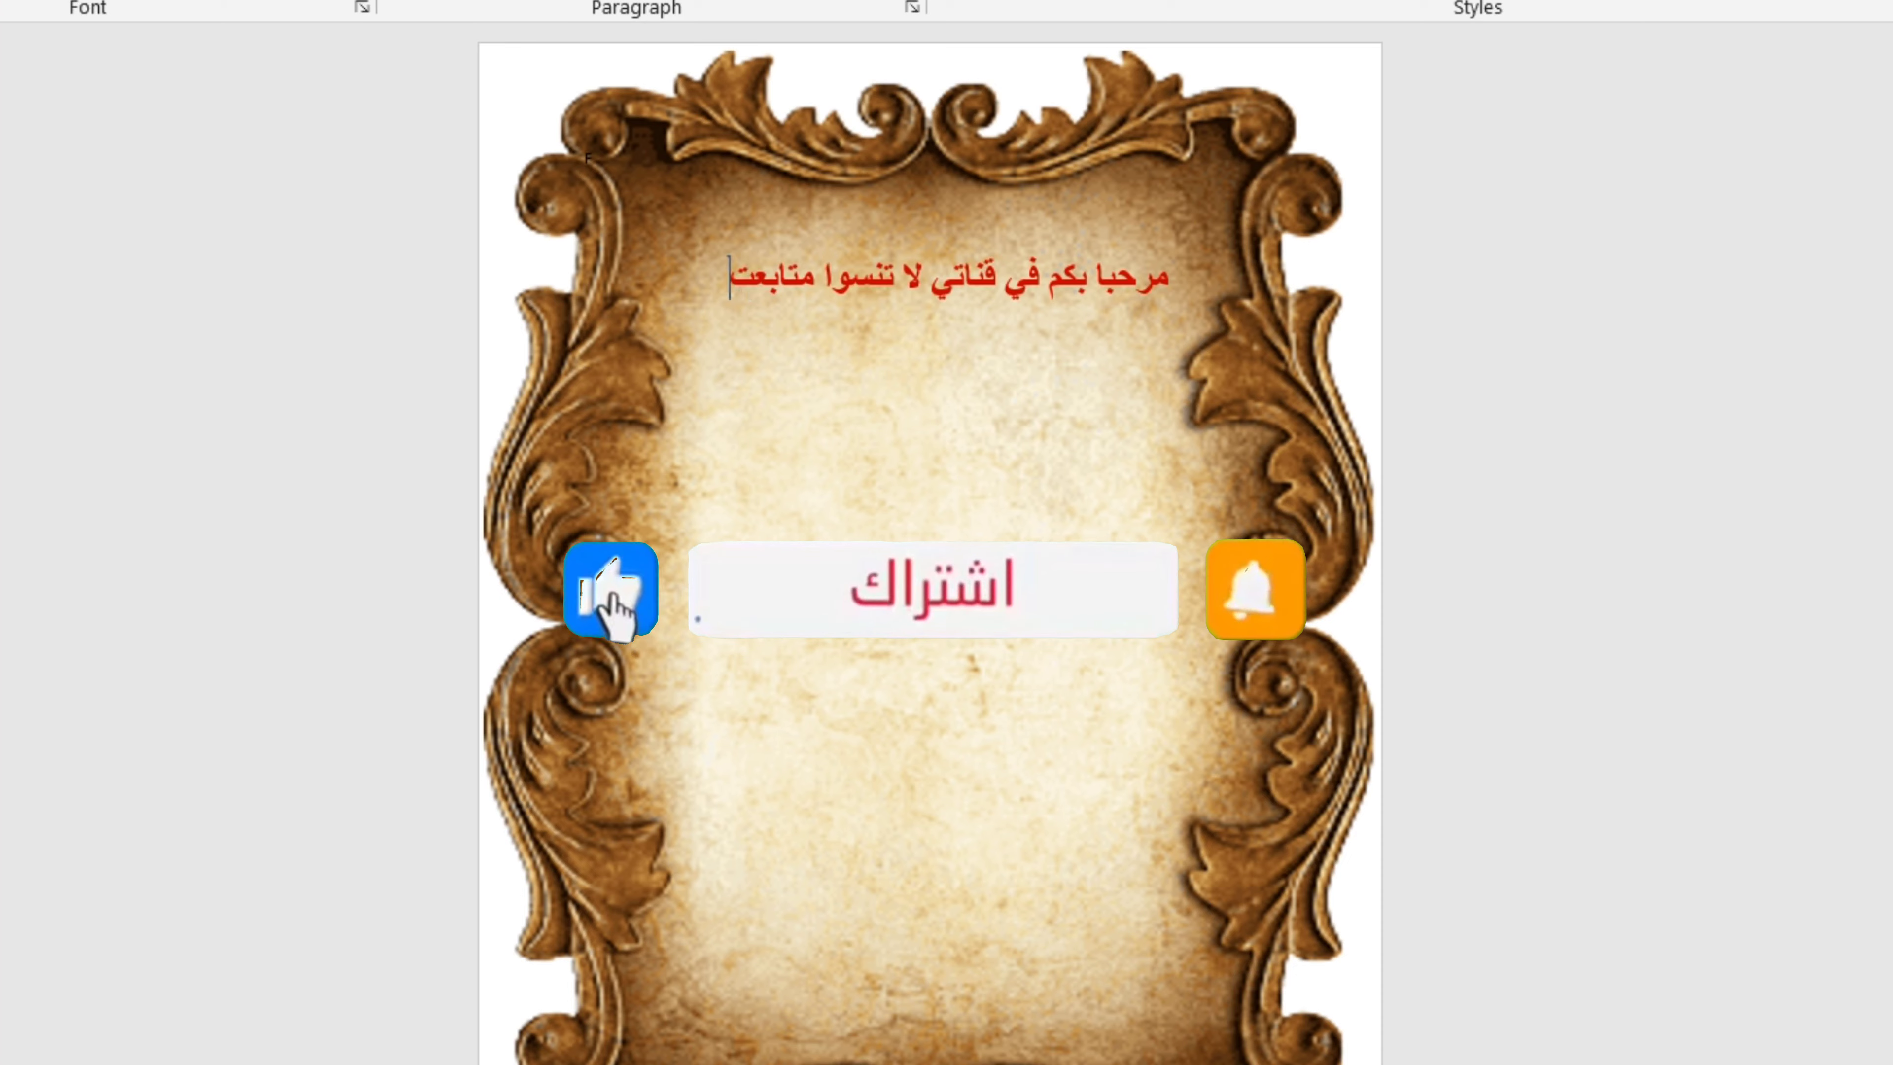
{"action": "type", "text": "ي بالاشتراك في ا"}
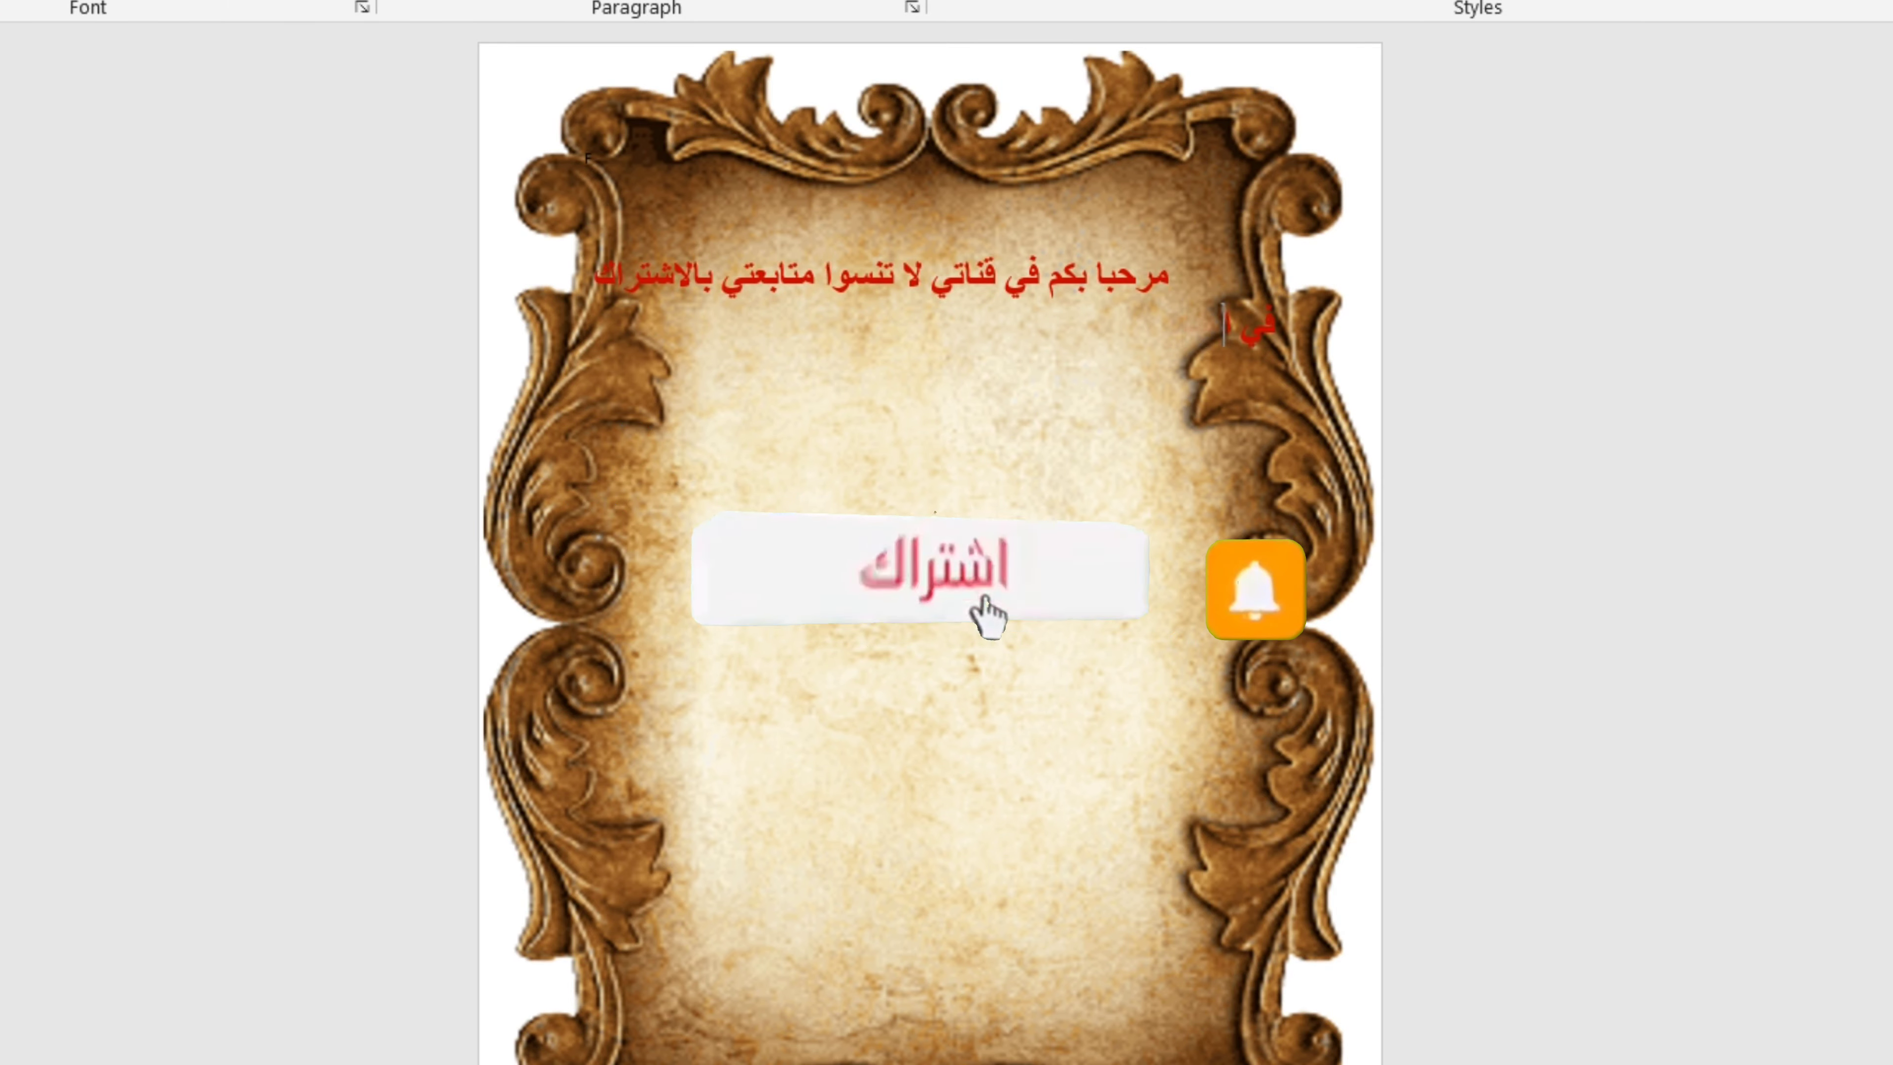
{"action": "type", "text": "لقناة وتفعيل"}
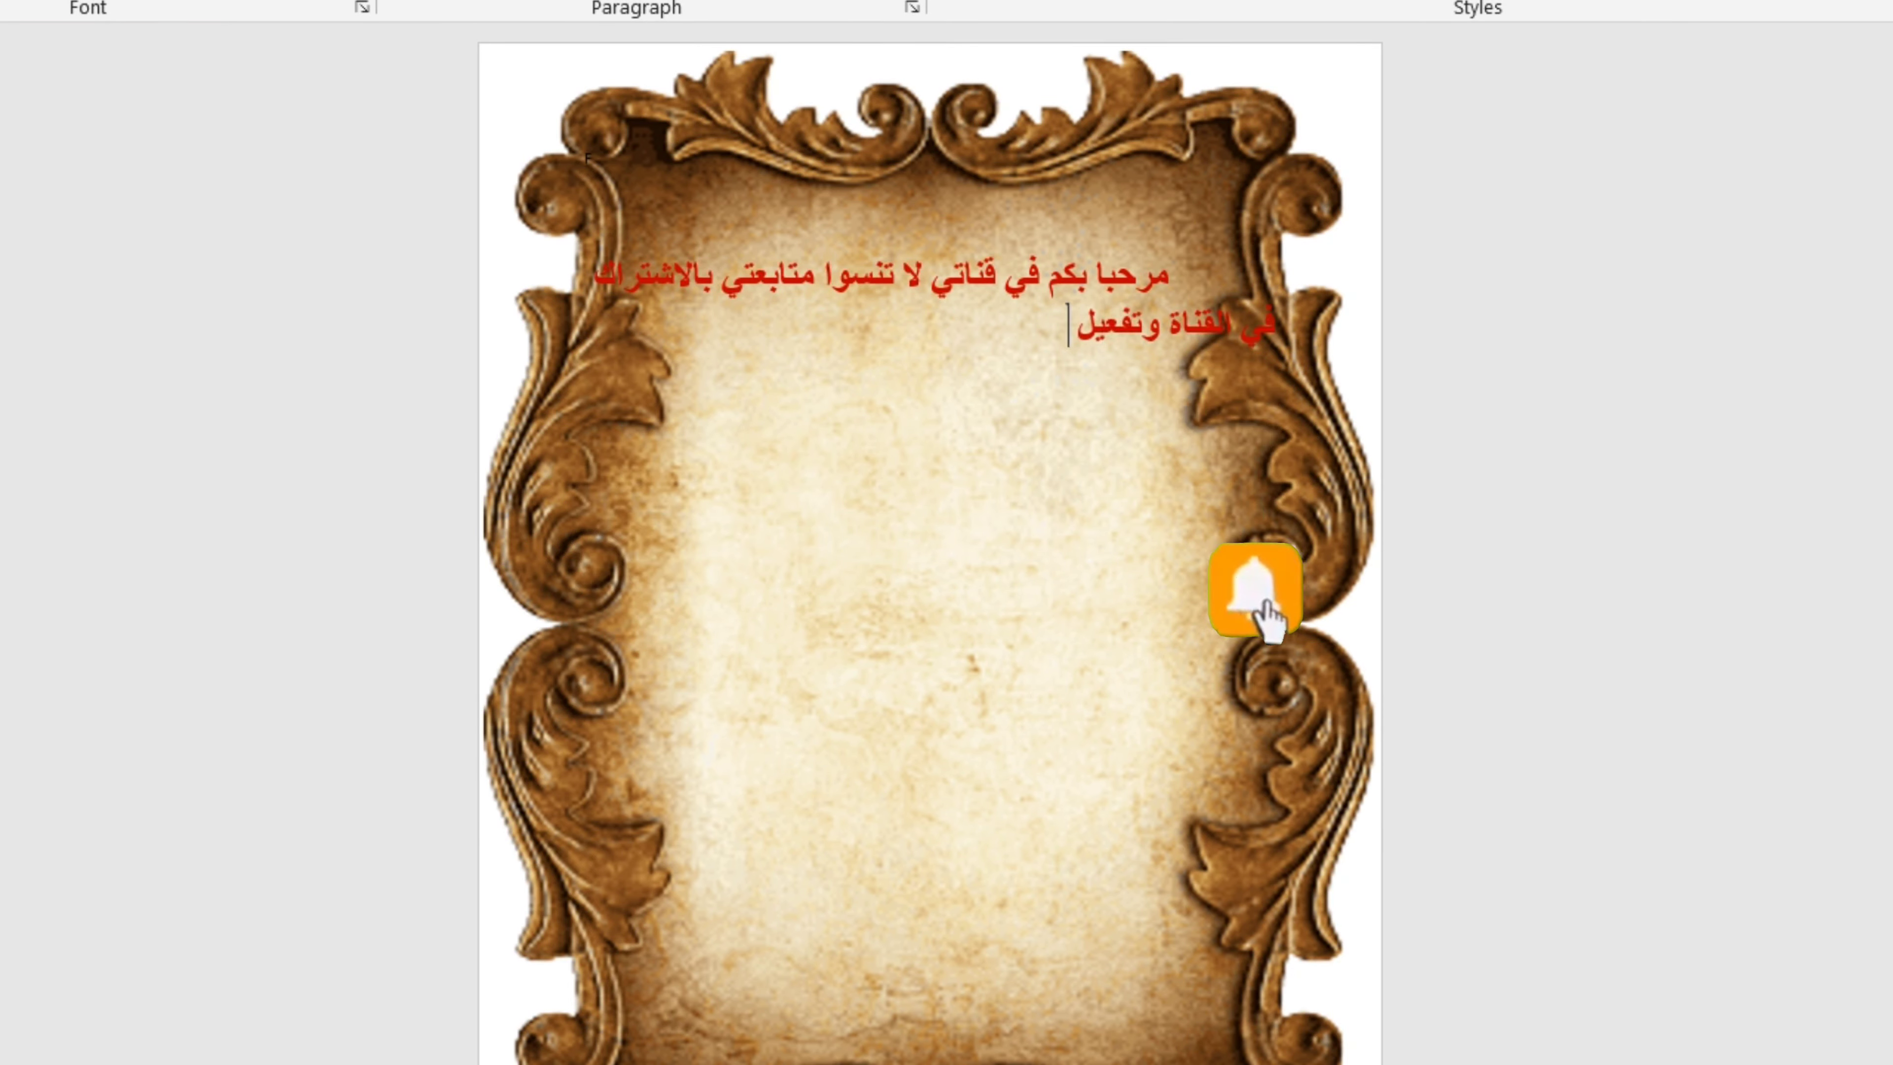
{"action": "type", "text": " زرار الكل"}
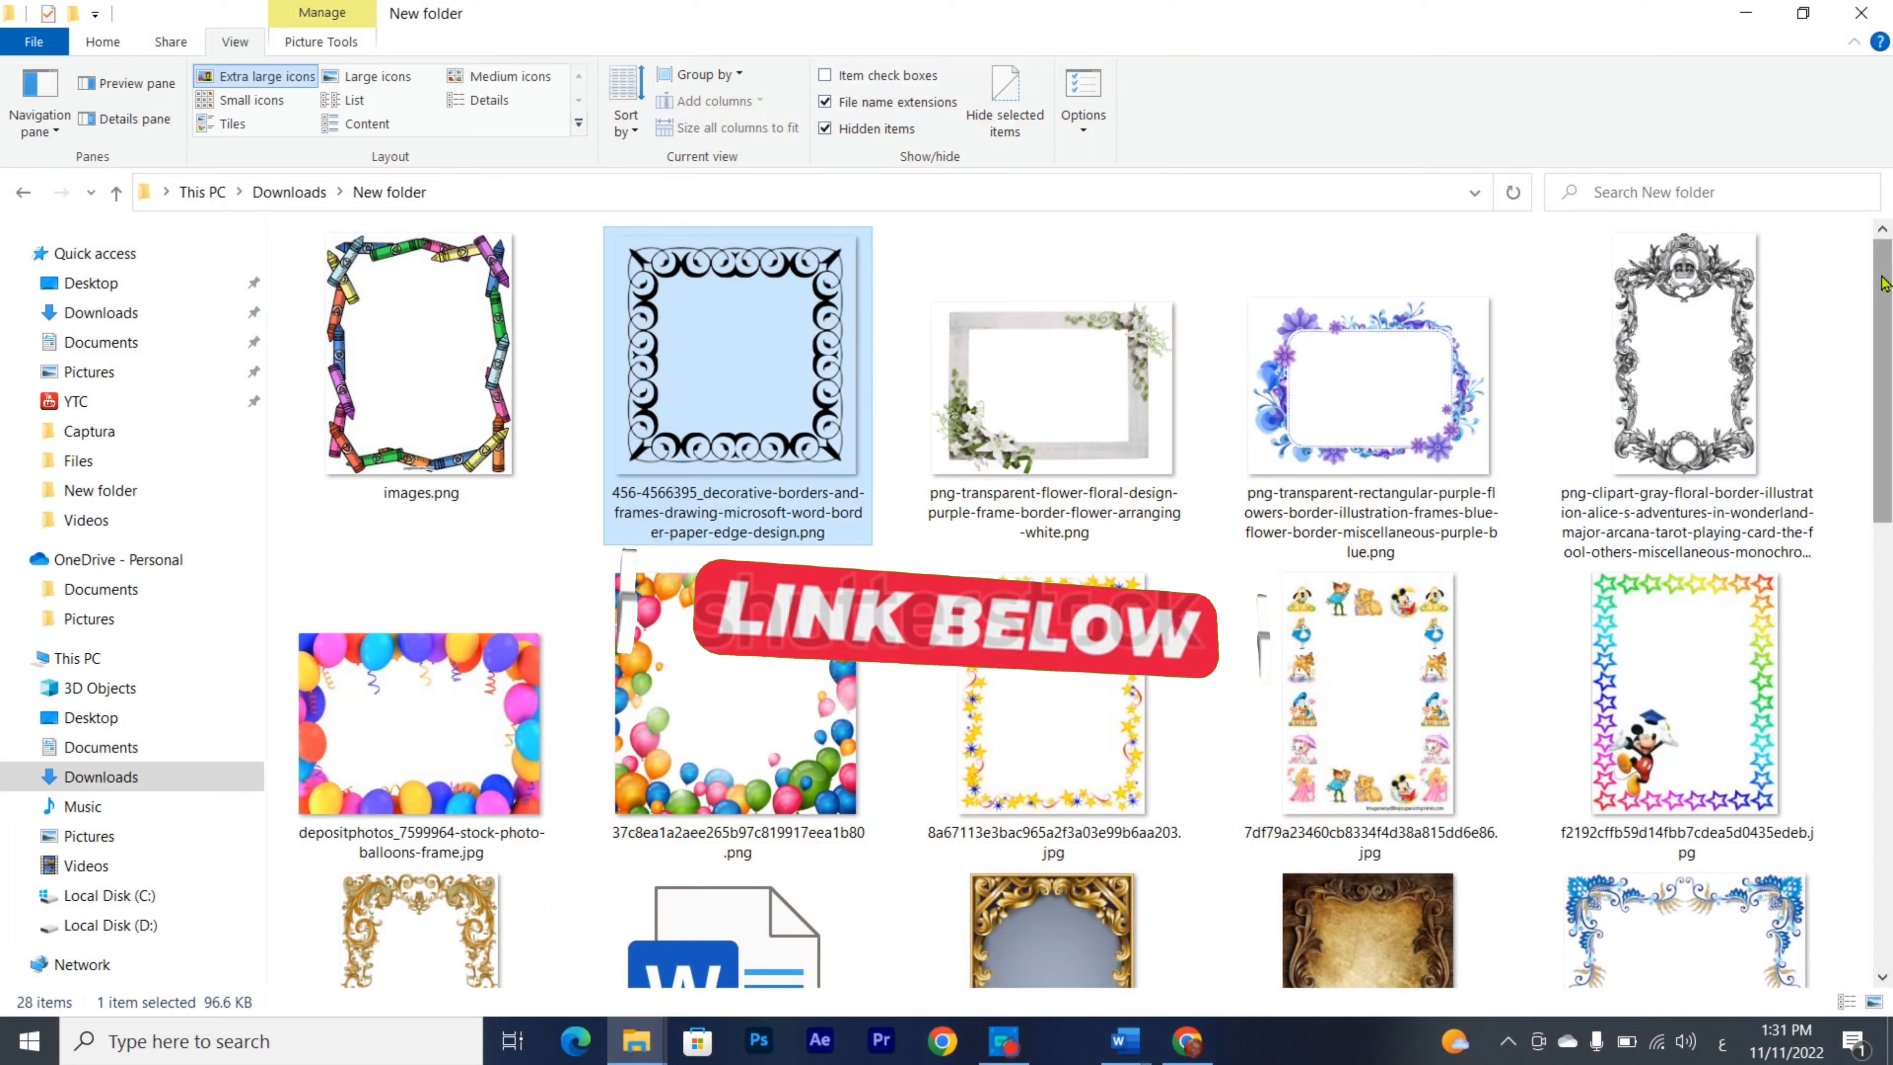
- Scroll through the frame images in the Downloads New folder
{"action": "scroll", "coordinate": [1640, 254], "scroll_direction": "down", "scroll_amount": 3}
{"action": "scroll", "coordinate": [1640, 253], "scroll_direction": "down", "scroll_amount": 3}
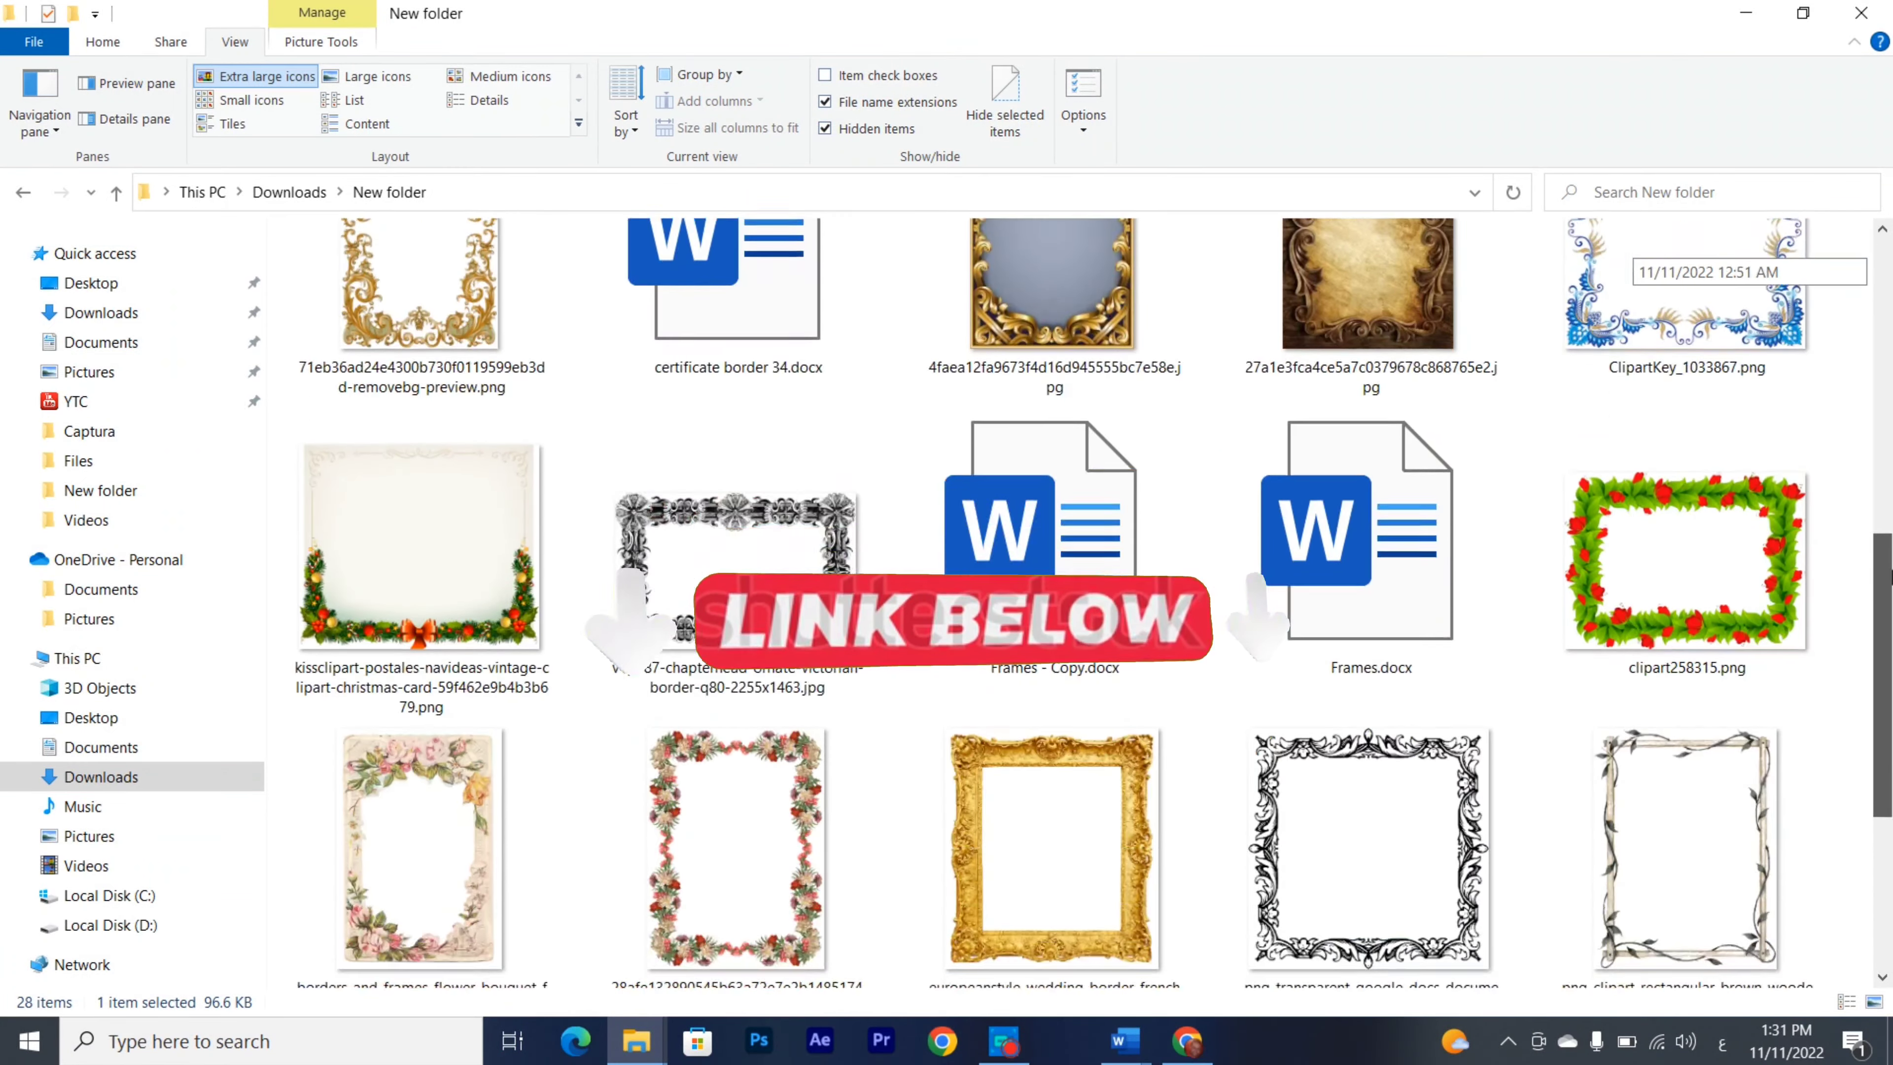
{"action": "scroll", "coordinate": [1640, 253], "scroll_direction": "down", "scroll_amount": 3}
{"action": "scroll", "coordinate": [1640, 253], "scroll_direction": "up", "scroll_amount": 4}
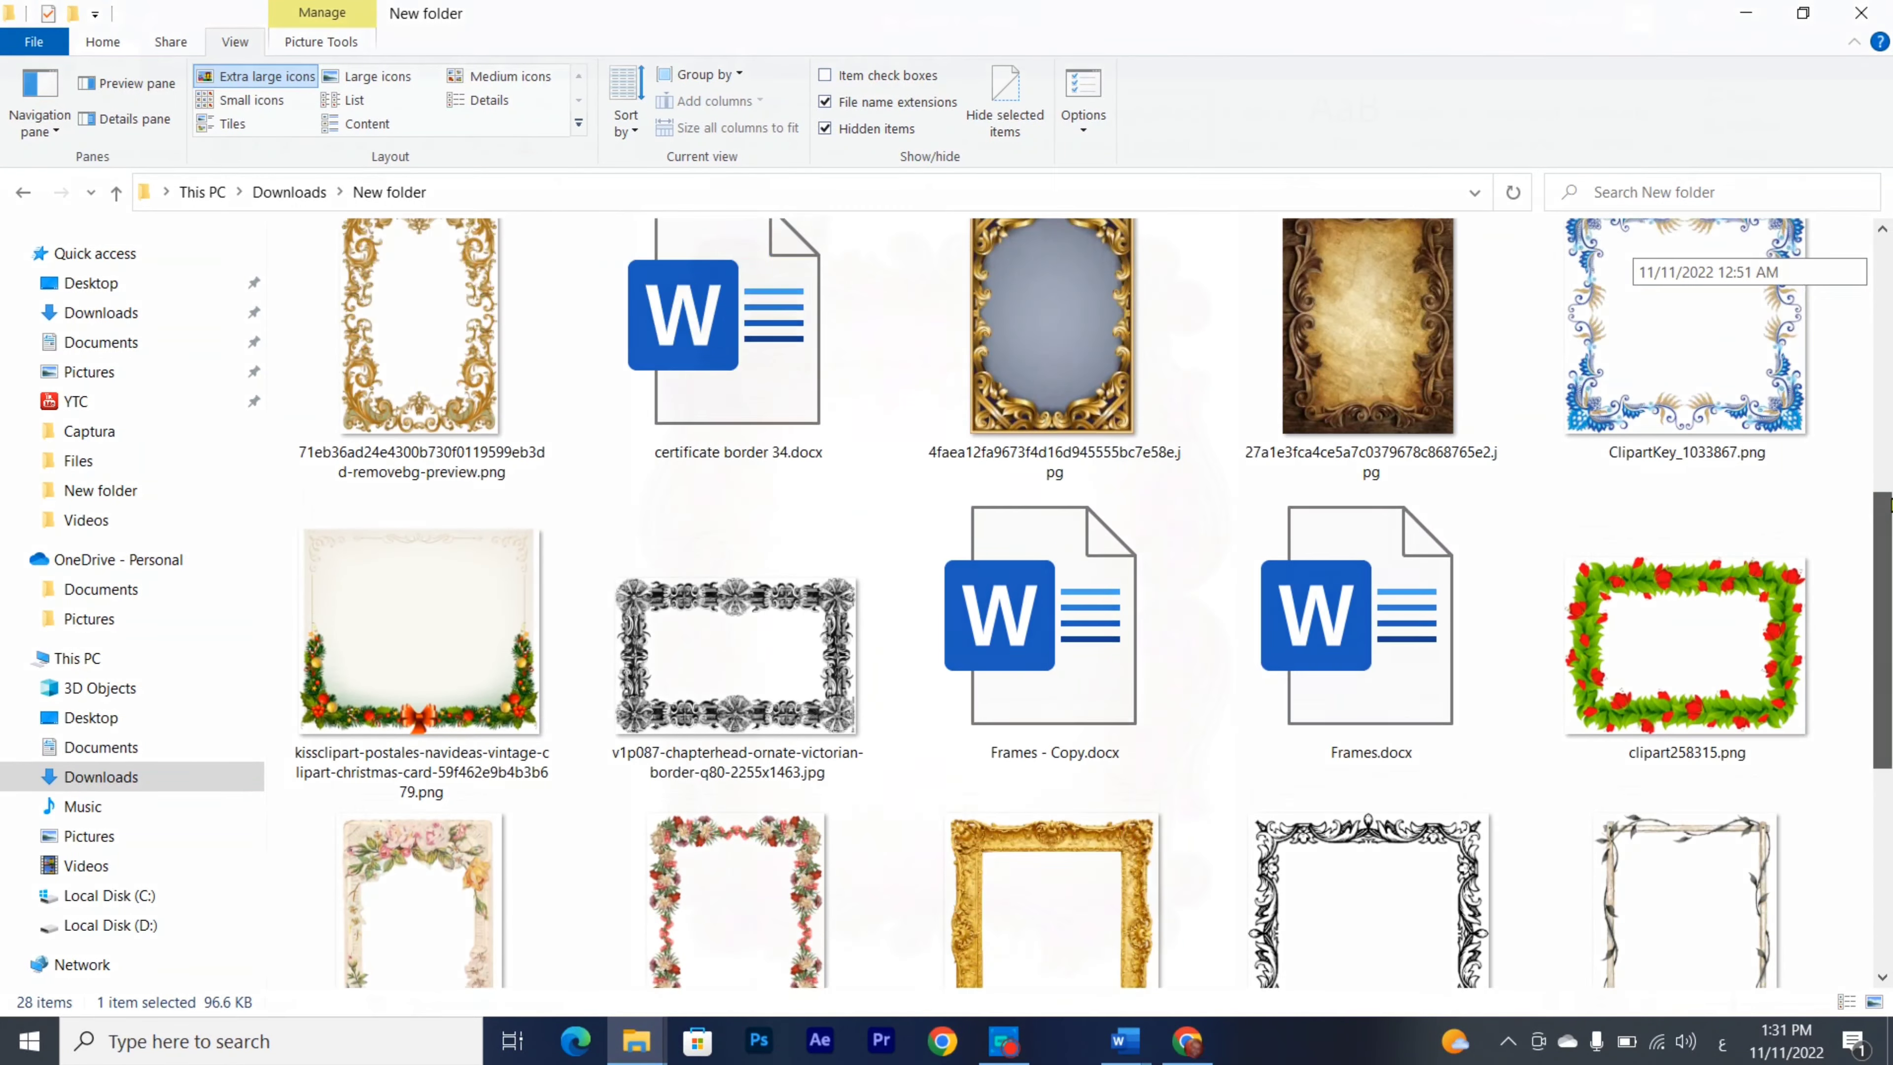